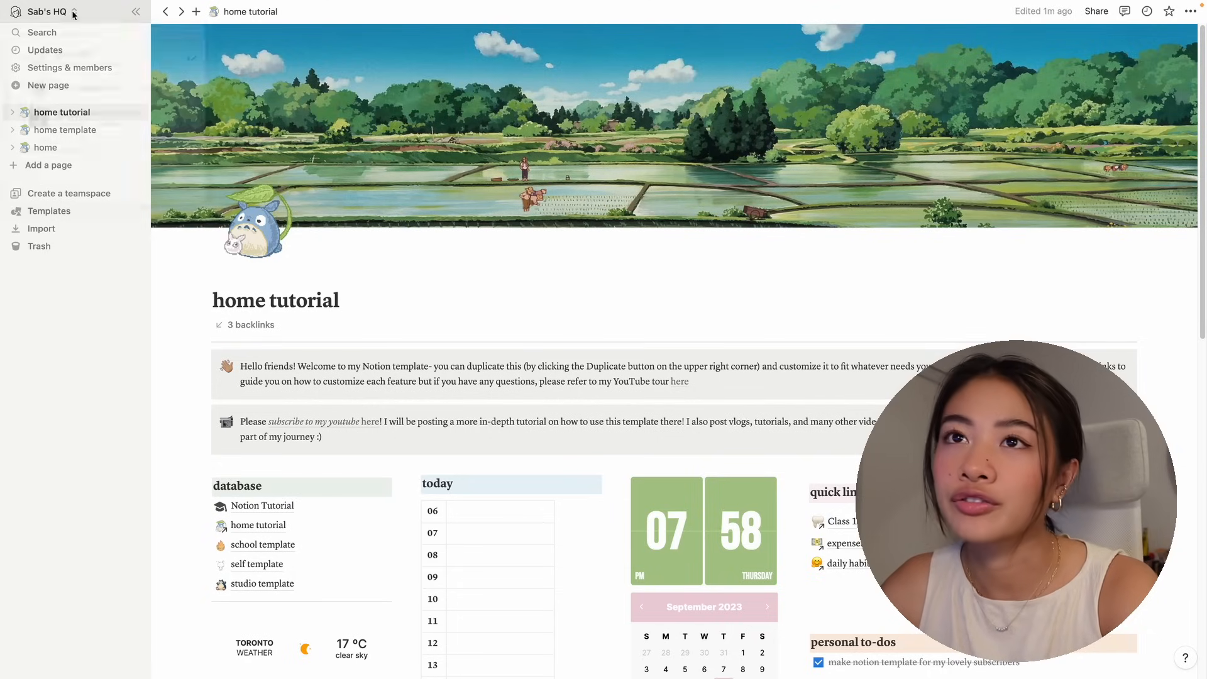
# Look through the workspace switcher, Updates, Search, Settings & members and Templates of the workspace
pyautogui.click(73, 15)
pyautogui.click(101, 59)
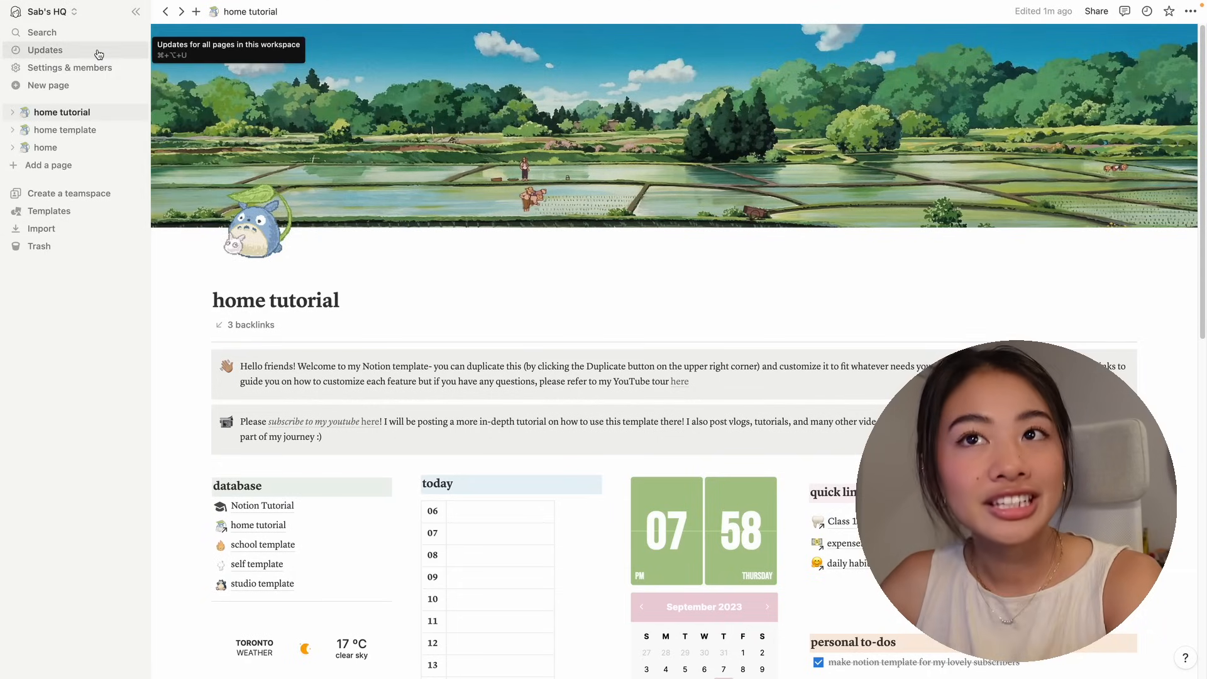
pyautogui.click(92, 38)
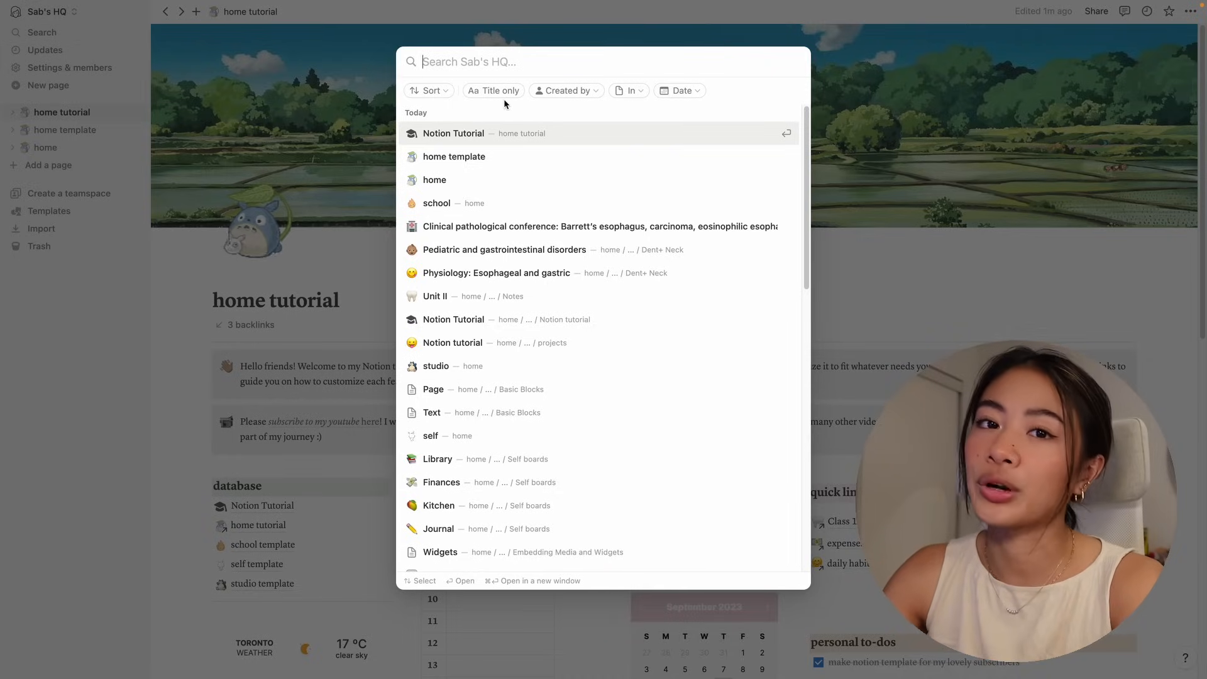
pyautogui.click(82, 73)
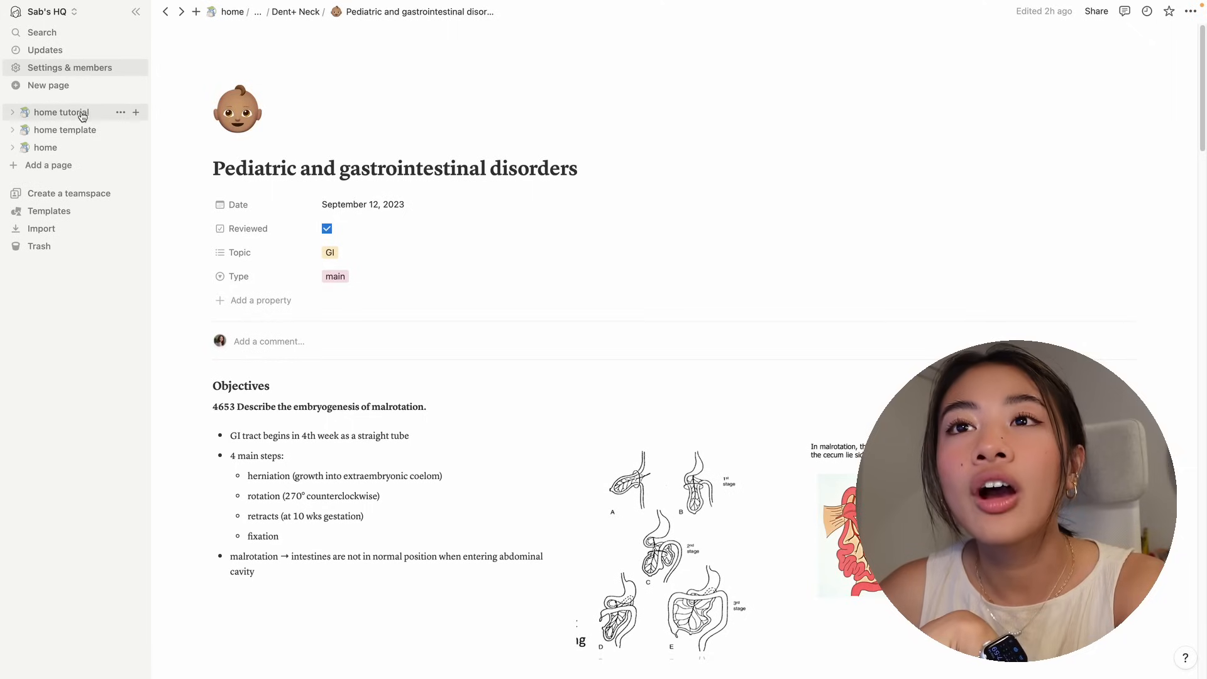
pyautogui.click(97, 210)
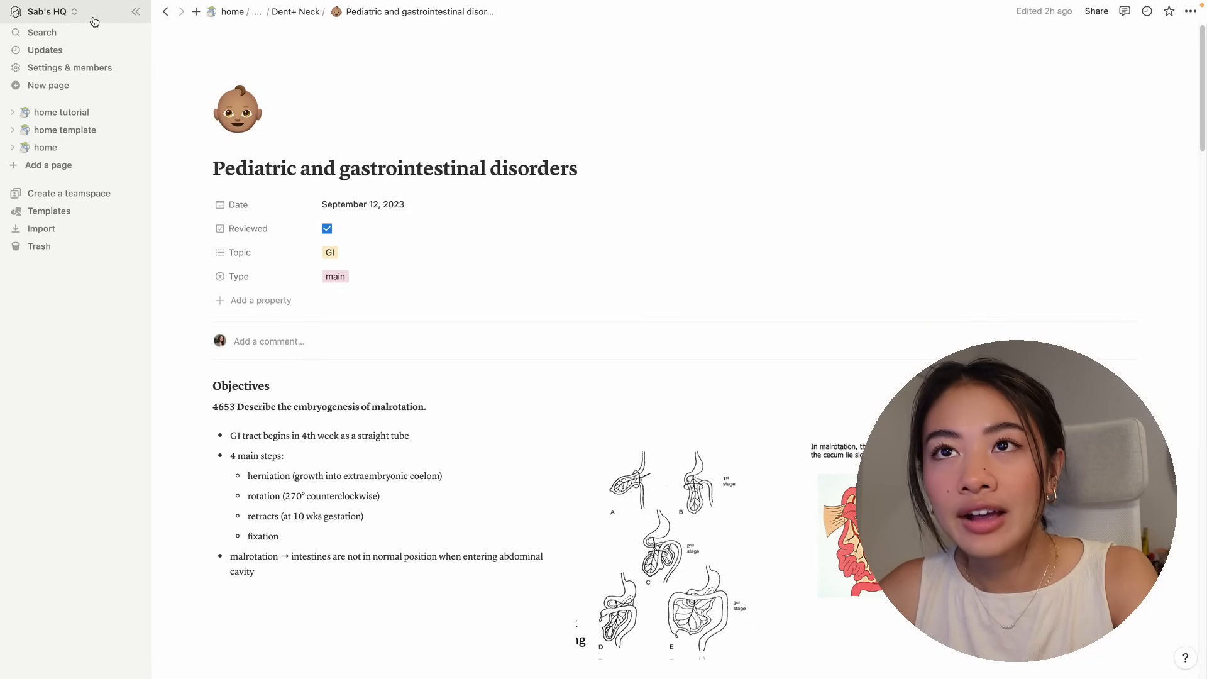
# Try the Default and Mono fonts and regular-size text on the home page, restoring Serif and small text
pyautogui.click(233, 12)
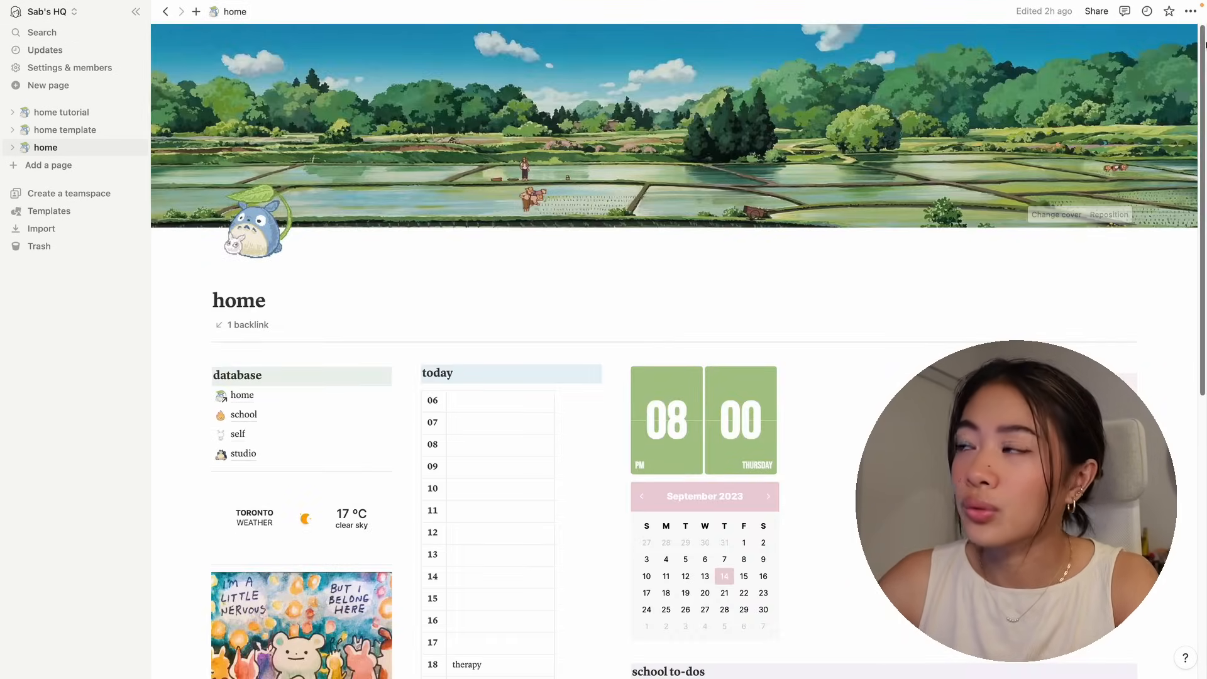
pyautogui.click(1191, 16)
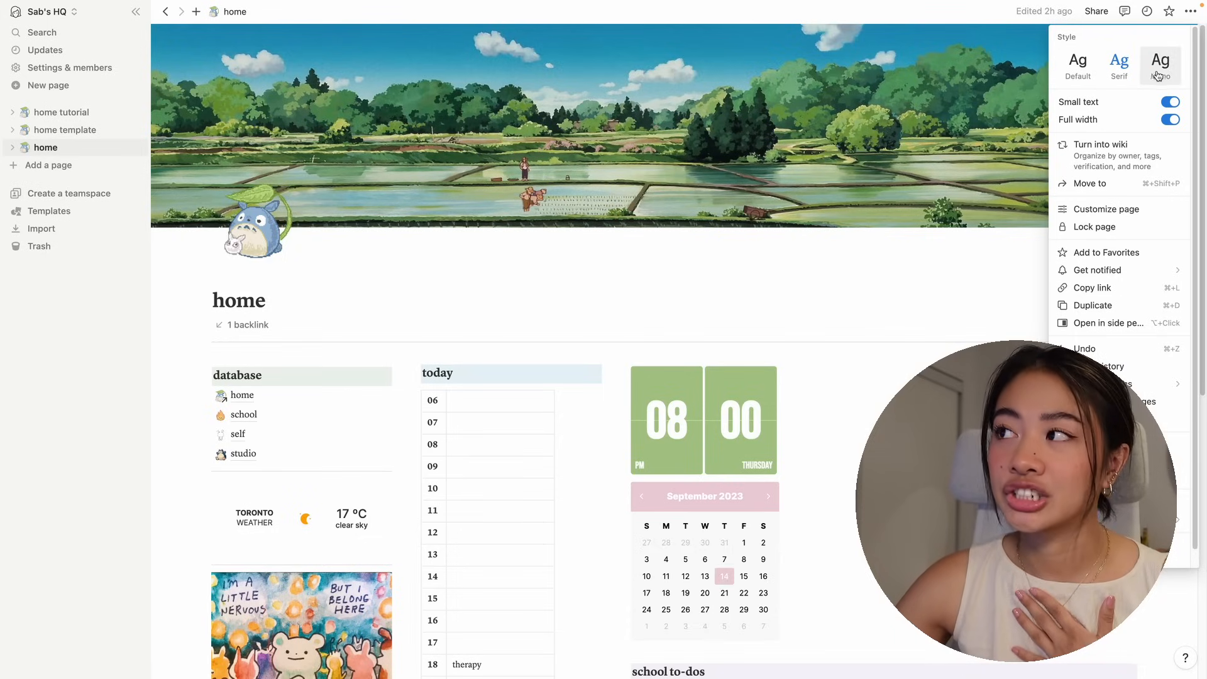
pyautogui.click(1086, 68)
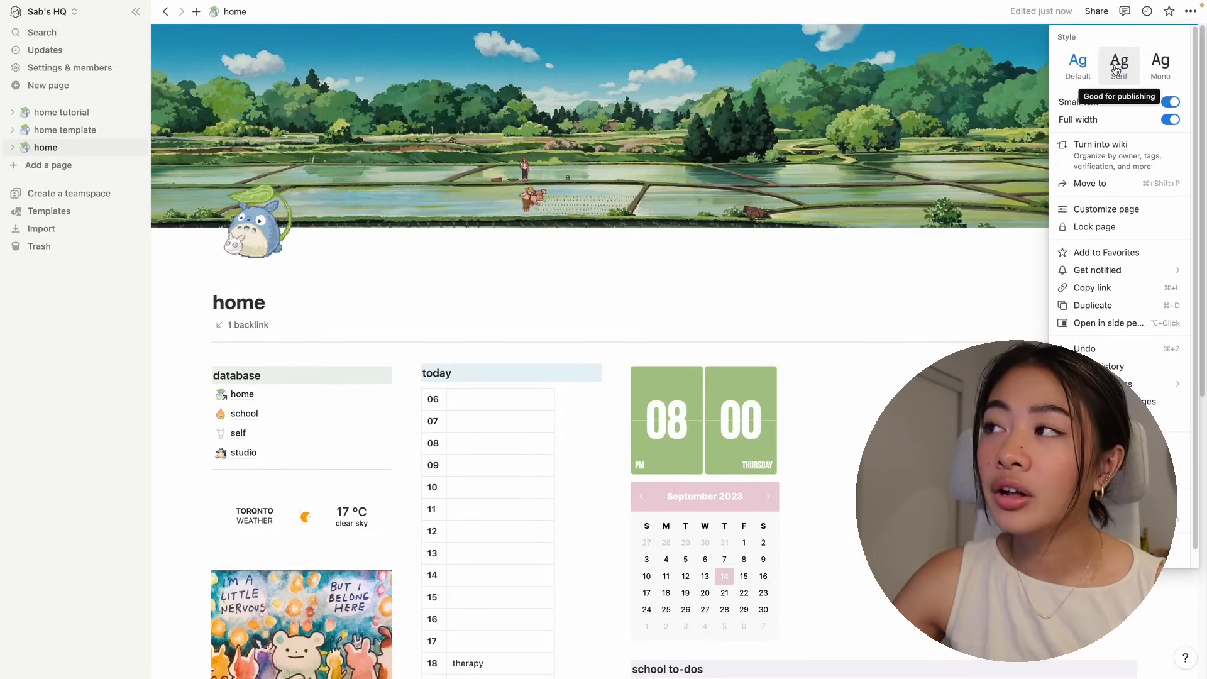
pyautogui.click(1116, 71)
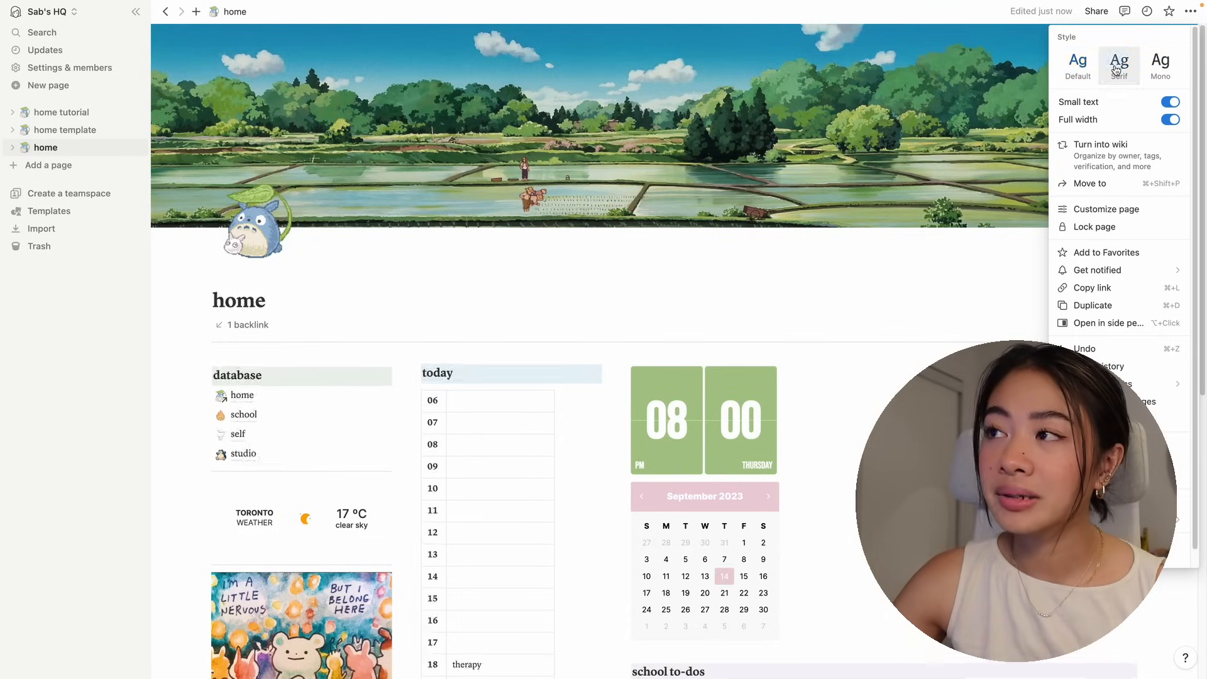
pyautogui.click(1158, 63)
pyautogui.click(1124, 67)
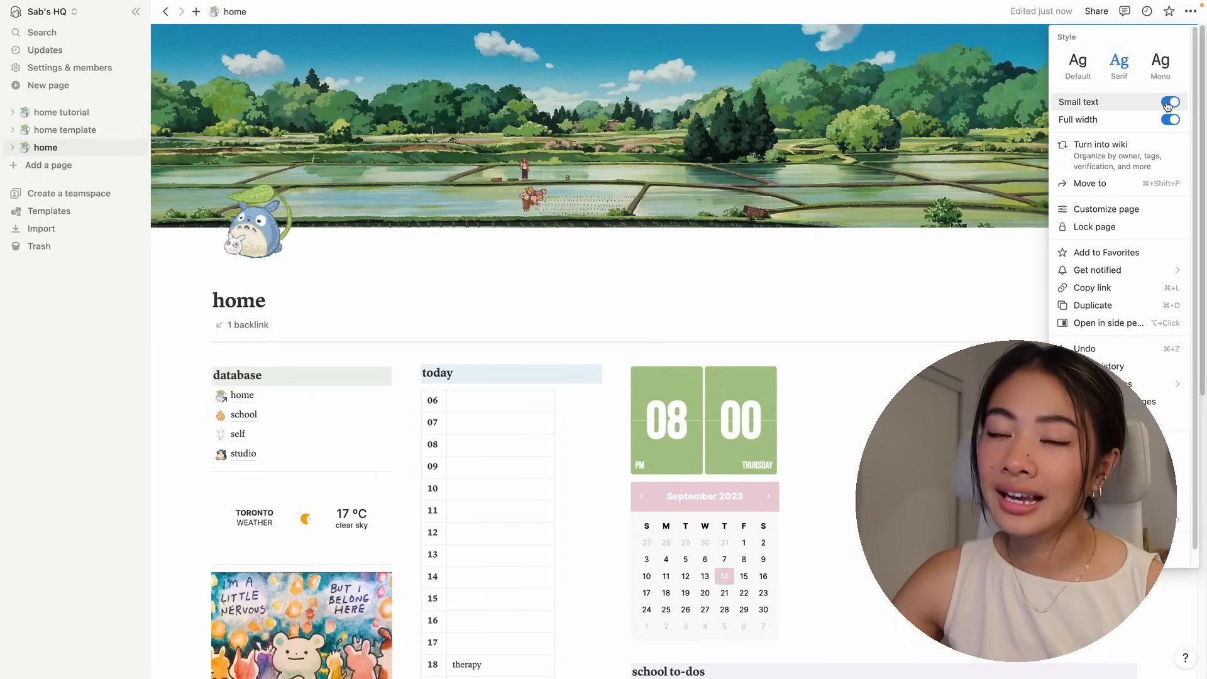
pyautogui.click(1171, 103)
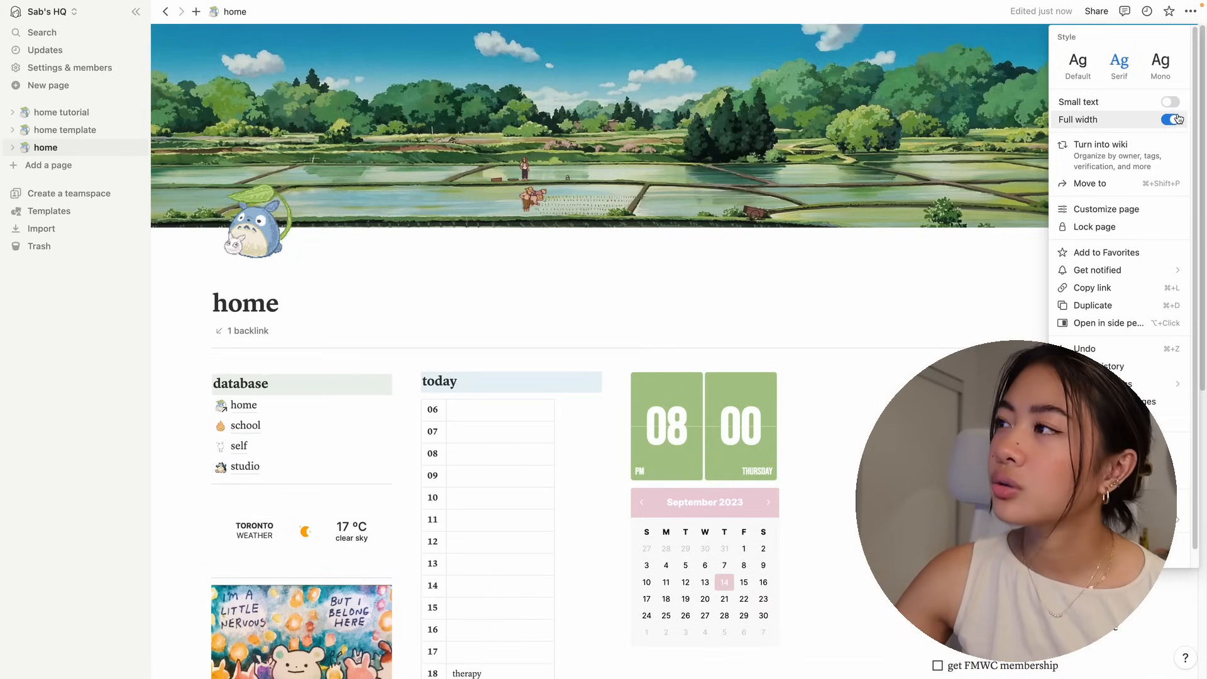
pyautogui.click(1170, 102)
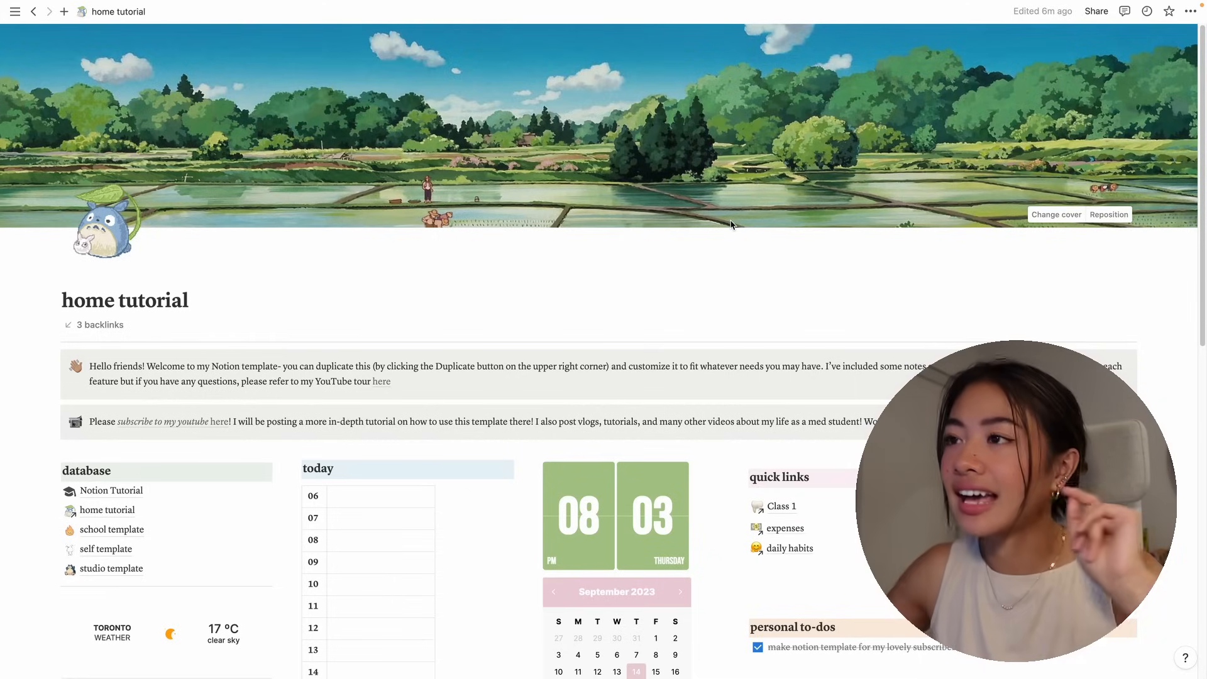
# Open the Notion Tutorial page from the database list on the home tutorial page
pyautogui.scroll(-2, 682, 327)
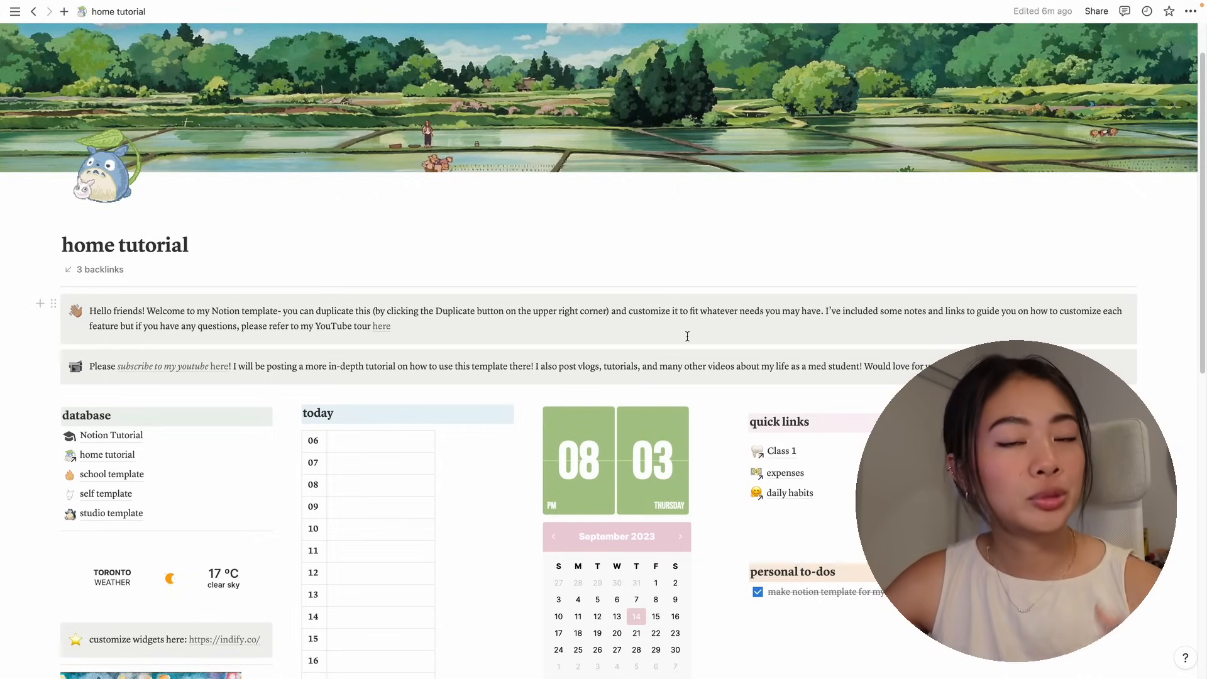
pyautogui.scroll(-6, 408, 351)
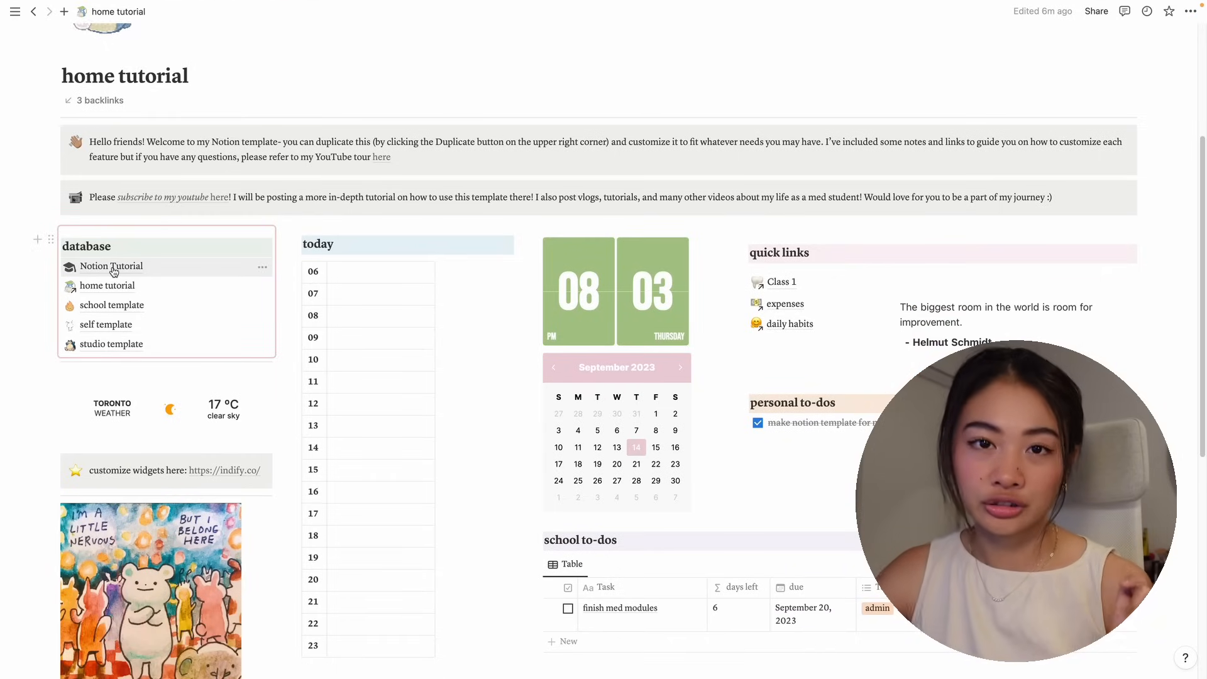
pyautogui.click(112, 267)
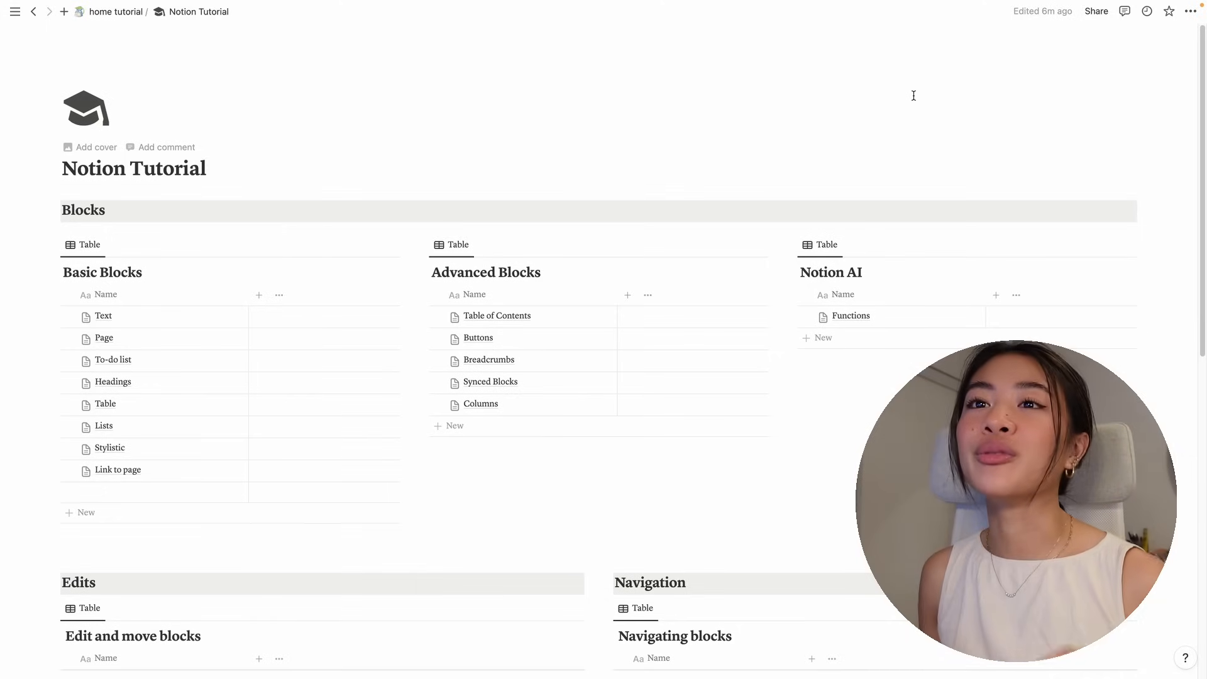
# Open the Text entry of Basic Blocks and write "I am writing in plain text" below the divider
pyautogui.scroll(-1, 527, 411)
pyautogui.scroll(-2, 528, 411)
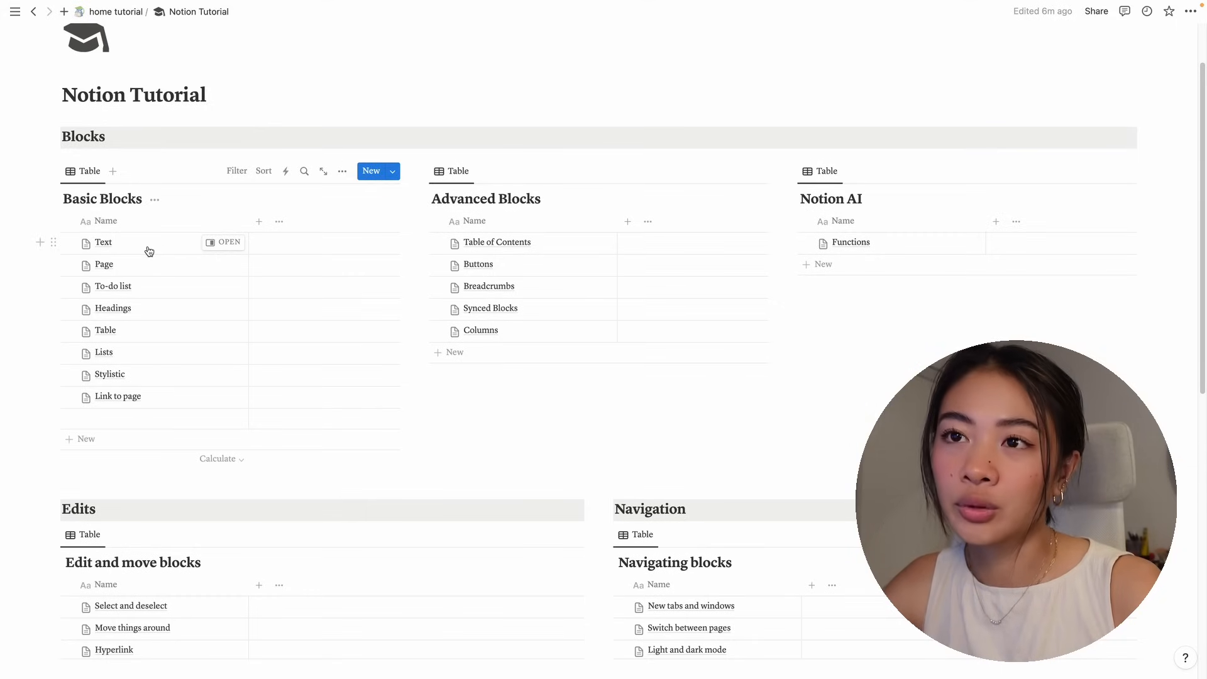
pyautogui.click(221, 243)
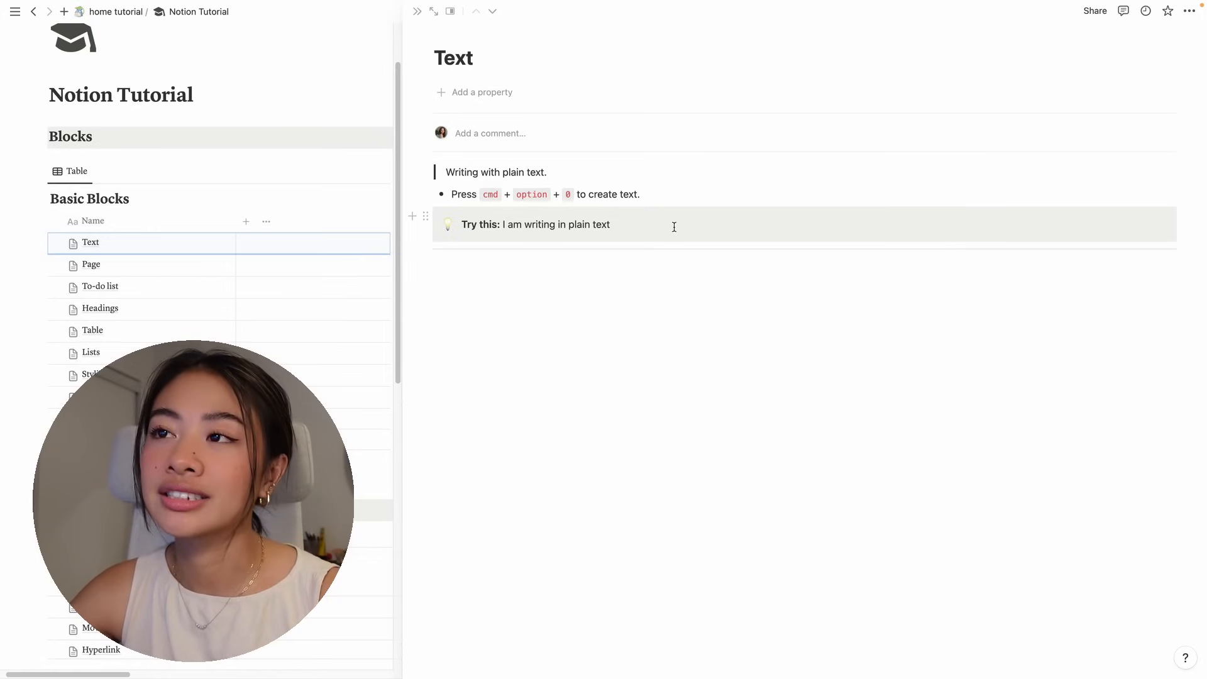
pyautogui.click(663, 284)
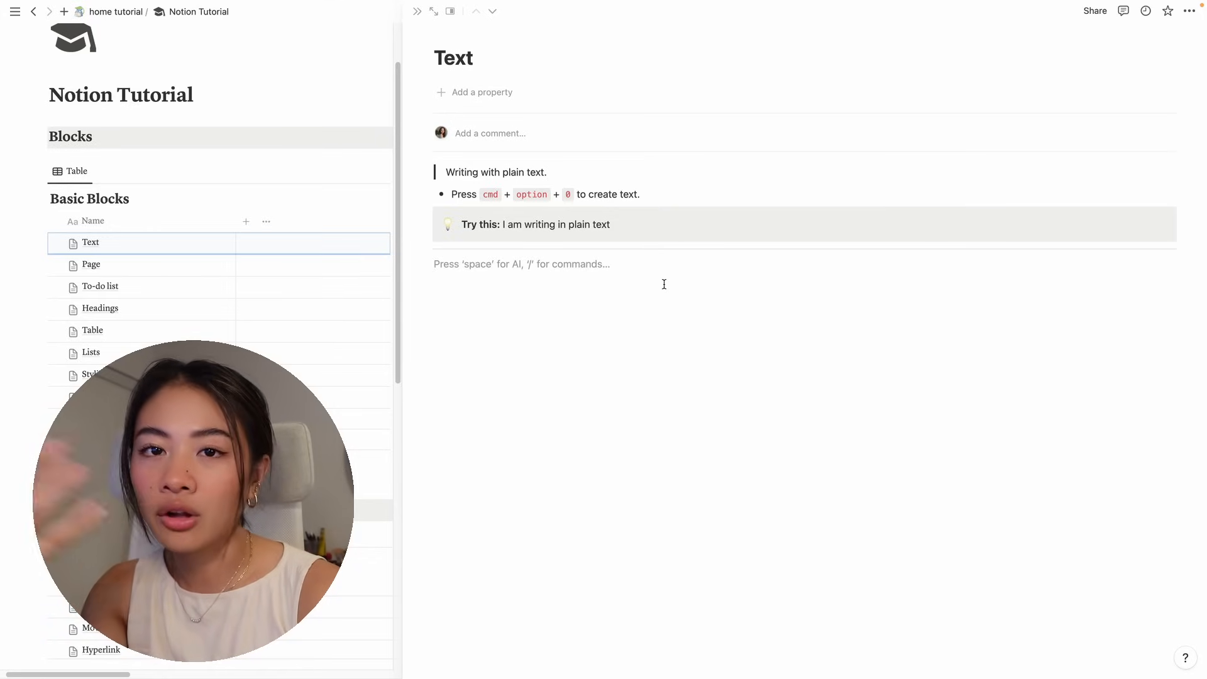
pyautogui.write('0')
pyautogui.press('BackSpace')
pyautogui.write('I am ')
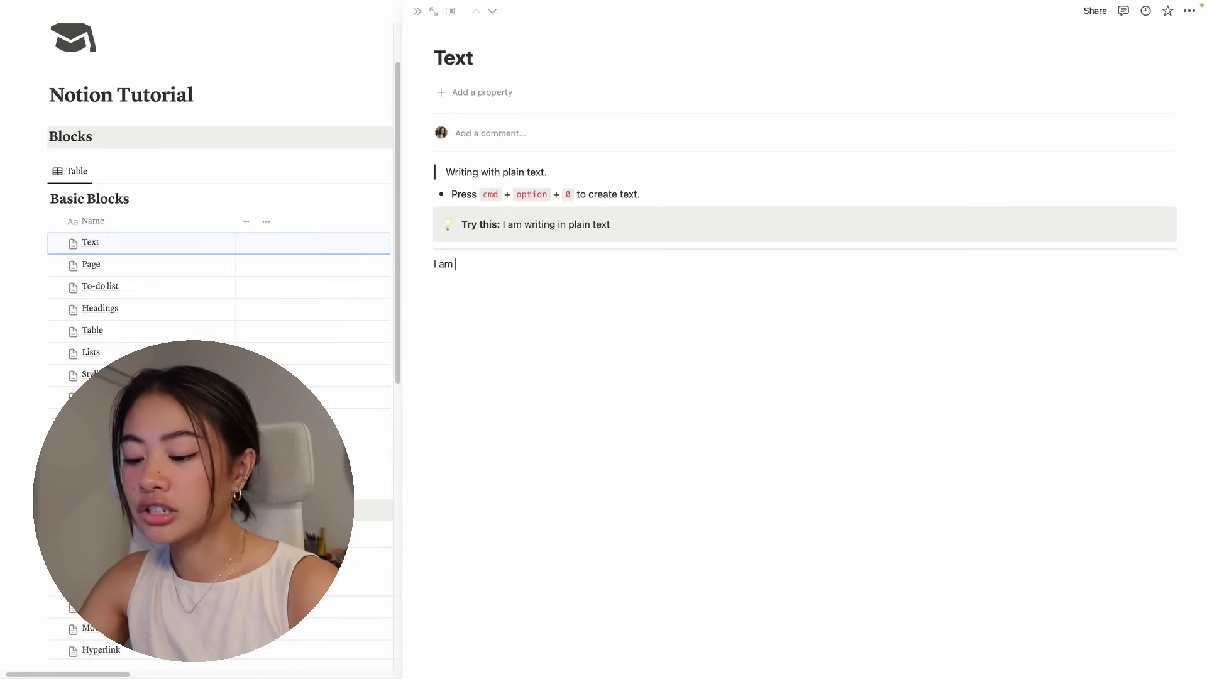
pyautogui.write('writing in plain text')
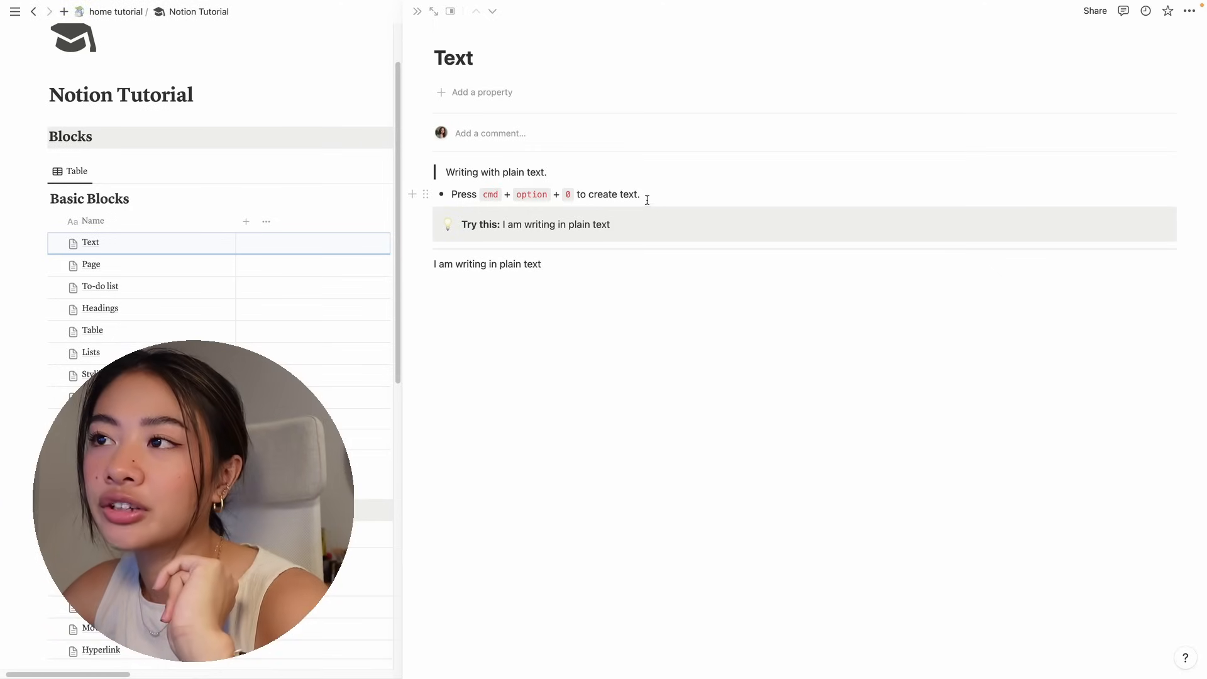
# Add a bulleted item "data" under the plain-text line and convert it to plain text
pyautogui.press('Return')
pyautogui.write('- data')
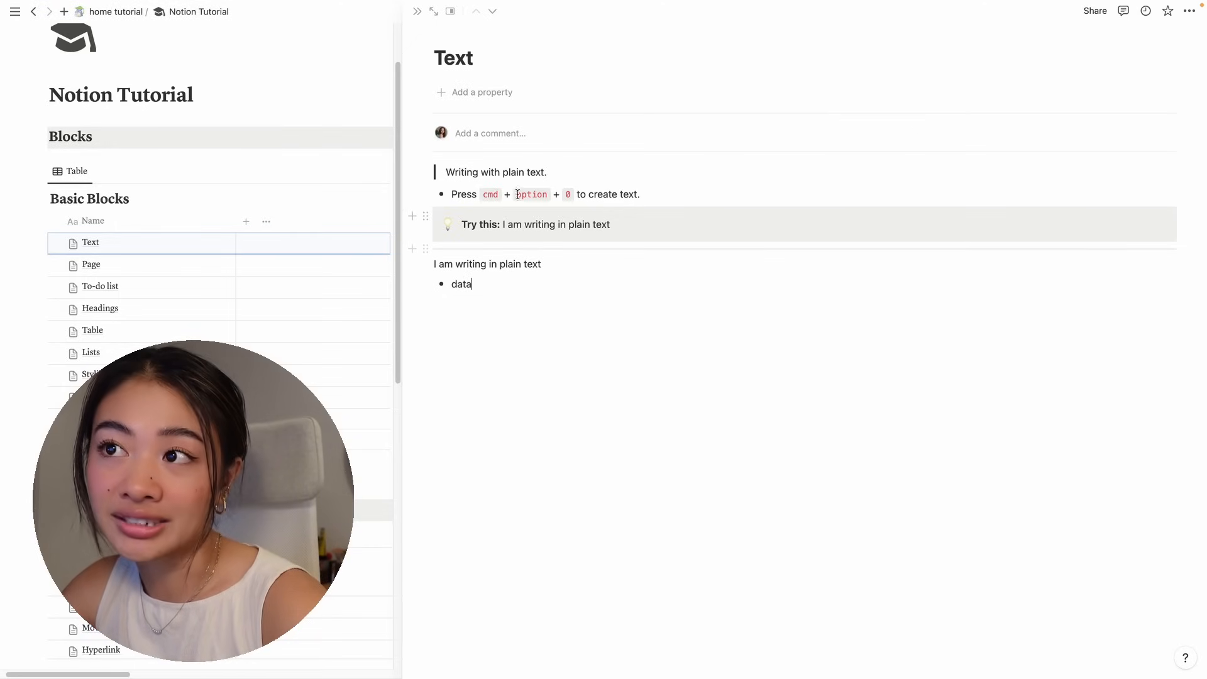
pyautogui.moveTo(478, 284); pyautogui.dragTo(453, 285)
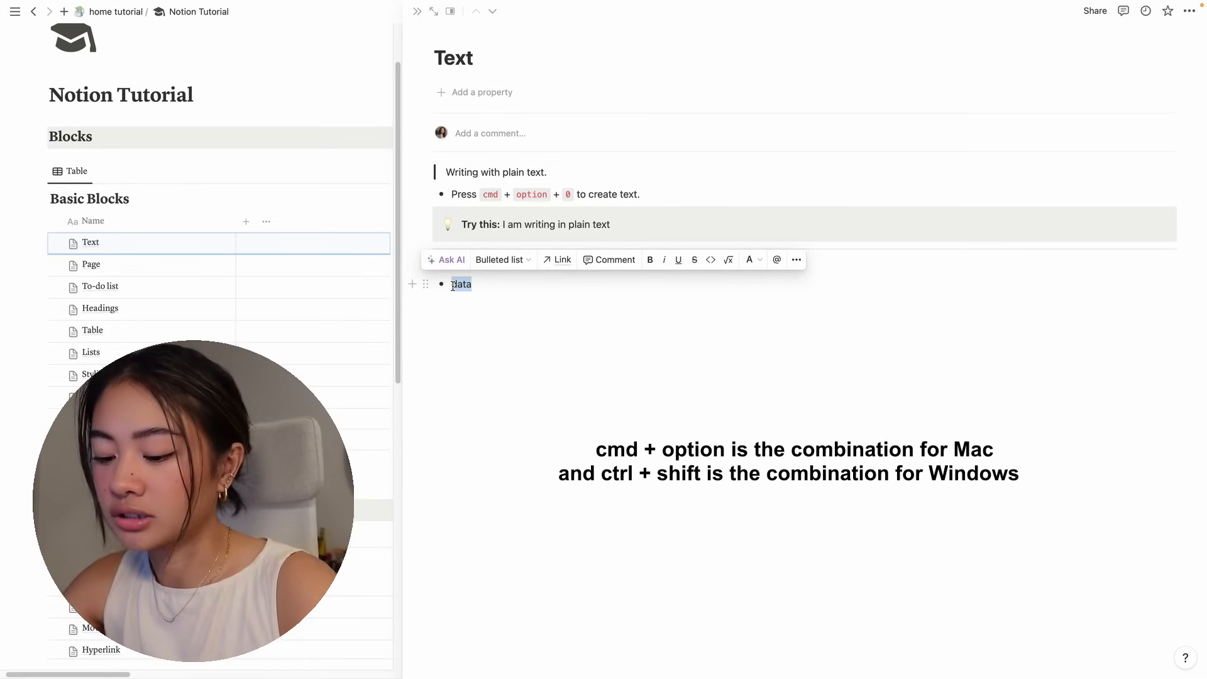
pyautogui.press('super+alt+0')
pyautogui.click(491, 325)
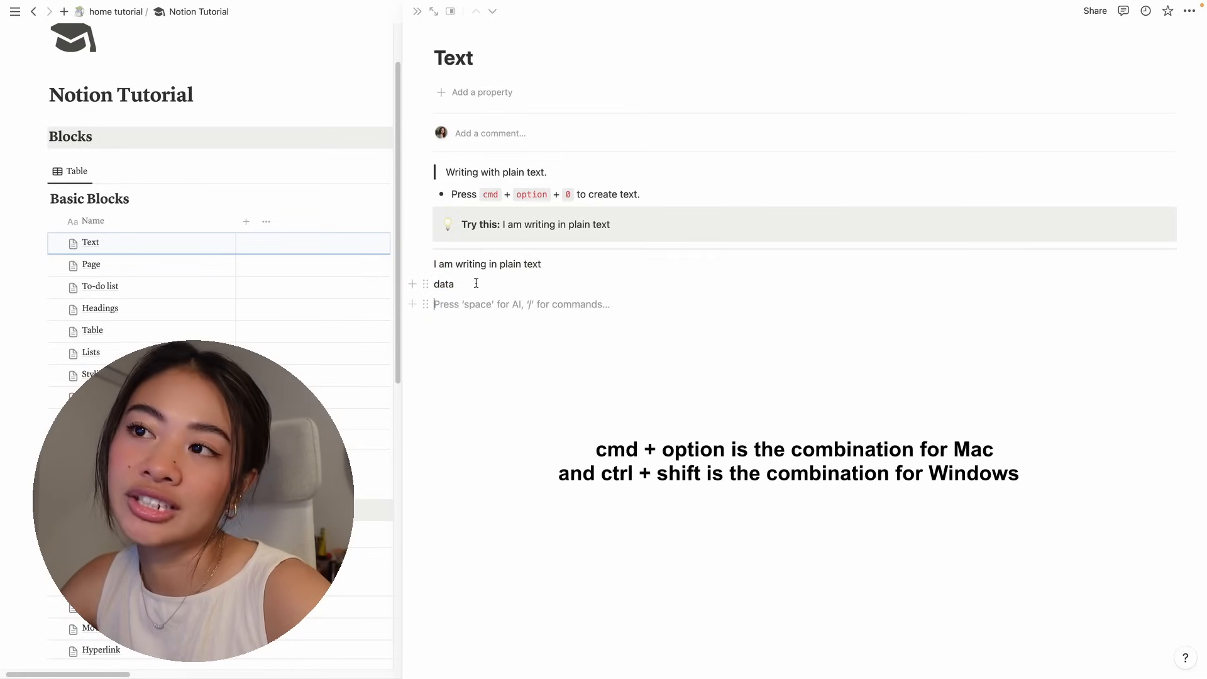
# Open the Page entry of Basic Blocks, embed a subpage titled "new page" below the divider and return to the entry
pyautogui.click(208, 266)
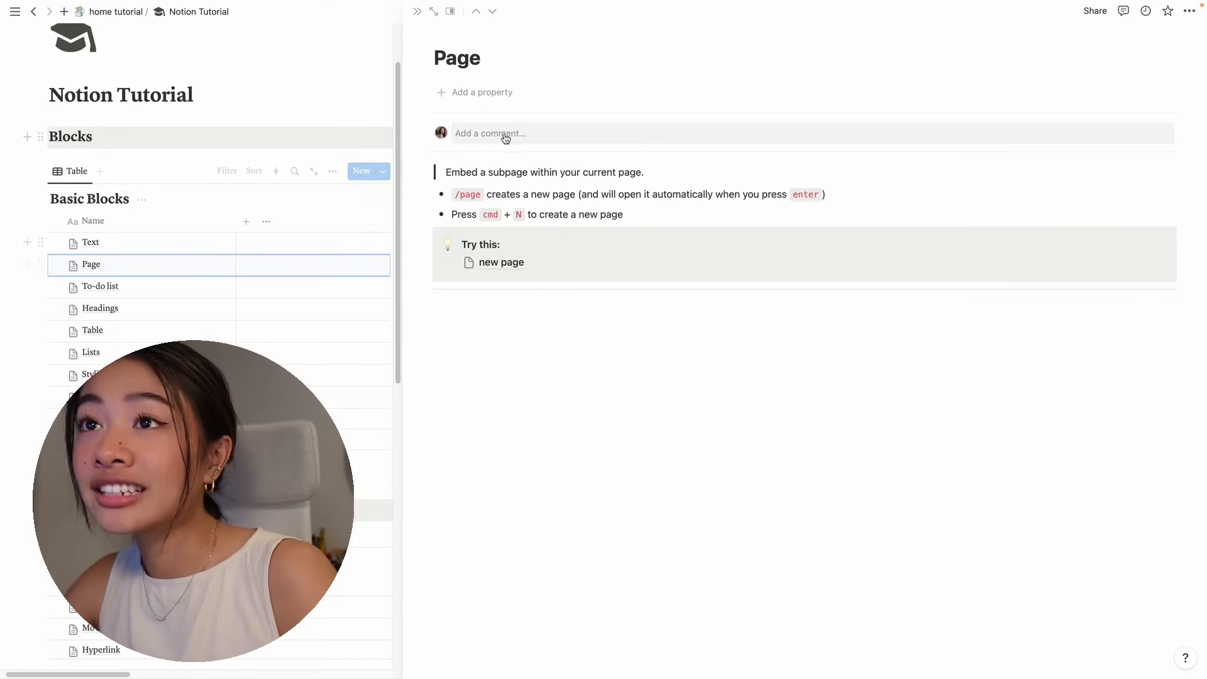
pyautogui.click(510, 308)
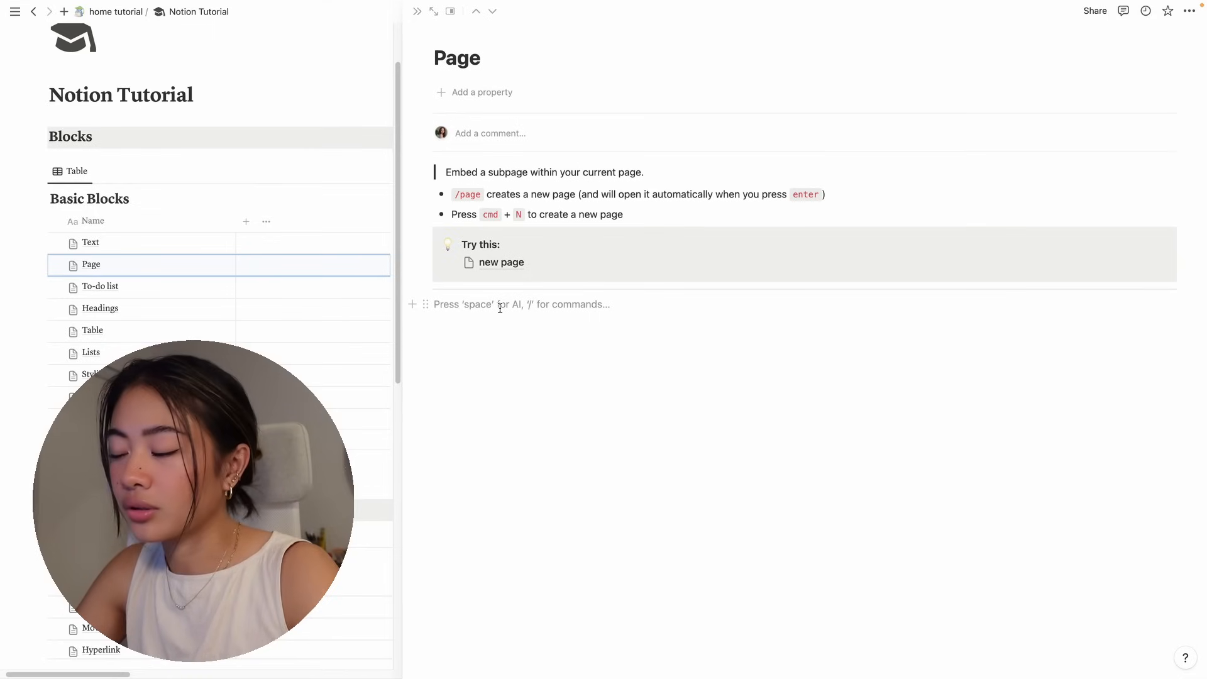
pyautogui.write('/page')
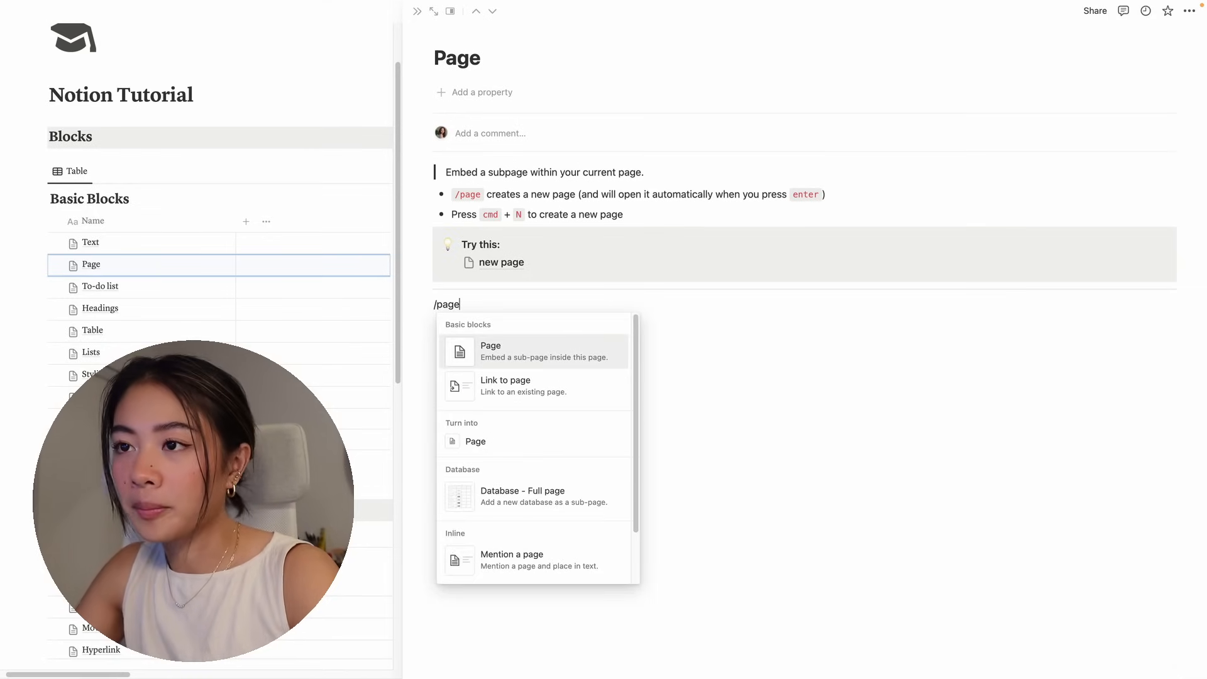
pyautogui.press('Return')
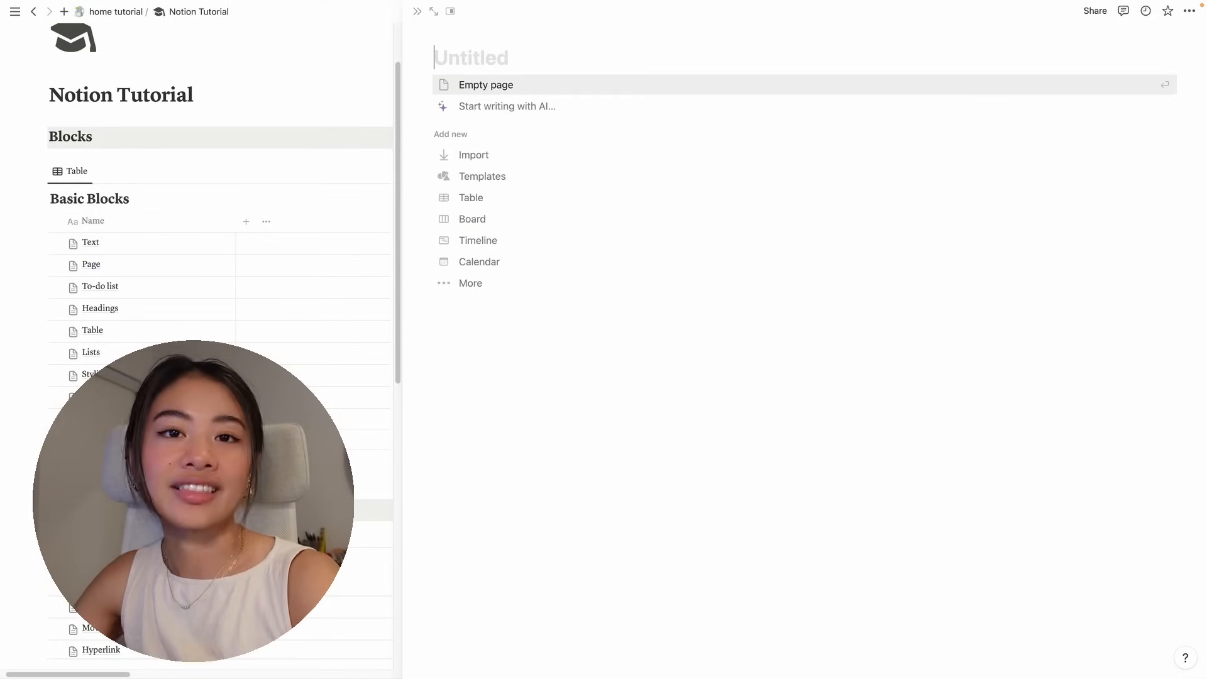
pyautogui.write('new page')
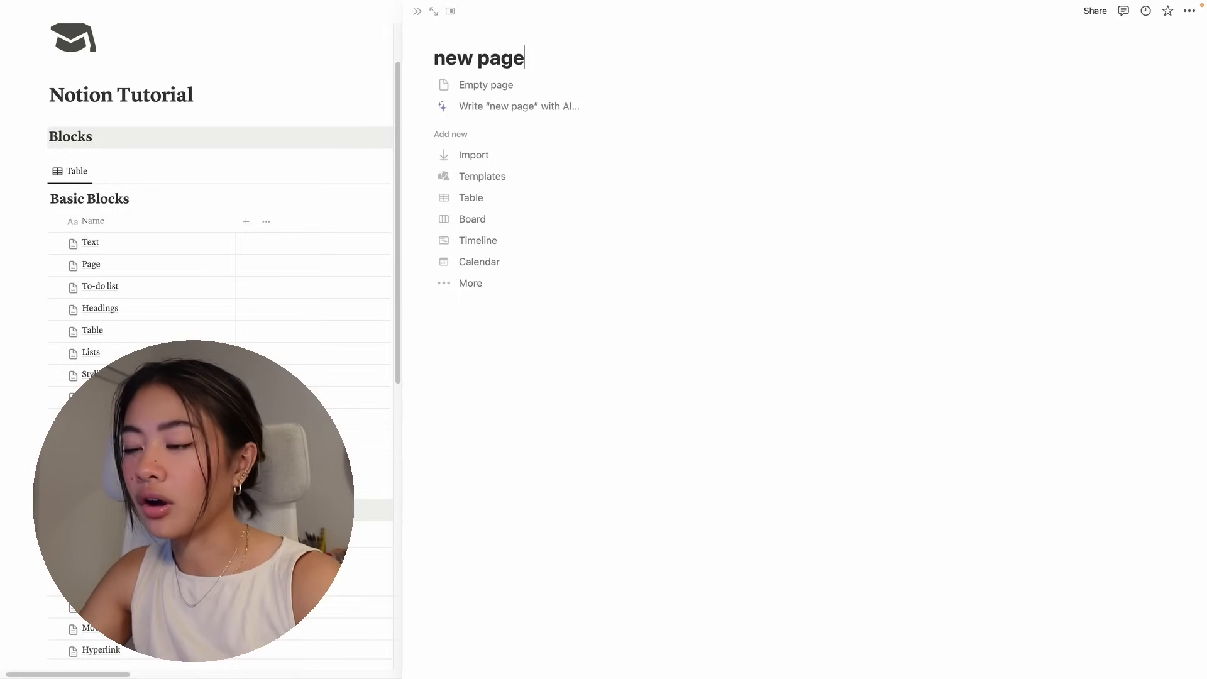
pyautogui.press('super+[')
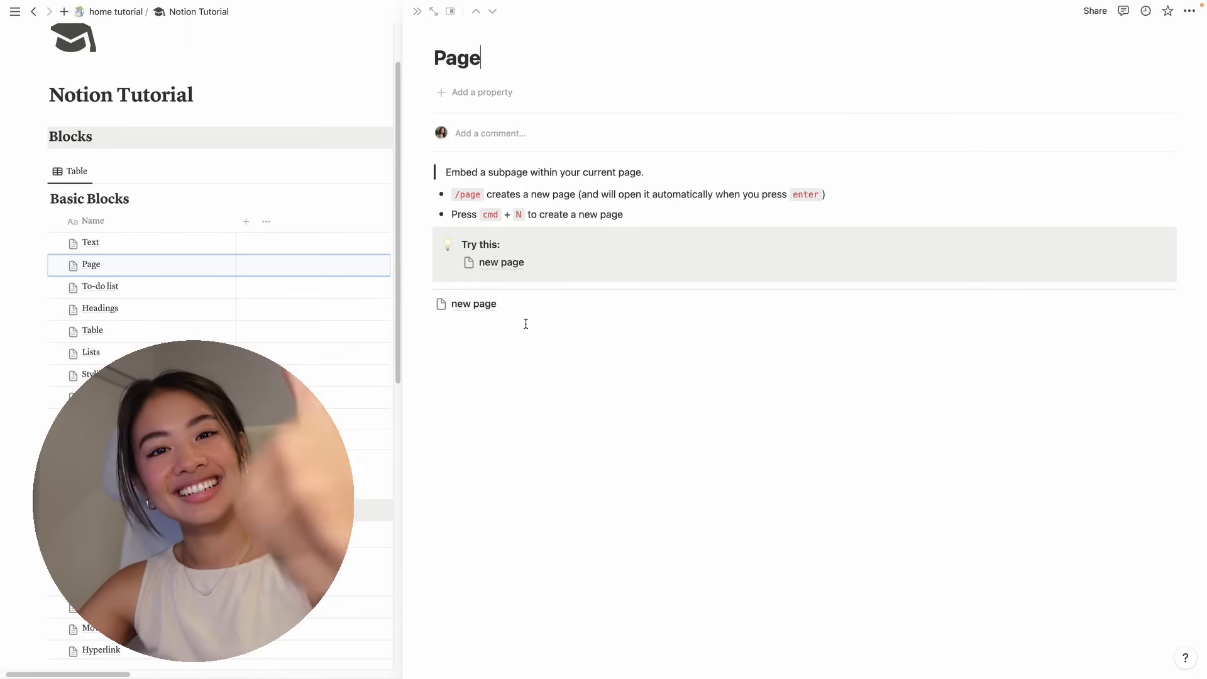
# Open the To-do list entry of Basic Blocks and add the to-do items "task 1" and "task 2" below the divider
pyautogui.click(210, 291)
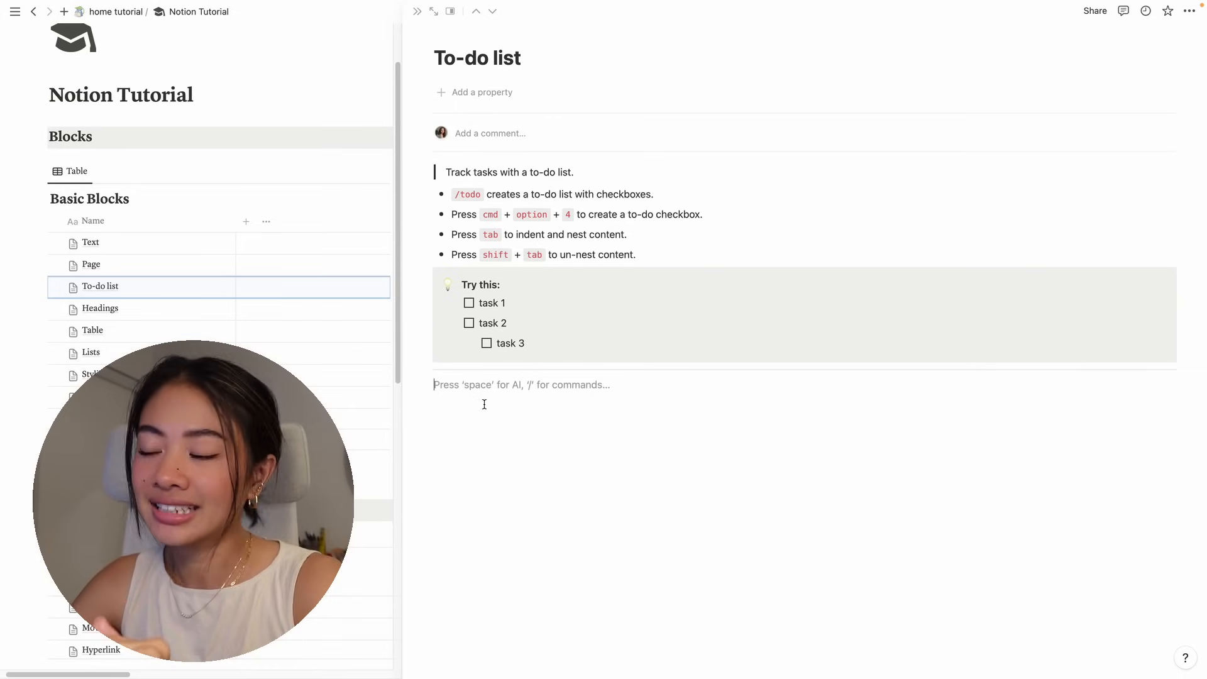
pyautogui.write('todo')
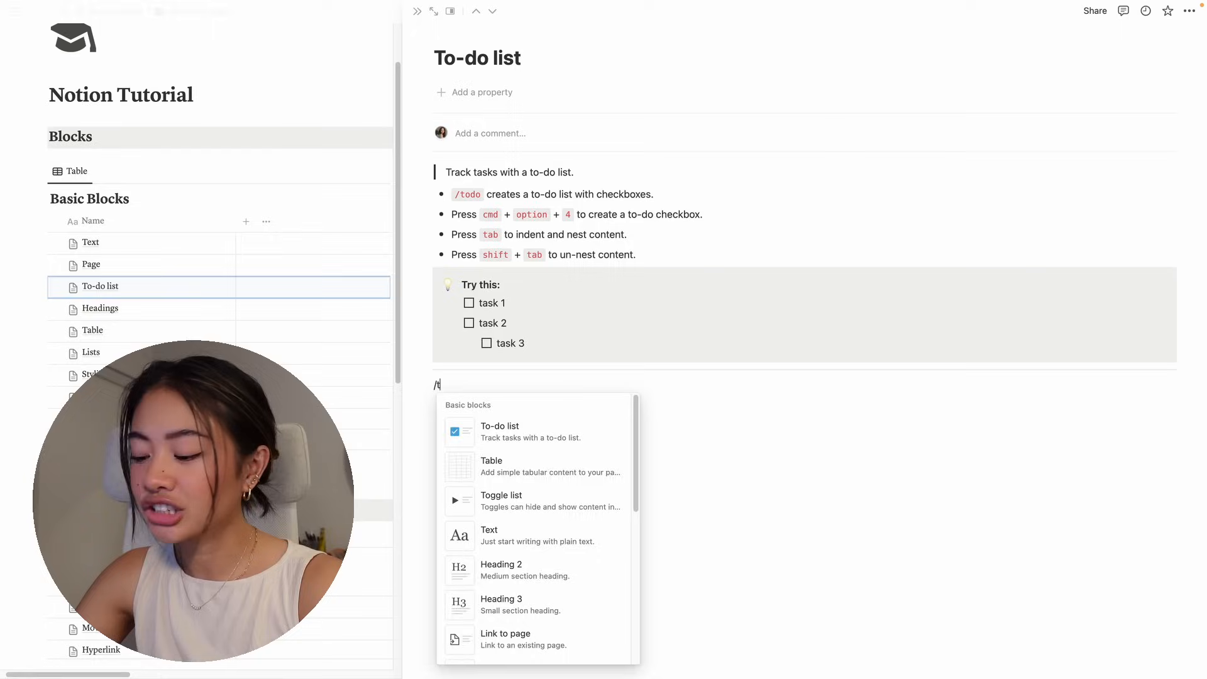
pyautogui.moveTo(499, 423)
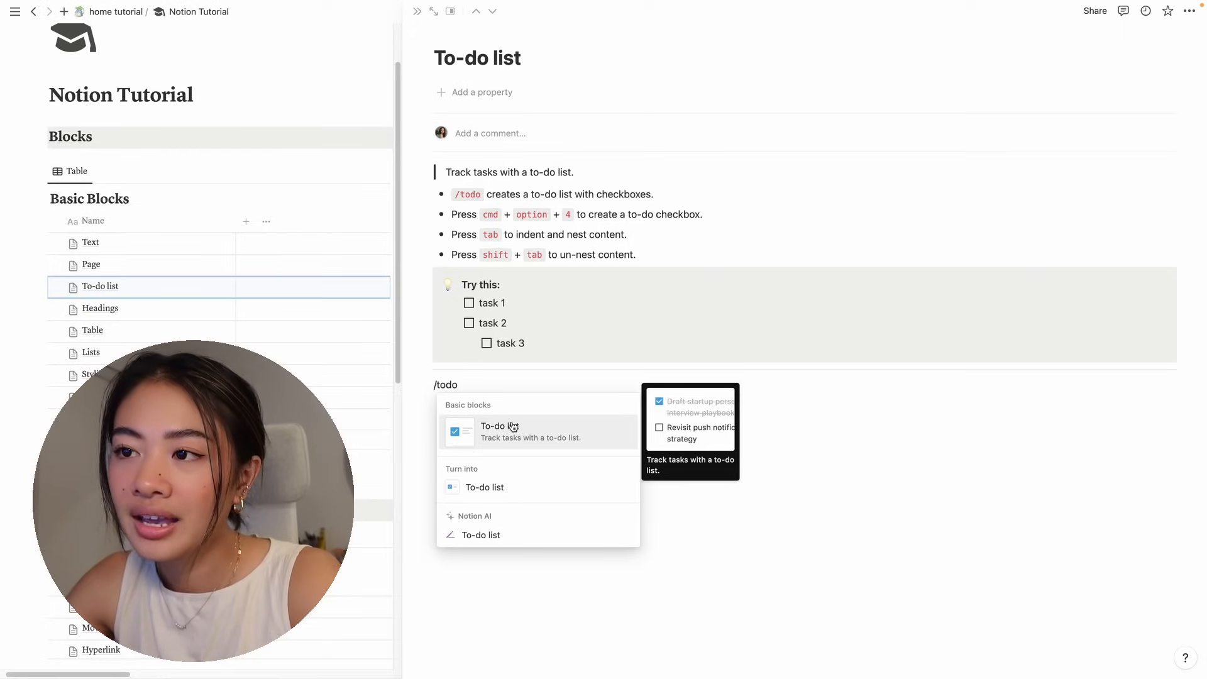
pyautogui.click(513, 426)
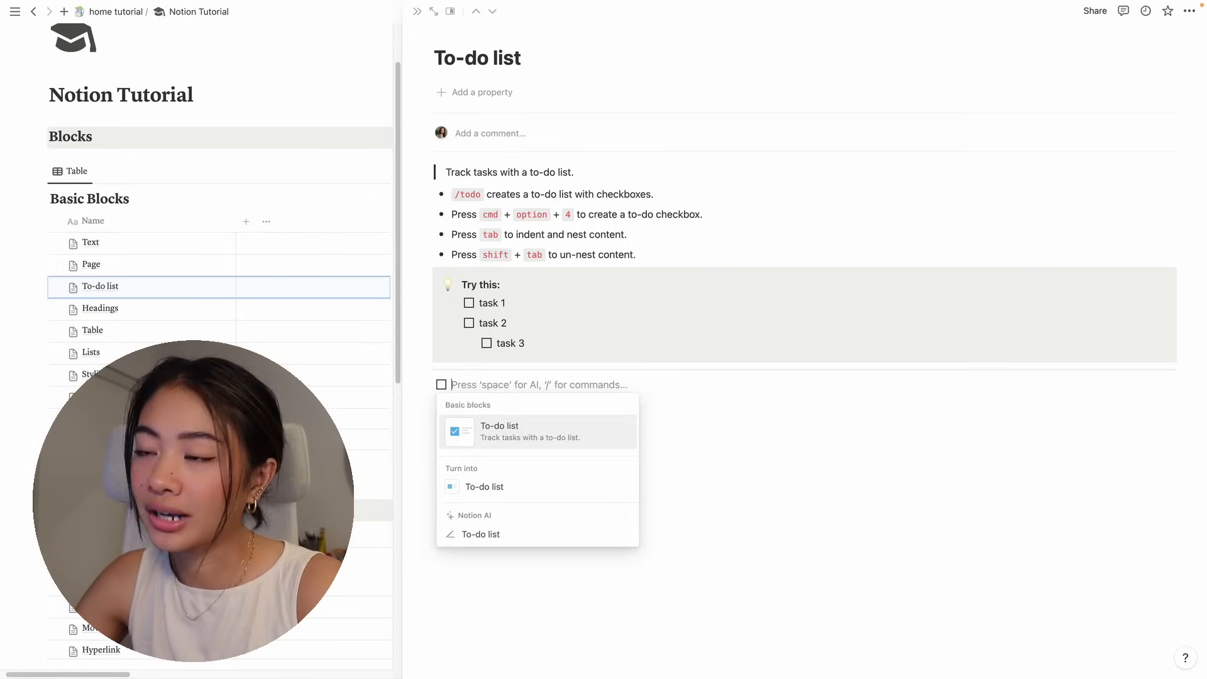
pyautogui.write('task 1')
pyautogui.press('Return')
pyautogui.write('task 2')
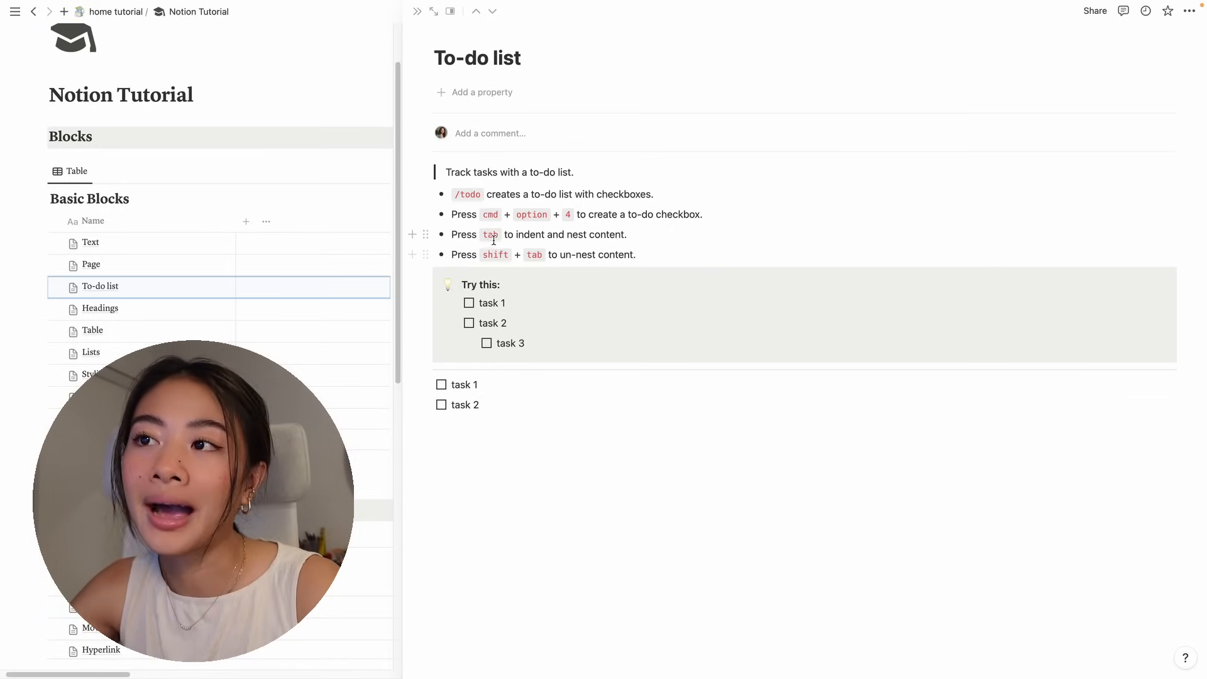
# Add "task 3" as a to-do item nested under task 2
pyautogui.press('Return')
pyautogui.press('Tab')
pyautogui.write('task 3')
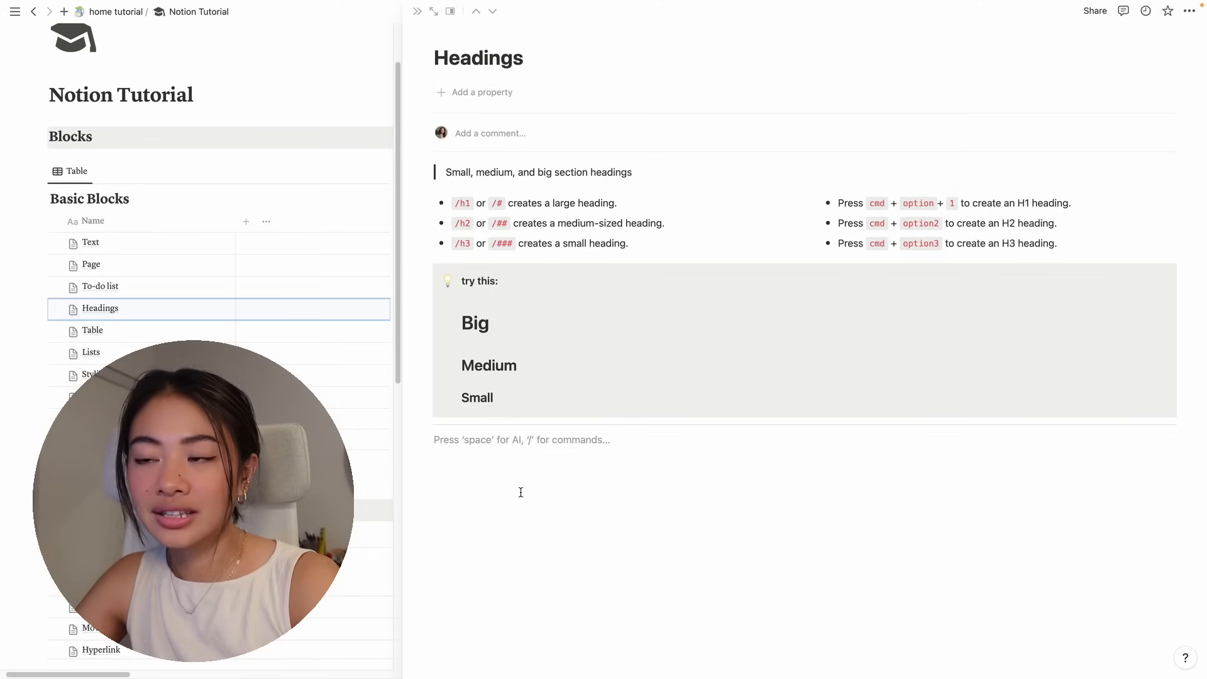
# Add a Heading 1 block reading "Big" below the divider on the Headings page
pyautogui.write('/1')
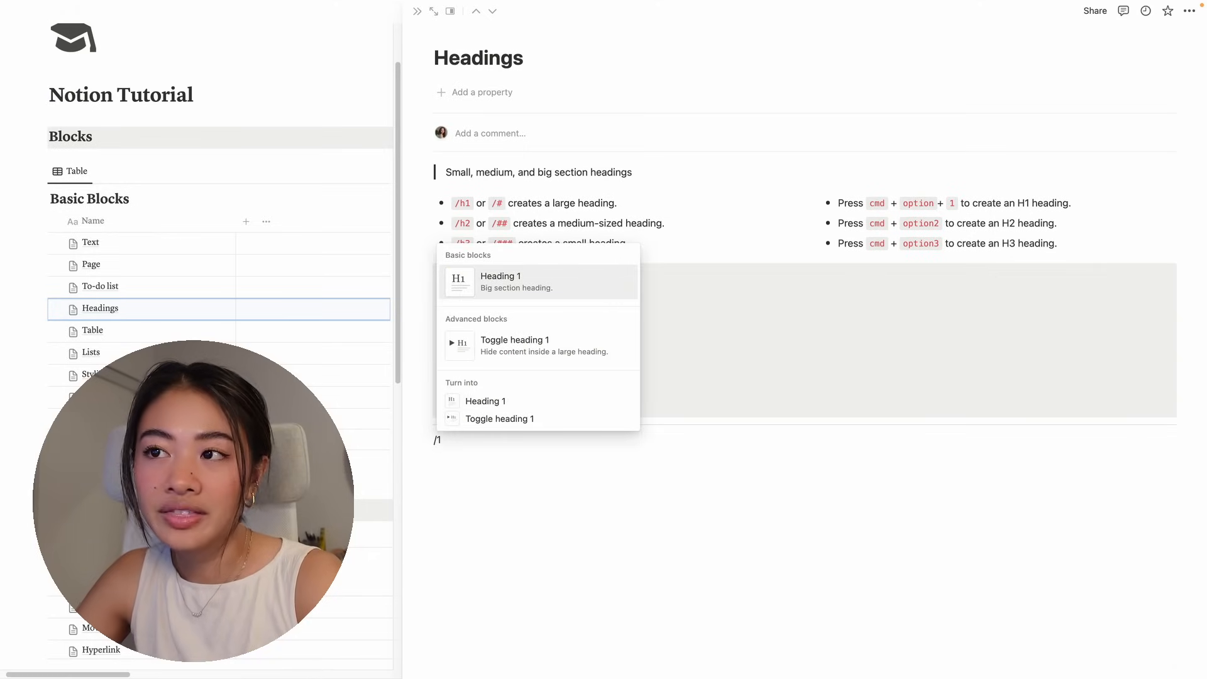
pyautogui.press('Return')
pyautogui.write('Bug')
pyautogui.press('BackSpace')
pyautogui.press('BackSpace')
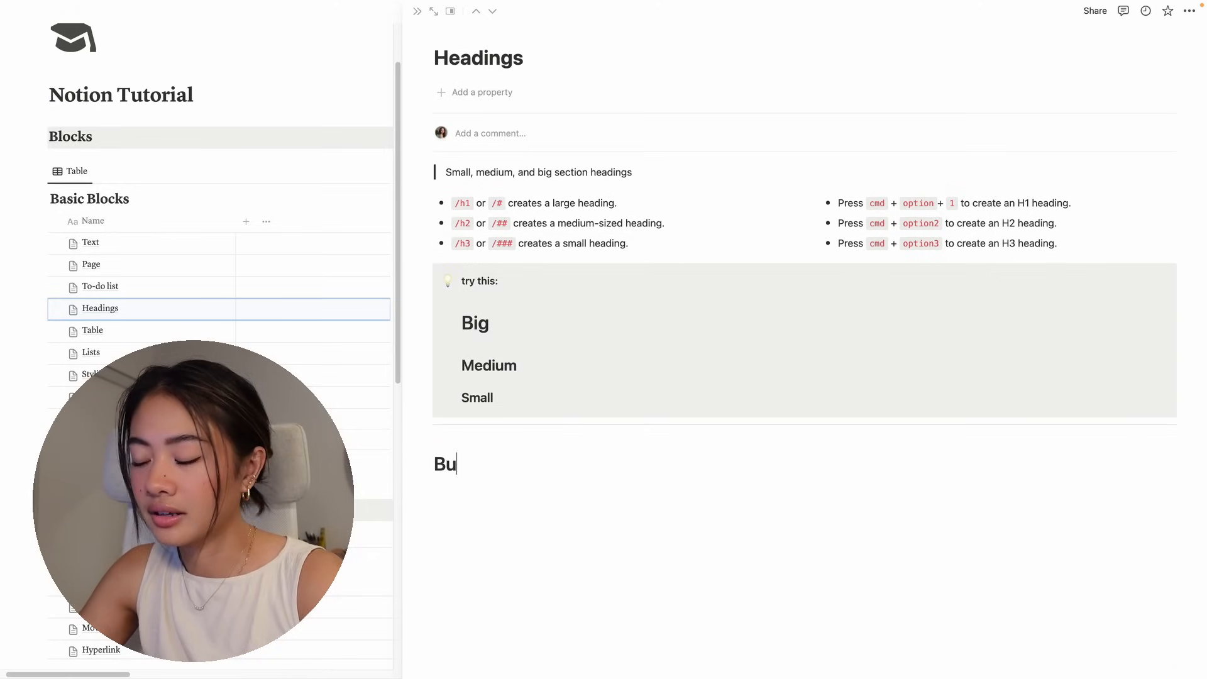
pyautogui.write('ig')
pyautogui.press('Return')
# Add a Heading 2 block reading "Medium" and a Heading 3 block reading "Small" under the big heading
pyautogui.write('/2')
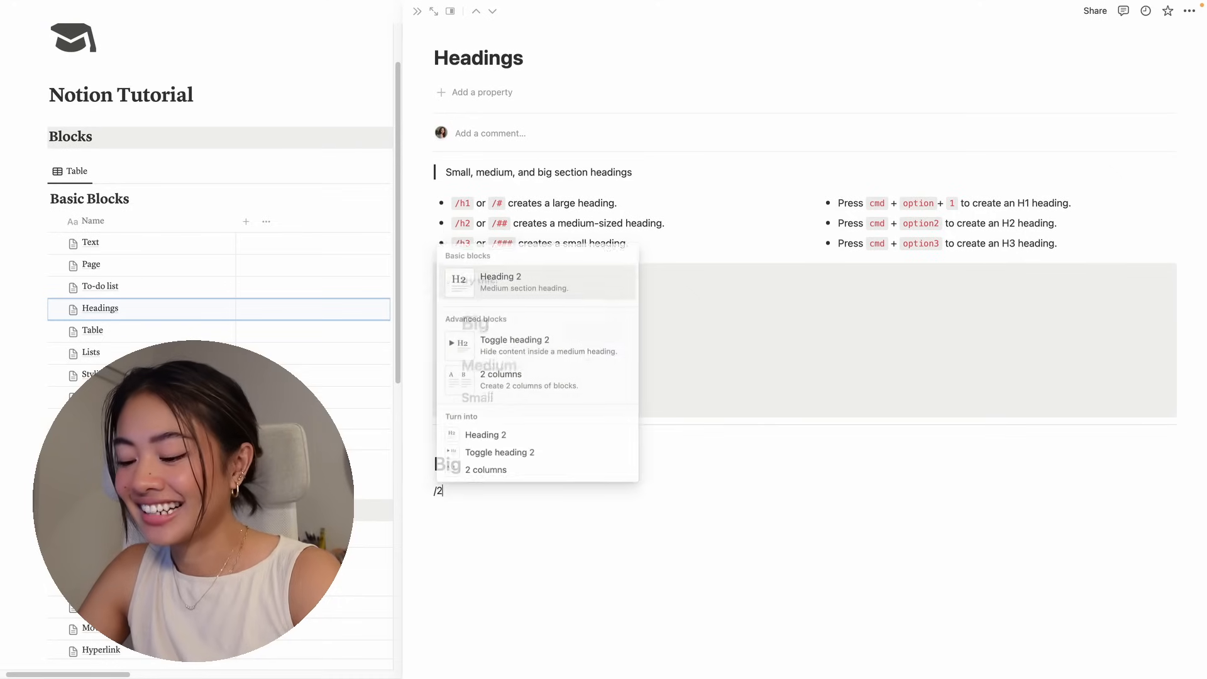
pyautogui.press('Return')
pyautogui.write('Medium')
pyautogui.press('Return')
pyautogui.write('/3')
pyautogui.press('Return')
pyautogui.write('Small')
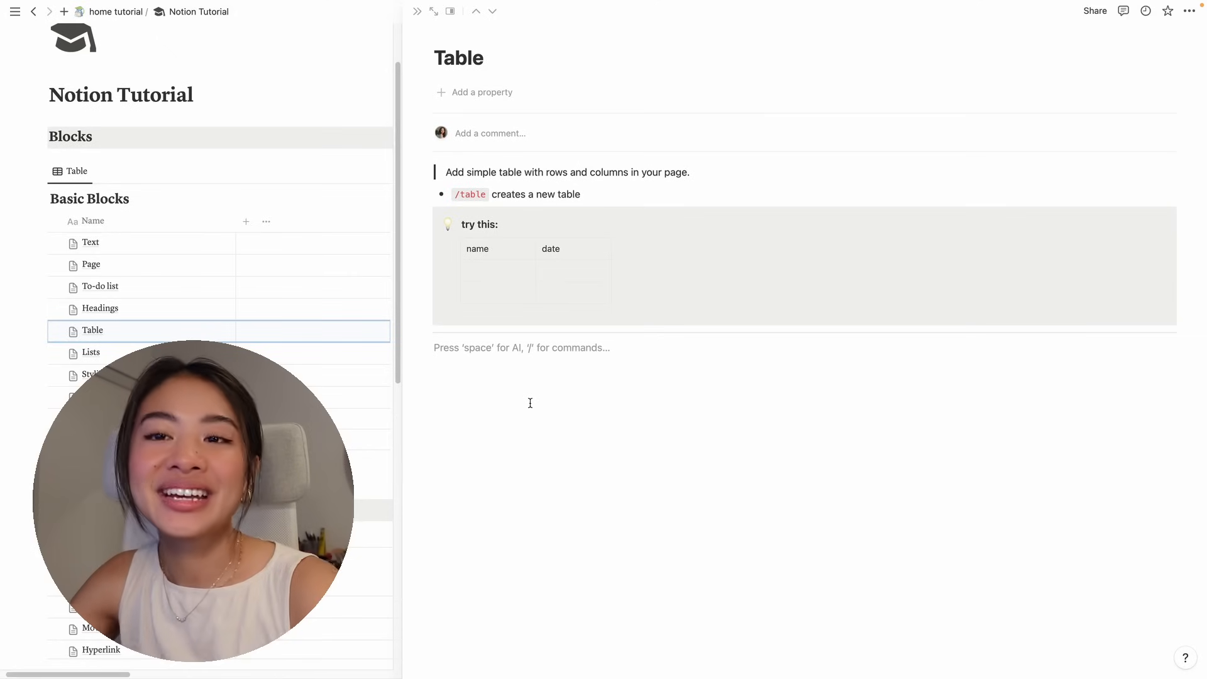
# Insert a simple table below the divider on the Table page and fill its first row with "name" and "date"
pyautogui.write('/t')
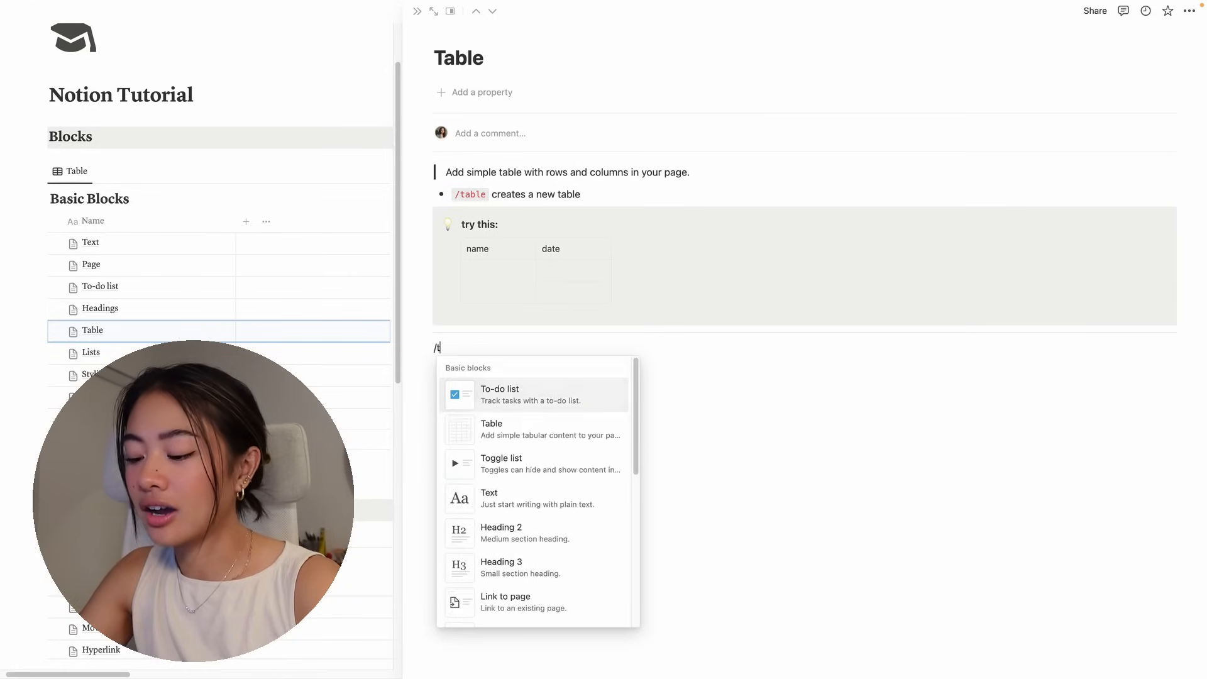
pyautogui.write('able')
pyautogui.press('Return')
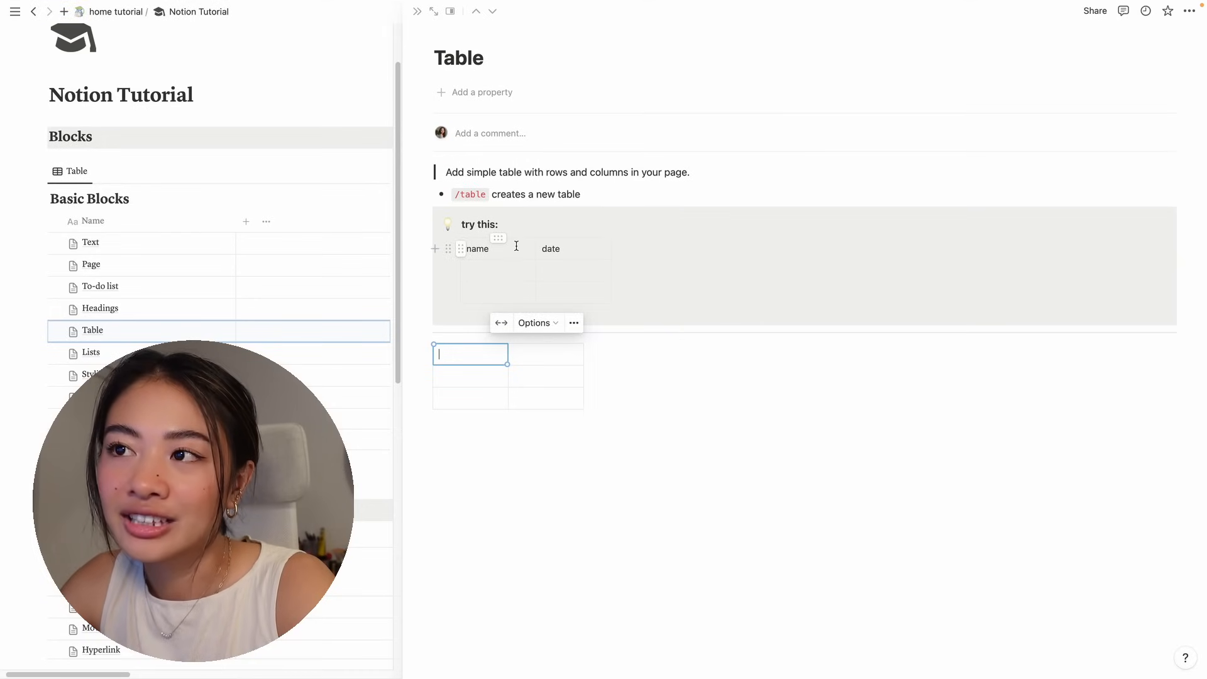
pyautogui.write('name')
pyautogui.press('Tab')
pyautogui.write('date')
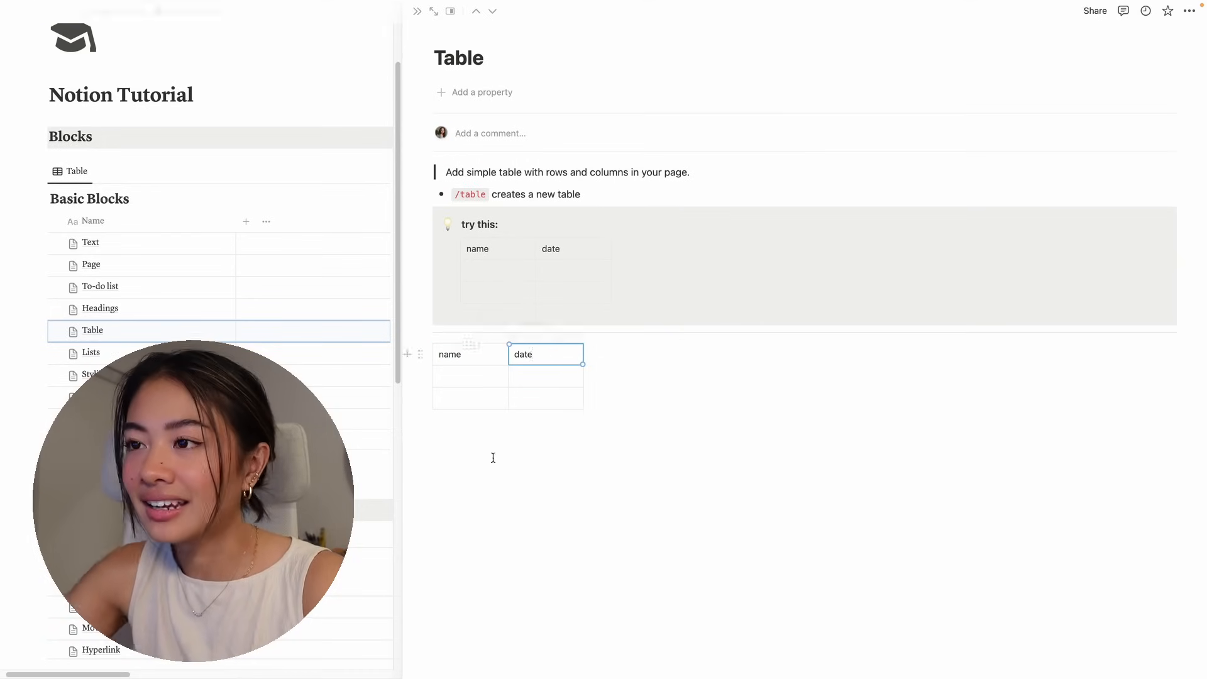
# Open the Lists entry of Basic Blocks and add the bulleted items "task 1" and "task 2" below the Bullets section's divider
pyautogui.click(218, 353)
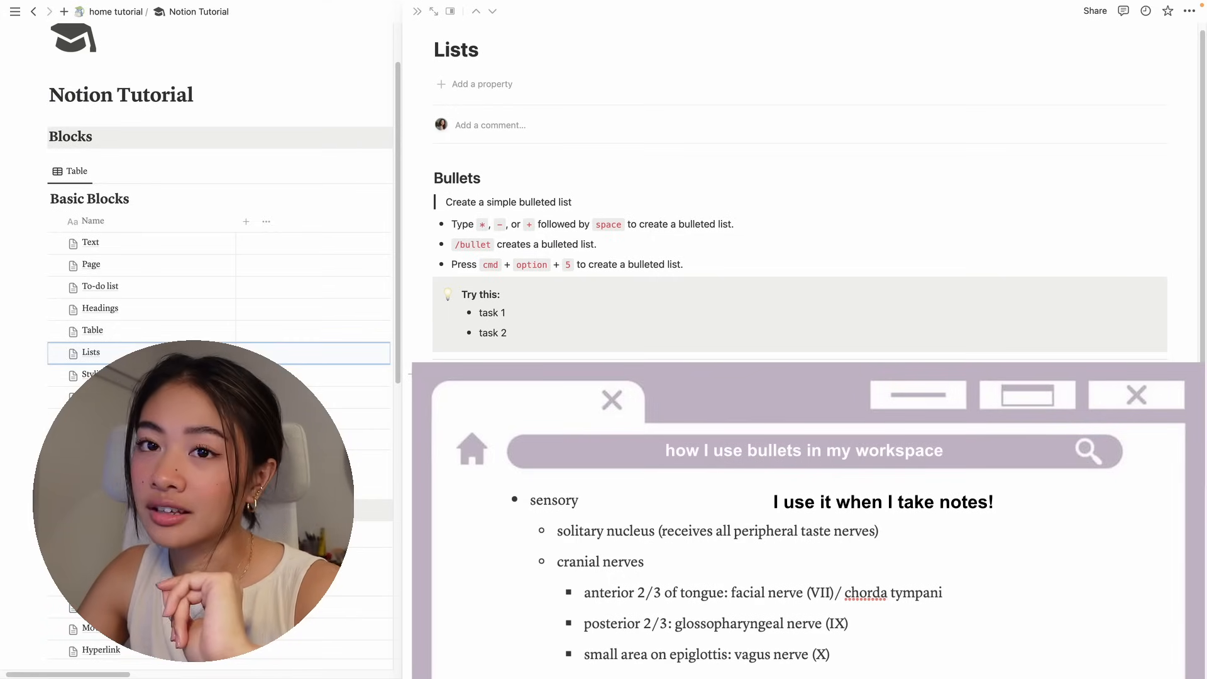
pyautogui.write('- ')
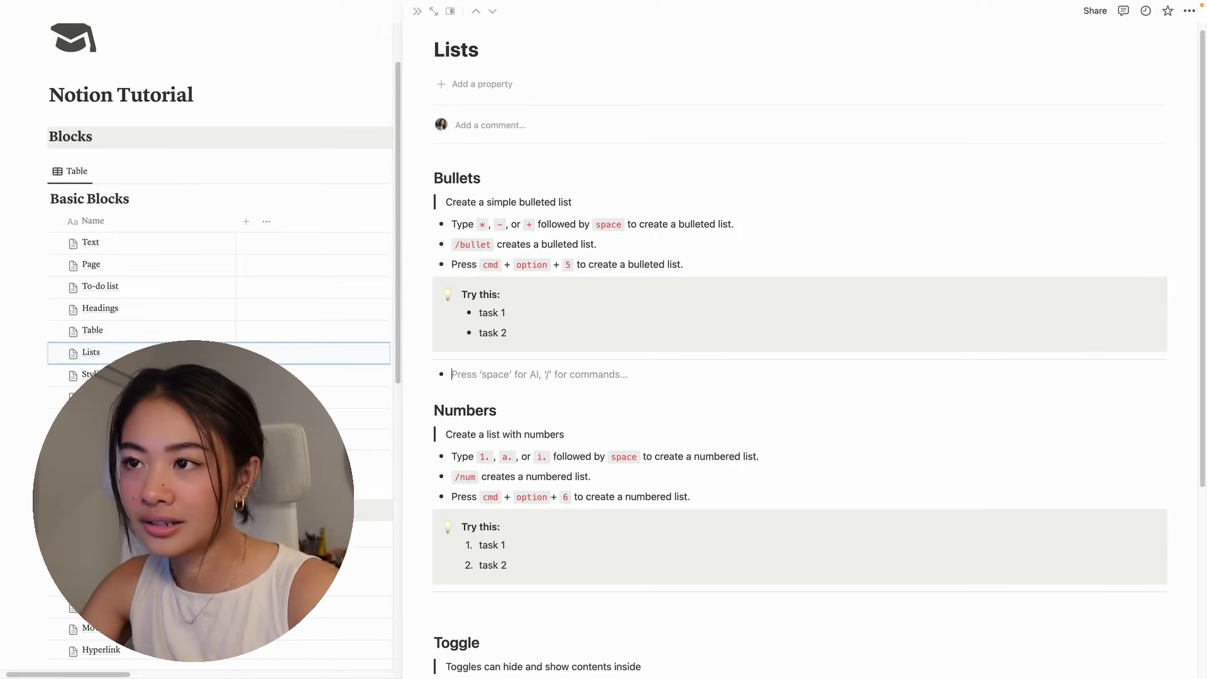
pyautogui.write('task 1')
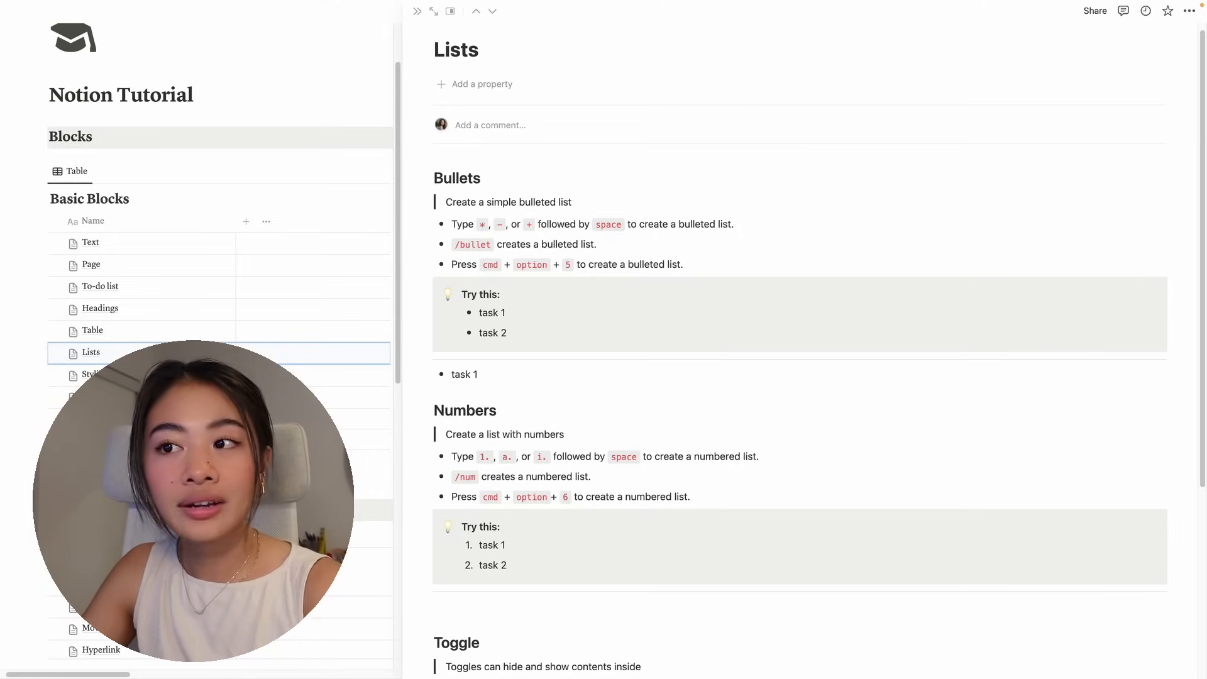
pyautogui.press('Return')
pyautogui.write('task 2')
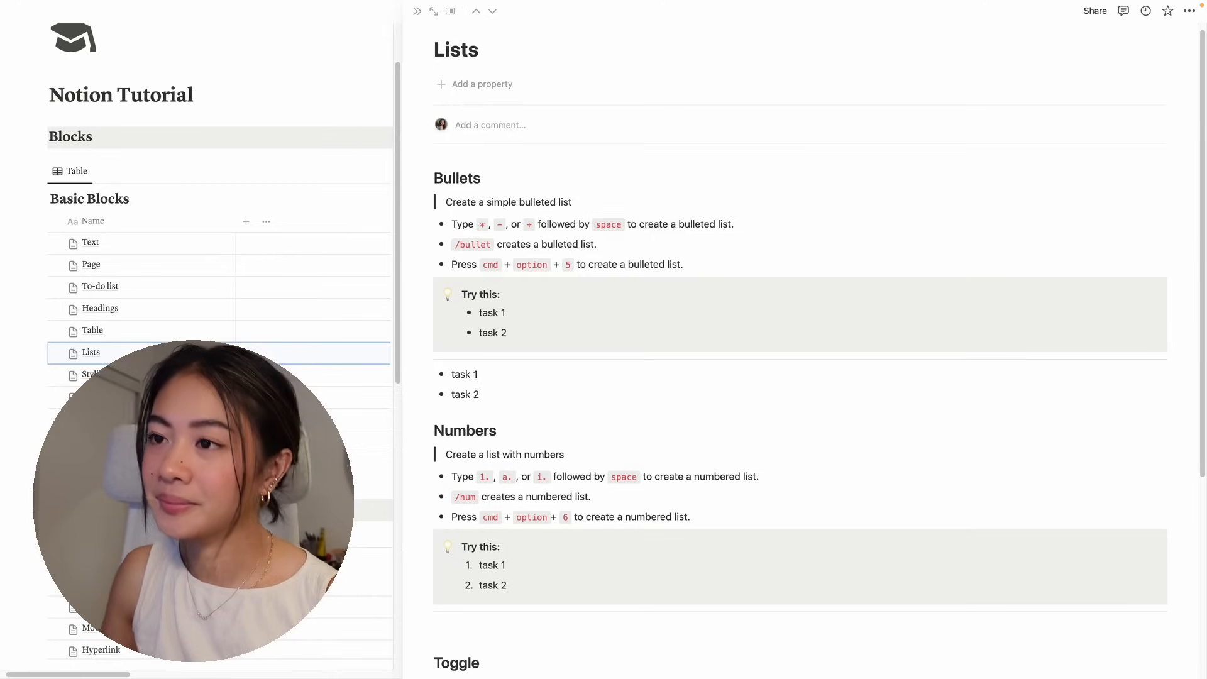
# Add a numbered list with the items "task 1" and "task 2" below the Numbers section's divider
pyautogui.scroll(-3, 629, 478)
pyautogui.click(555, 526)
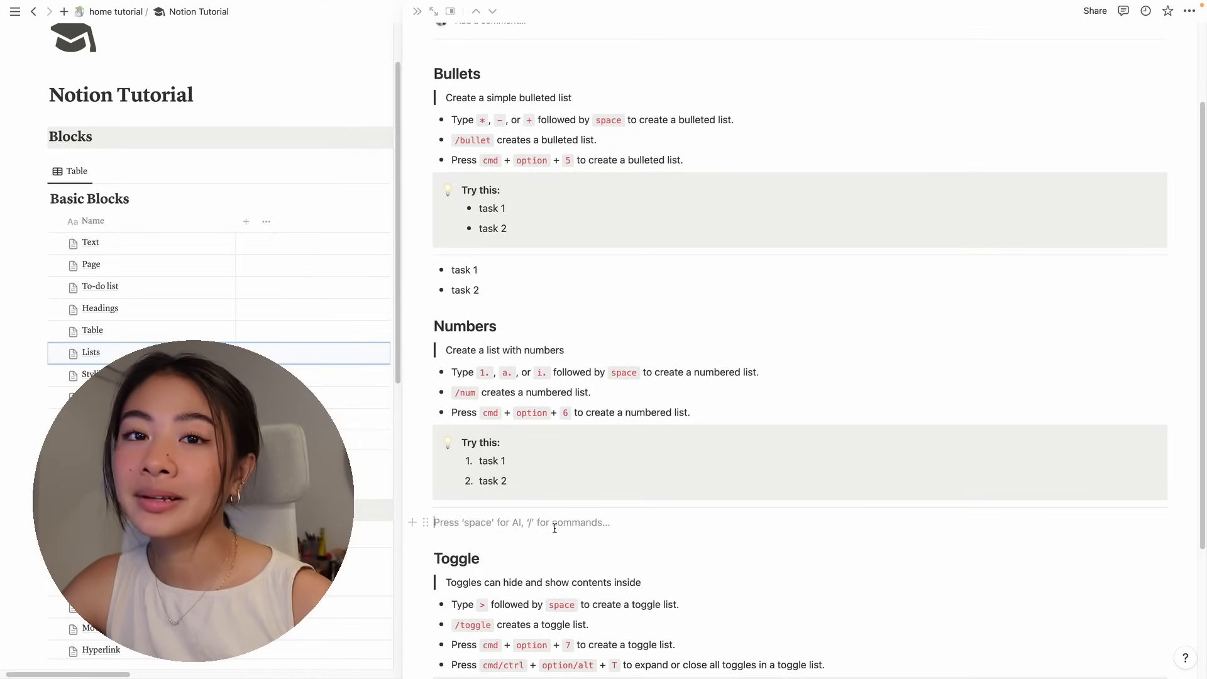
pyautogui.write('1.')
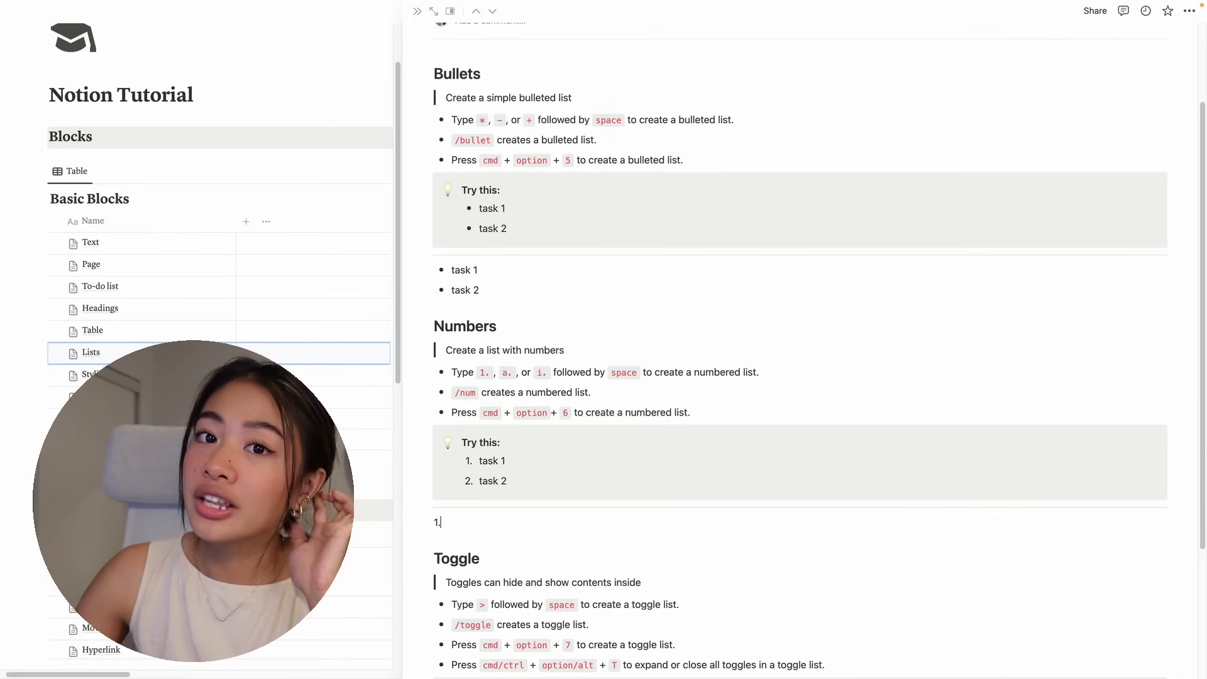
pyautogui.write(' task 1')
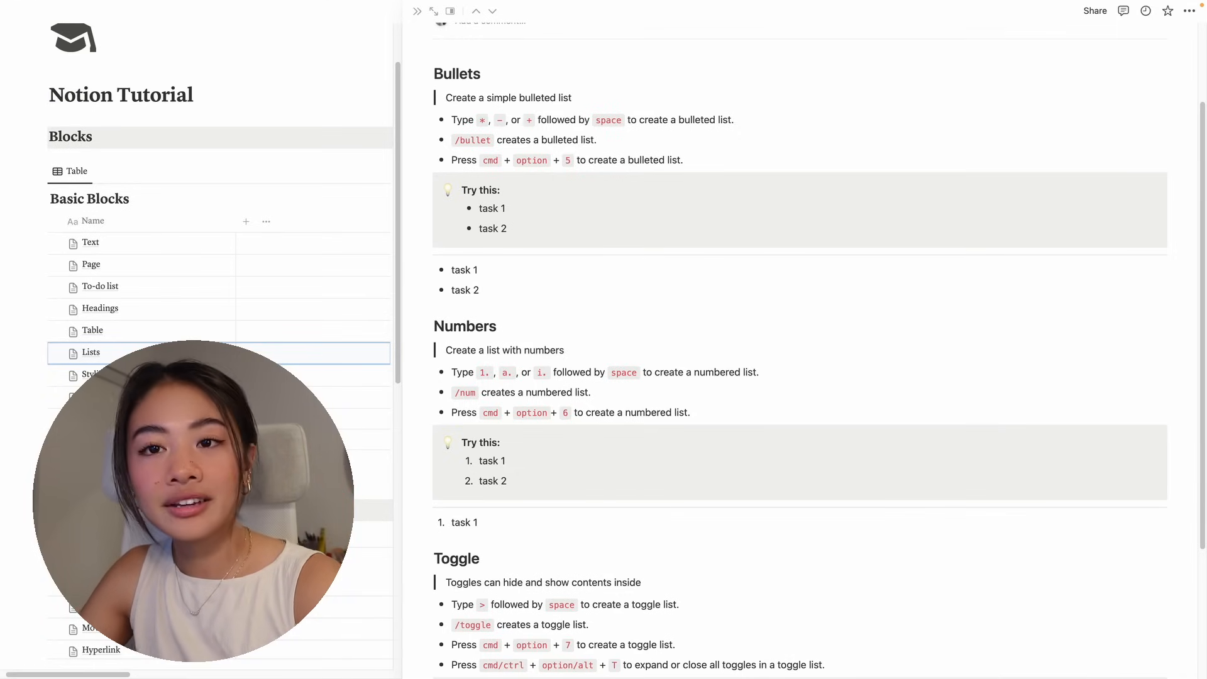
pyautogui.press('Return')
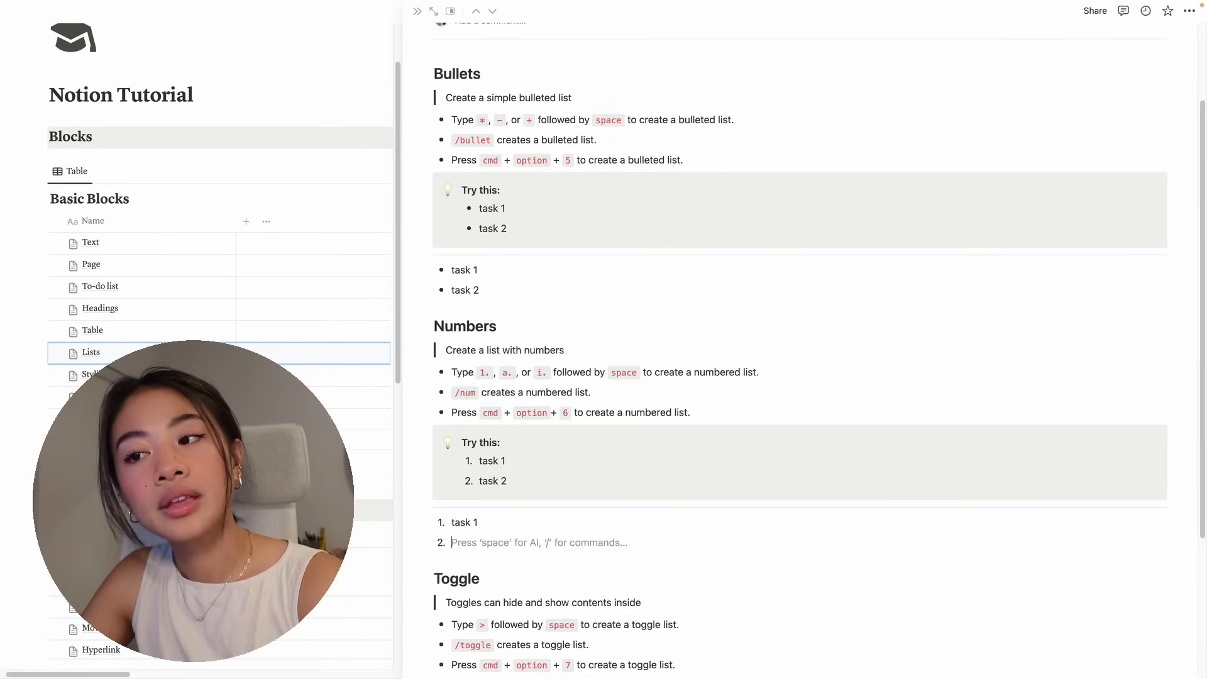
pyautogui.write('task 2')
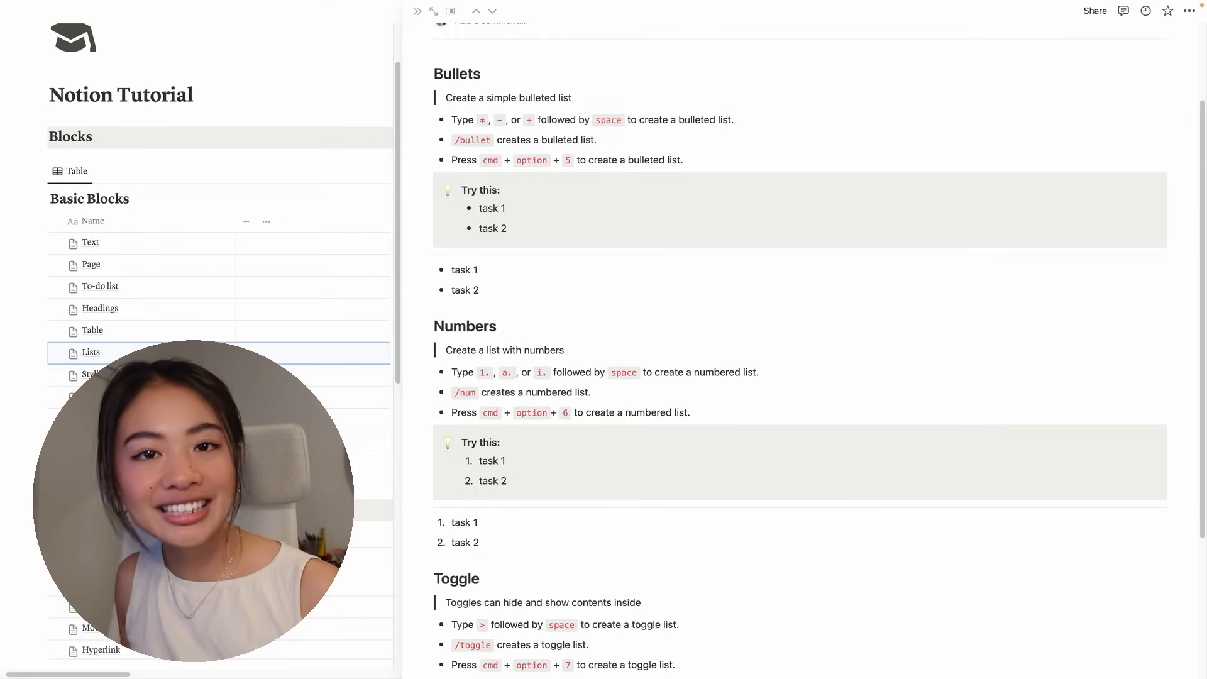
# Expand the example toggle, and below the Toggle section's divider add a toggle "open text" containing "hidden text"
pyautogui.scroll(-3, 552, 556)
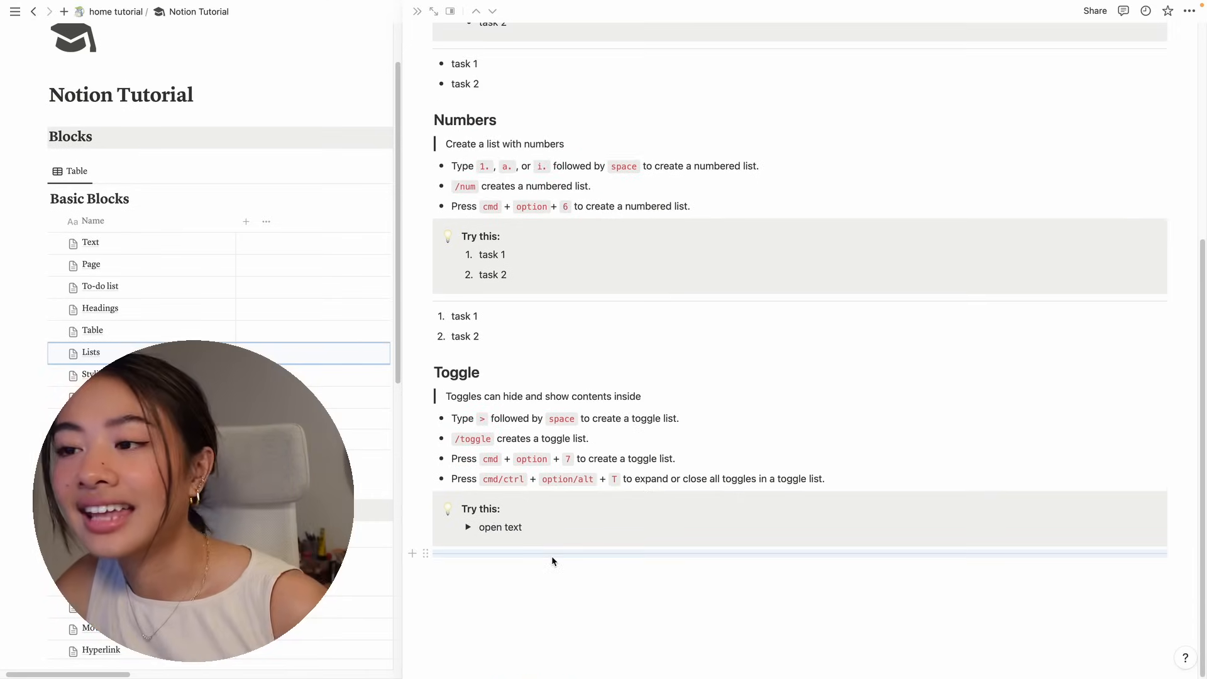
pyautogui.click(554, 571)
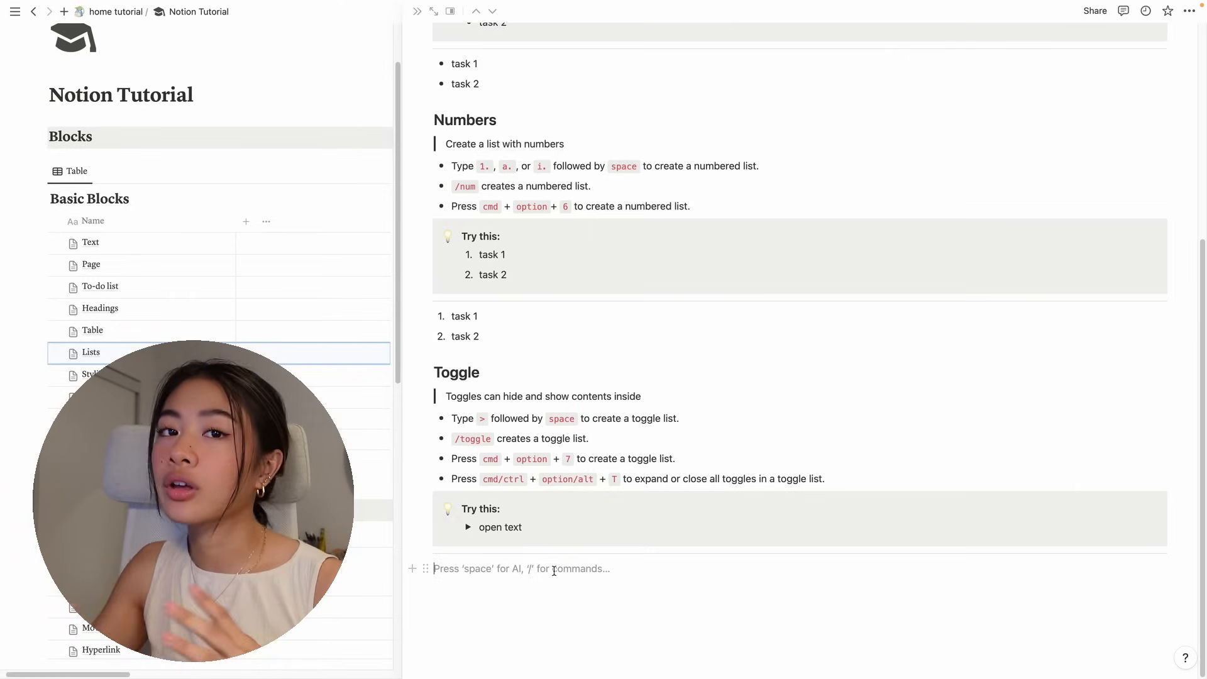
pyautogui.click(469, 528)
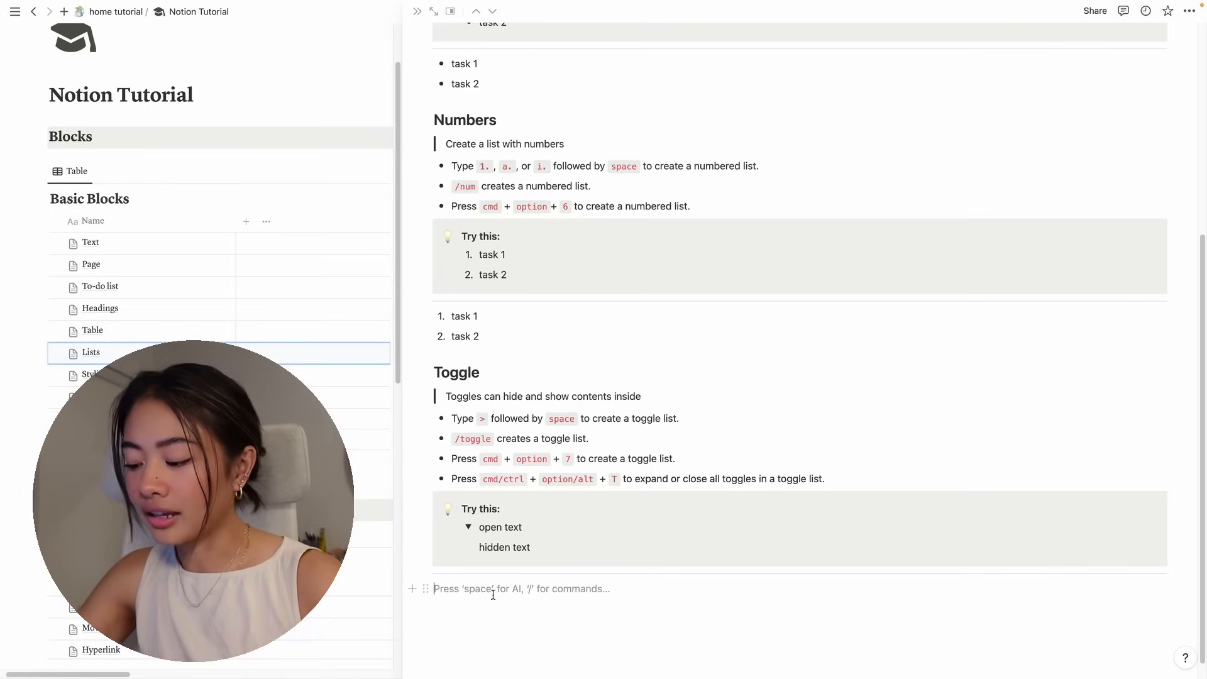
pyautogui.write('>')
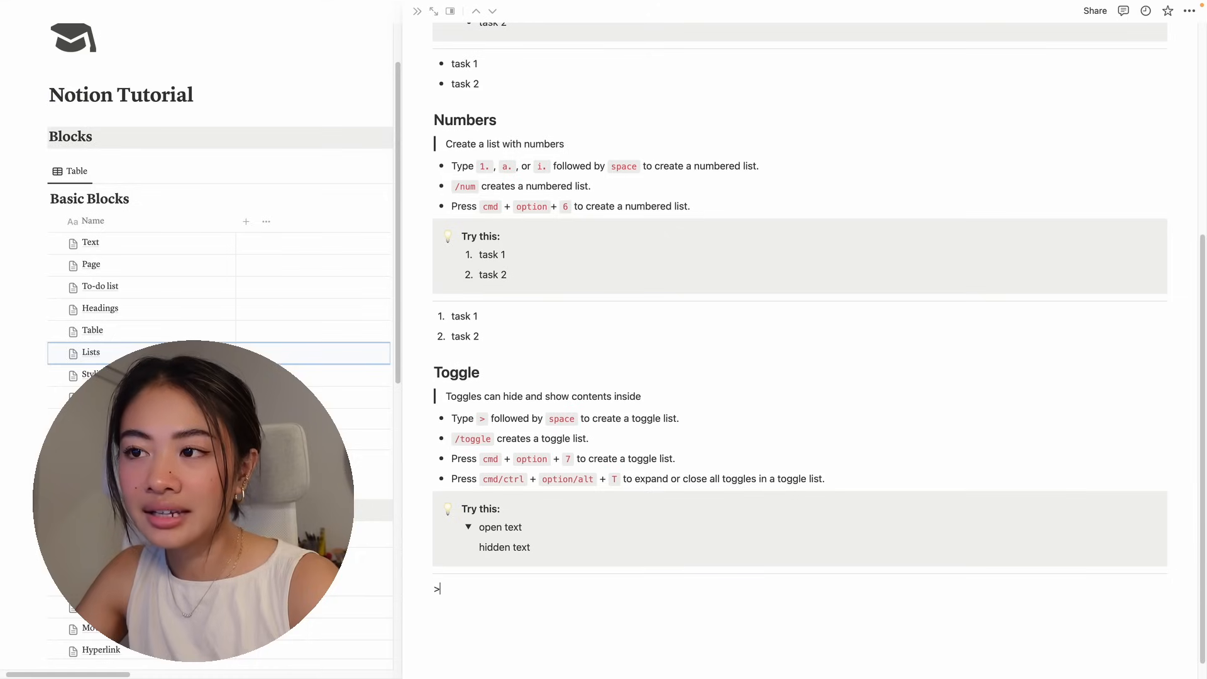
pyautogui.press('space')
pyautogui.write('open text')
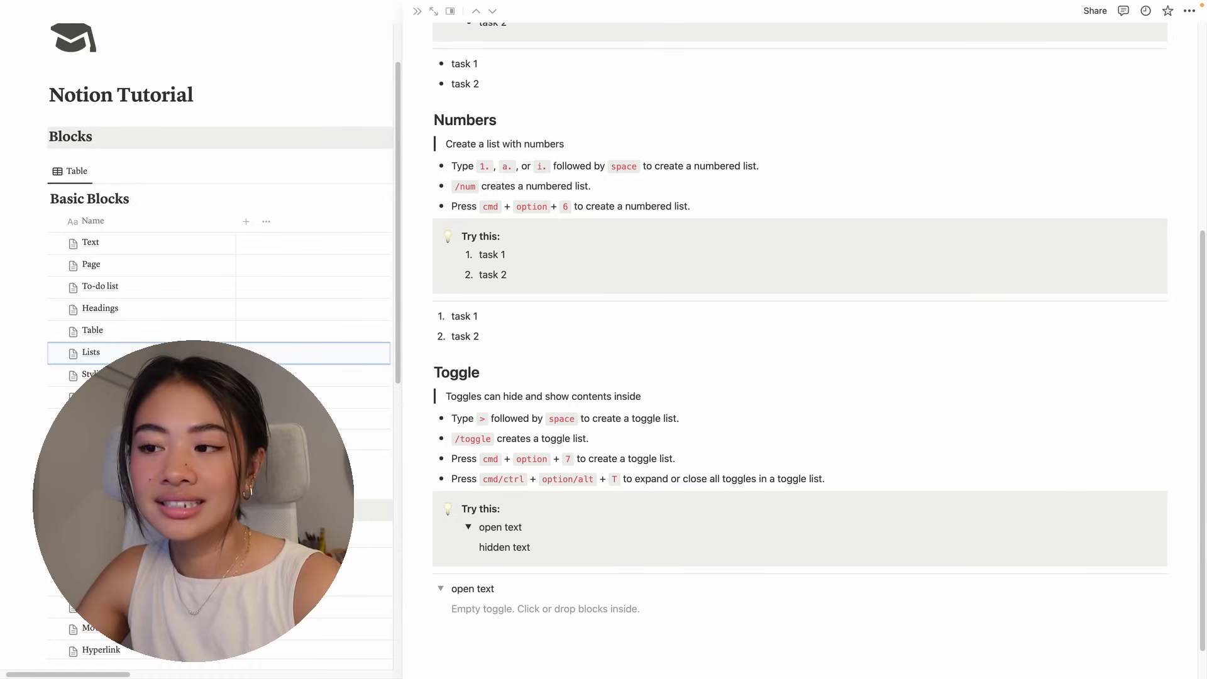
pyautogui.press('Return')
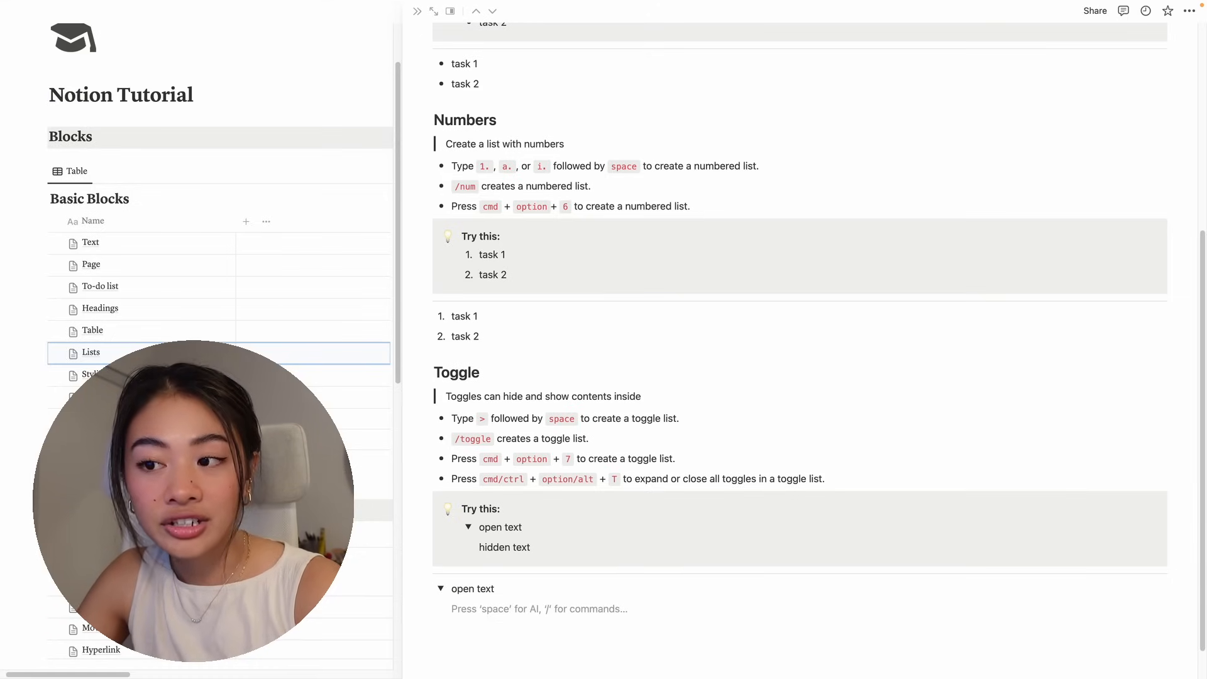
pyautogui.write('hidden text')
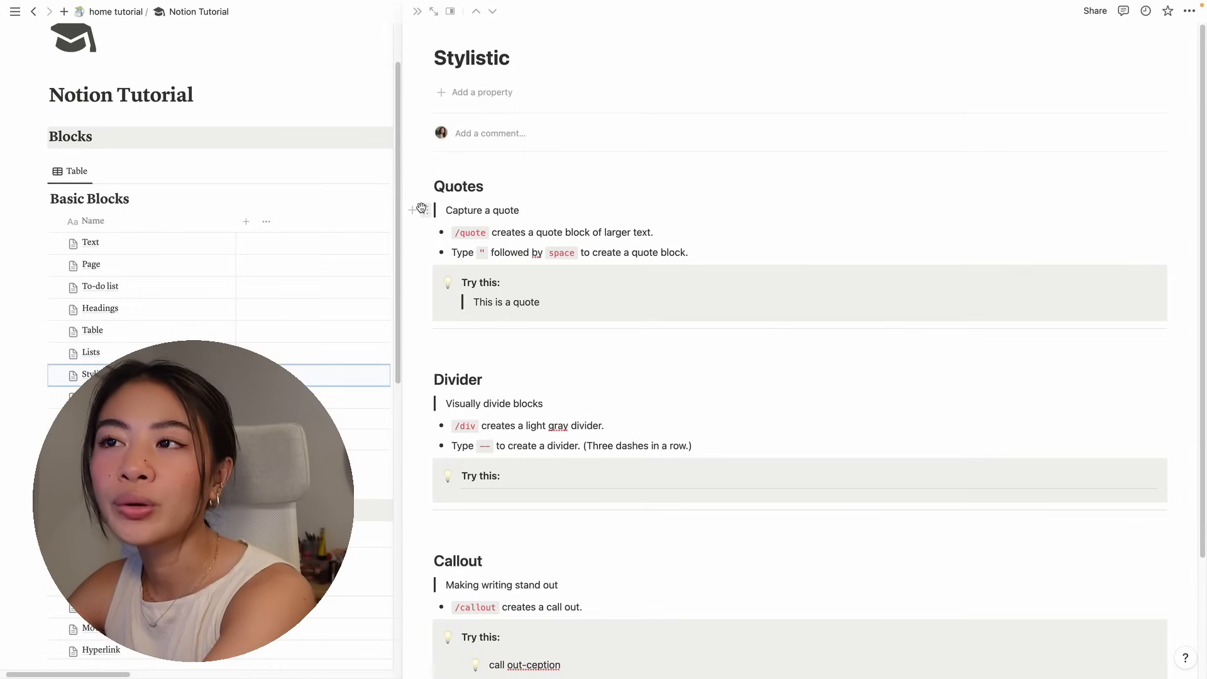
# Add a quote block reading "This is a quote" below the Quotes section's divider on the Stylistic page
pyautogui.click(493, 344)
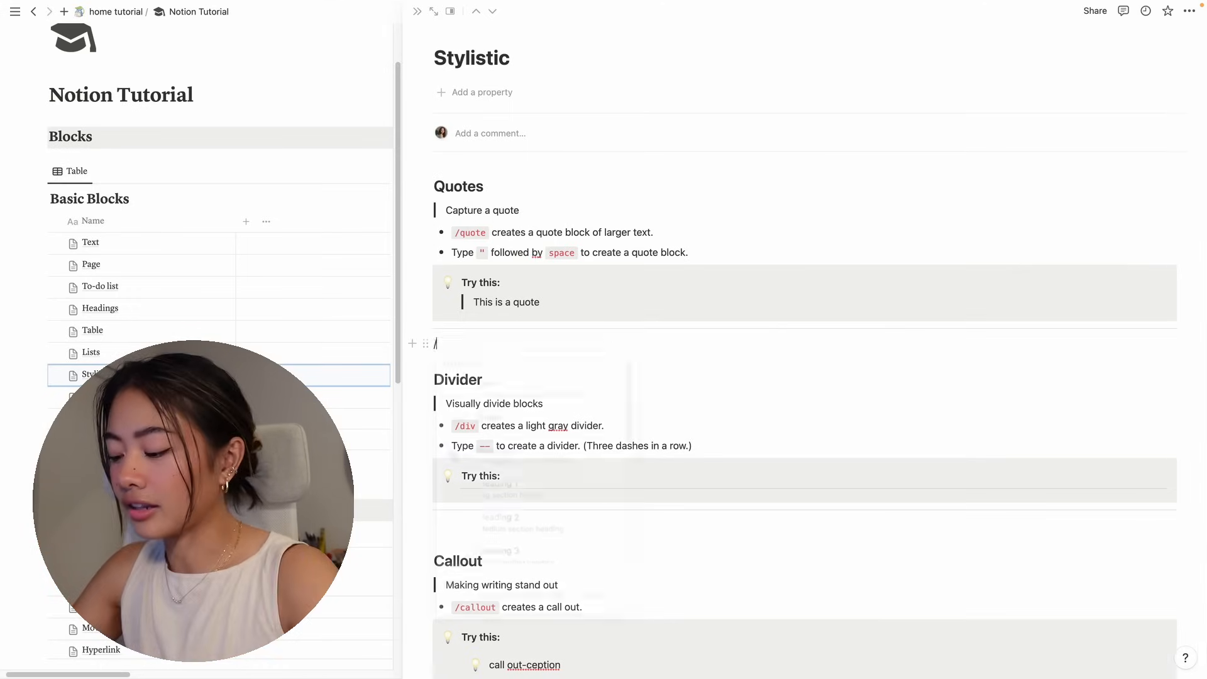
pyautogui.write('/quote')
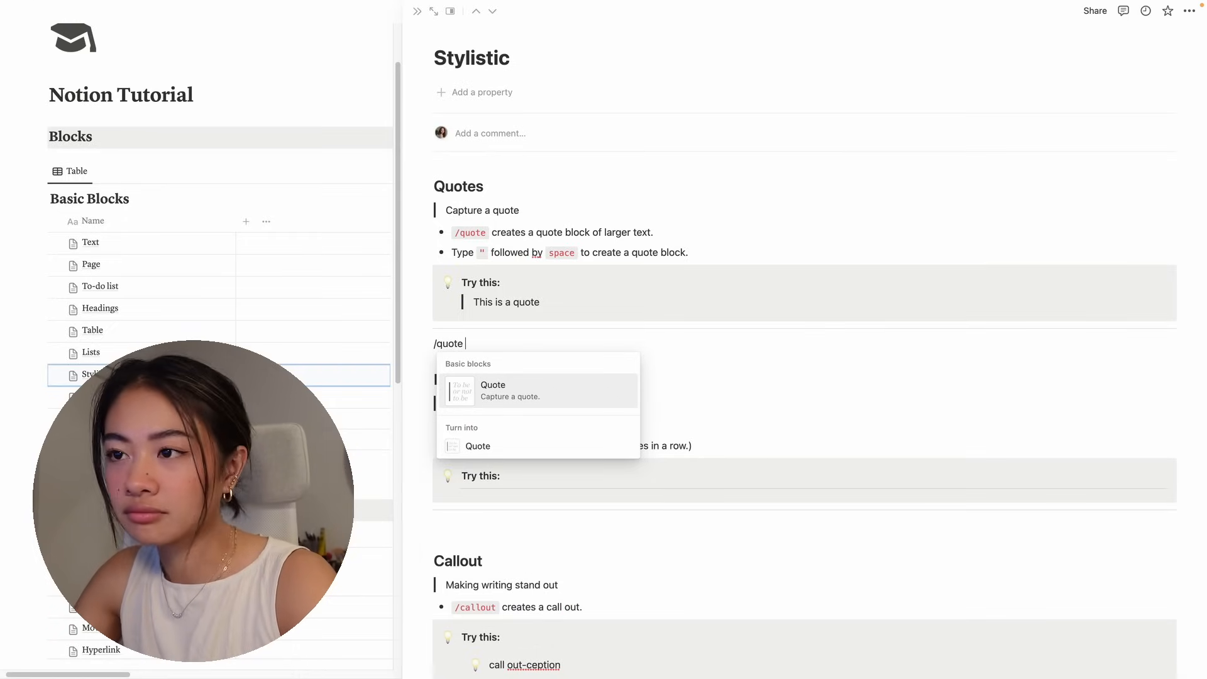
pyautogui.press('Return')
pyautogui.write('T')
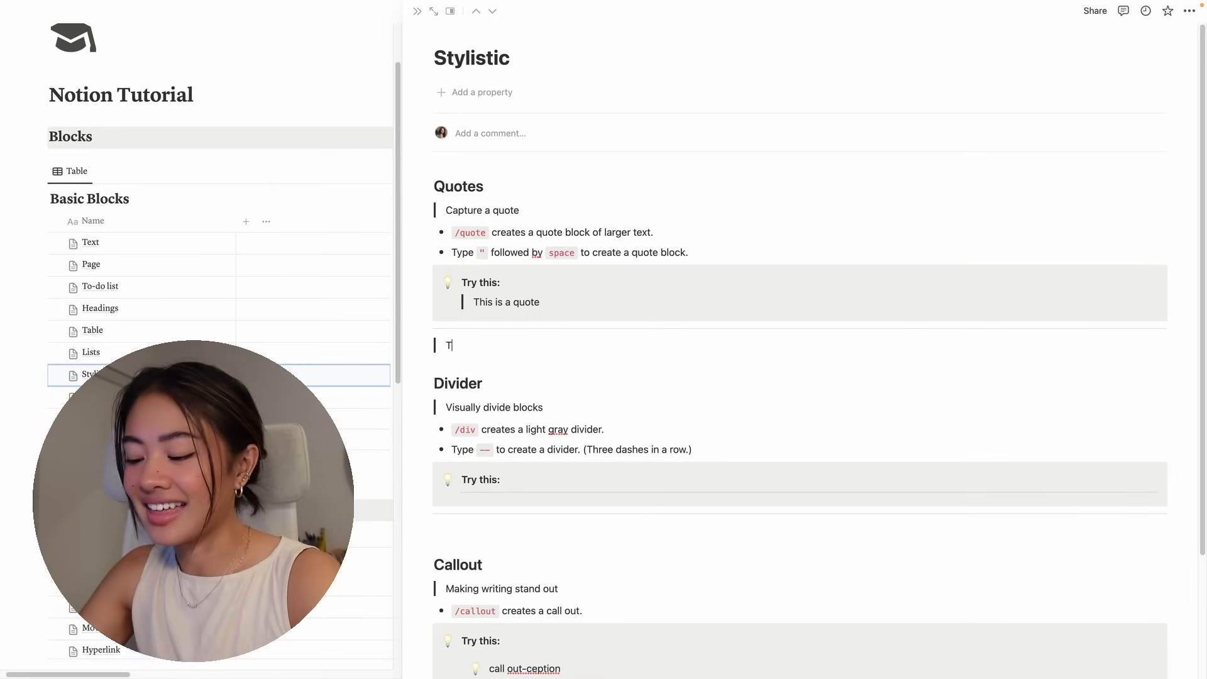
pyautogui.write('his is a quote')
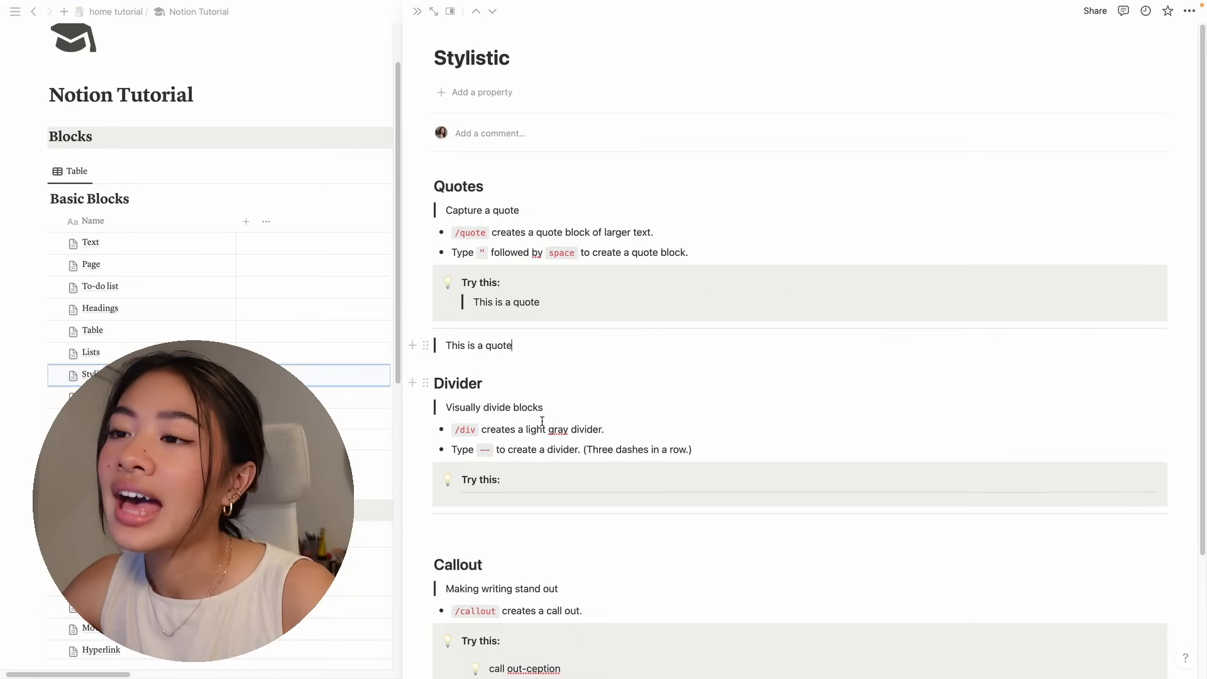
# Insert a divider block in the empty line at the end of the Divider section
pyautogui.scroll(-1, 585, 522)
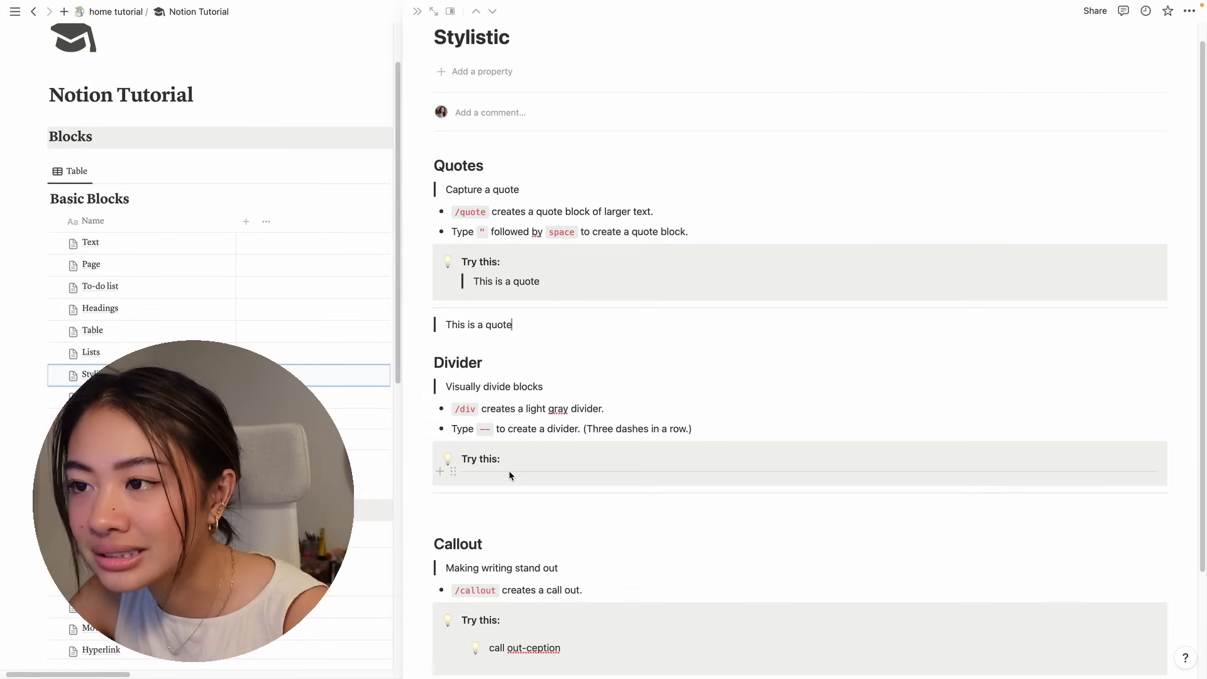
pyautogui.click(483, 508)
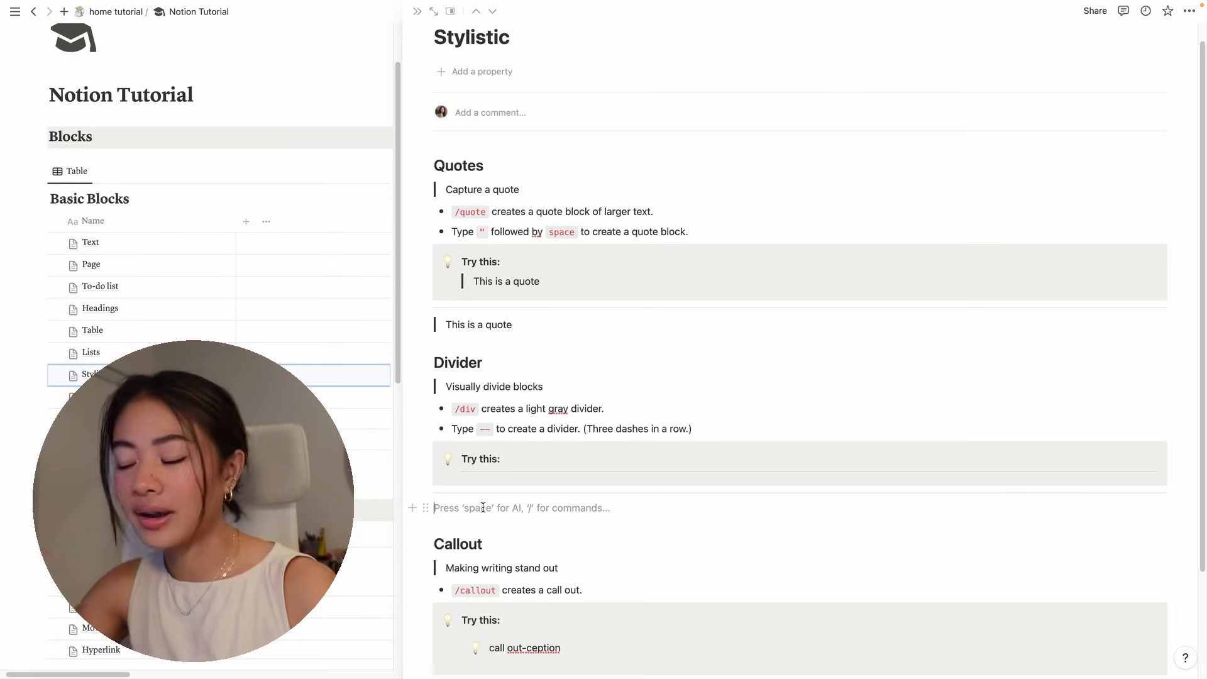
pyautogui.write('/div')
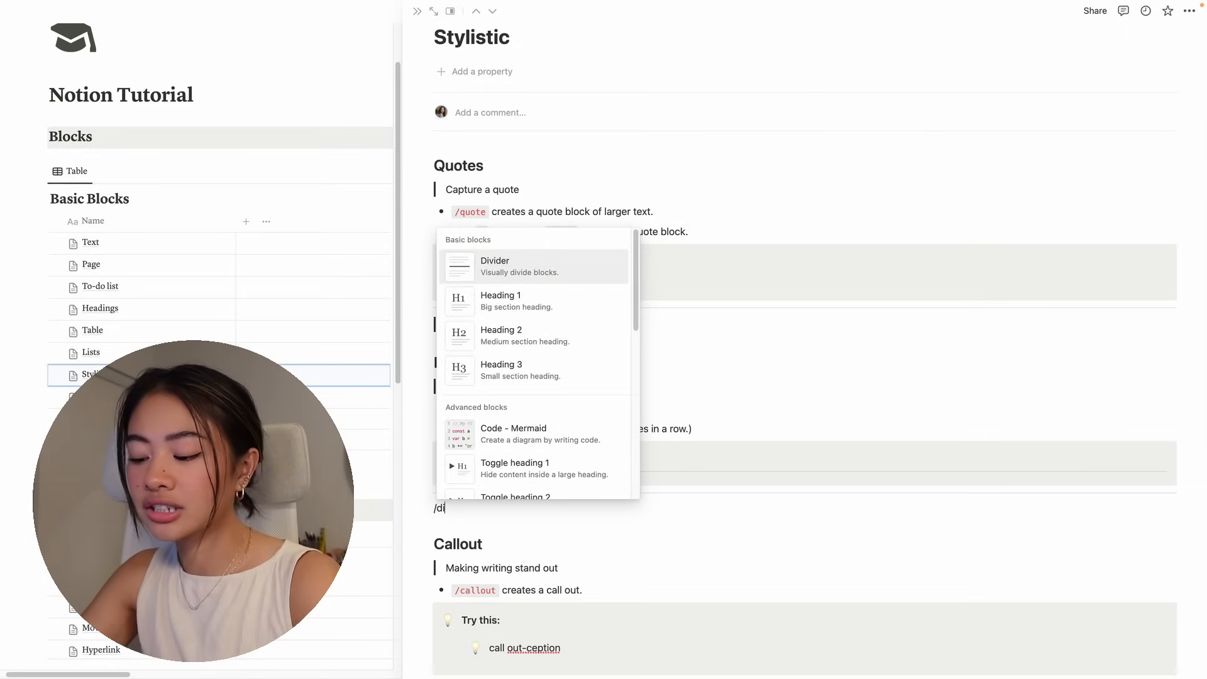
pyautogui.press('Return')
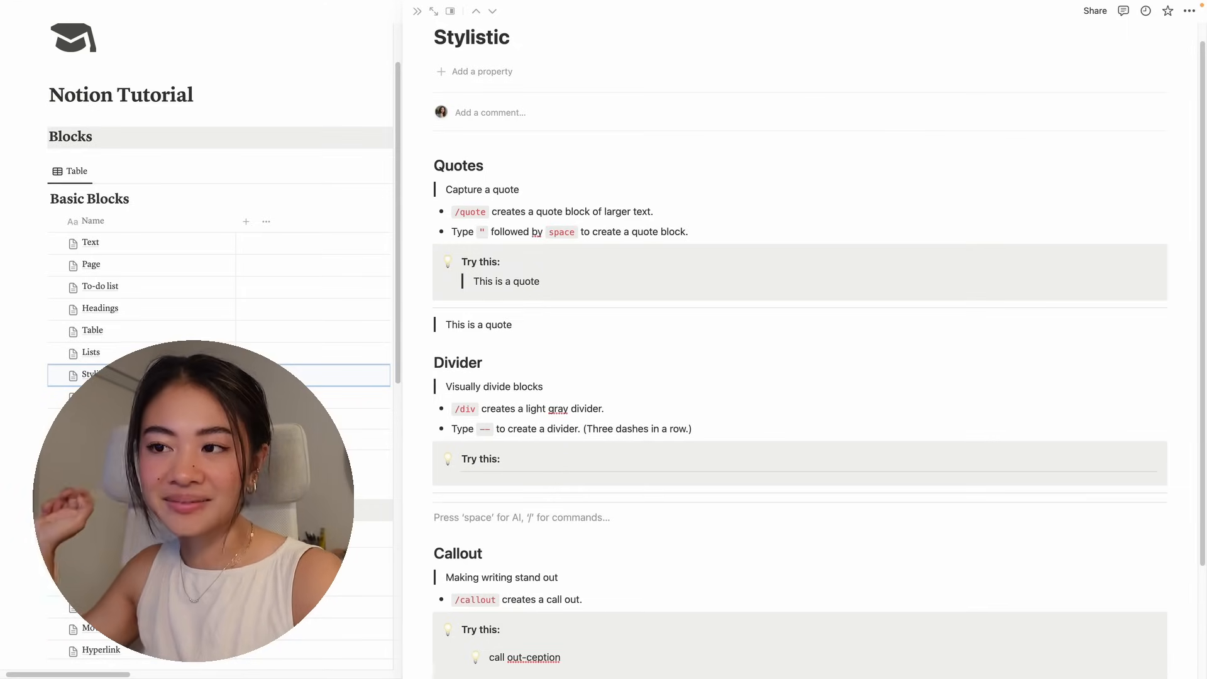
# Add a callout reading "call out-ception" below the Callout section's divider on the Stylistic page
pyautogui.scroll(-3, 574, 590)
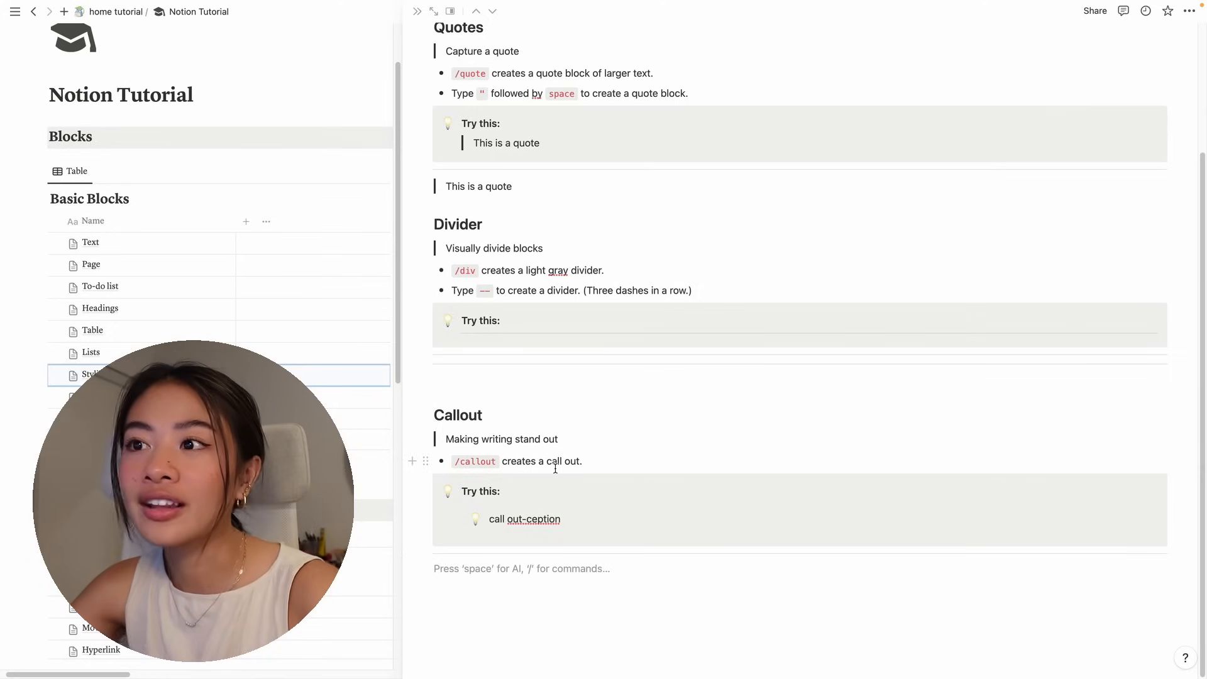
pyautogui.write('/call')
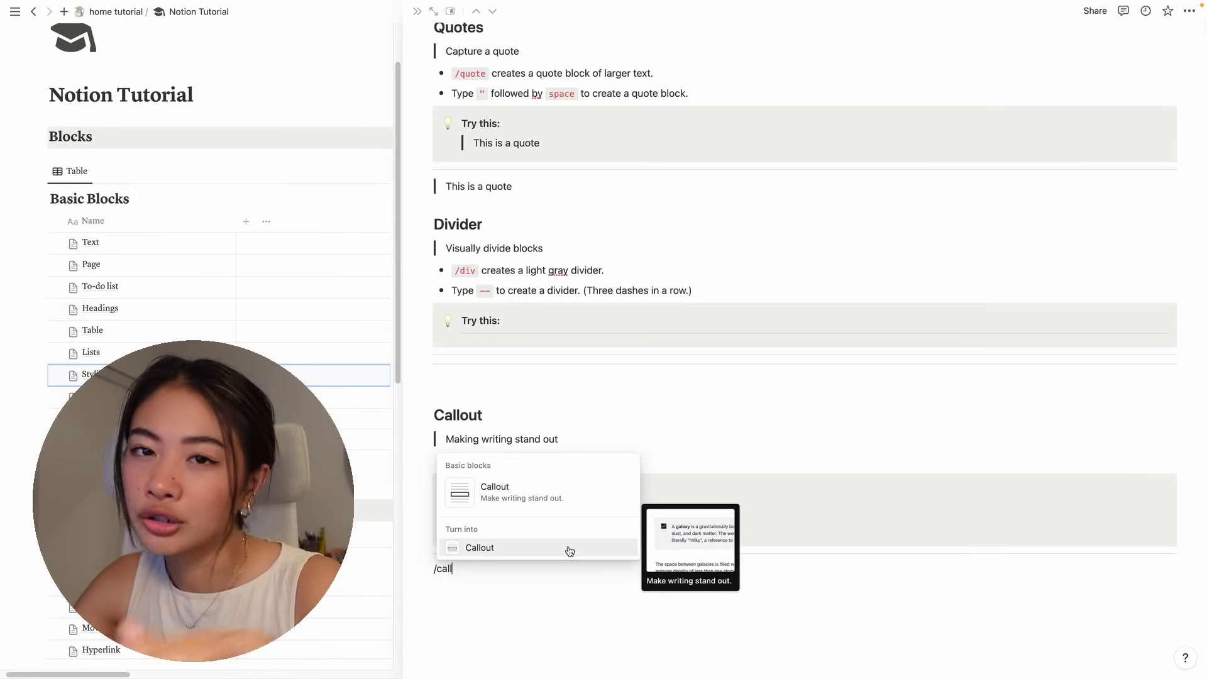
pyautogui.press('Return')
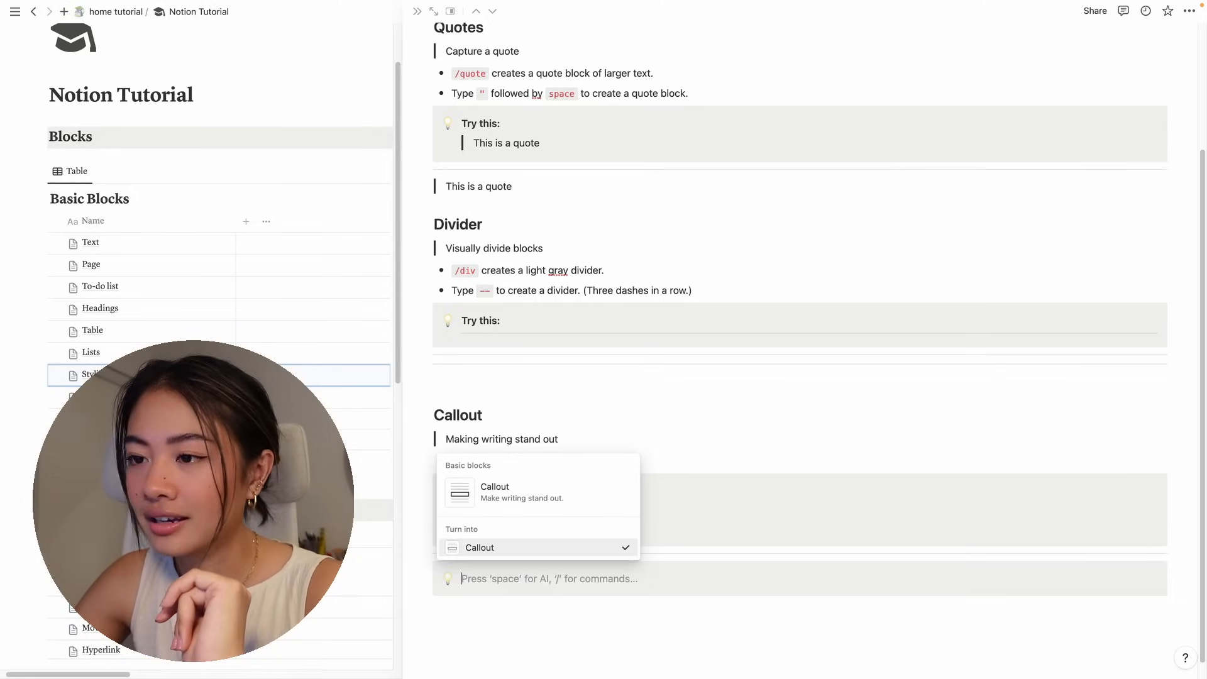
pyautogui.write('call')
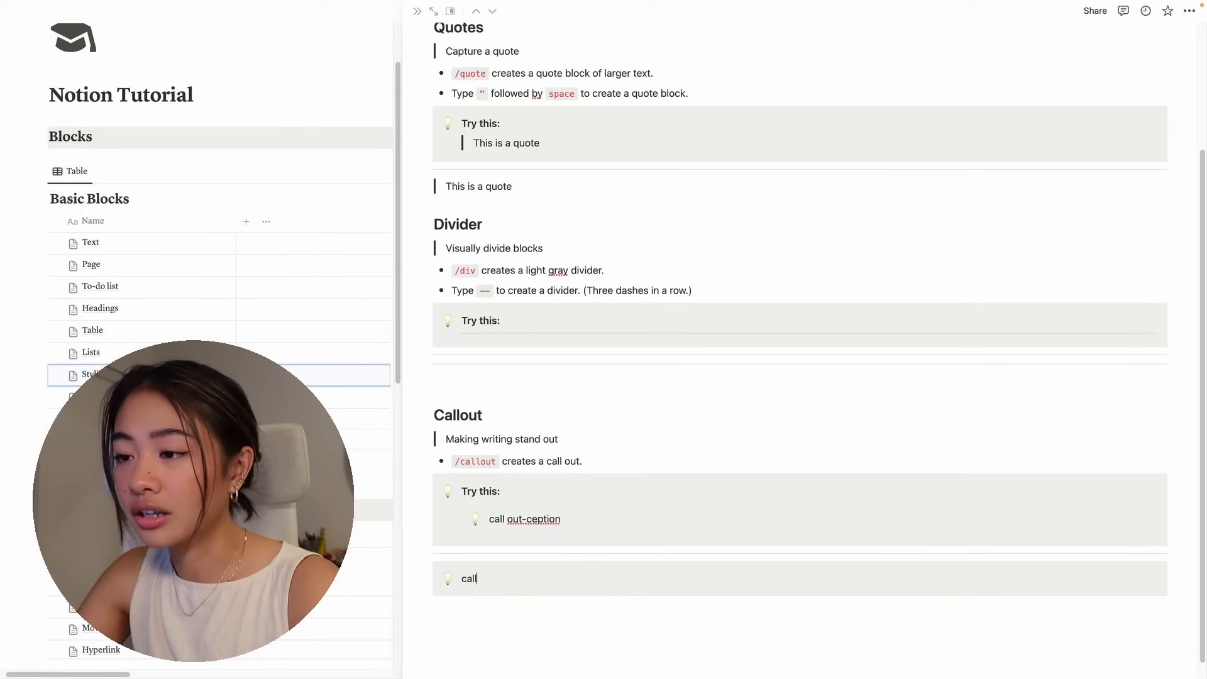
pyautogui.write(' out-ception')
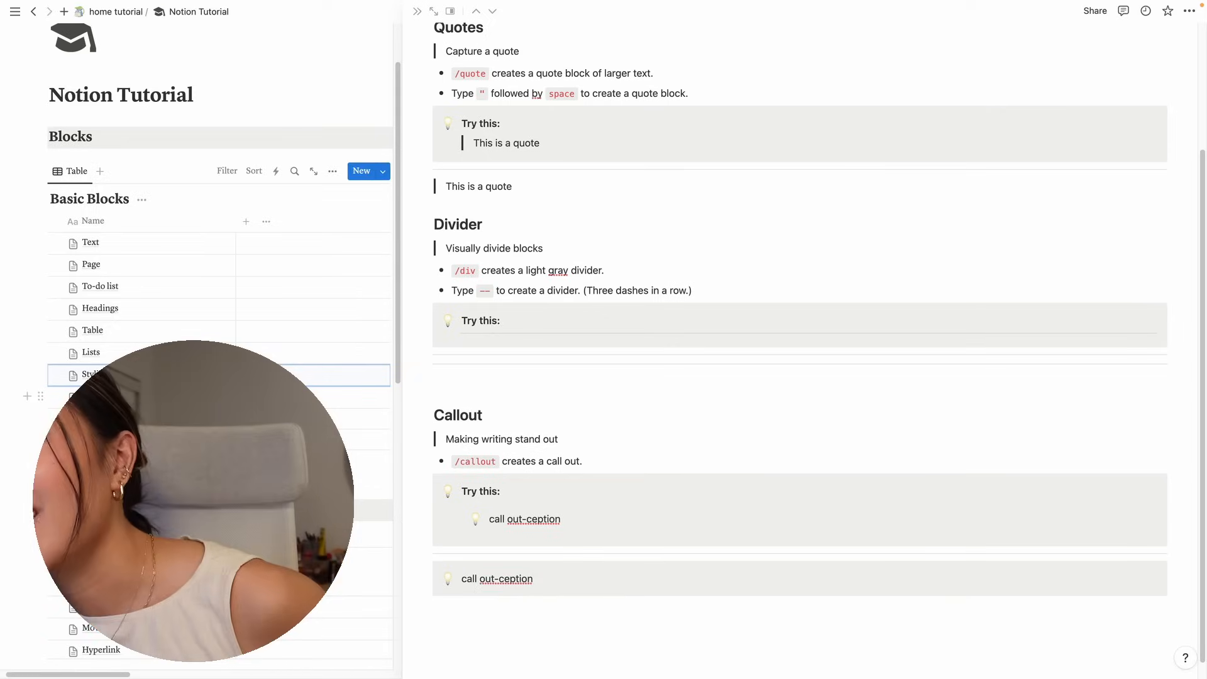
# Open the Link to page entry in Basic Blocks and add a link to the "home tutorial" page below its divider
pyautogui.click(106, 396)
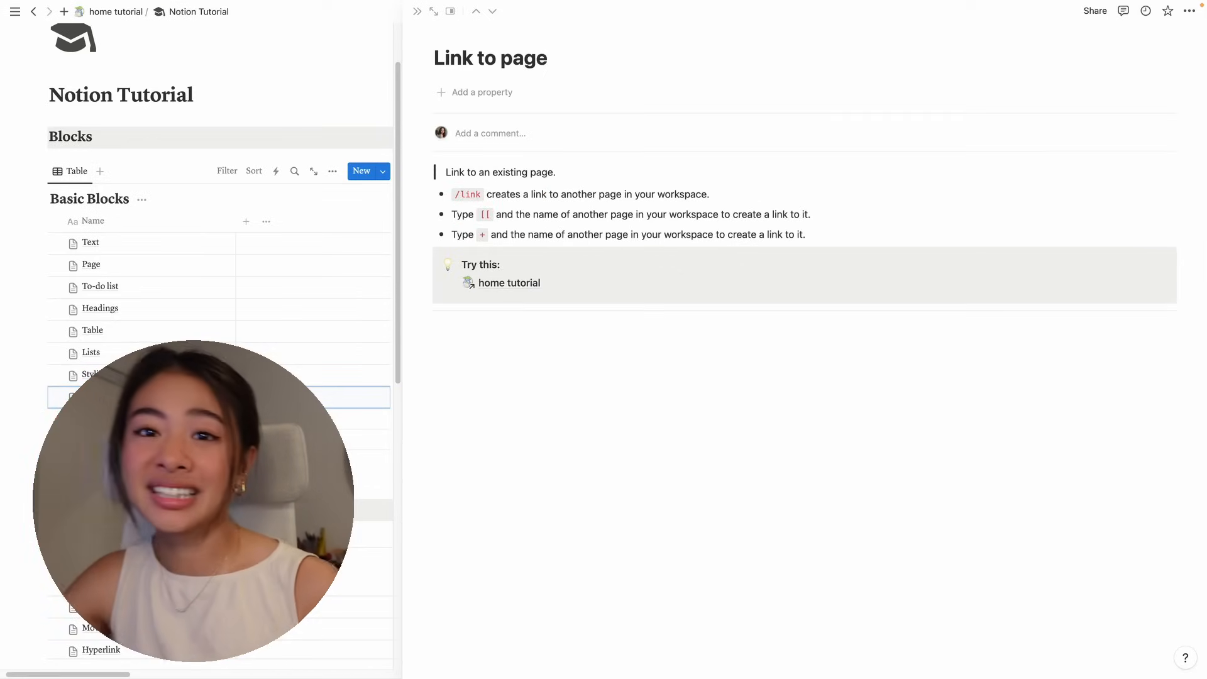
pyautogui.click(573, 343)
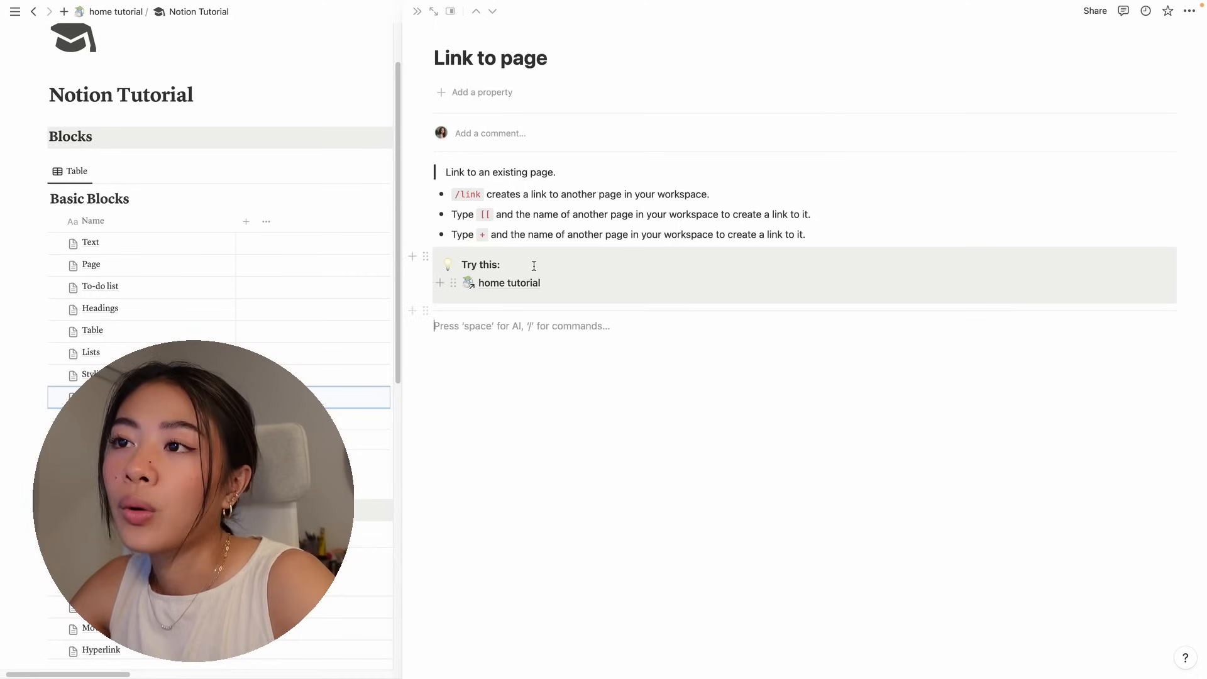
pyautogui.click(504, 284)
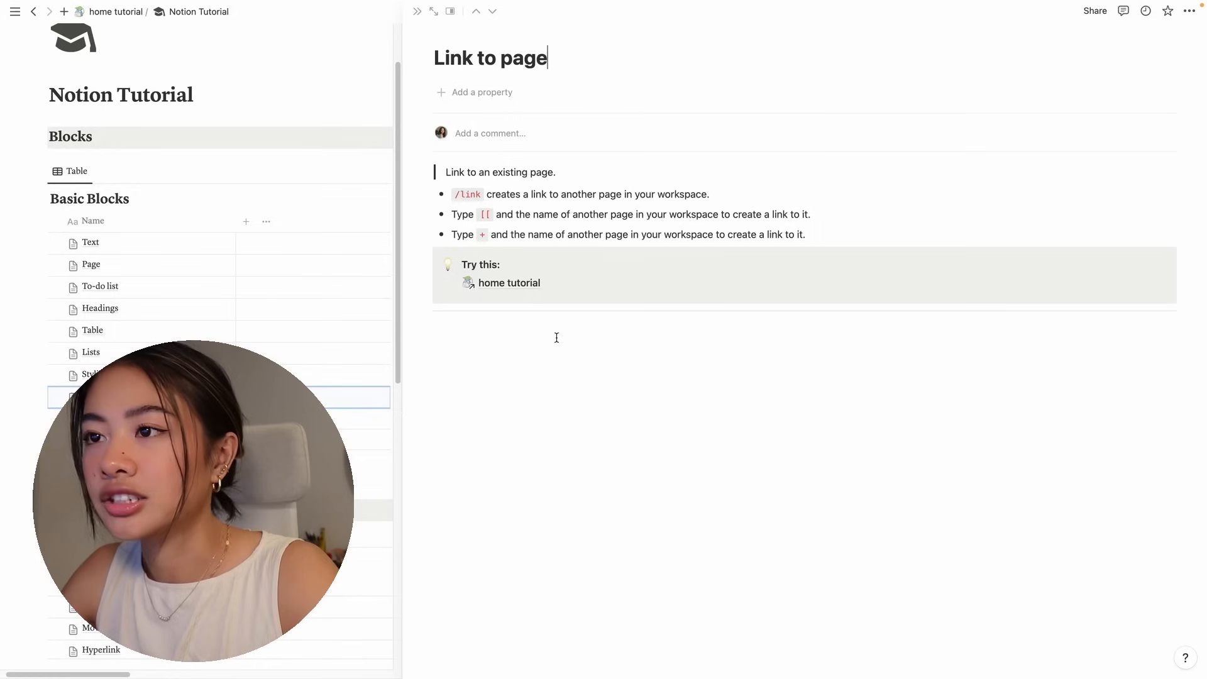
pyautogui.click(556, 338)
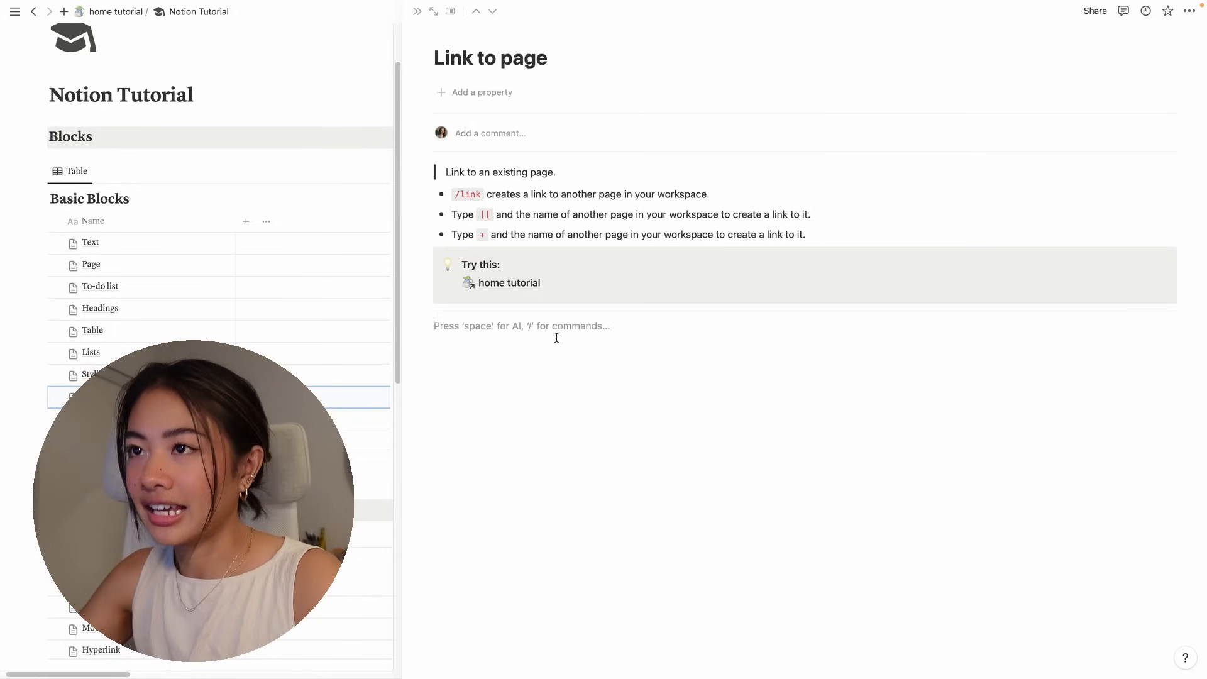
pyautogui.write('/link')
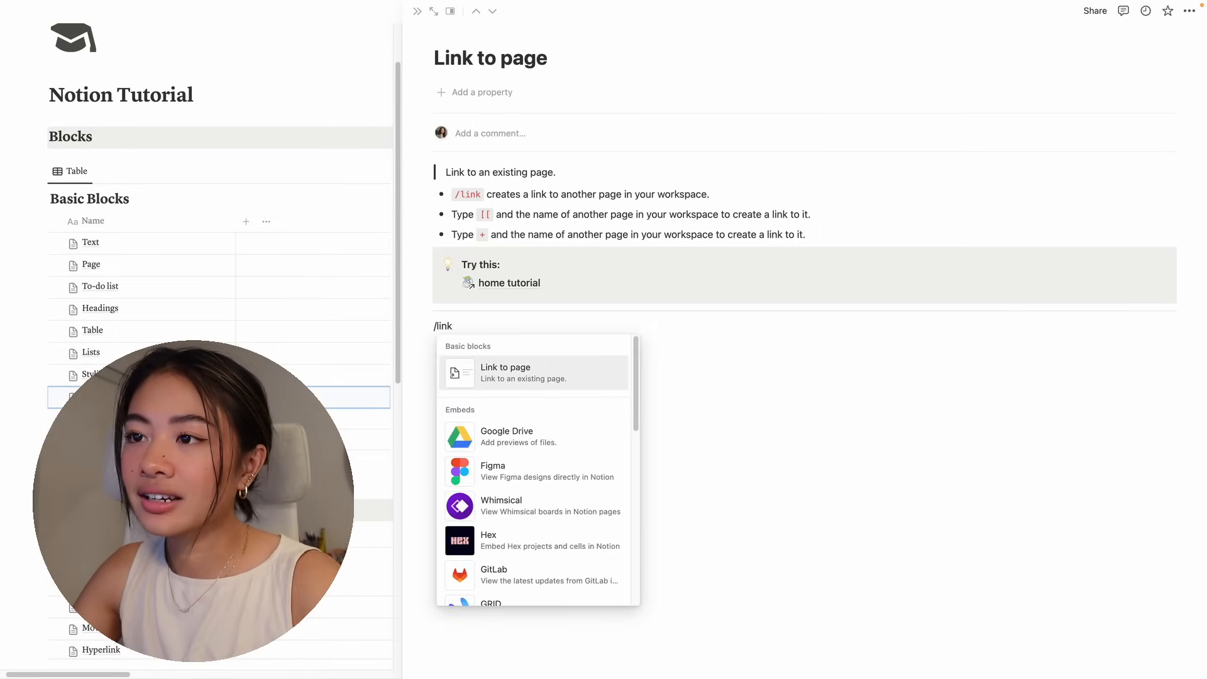
pyautogui.click(590, 368)
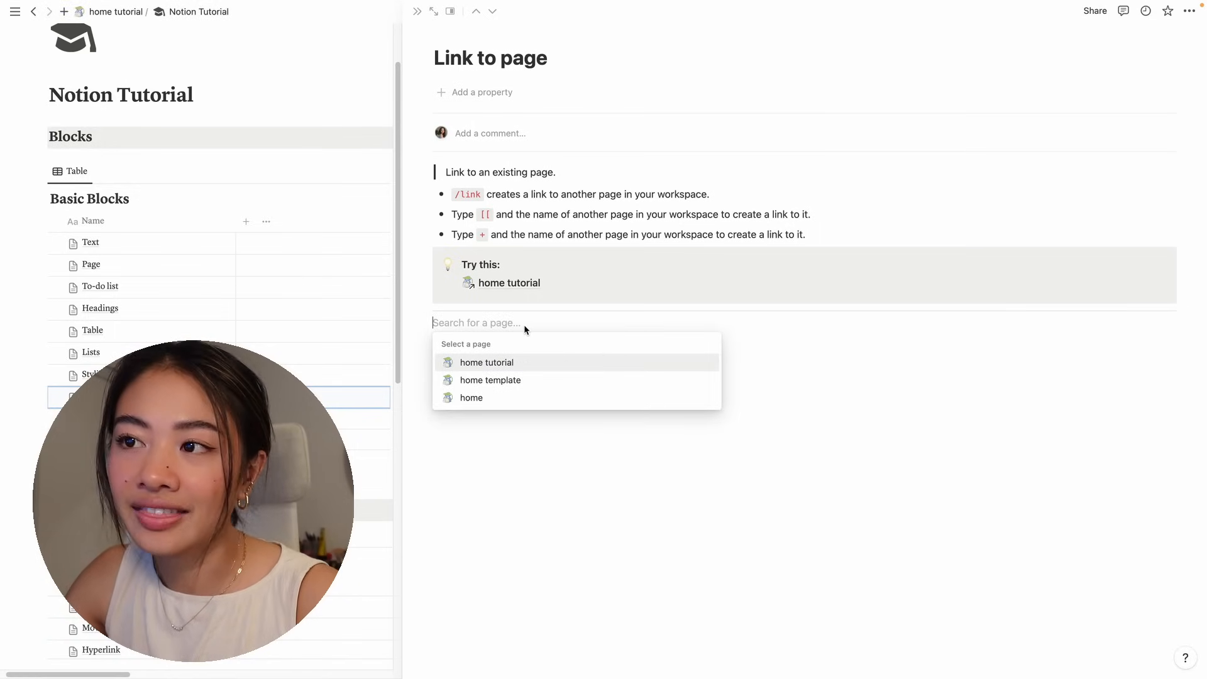
pyautogui.click(519, 362)
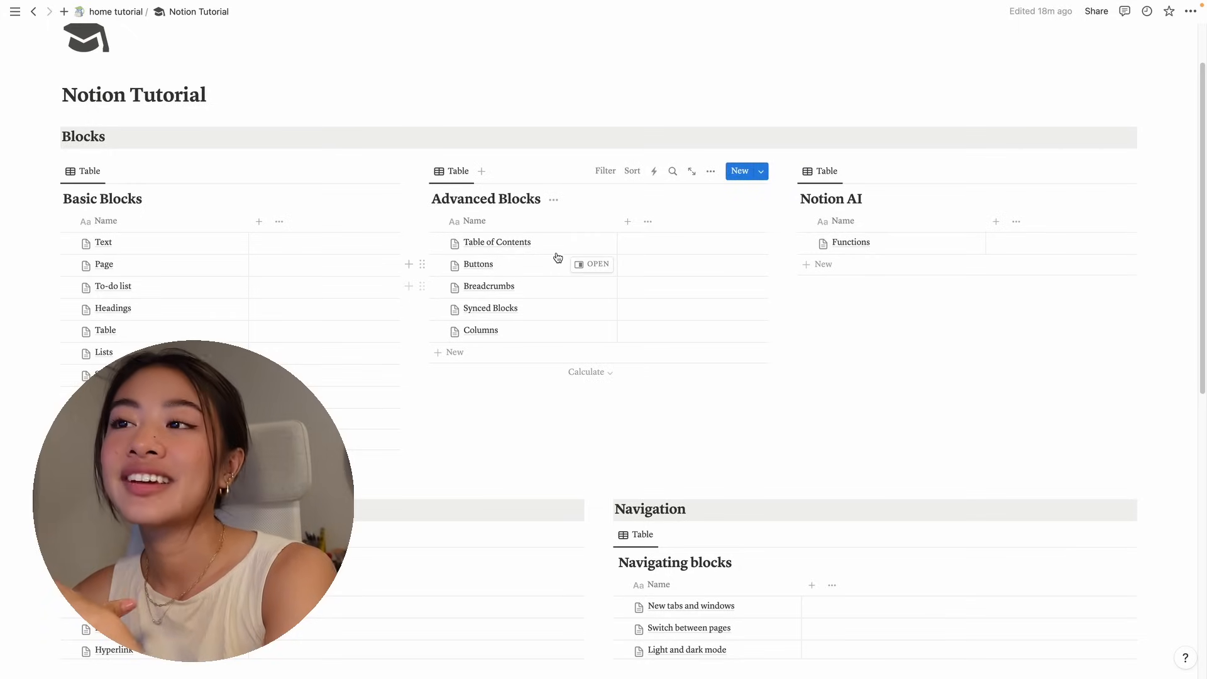
# Open the Table of Contents page in Advanced Blocks and insert a table of contents block below its divider
pyautogui.click(594, 243)
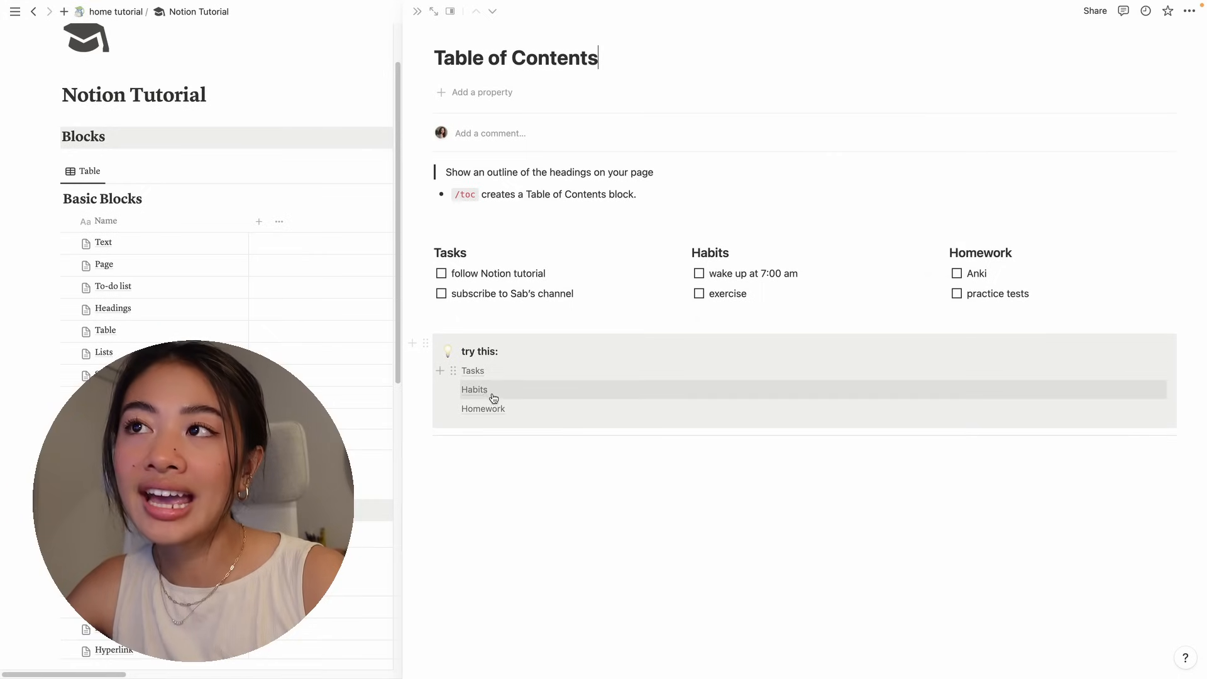
pyautogui.click(503, 465)
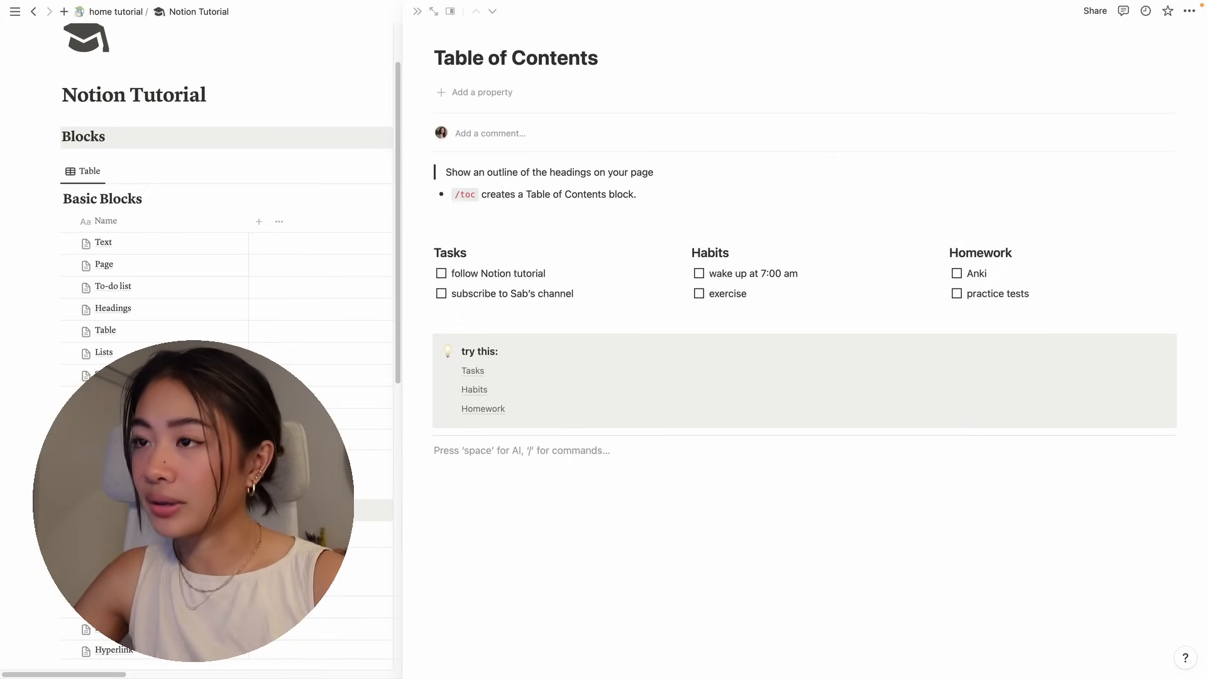
pyautogui.write('/toc')
pyautogui.press('Return')
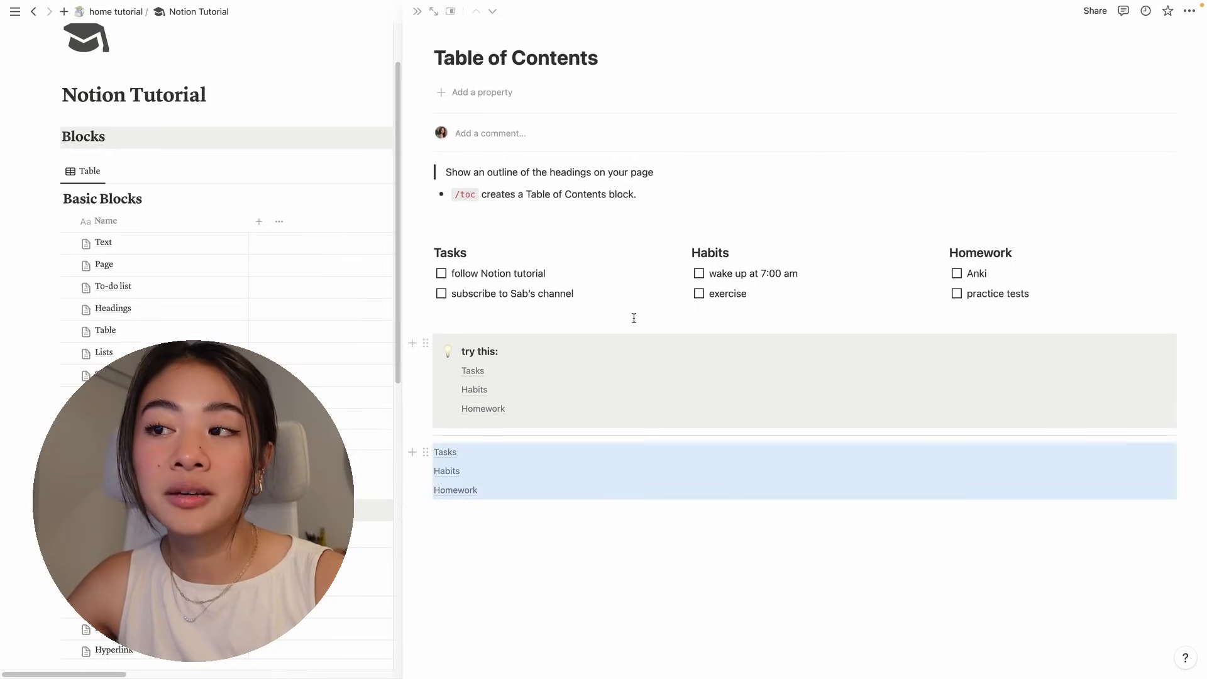
# Open the Buttons page in Advanced Blocks and add a new button with an Insert blocks step below its divider
pyautogui.hscroll(5, 270, 252)
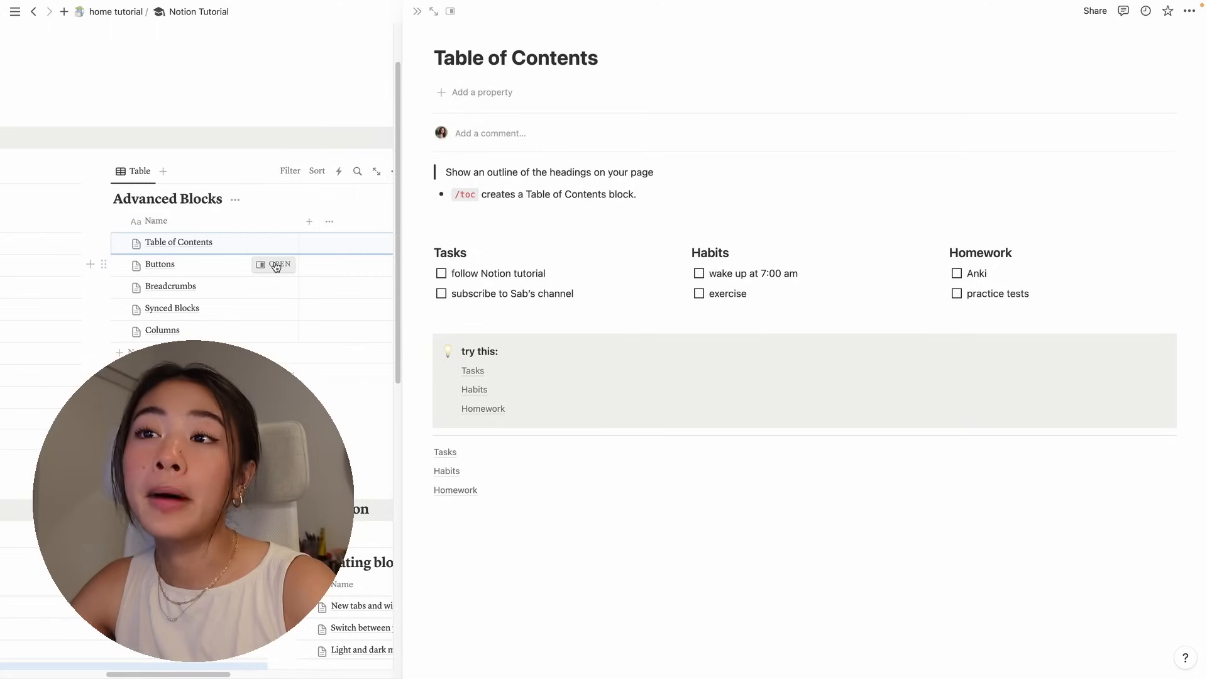
pyautogui.click(273, 265)
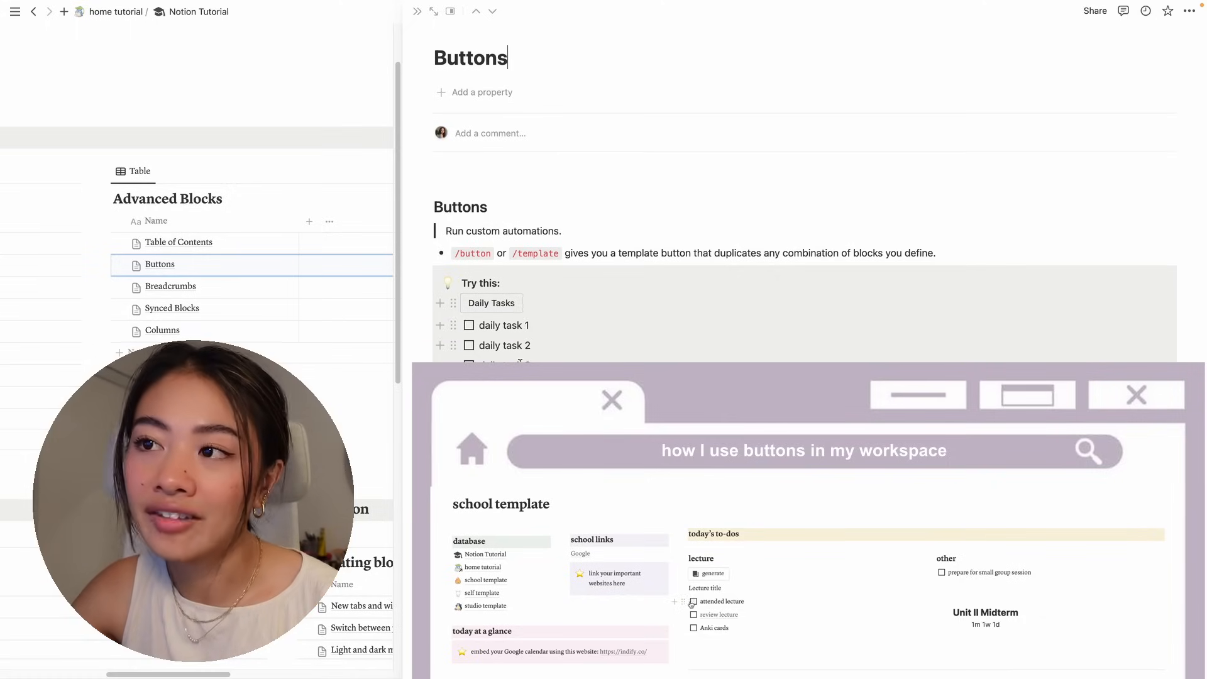
pyautogui.click(506, 434)
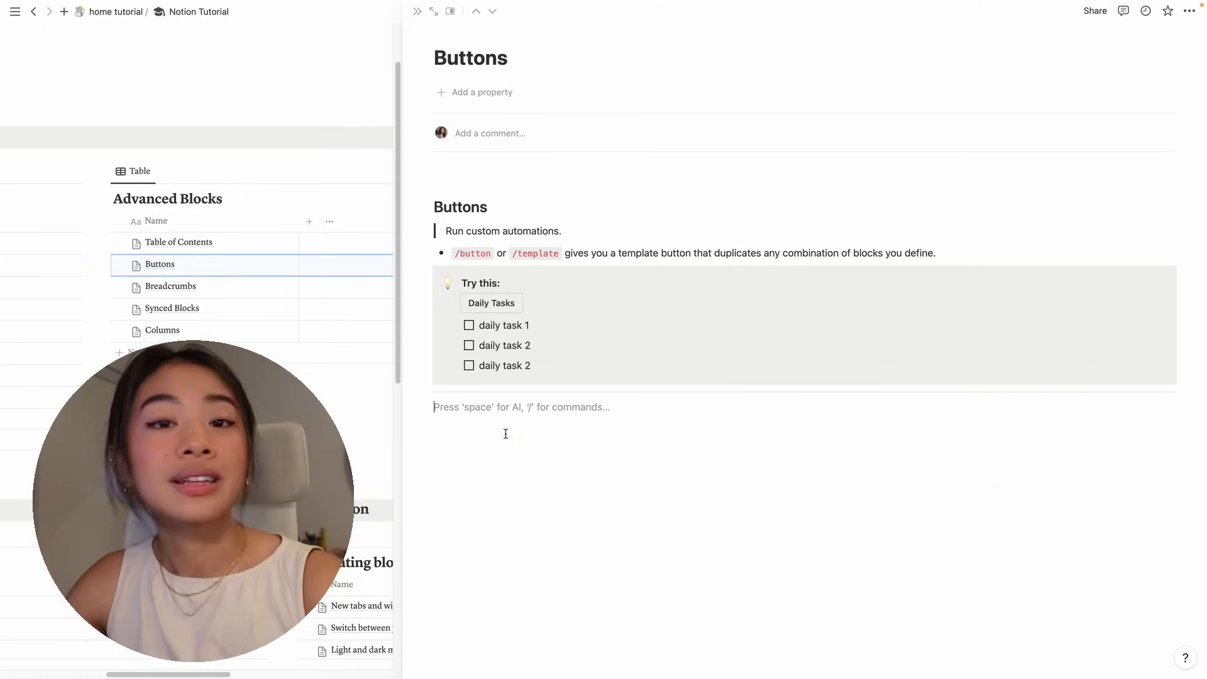
pyautogui.write('/')
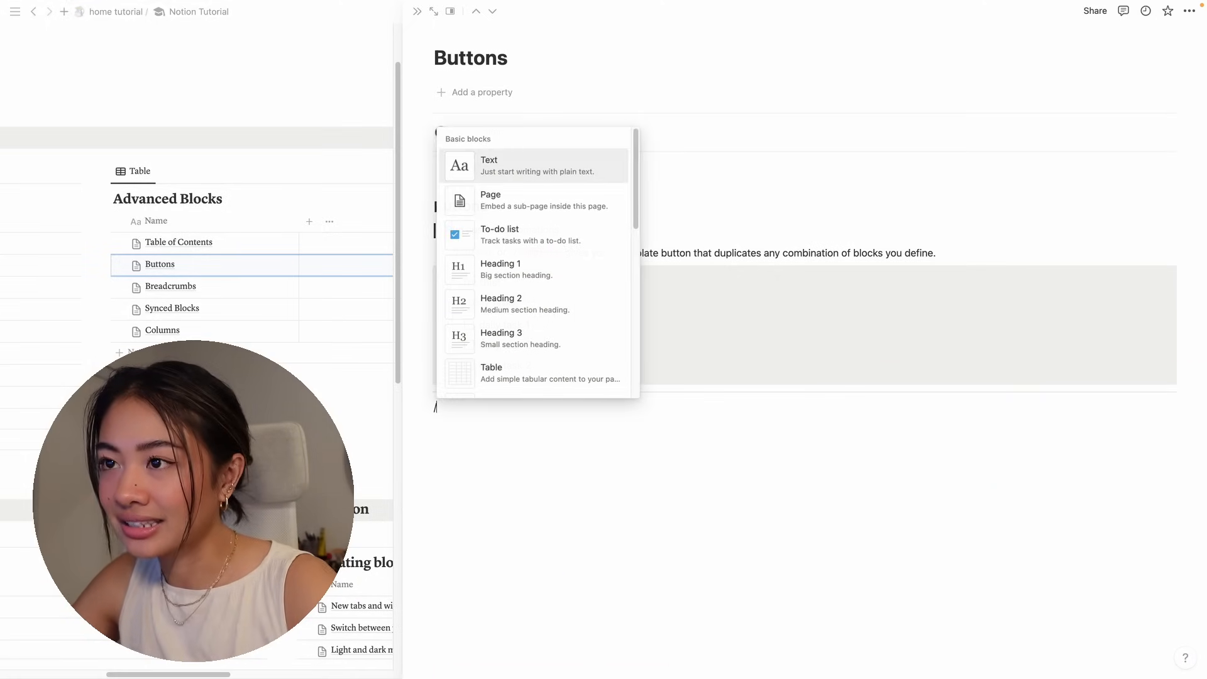
pyautogui.write('button')
pyautogui.press('Return')
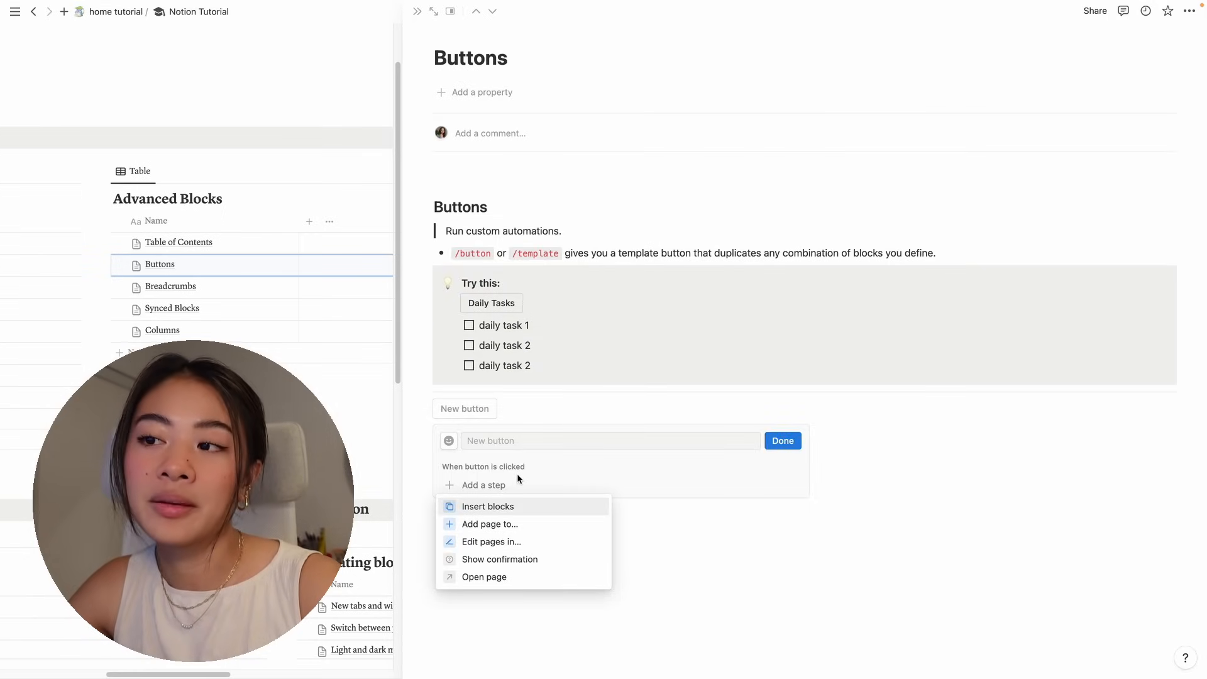
pyautogui.click(512, 508)
pyautogui.click(514, 518)
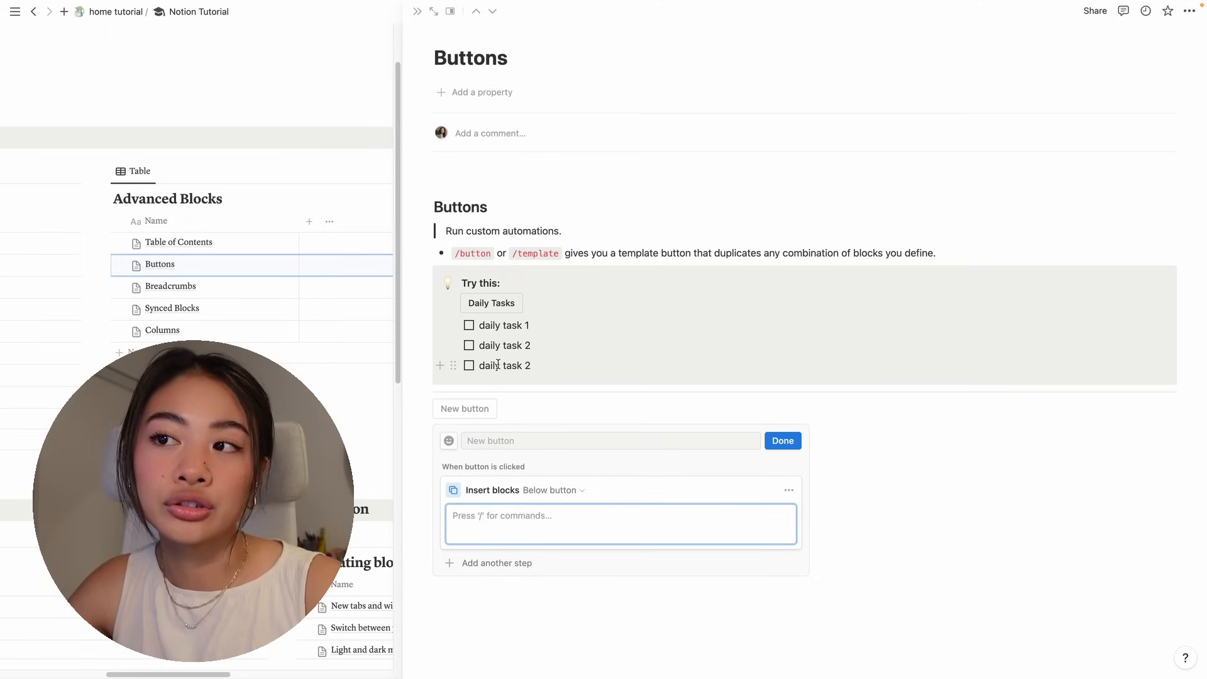
# Fill the button's Insert blocks step with a to-do list of "daily task 1", "daily task 2" and "daily task 3"
pyautogui.write('/tod')
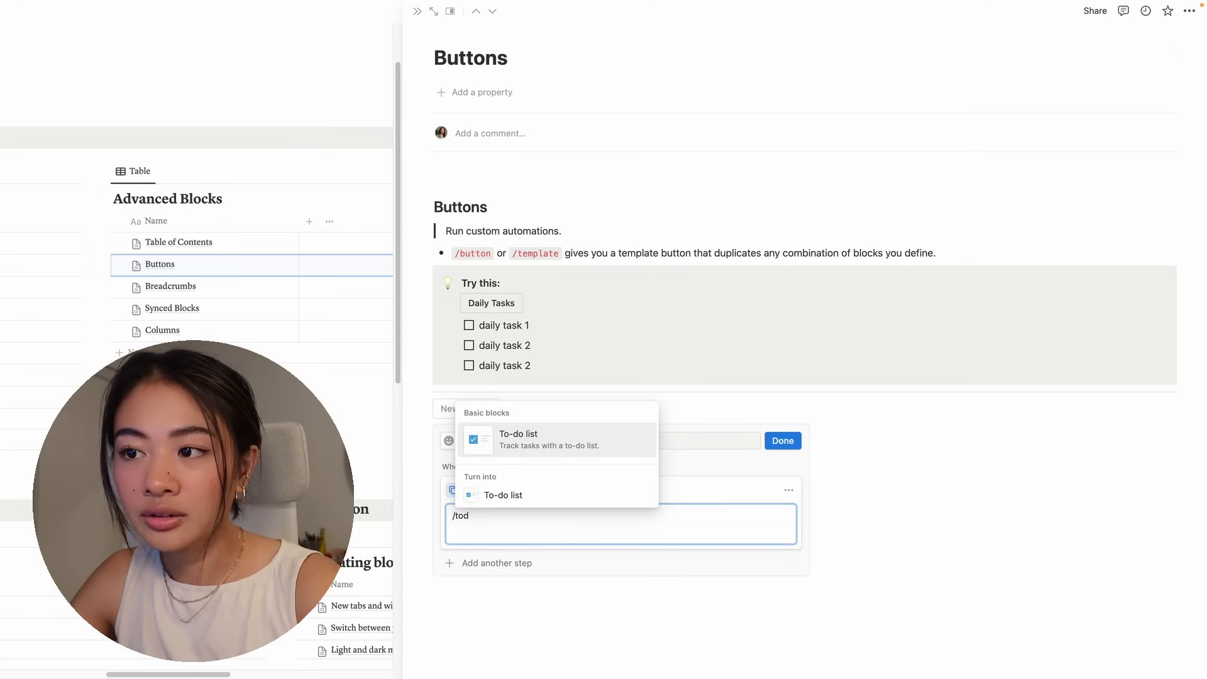
pyautogui.press('Return')
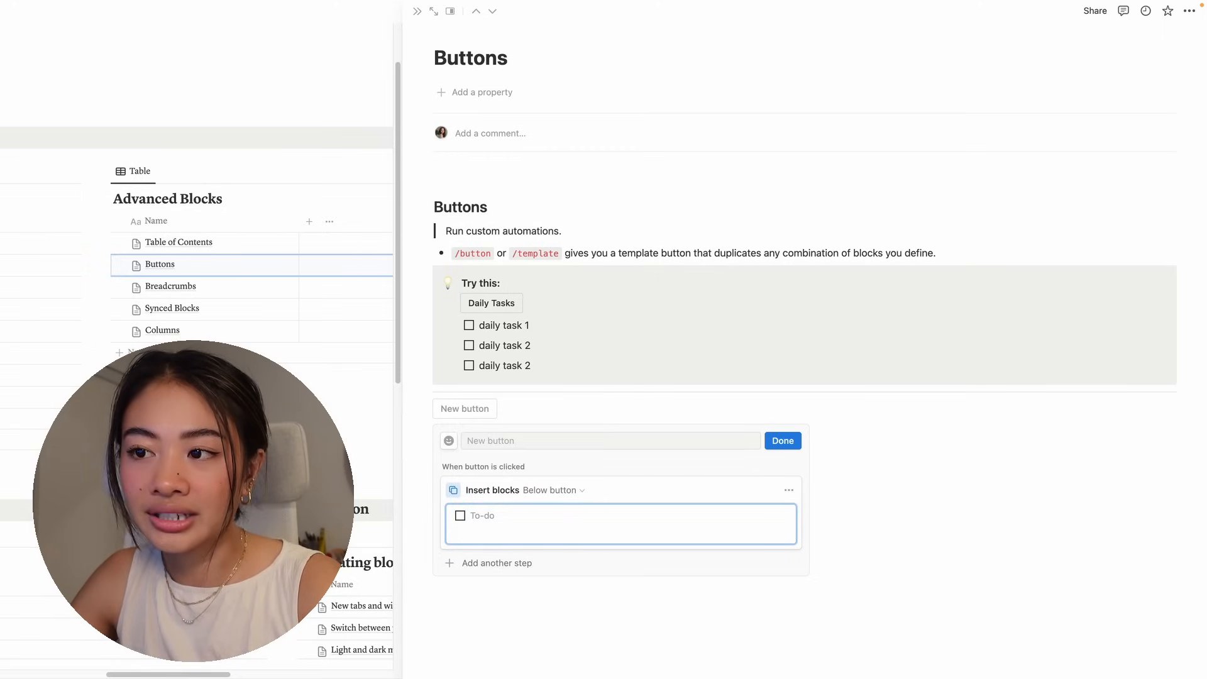
pyautogui.write('daily task')
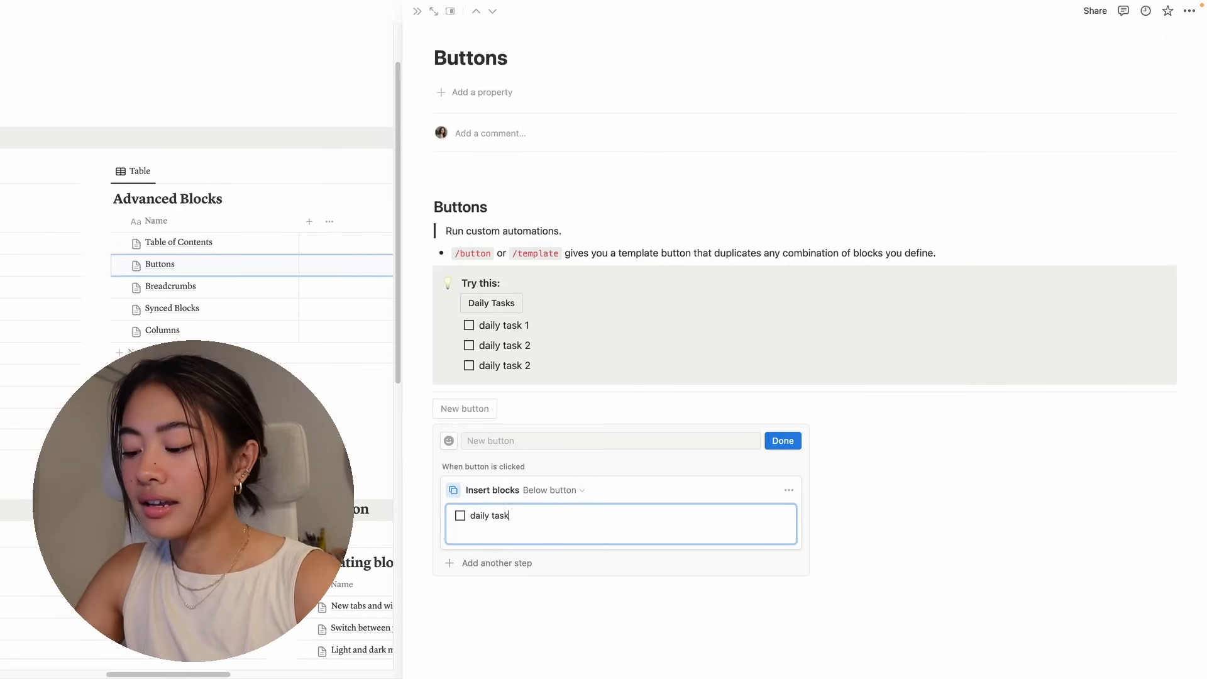
pyautogui.write(' 1')
pyautogui.press('Return')
pyautogui.write('daily task 2')
pyautogui.press('Return')
pyautogui.write('daily task')
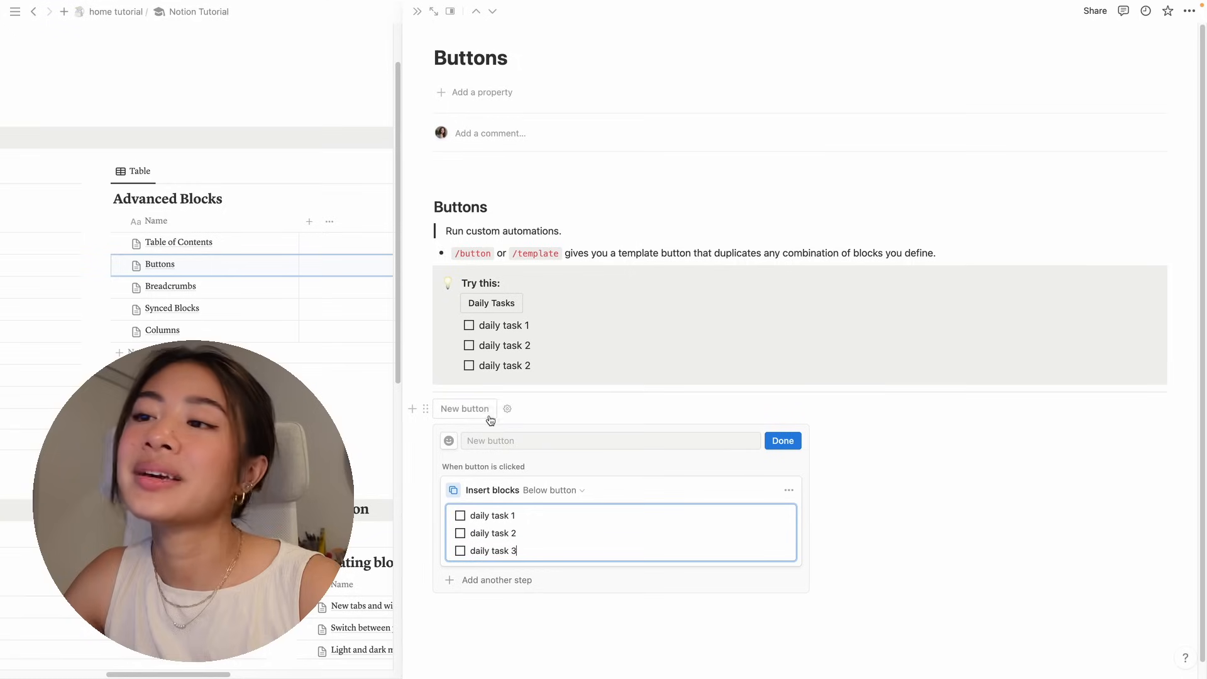
# Name the new button "Daily Tasks", finish its setup, and run it to insert its to-dos on the page
pyautogui.click(500, 432)
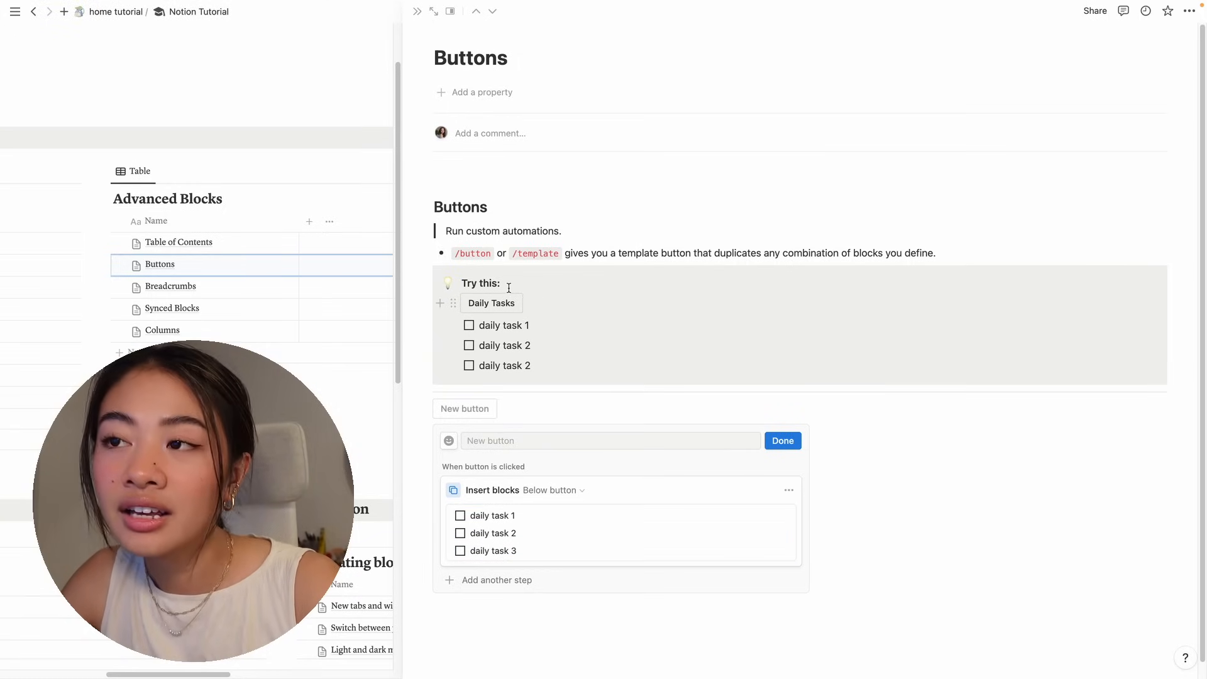
pyautogui.click(555, 440)
pyautogui.write('Daily TAsks')
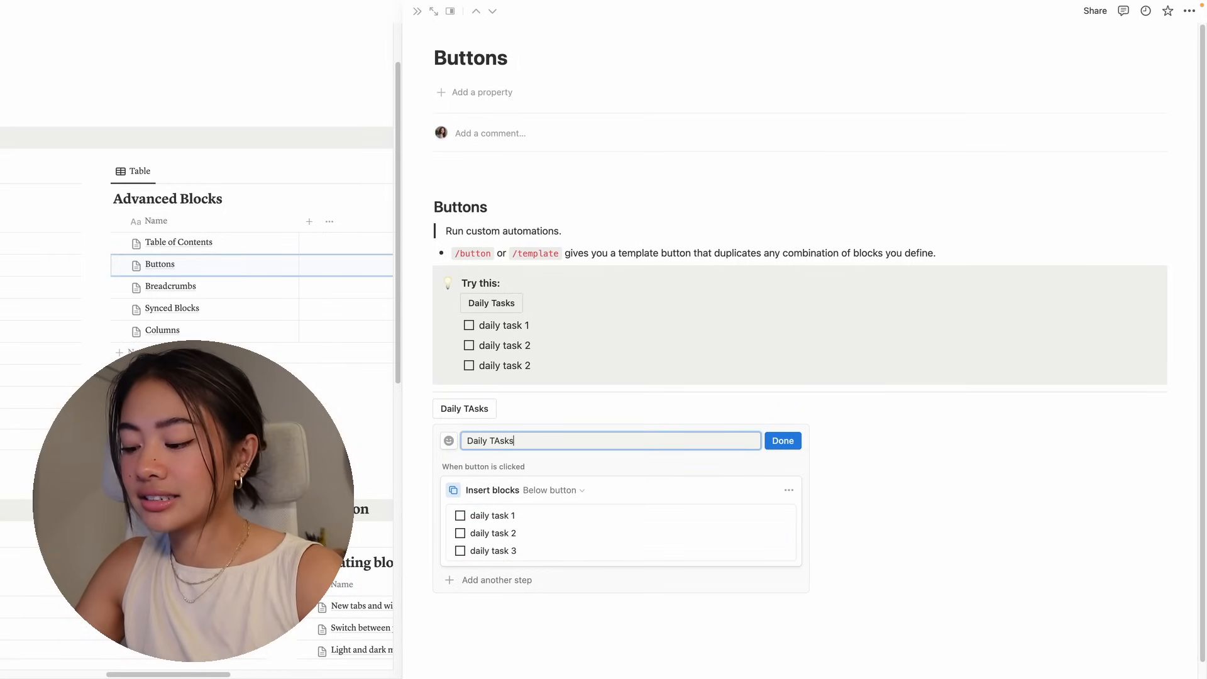
pyautogui.press('BackSpace')
pyautogui.press('BackSpace')
pyautogui.press('BackSpace')
pyautogui.press('BackSpace')
pyautogui.write('asks')
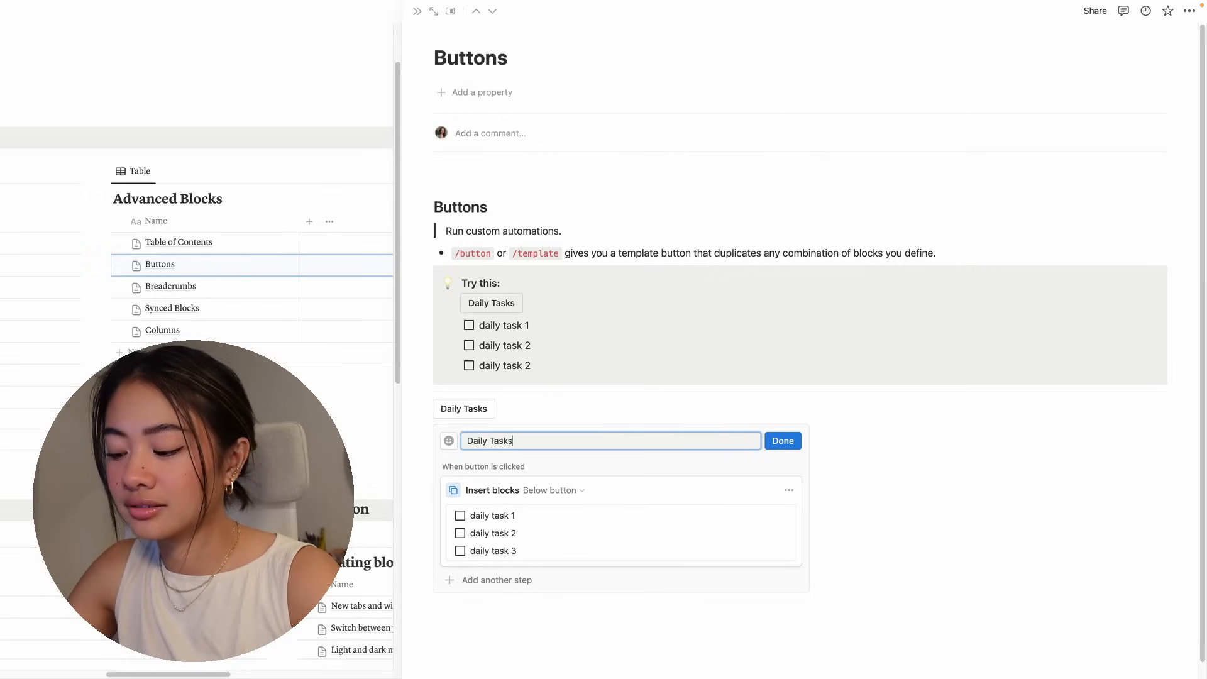
pyautogui.click(783, 440)
pyautogui.click(471, 409)
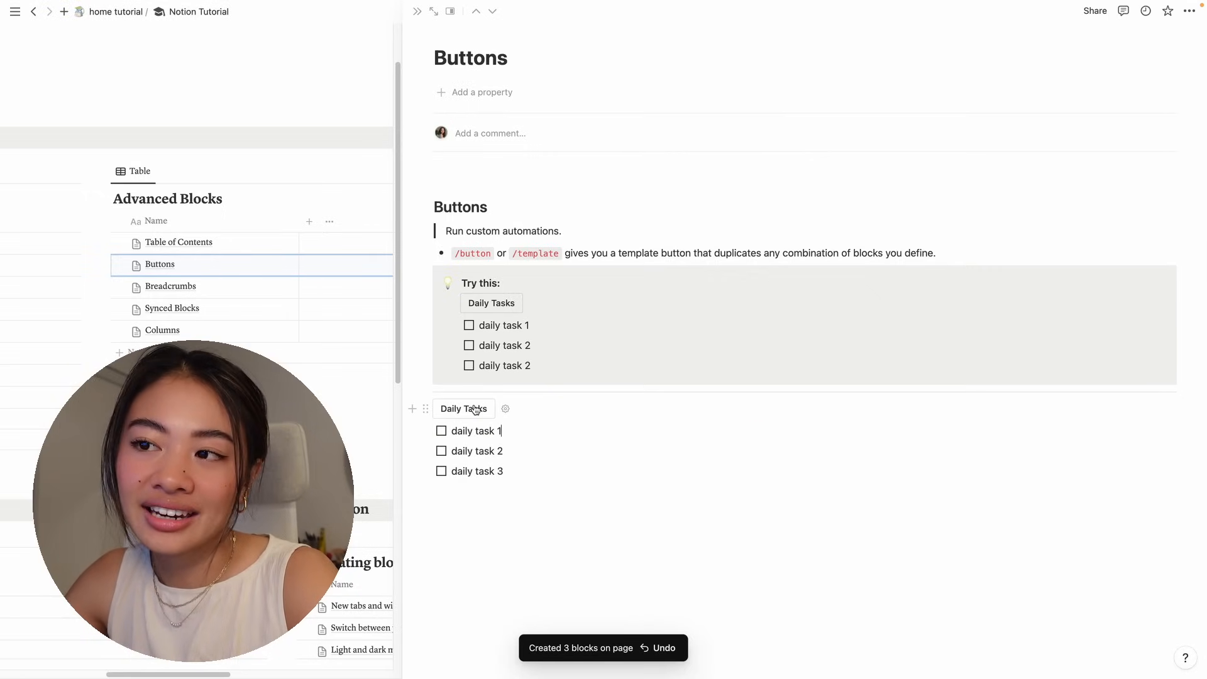
pyautogui.click(476, 409)
# Insert a breadcrumb block below the divider on the Breadcrumbs page and follow its Advanced Blocks link
pyautogui.click(283, 286)
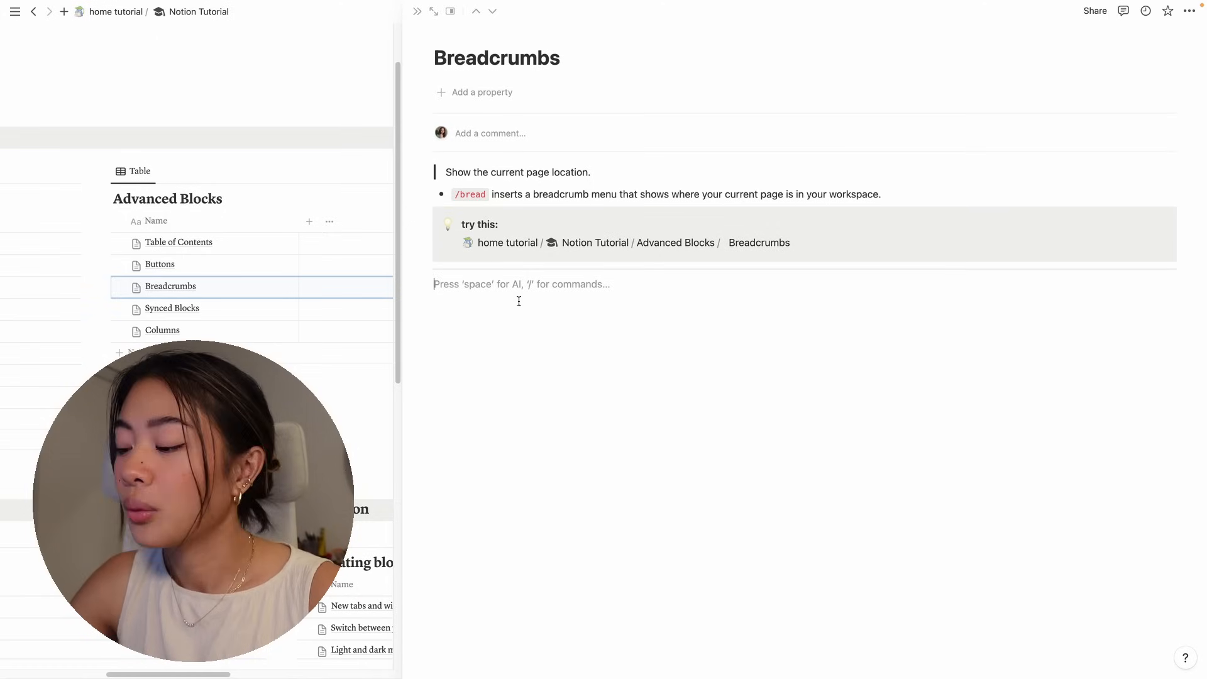
pyautogui.write('/bread')
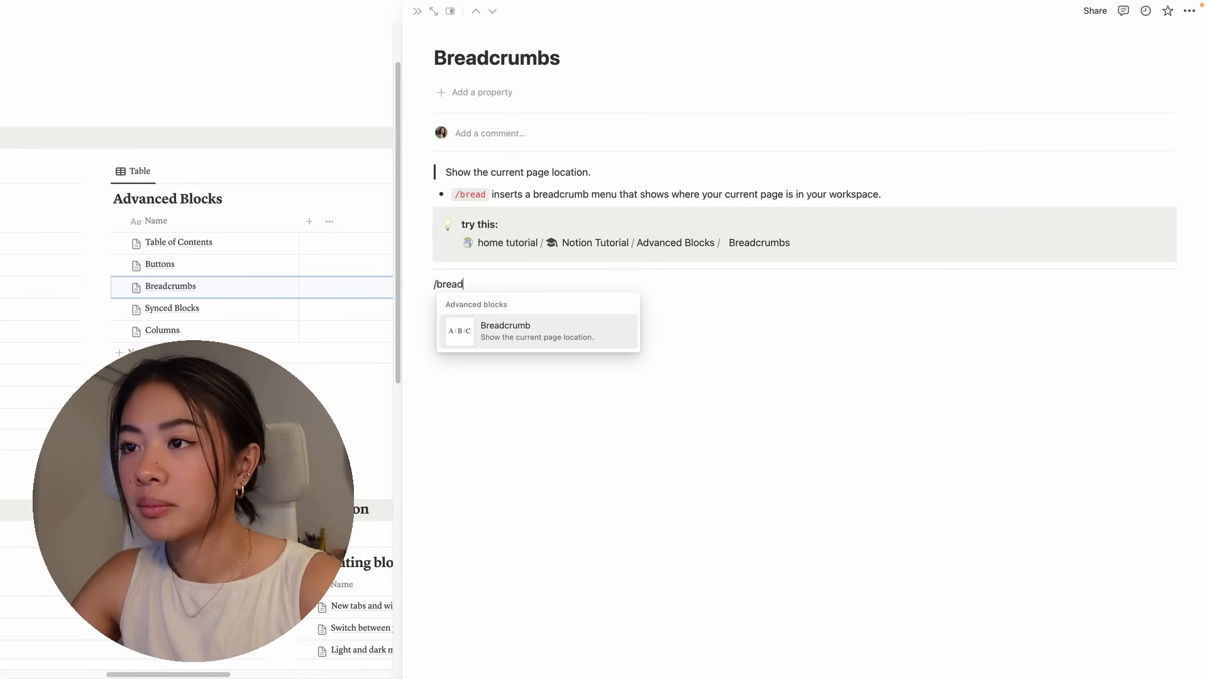
pyautogui.press('Return')
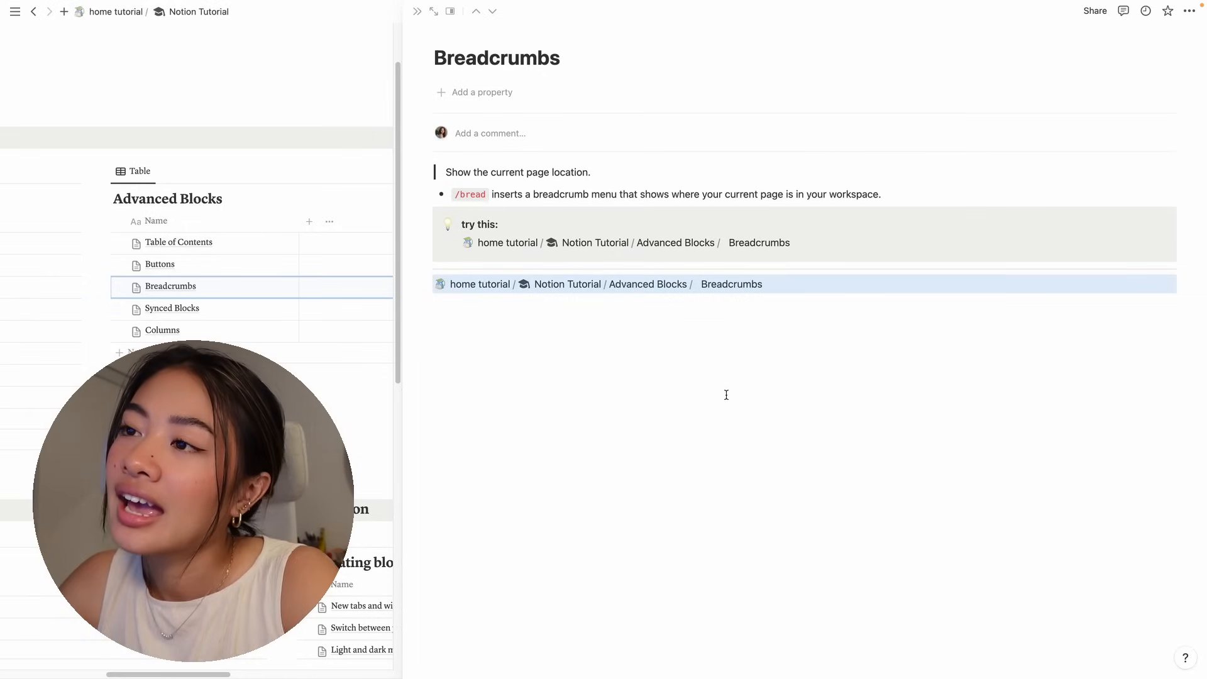
pyautogui.click(618, 322)
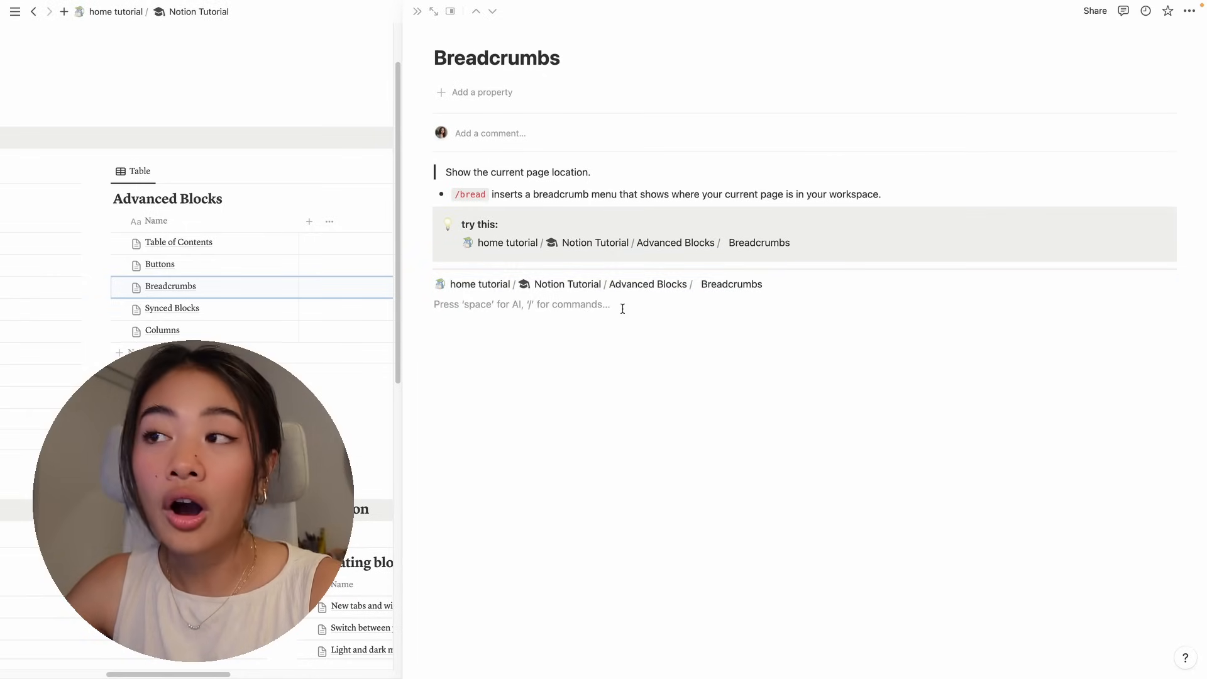
pyautogui.click(654, 284)
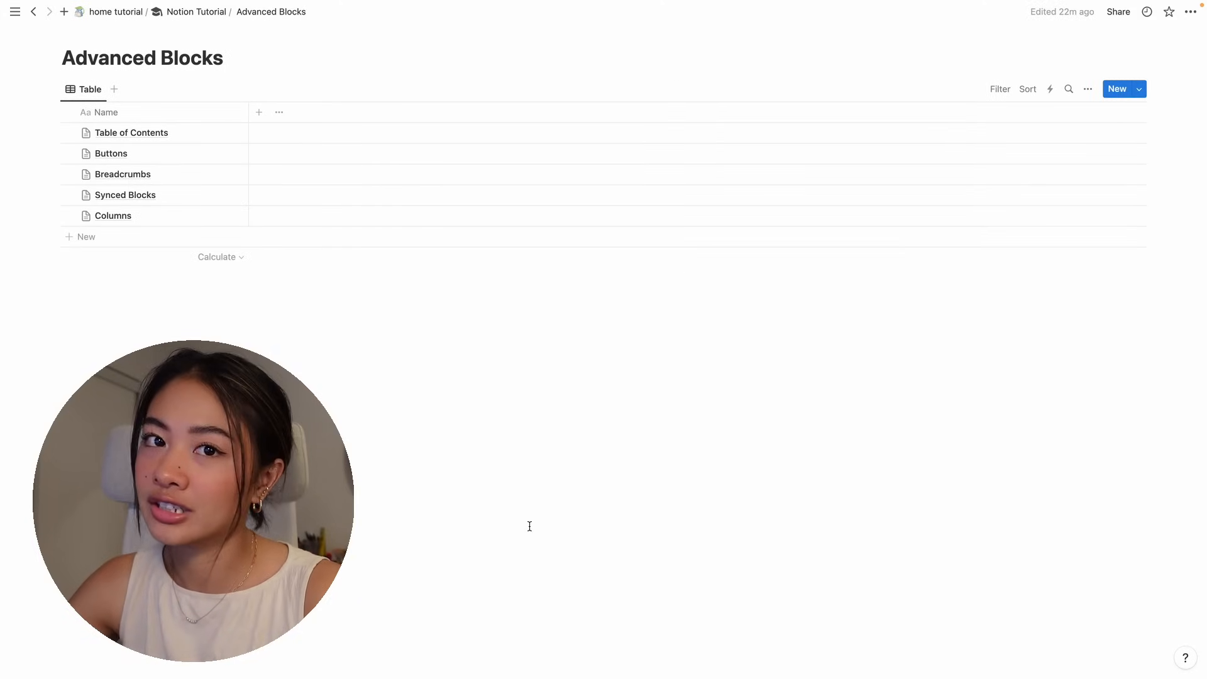
# Open the Synced Blocks page in Advanced Blocks and paste a synced copy of the task 1 and task 2 block below the divider
pyautogui.click(307, 317)
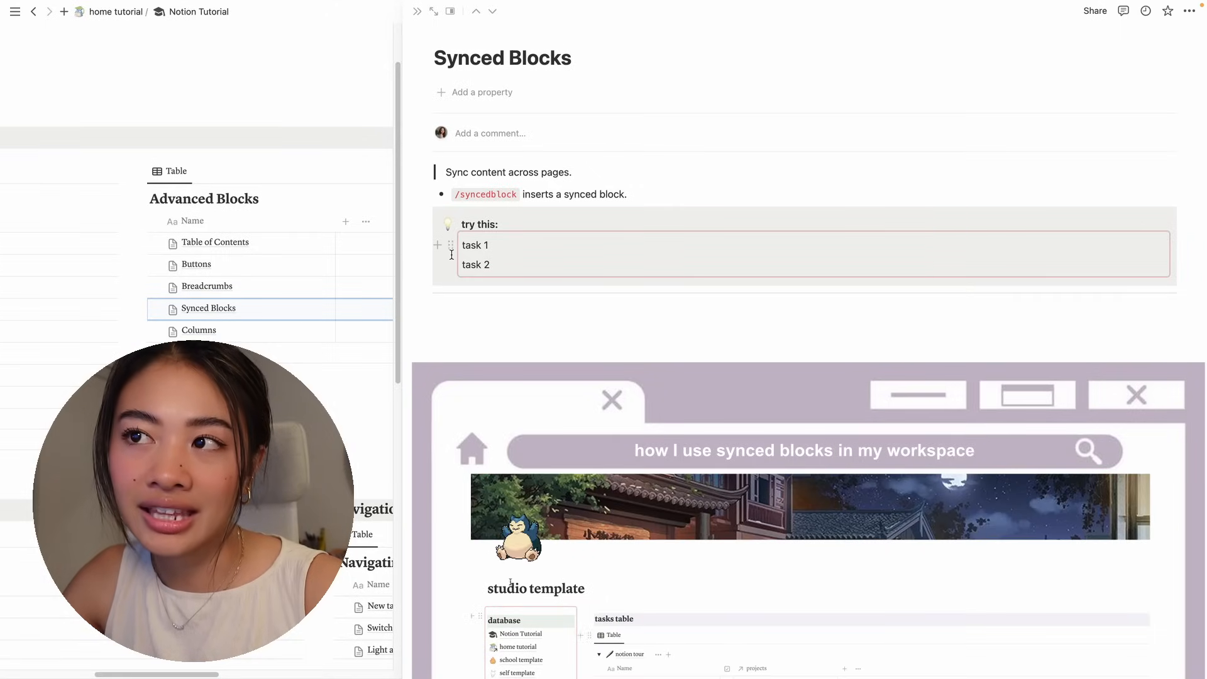
pyautogui.click(475, 344)
pyautogui.hotkey('ctrl', 'v')
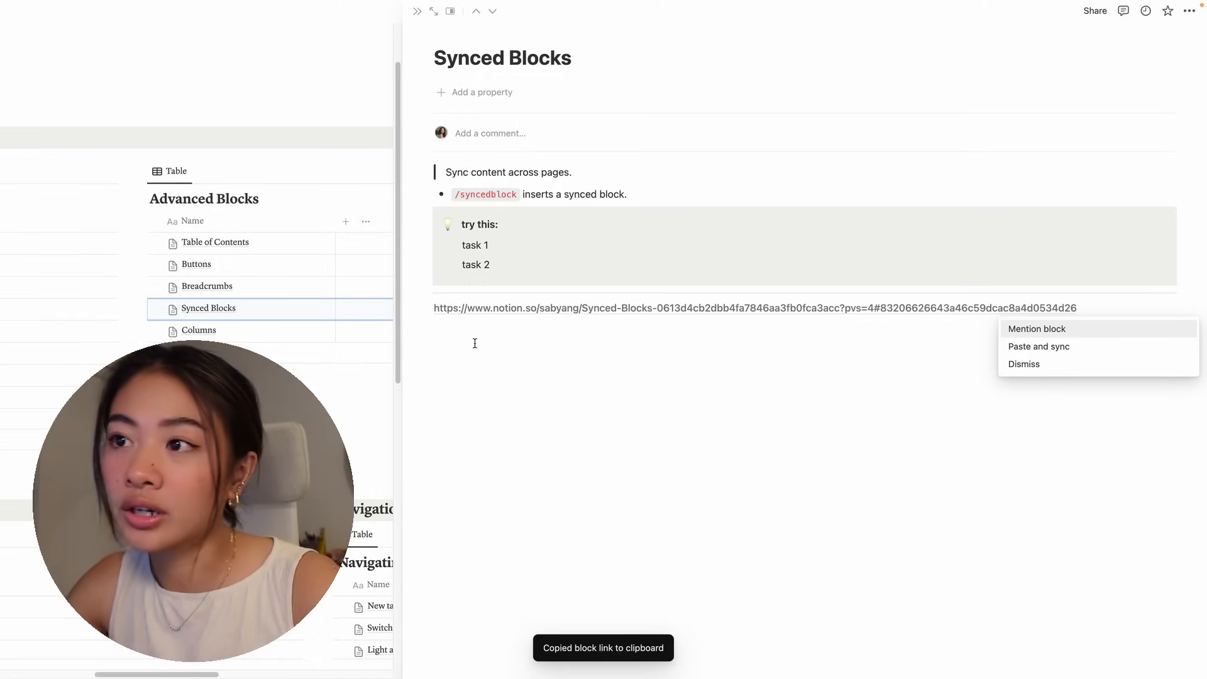
pyautogui.click(1072, 347)
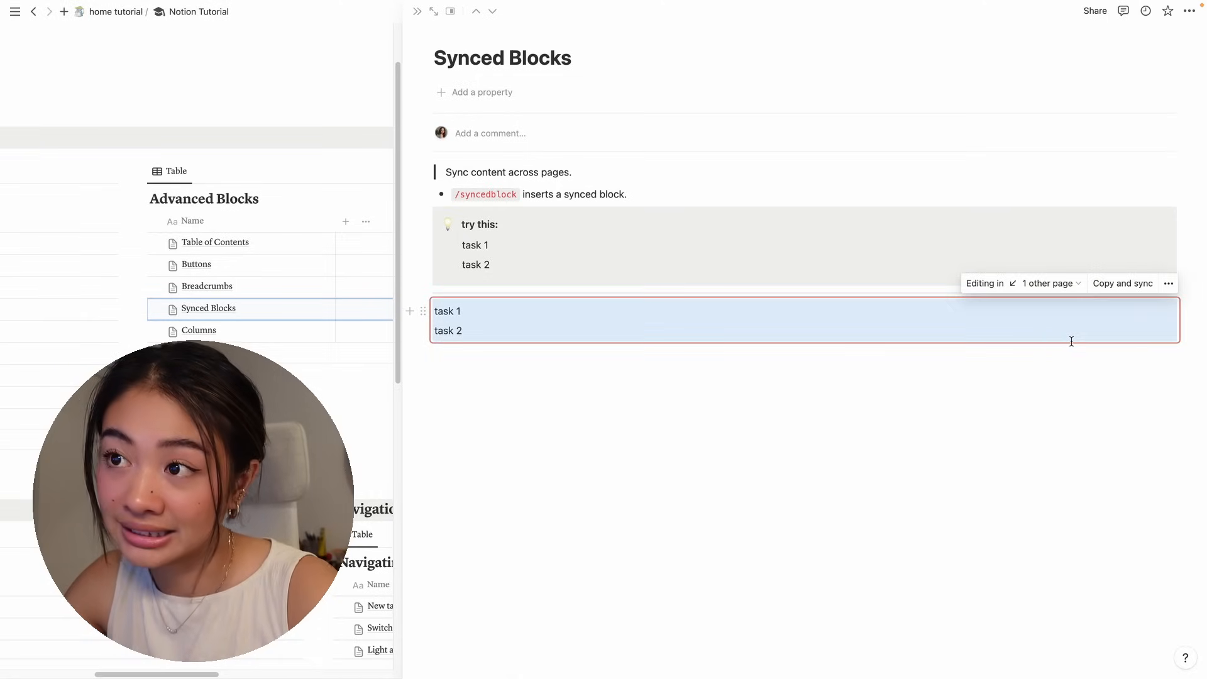
# Add "task 3" below task 2 in the callout's synced block
pyautogui.click(553, 264)
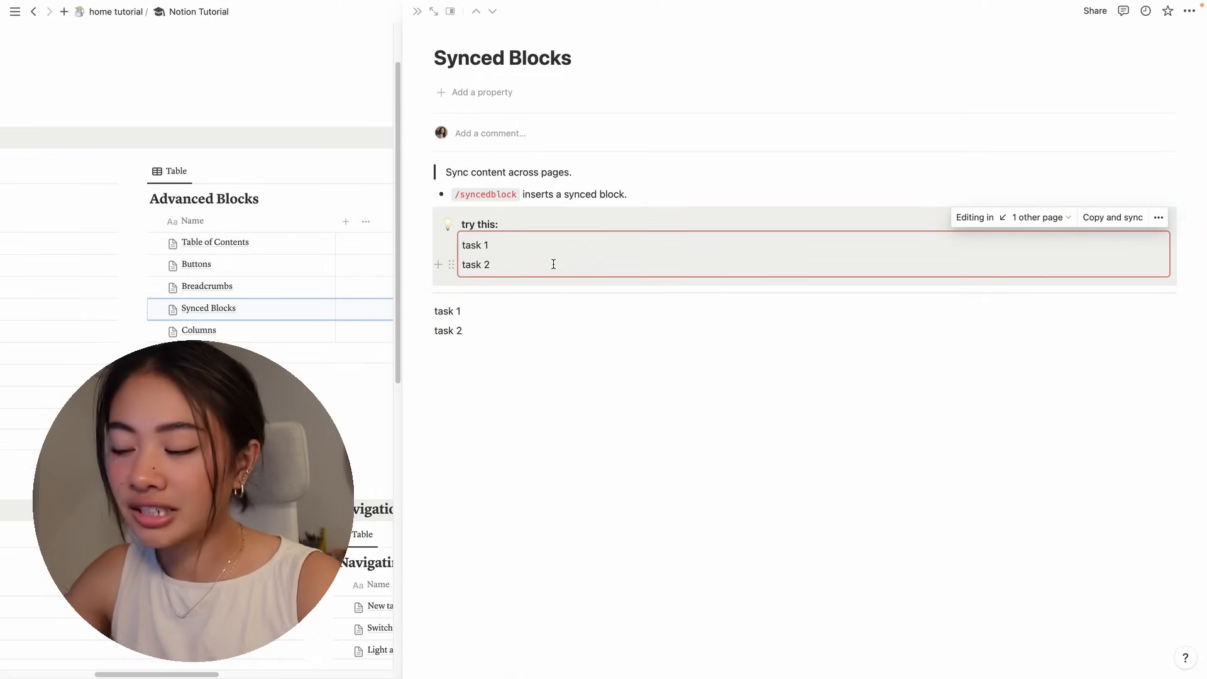
pyautogui.press('Return')
pyautogui.write('task 3')
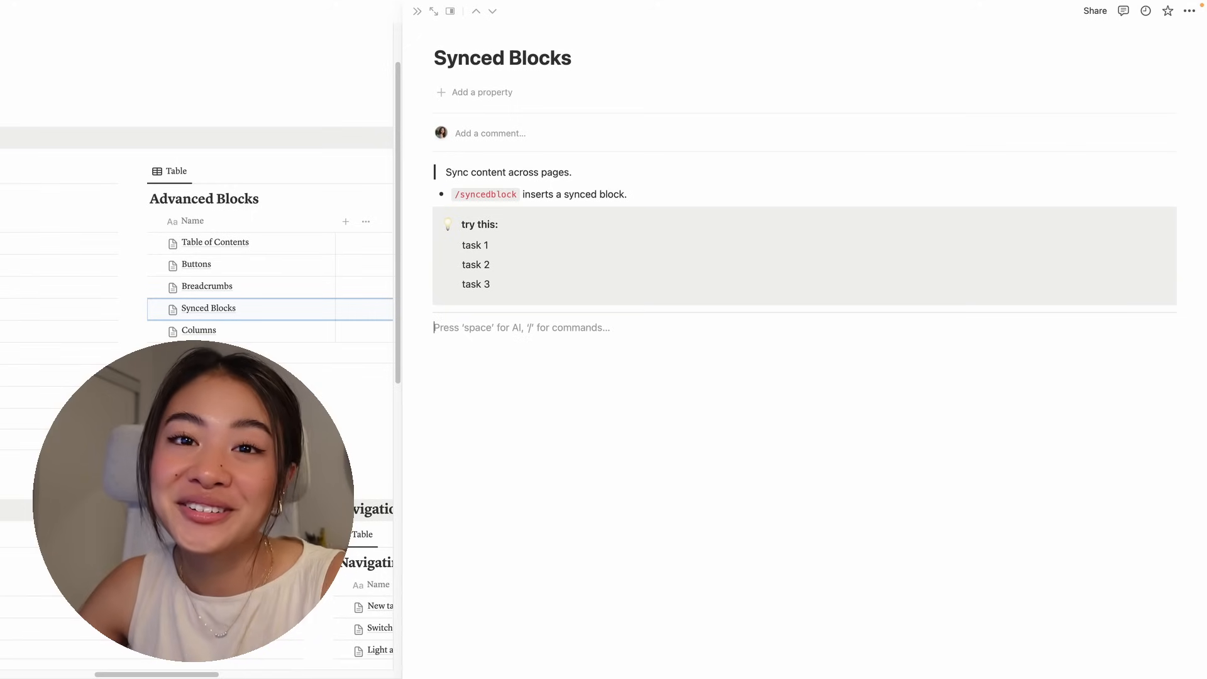
# Insert a new synced block below the divider and fill it with "task 1", "task 2" and a third task line
pyautogui.write('/sync')
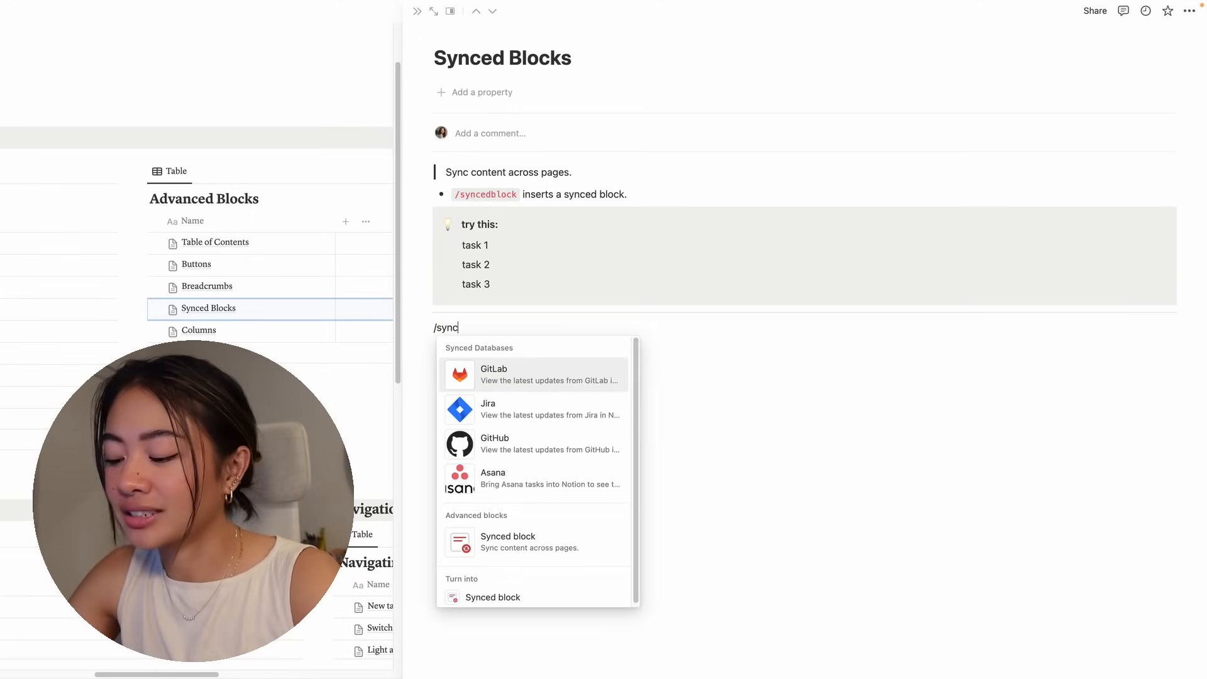
pyautogui.write('ed')
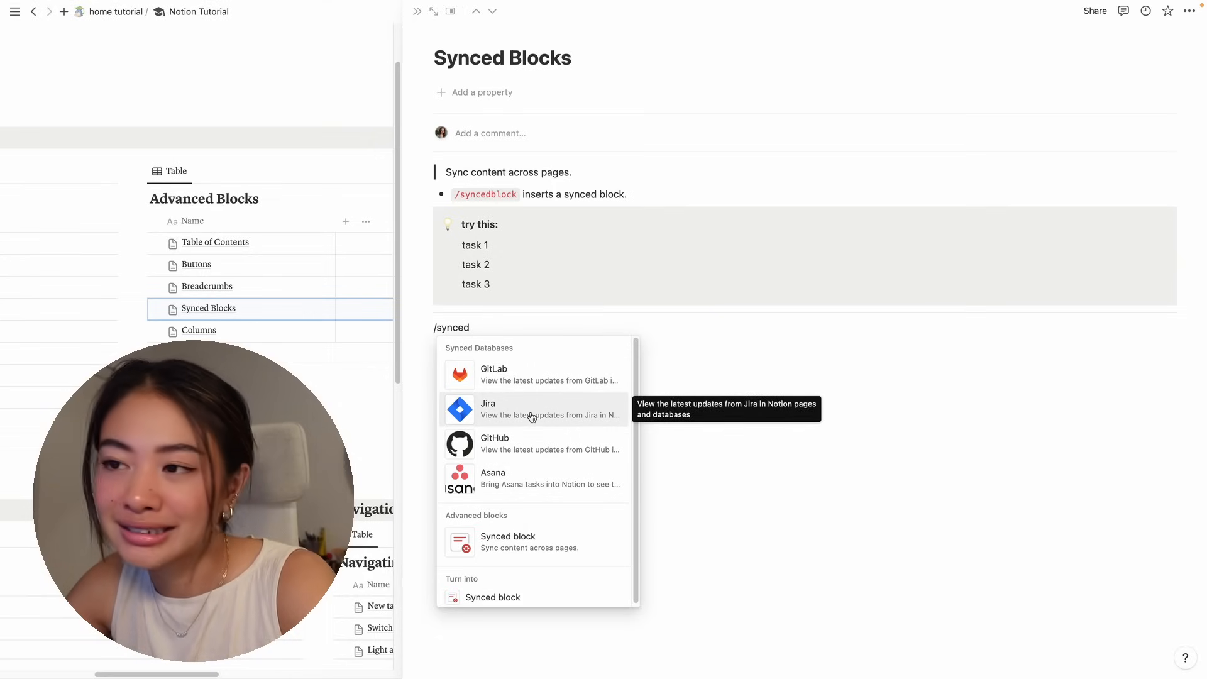
pyautogui.click(533, 538)
pyautogui.write('task 1')
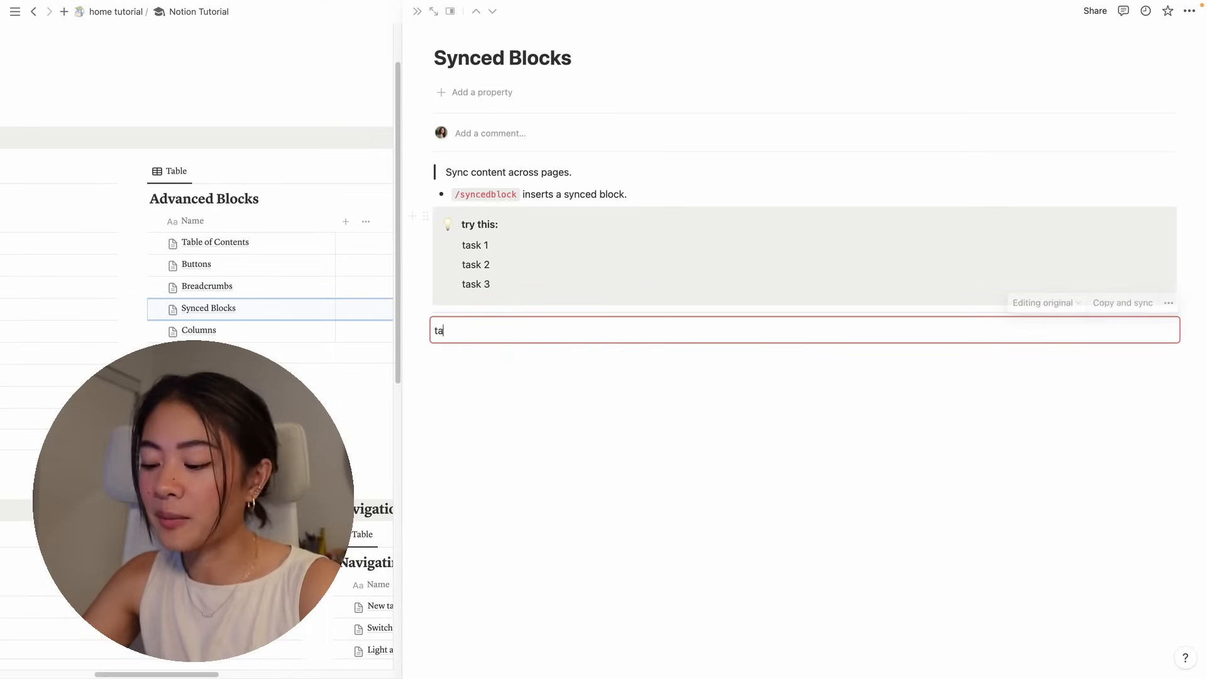
pyautogui.press('Return')
pyautogui.write('ta')
pyautogui.press('Return')
pyautogui.press('BackSpace')
pyautogui.write('2')
pyautogui.press('Return')
pyautogui.write('task')
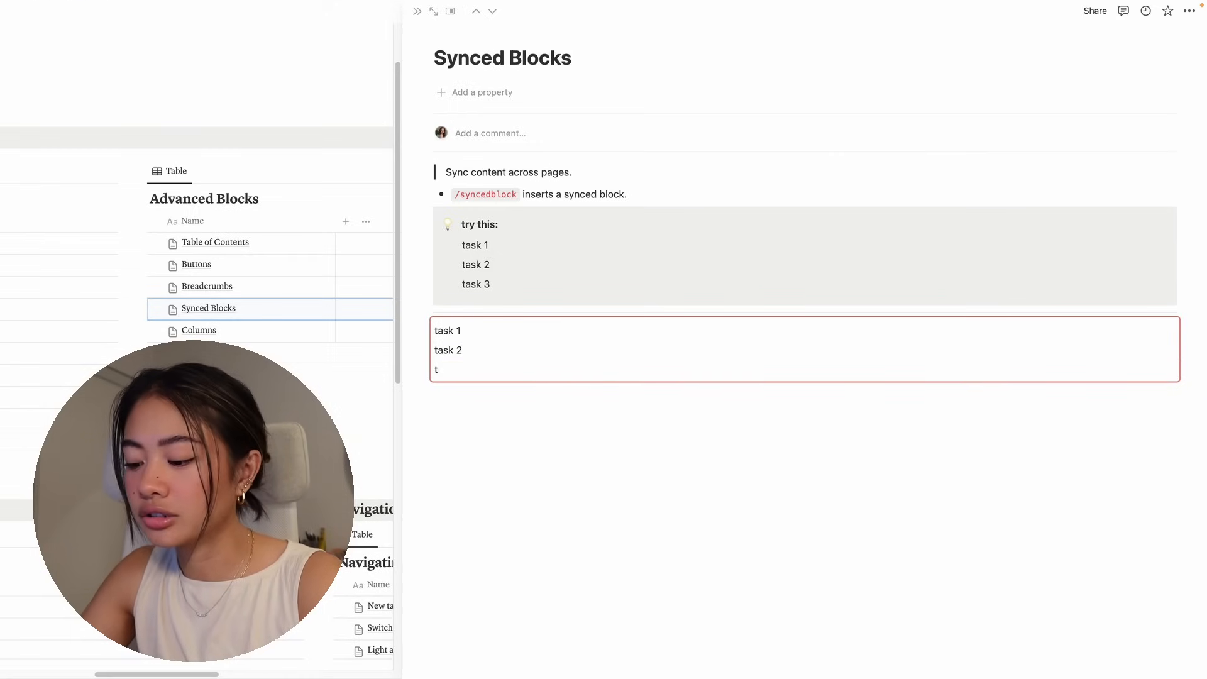
# On the Columns page, add "Column 1" and "Column 2" lines below the divider and arrange them side by side
pyautogui.click(314, 333)
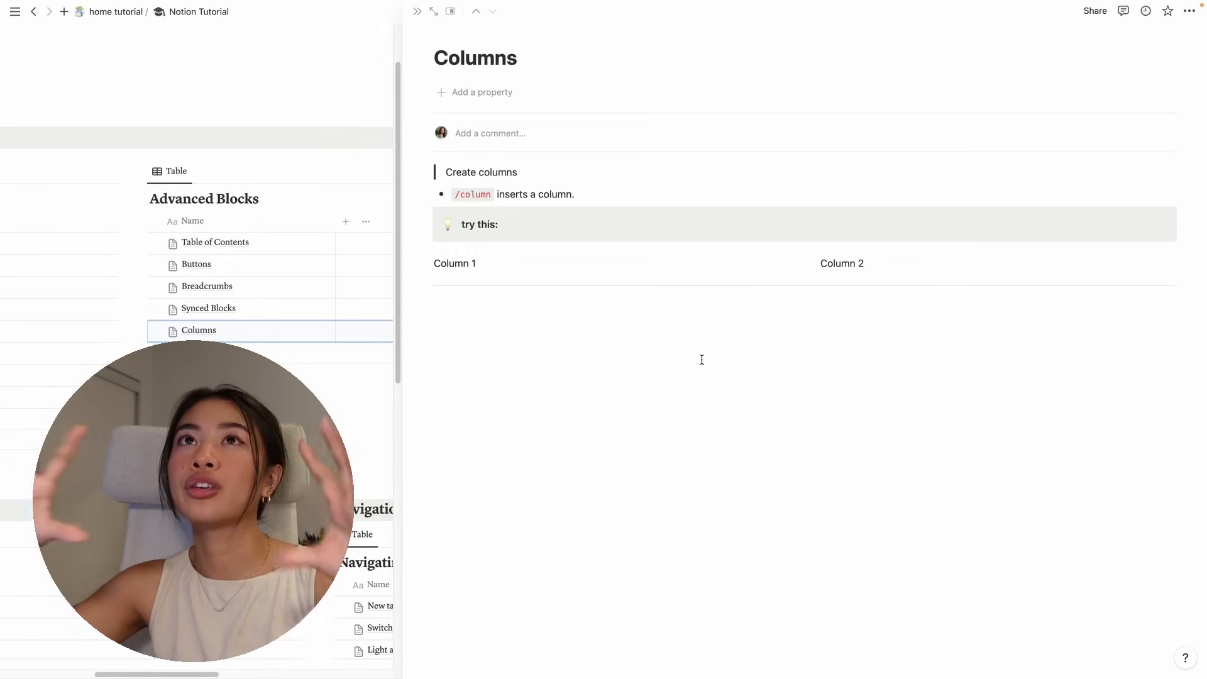
pyautogui.click(702, 360)
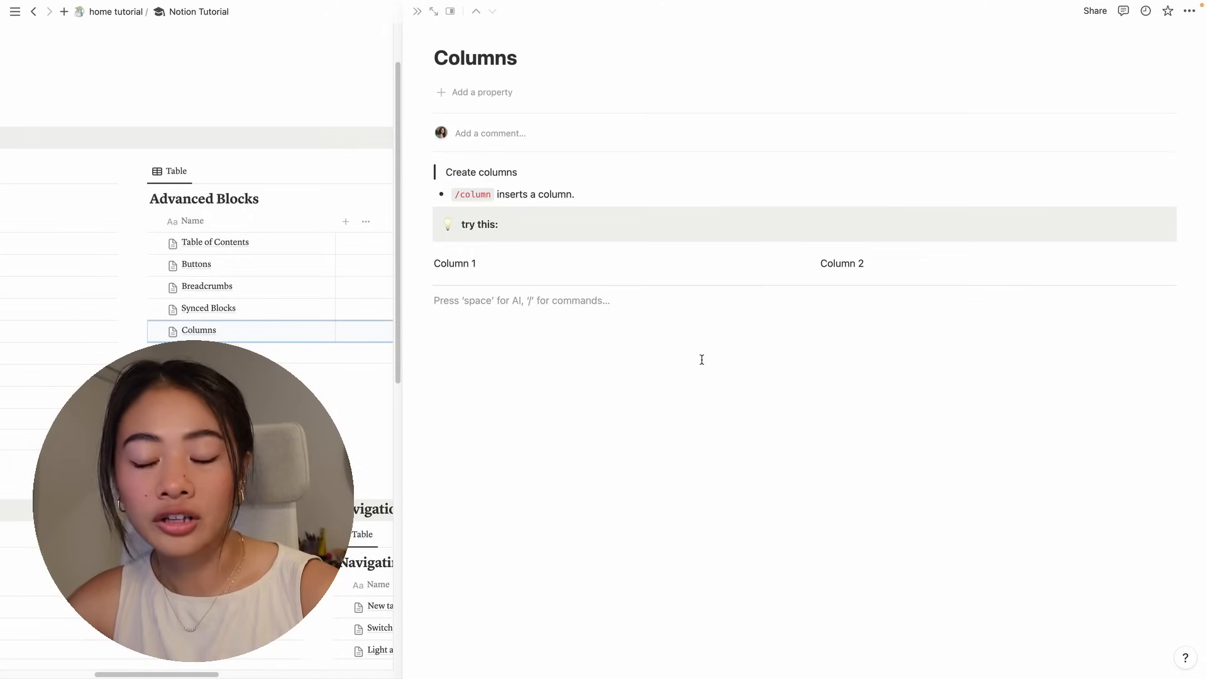
pyautogui.write('Colu')
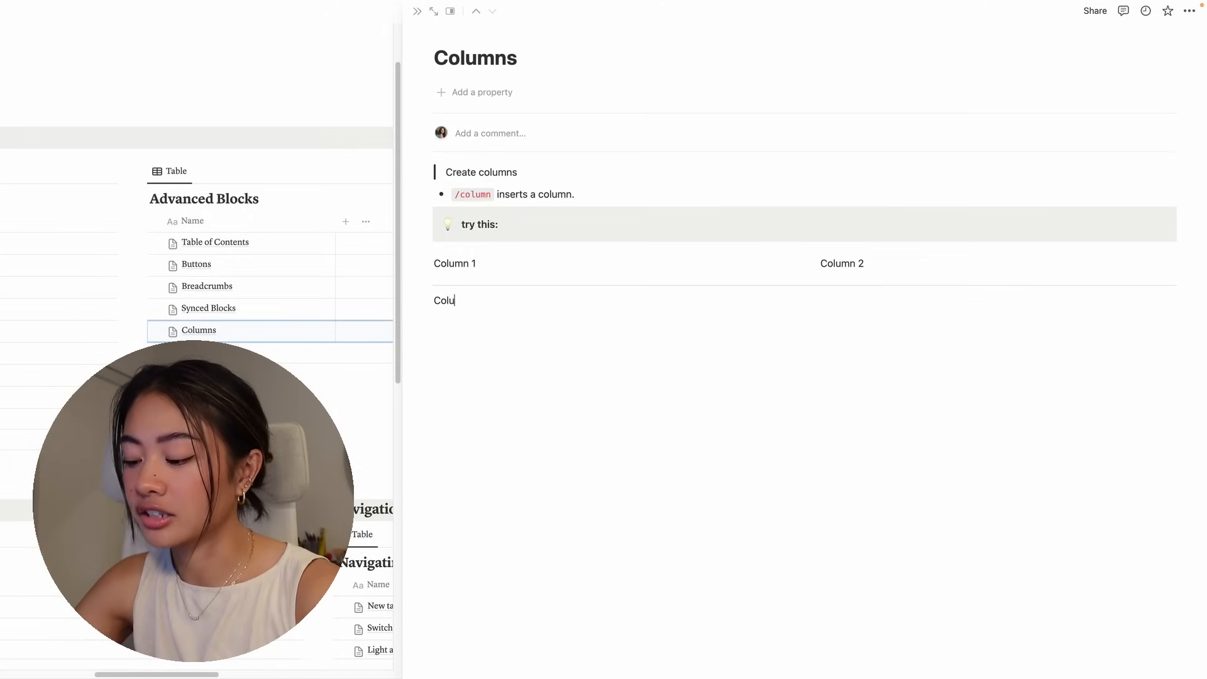
pyautogui.write('mn 1')
pyautogui.press('Return')
pyautogui.write('Co')
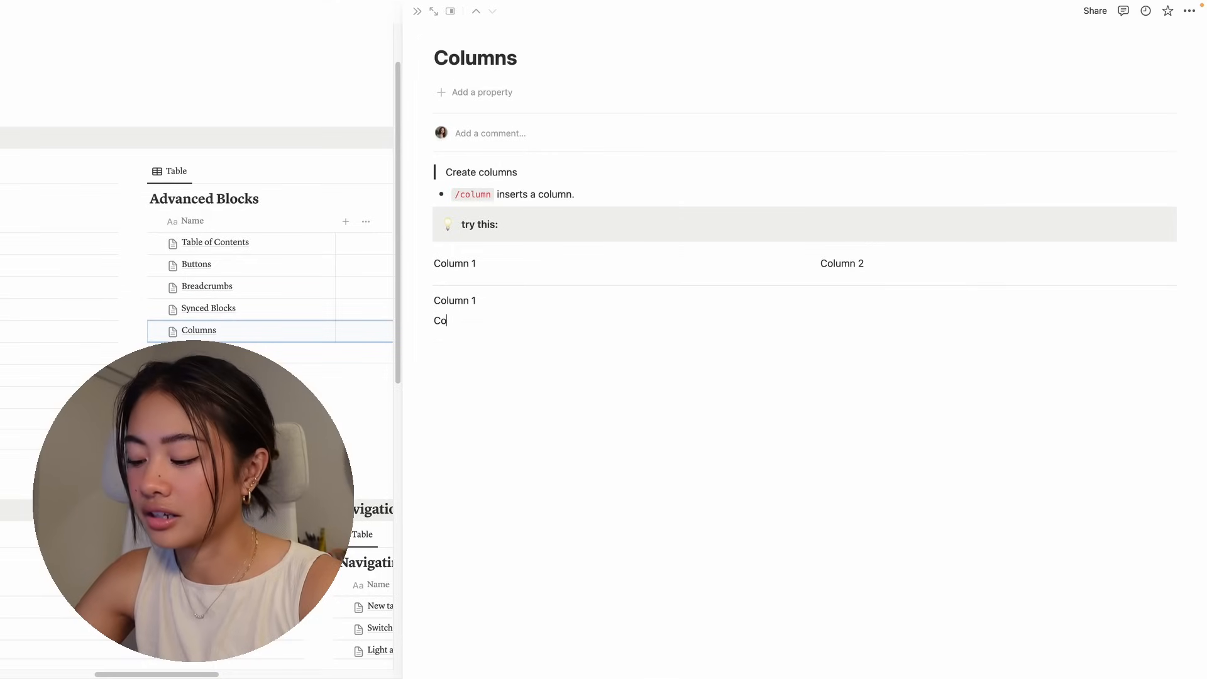
pyautogui.write('lumn 2')
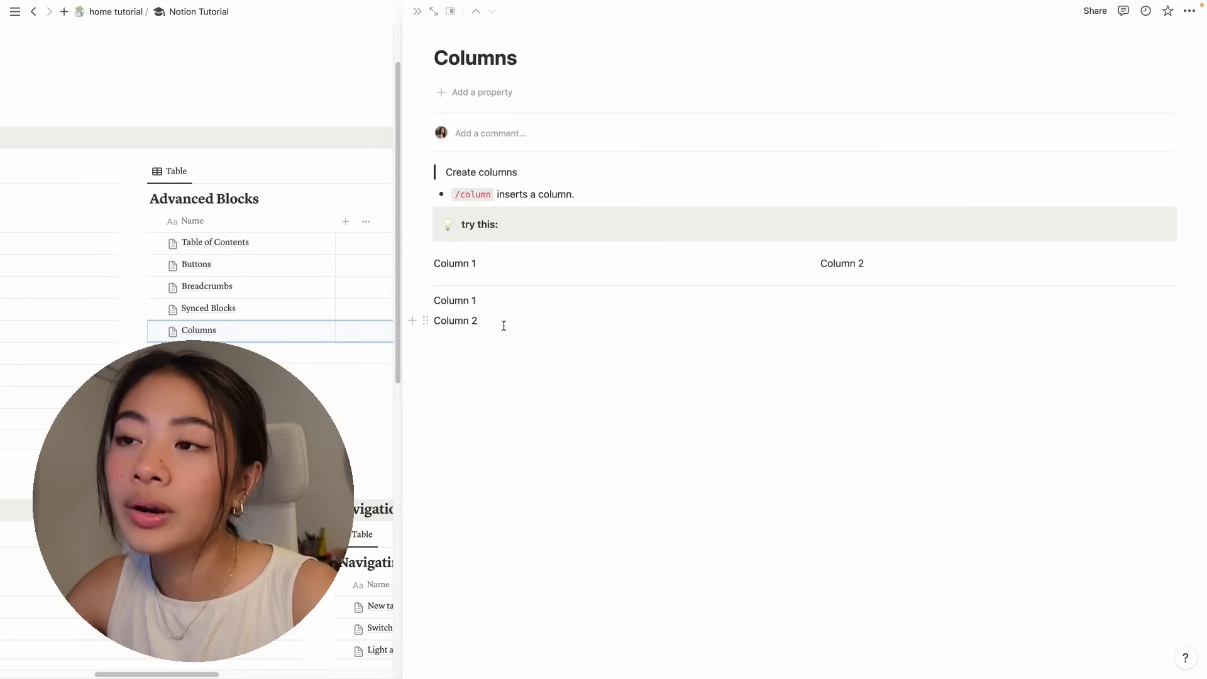
pyautogui.moveTo(427, 321); pyautogui.dragTo(1179, 301)
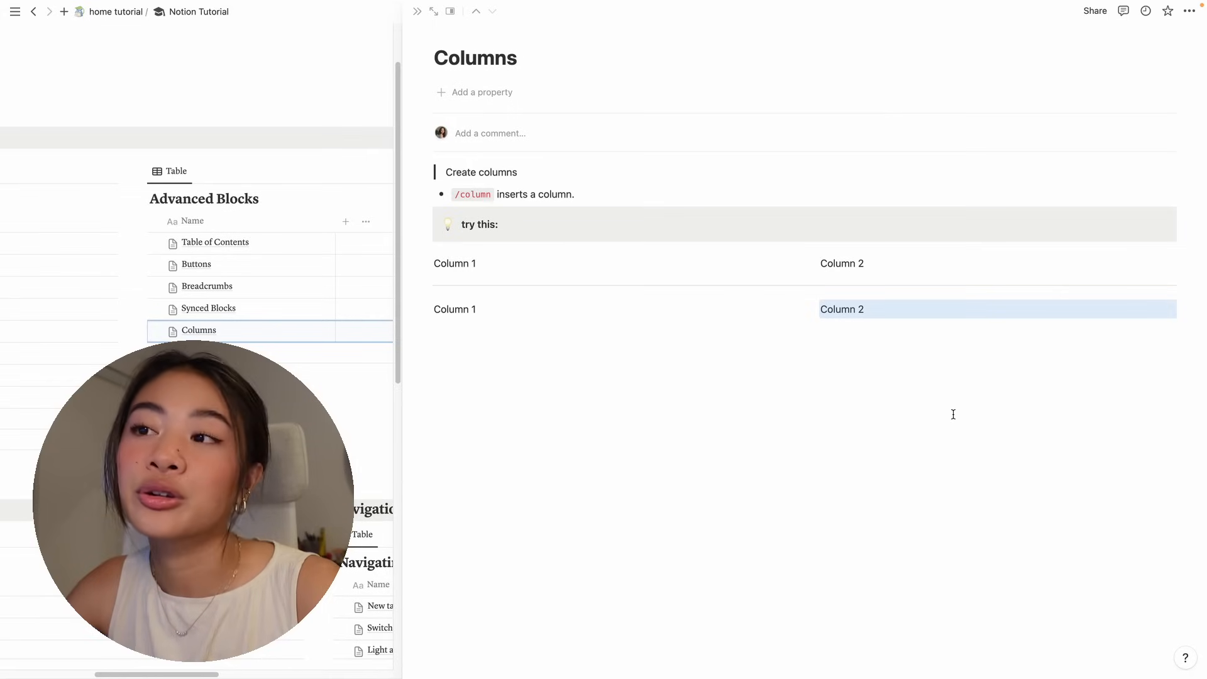
# Nest a two-column layout under Column 2 and fill it with "Column 2.1" and "Column 2.2"
pyautogui.click(598, 352)
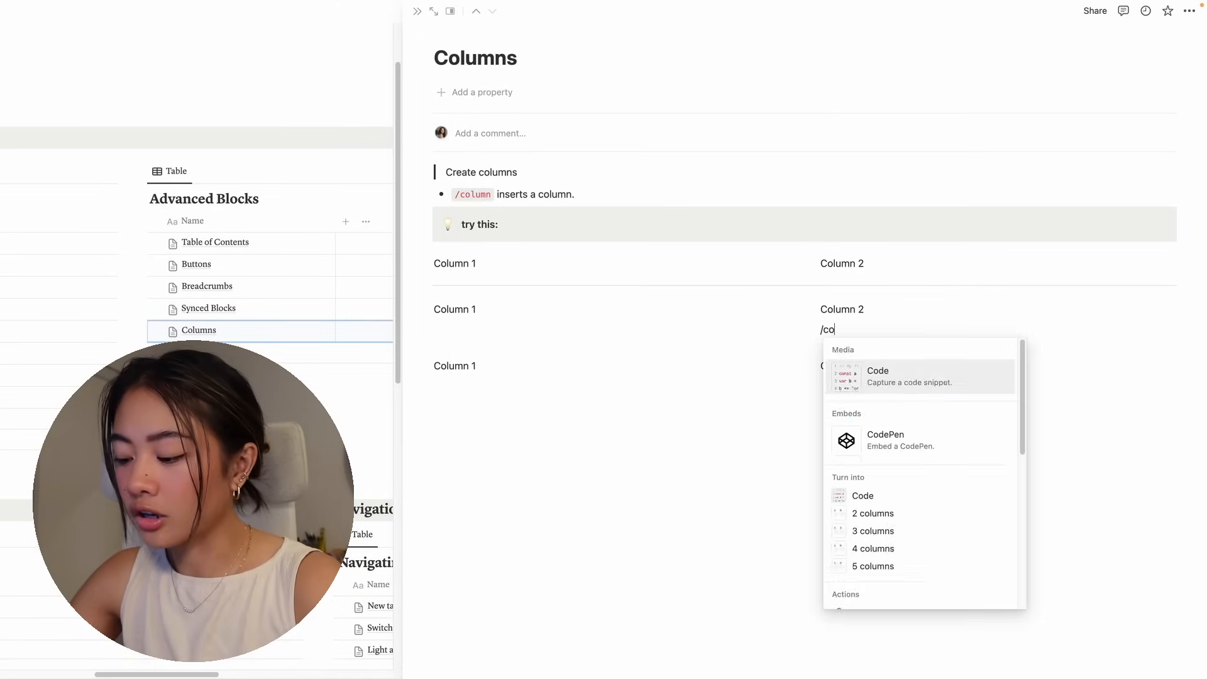
pyautogui.write('lumn')
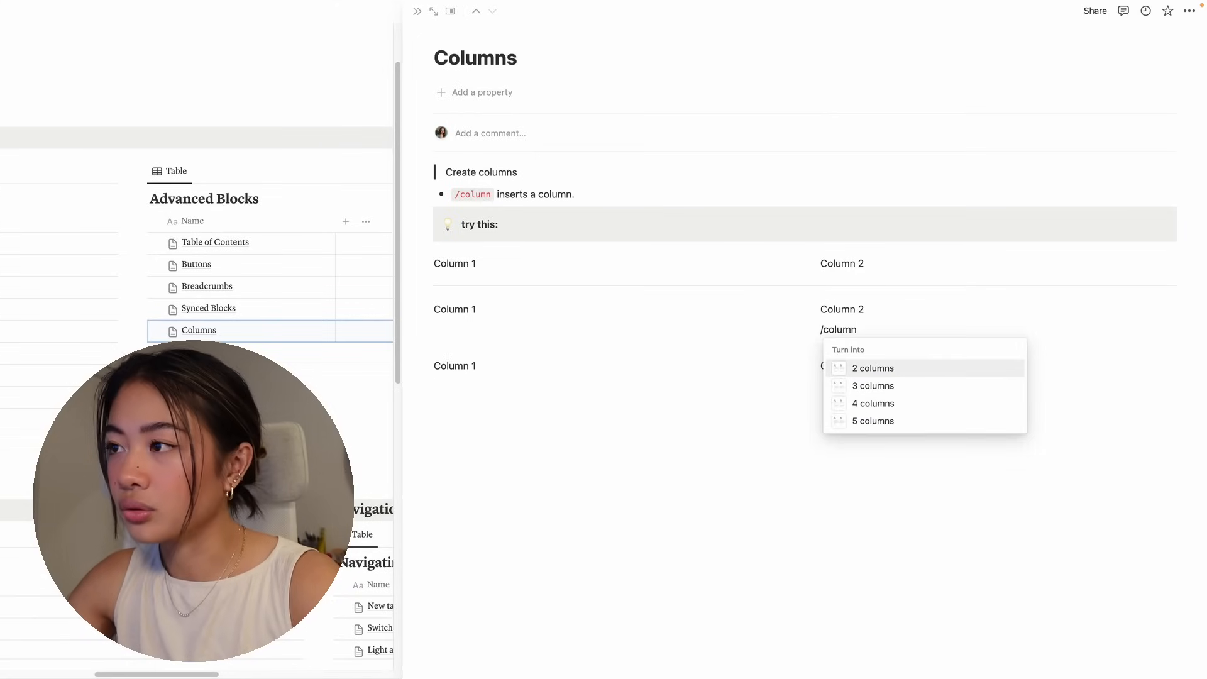
pyautogui.click(910, 371)
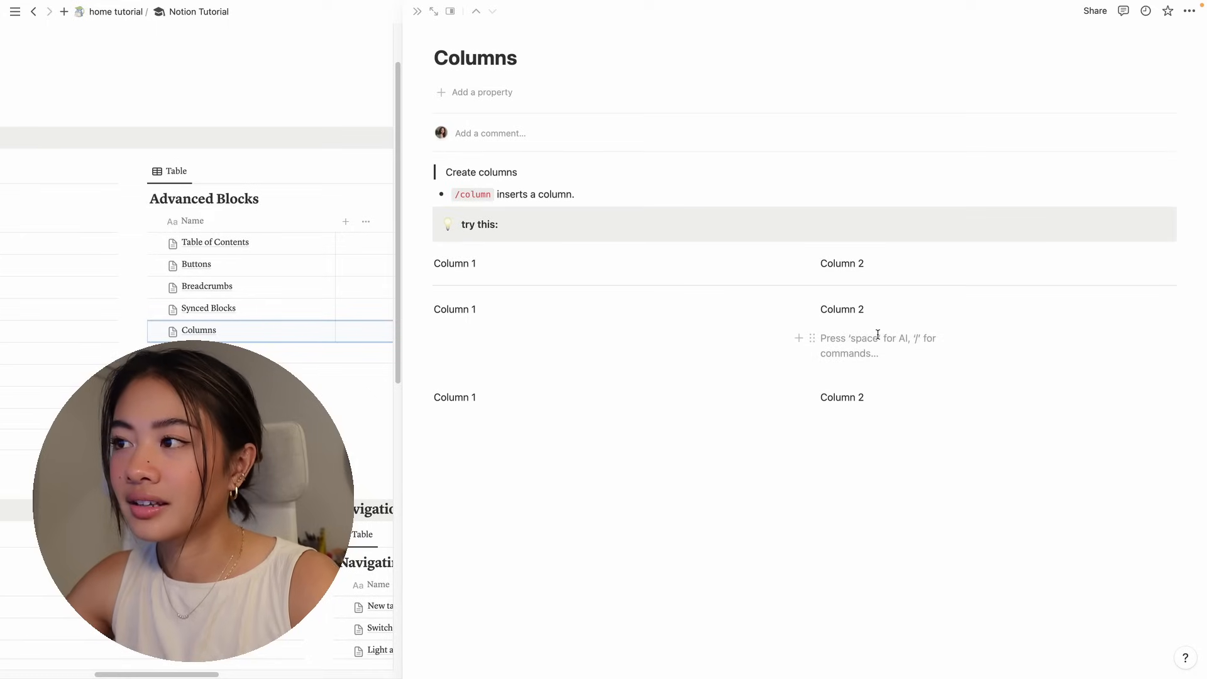
pyautogui.write('Column 2.1')
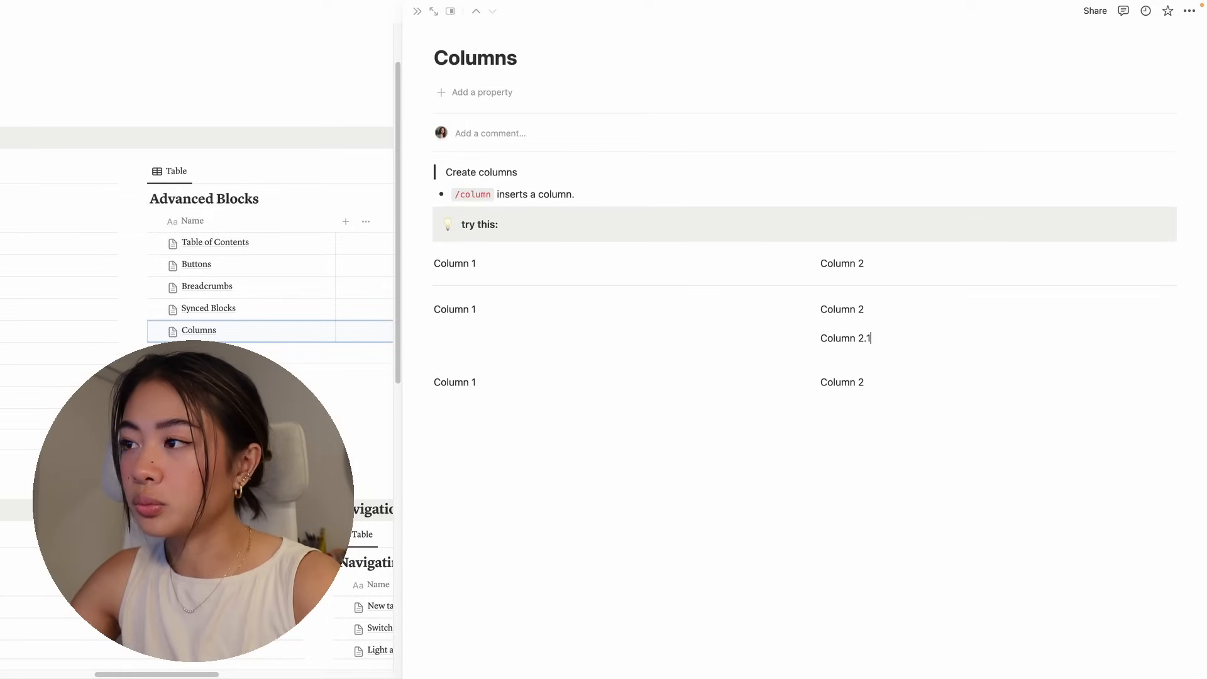
pyautogui.click(1071, 339)
pyautogui.write('COlumn 2.2')
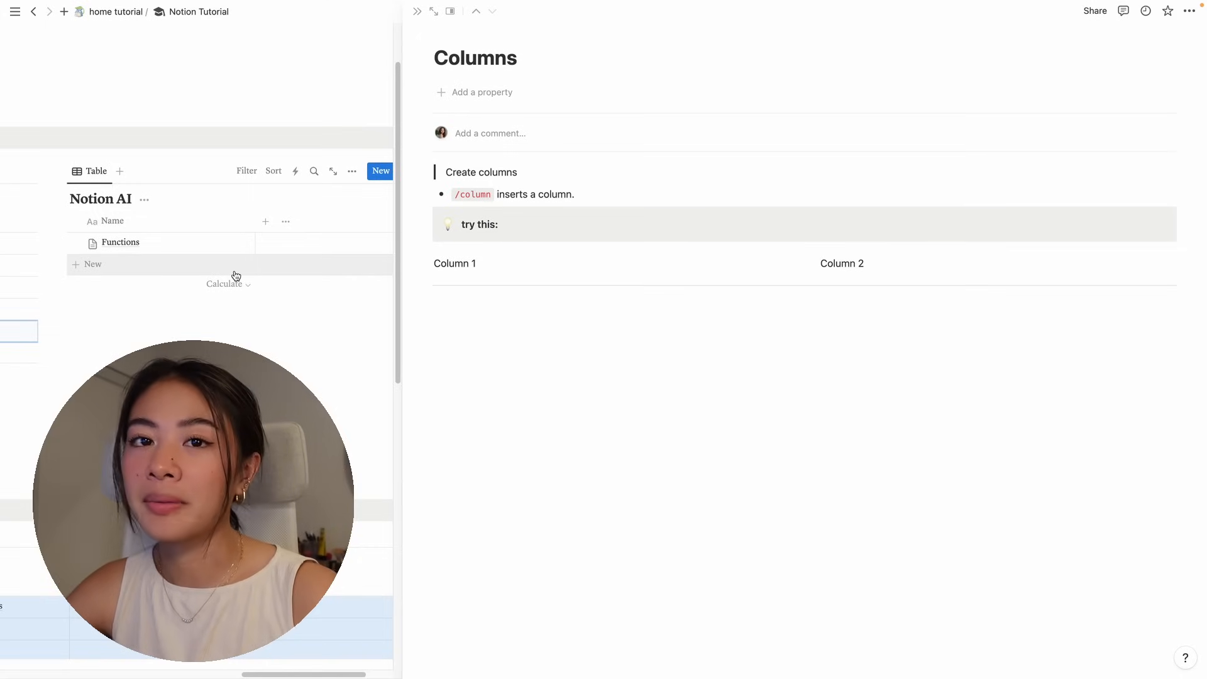
# Open the Functions page in Notion AI, generate an AI summary below the callout, accept it, and close the page
pyautogui.click(241, 242)
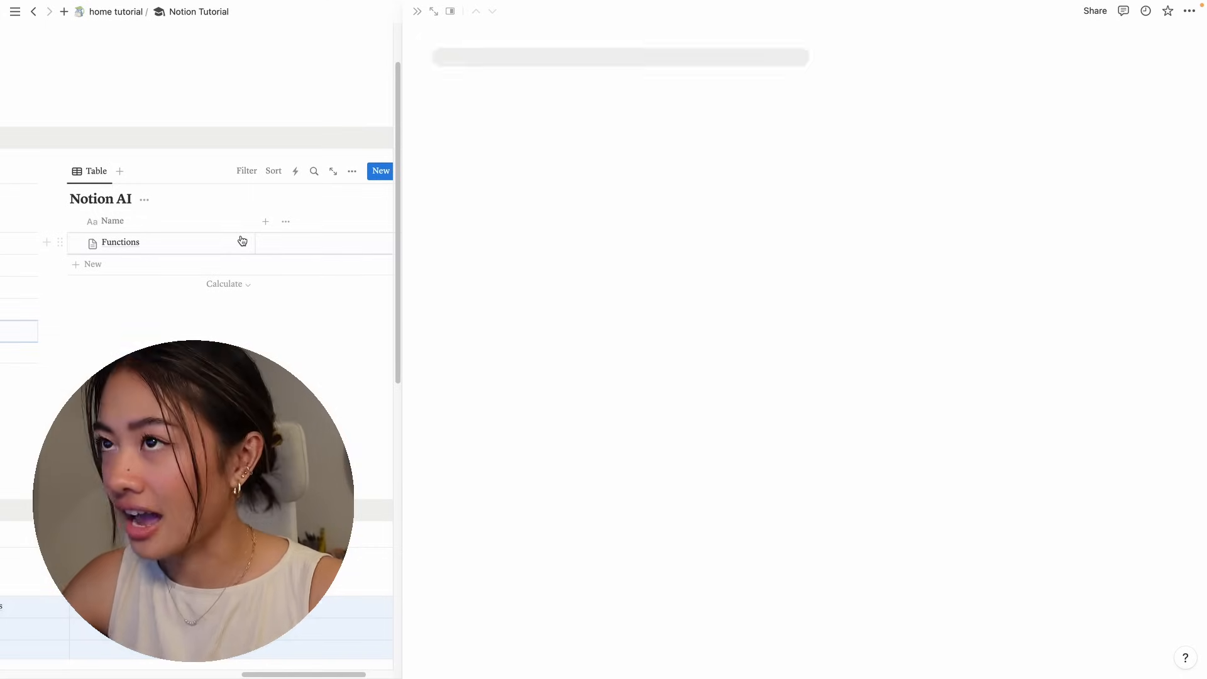
pyautogui.click(556, 379)
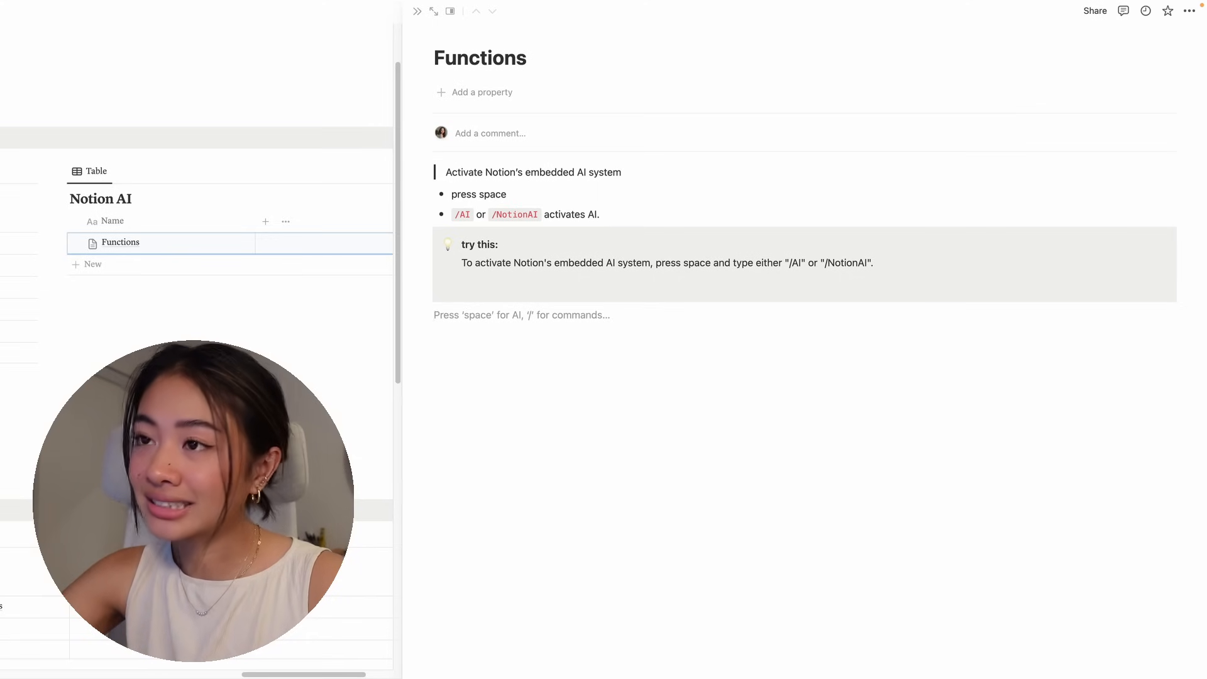
pyautogui.press('space')
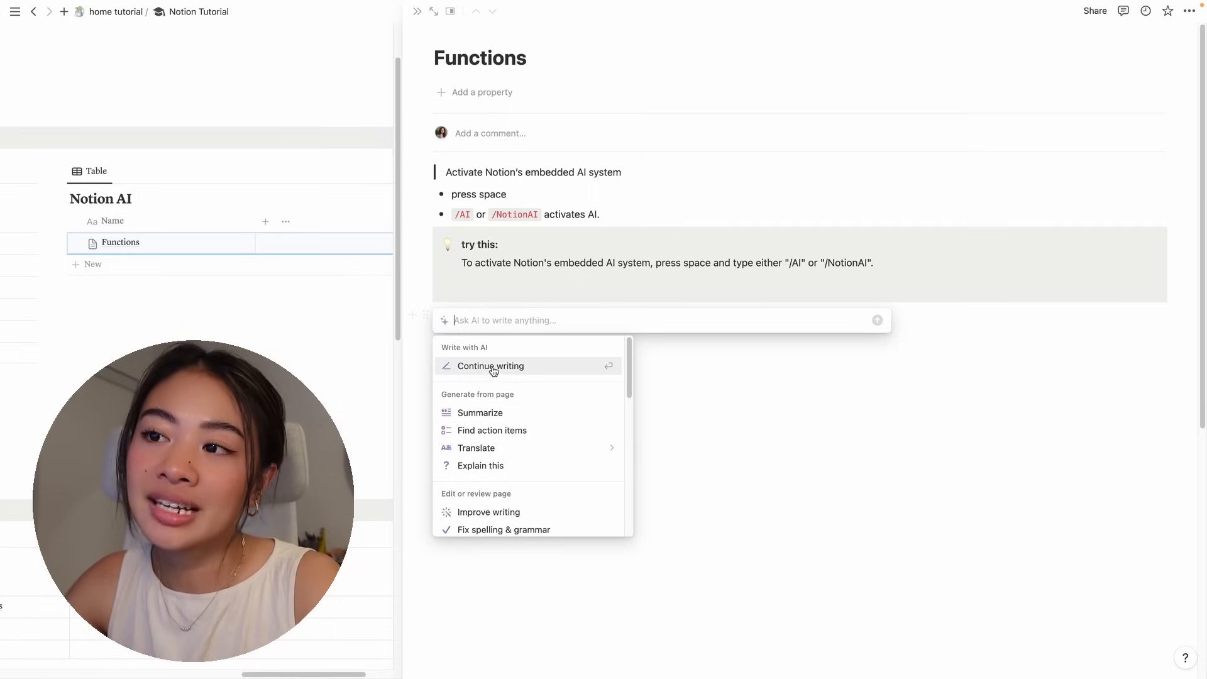
pyautogui.click(485, 410)
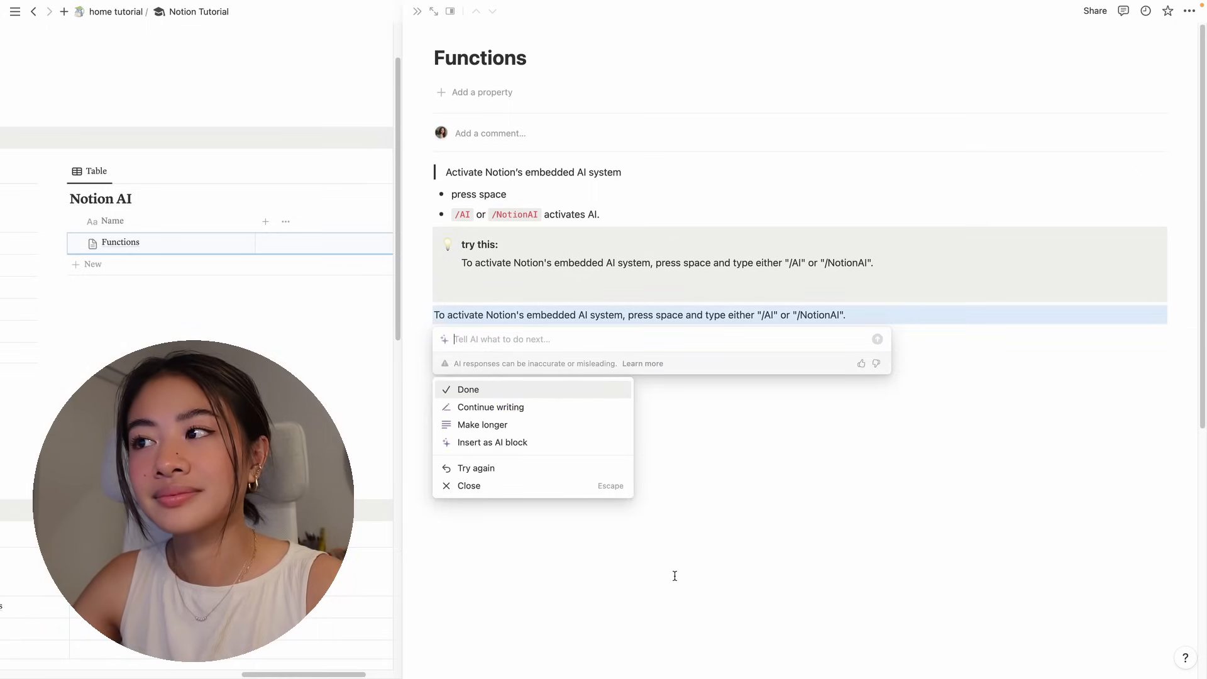
pyautogui.click(468, 389)
pyautogui.click(417, 12)
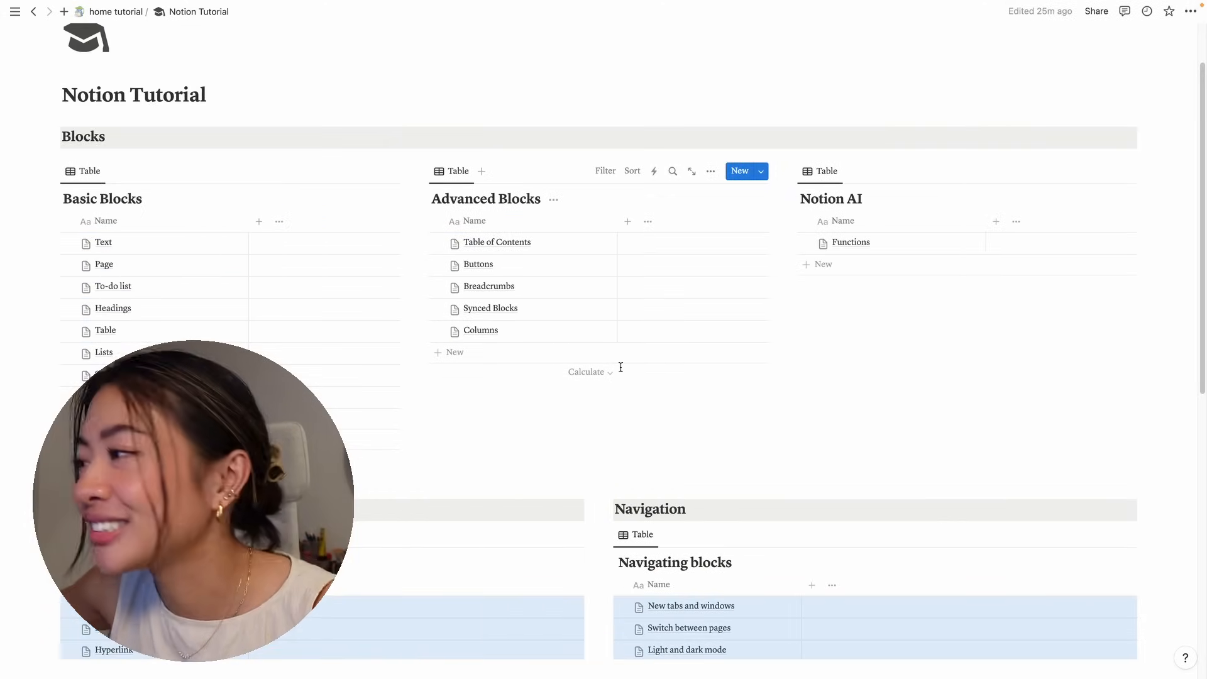
# Open the Select and deselect page under Edits, select the whole "Manipulate this block!" text, and deselect it
pyautogui.scroll(-5, 1126, 431)
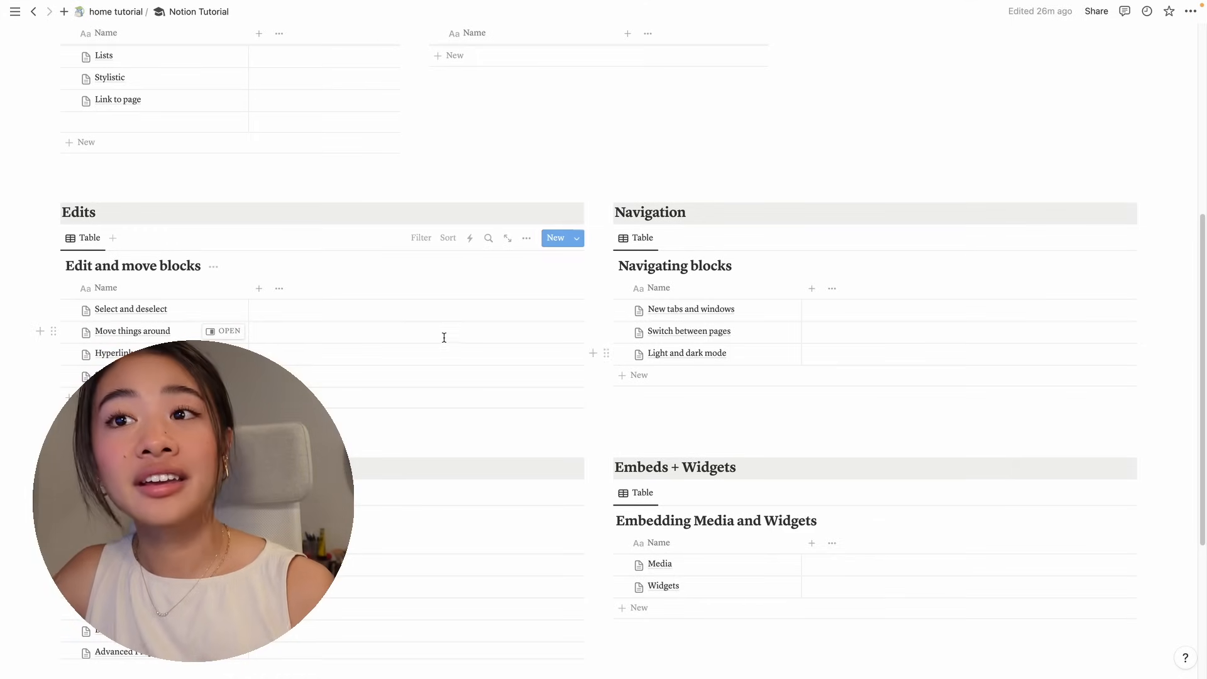
pyautogui.scroll(-2, 220, 206)
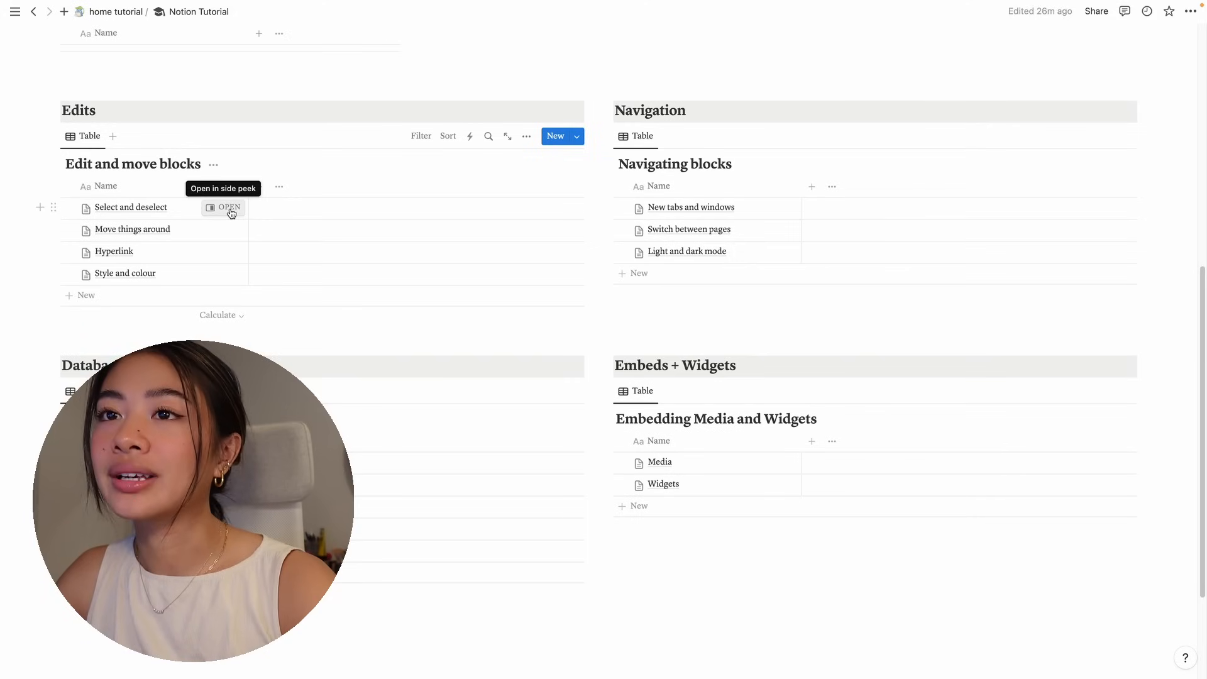
pyautogui.click(231, 212)
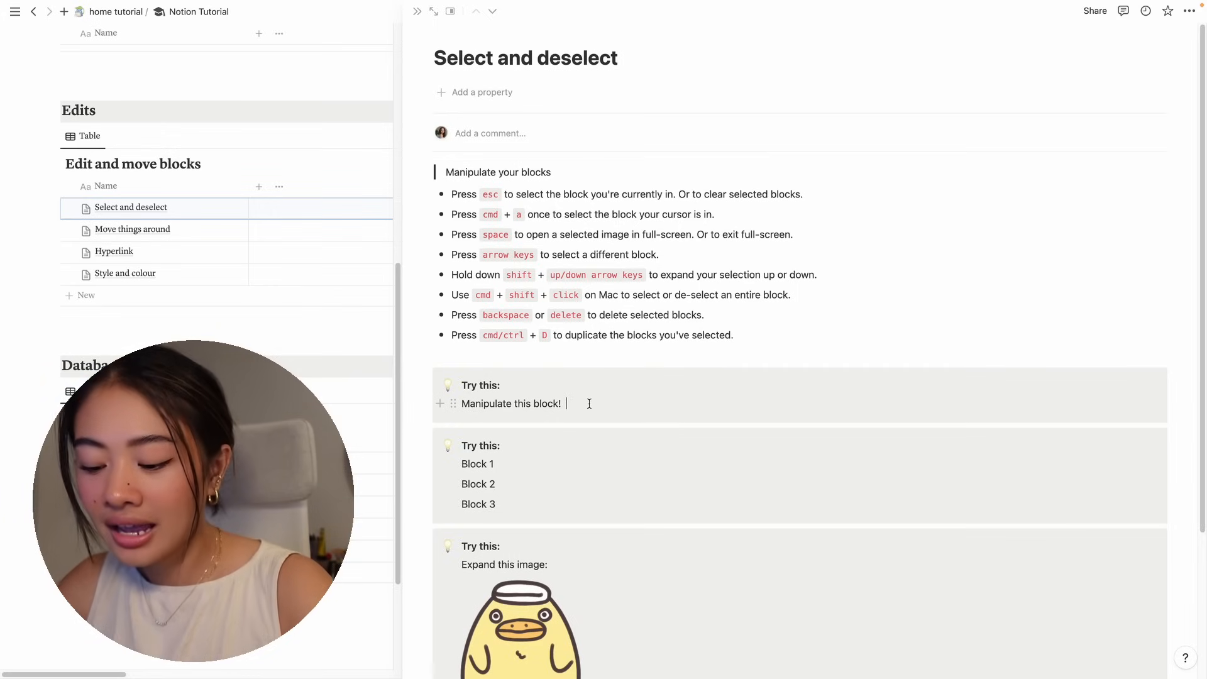
pyautogui.press('super+a')
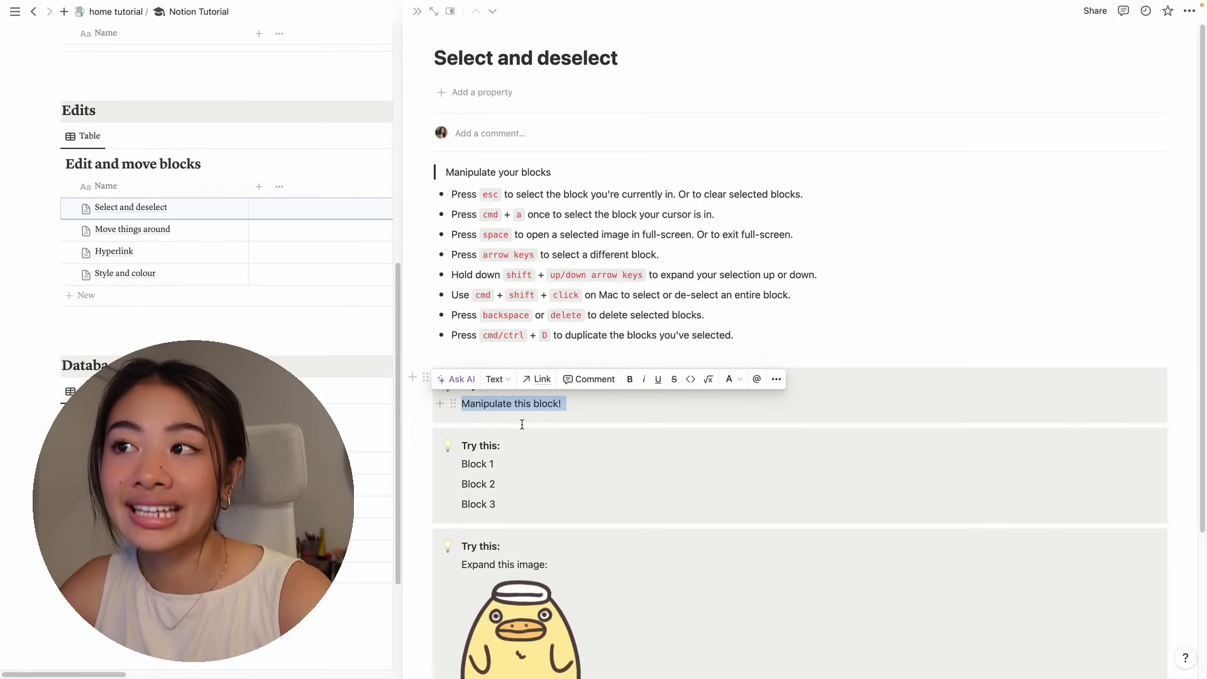
pyautogui.click(553, 418)
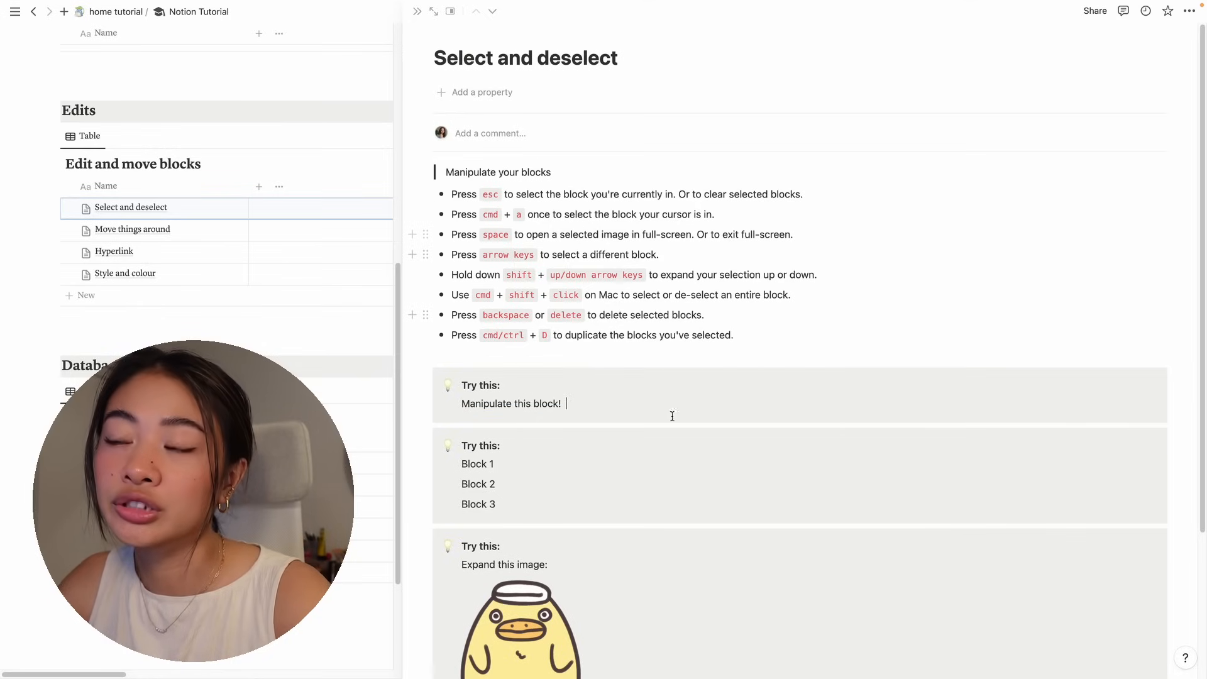
# Select the duck image in the "Expand this image" callout, view it full-screen, and exit the full-screen view
pyautogui.scroll(-3, 659, 461)
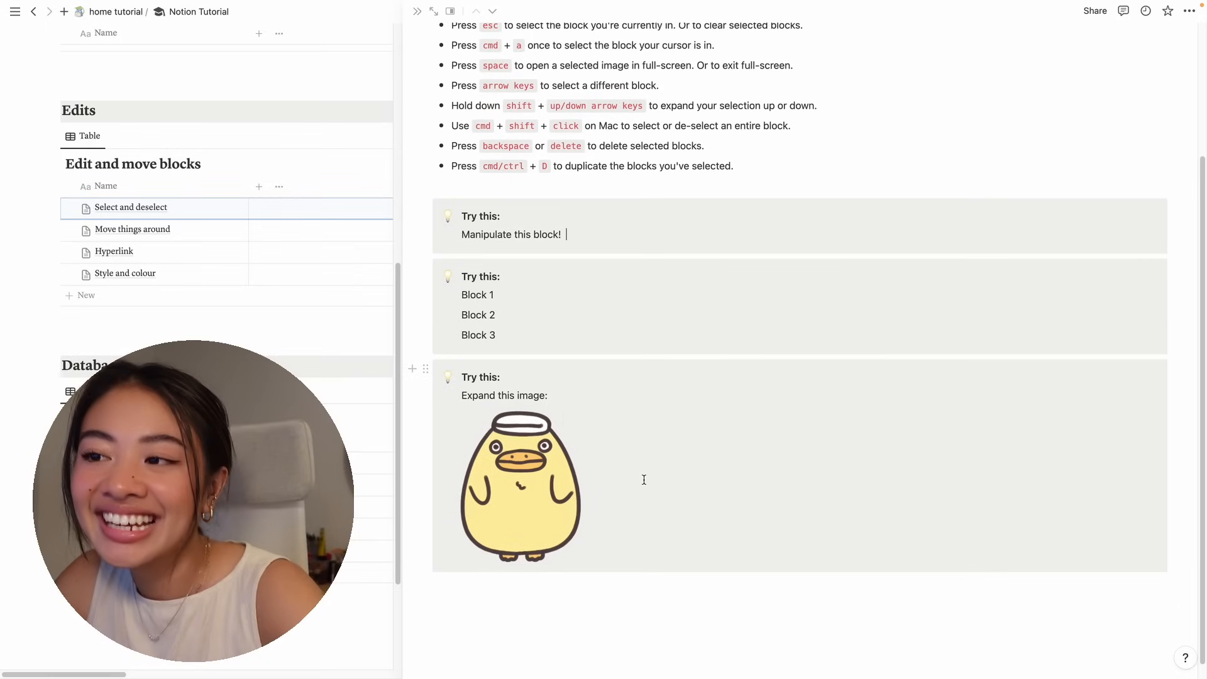
pyautogui.moveTo(627, 481)
pyautogui.mouseDown()
pyautogui.moveTo(581, 483)
pyautogui.moveTo(622, 485)
pyautogui.mouseUp()
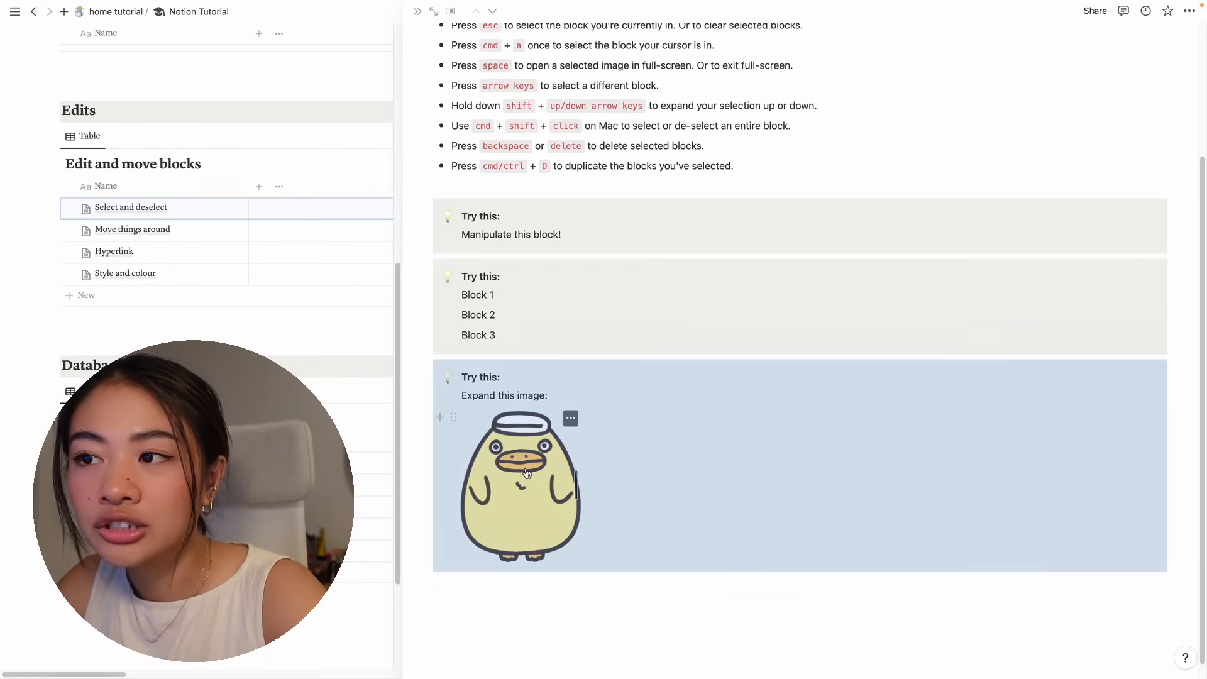
pyautogui.click(572, 481)
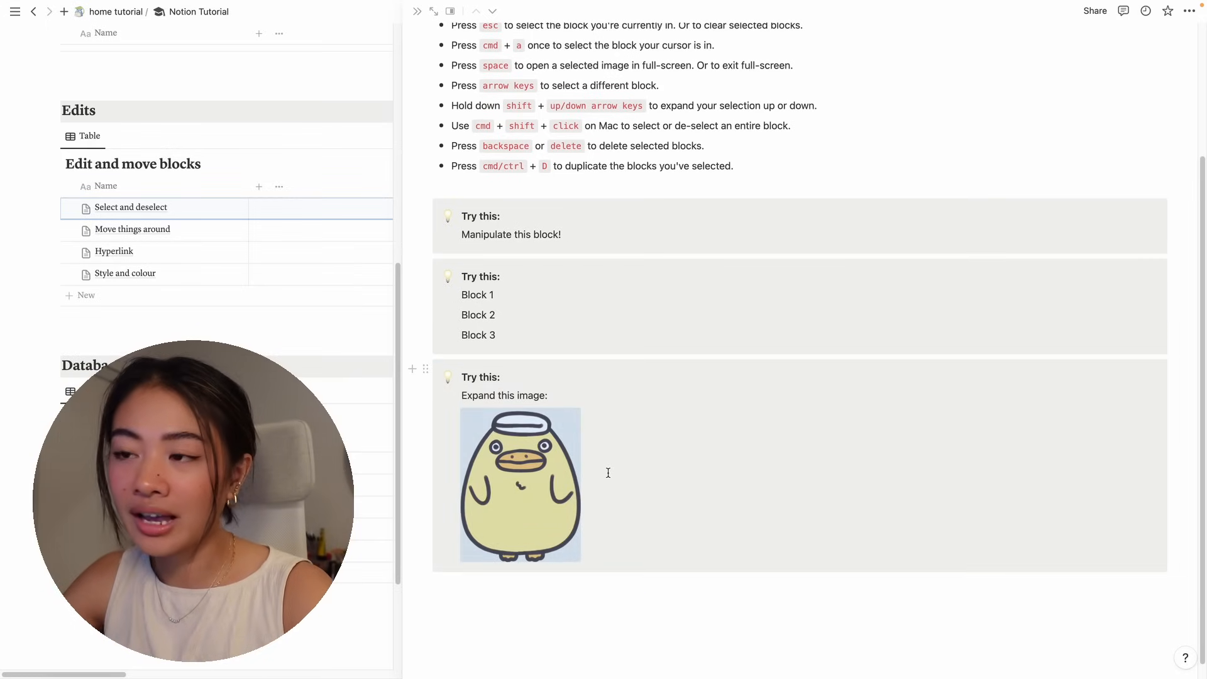
pyautogui.press('space')
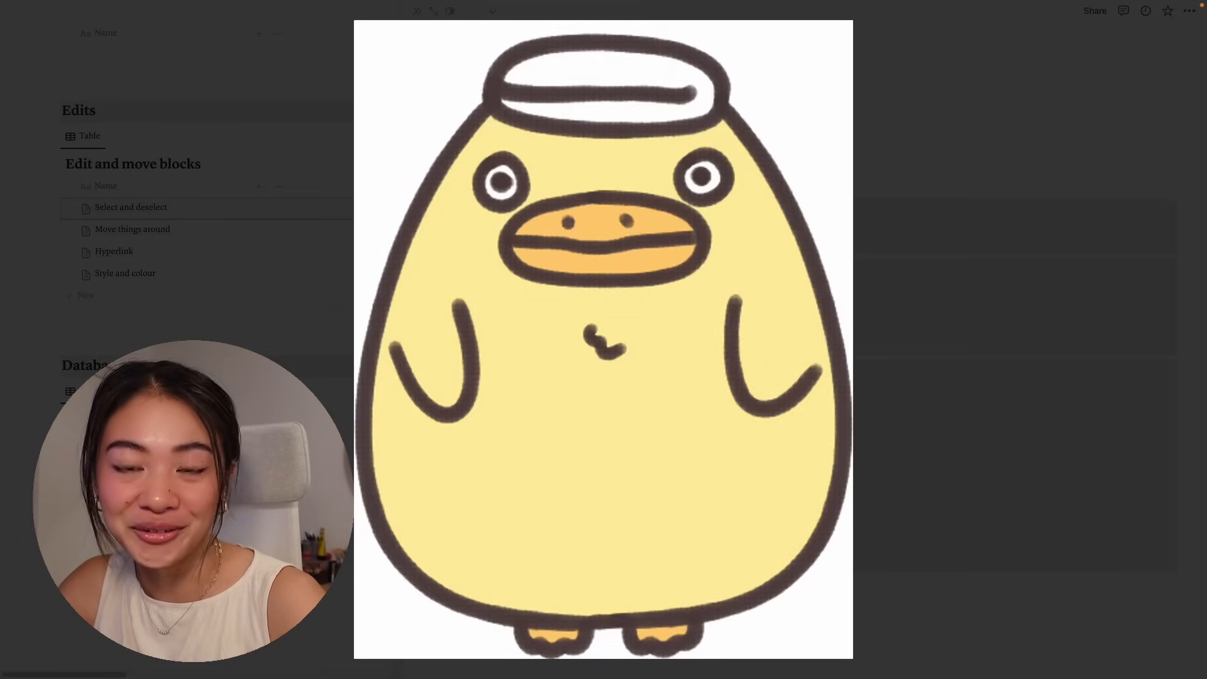
pyautogui.press('space')
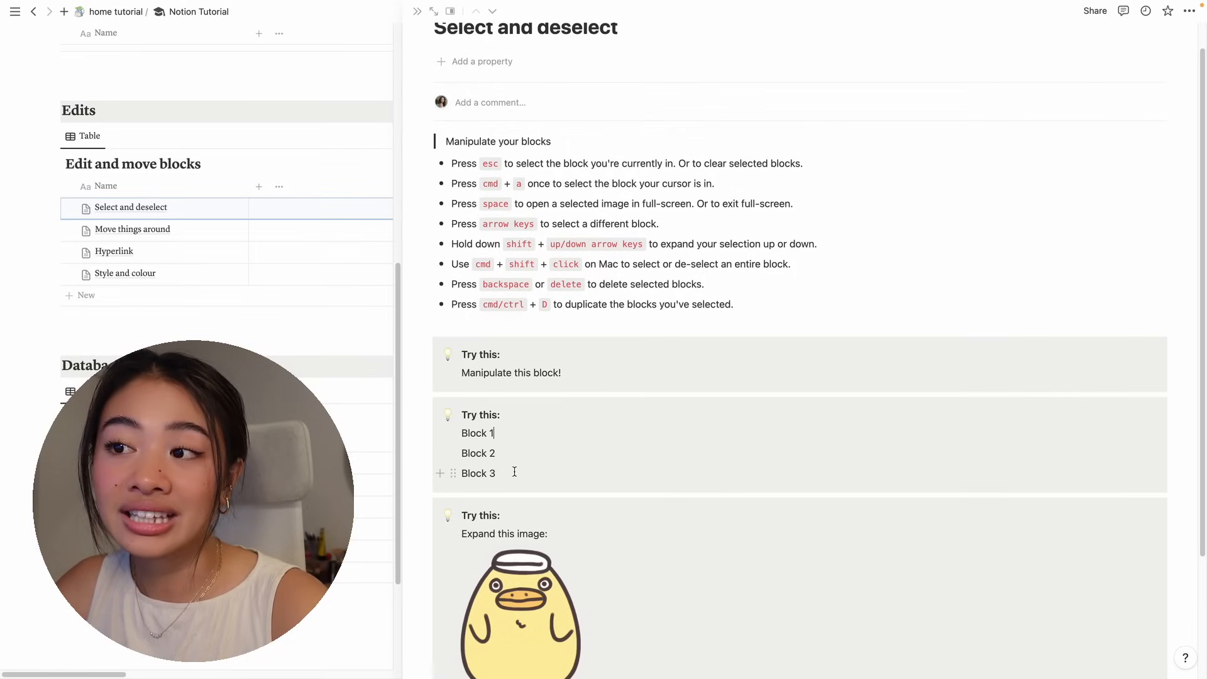
# Select Block 1, Block 2 and Block 3 together in the second callout, delete them, and undo the deletion
pyautogui.keyDown('shift'); pyautogui.keyDown('super'); pyautogui.click(514, 471); pyautogui.keyUp('super'); pyautogui.keyUp('shift')
pyautogui.keyDown('shift'); pyautogui.keyDown('super'); pyautogui.click(512, 455); pyautogui.keyUp('super'); pyautogui.keyUp('shift')
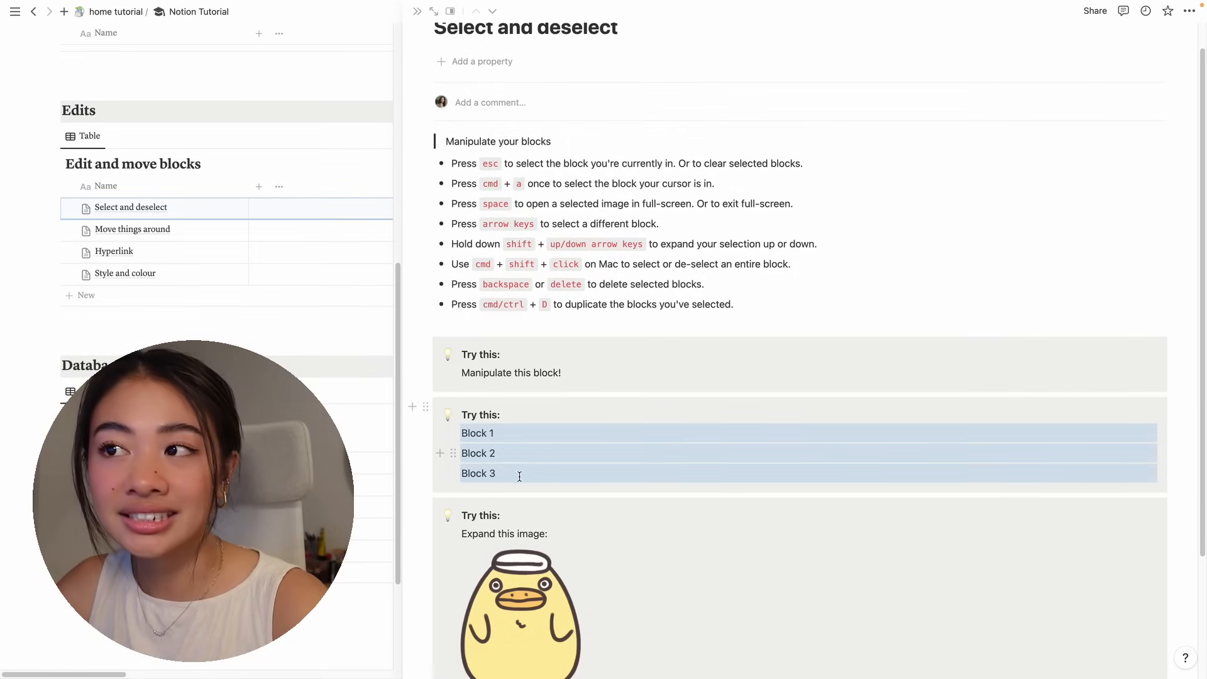
pyautogui.press('BackSpace')
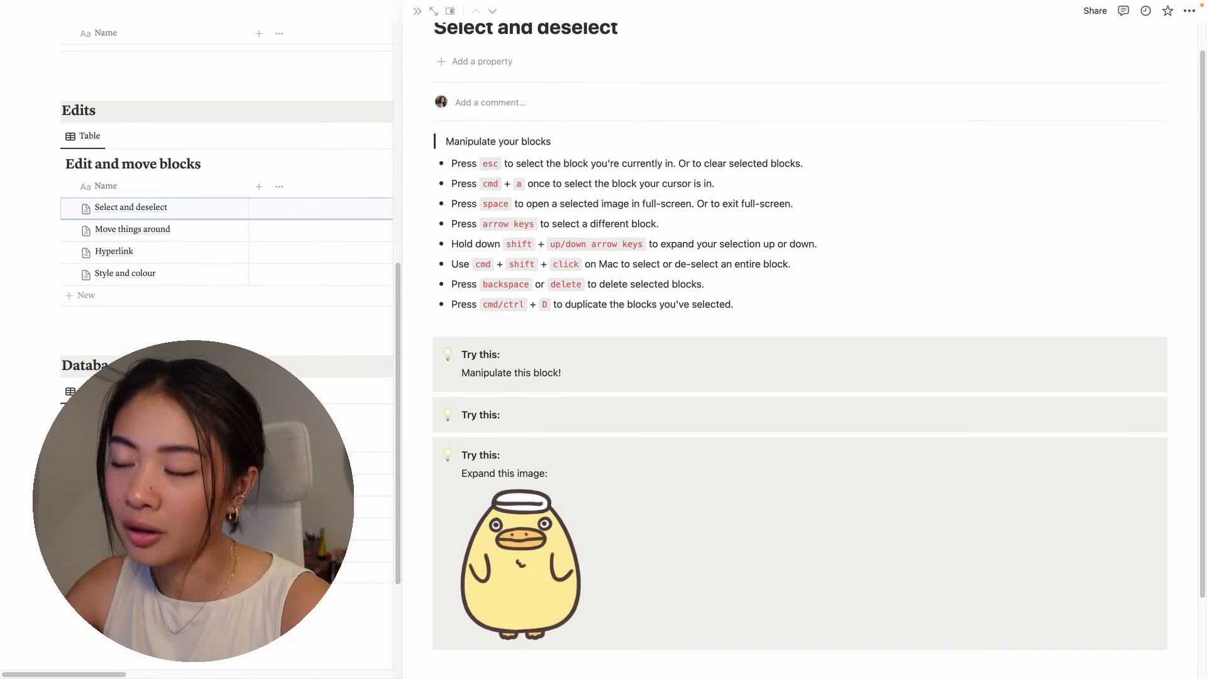
pyautogui.press('super+z')
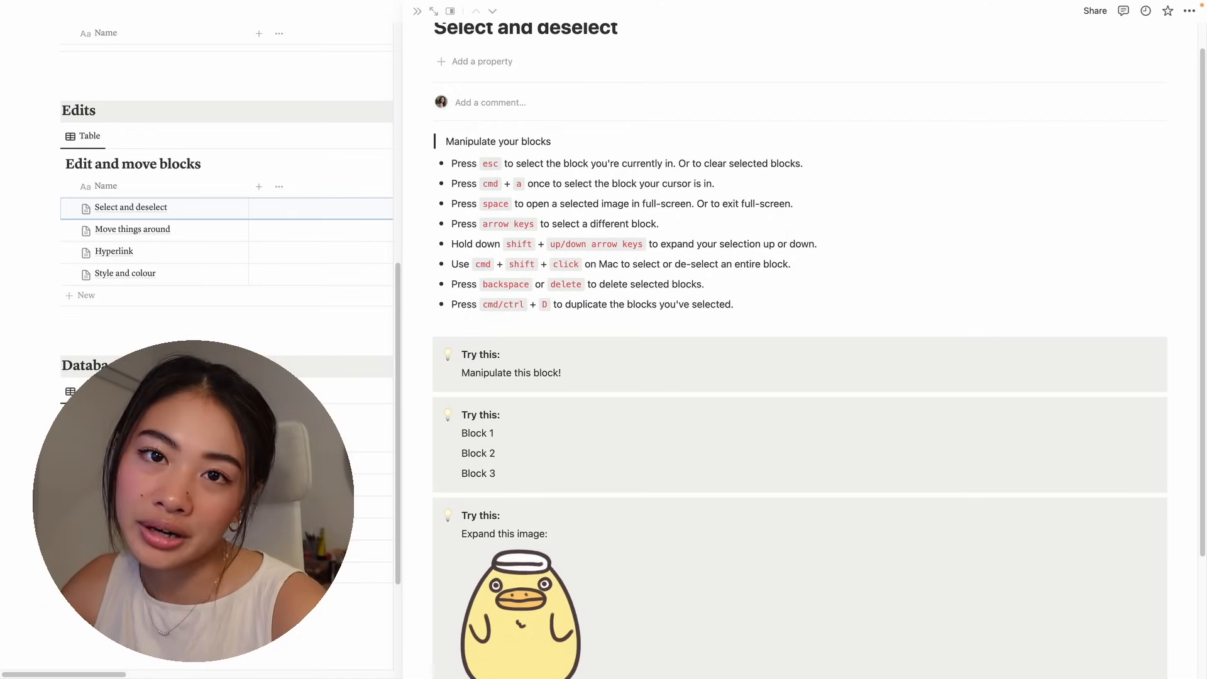
# Open the Move things around page and reorder the callout's blocks so task 1 comes before task 2 and task 3
pyautogui.click(223, 229)
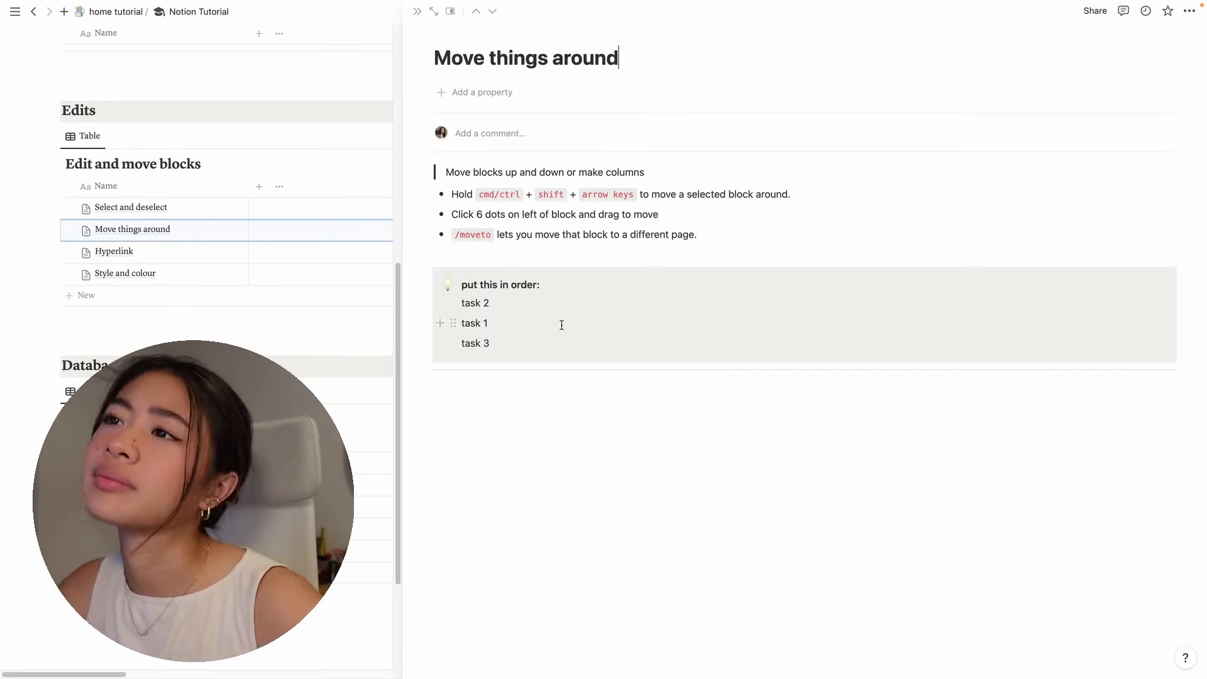
pyautogui.moveTo(489, 323)
pyautogui.mouseDown()
pyautogui.moveTo(463, 310)
pyautogui.moveTo(475, 322)
pyautogui.mouseUp()
pyautogui.click(476, 324)
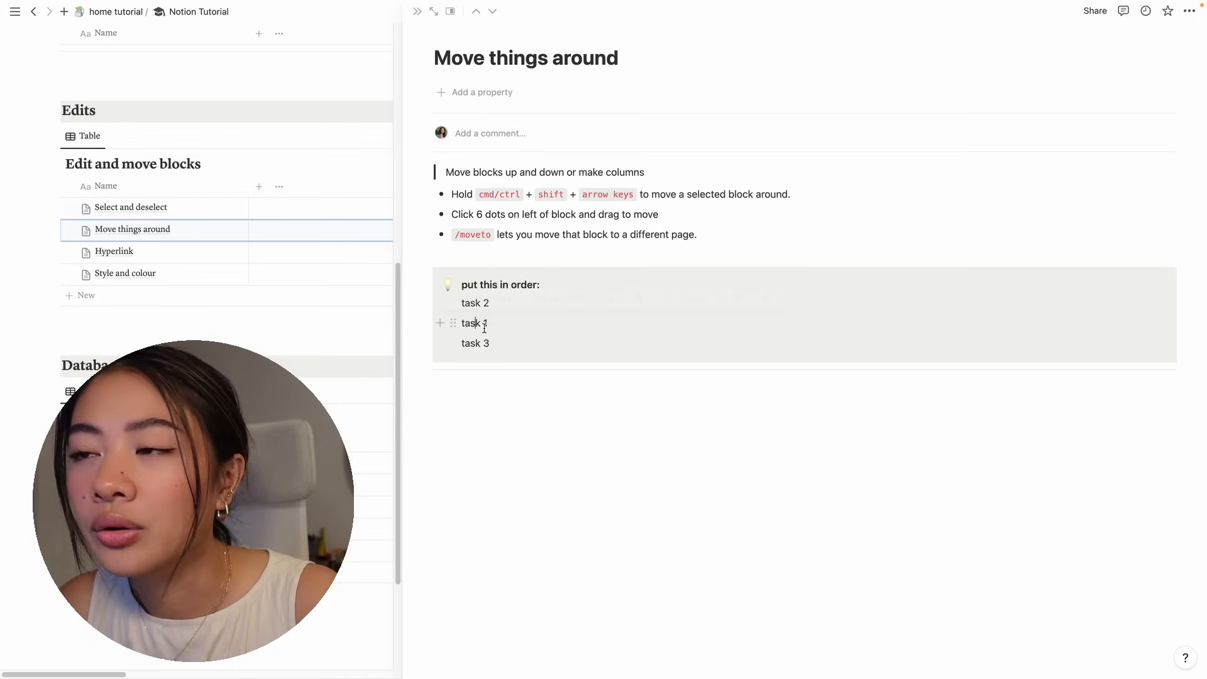
pyautogui.click(492, 324)
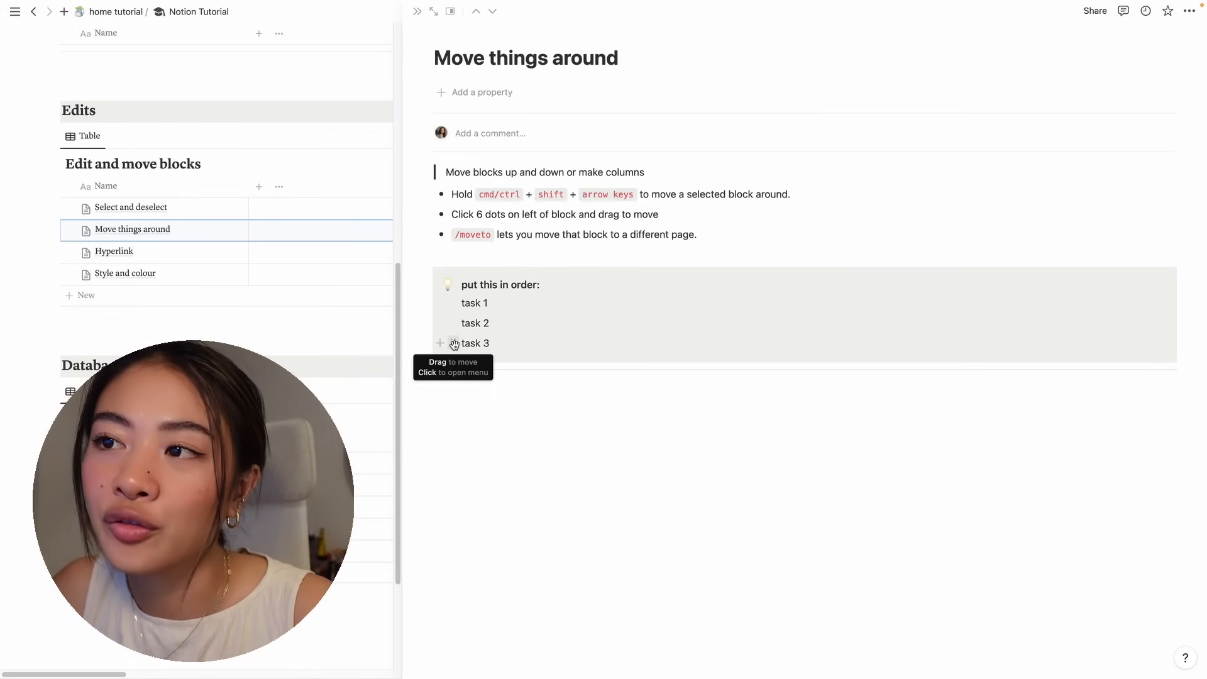
pyautogui.moveTo(454, 344)
pyautogui.mouseDown()
pyautogui.moveTo(461, 307)
pyautogui.moveTo(459, 356)
pyautogui.mouseUp()
# Run the "/moveto" command in a new block below the divider under the task callout
pyautogui.click(573, 412)
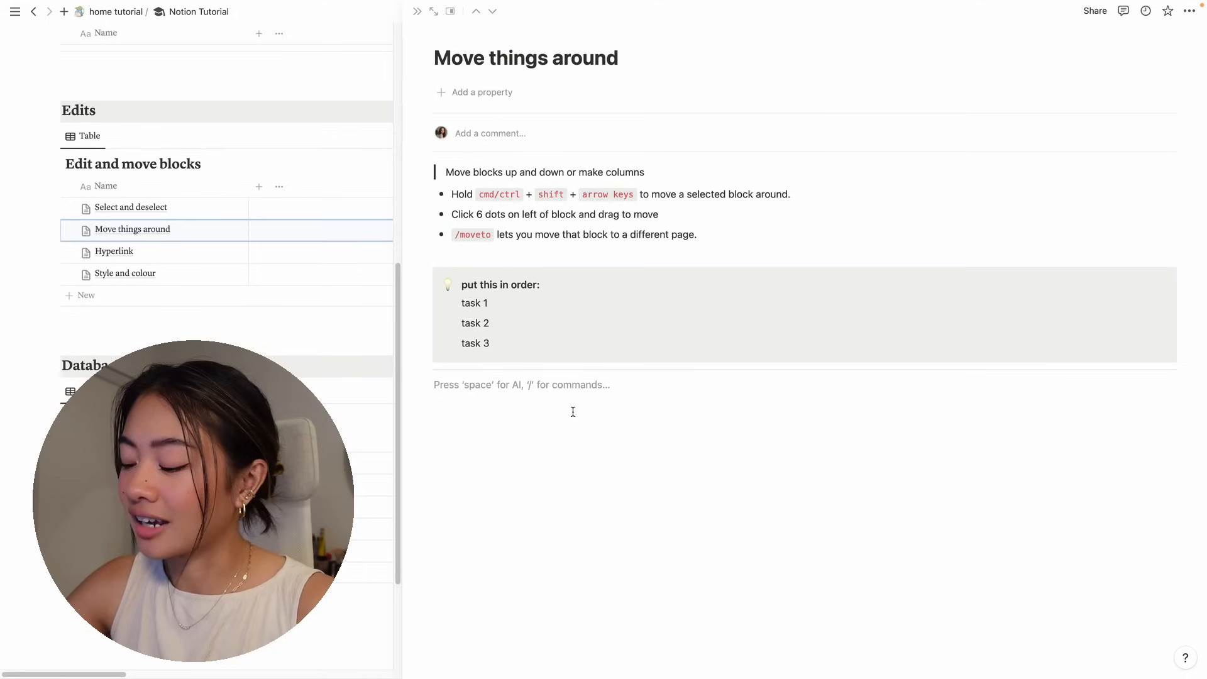
pyautogui.write('/moveto')
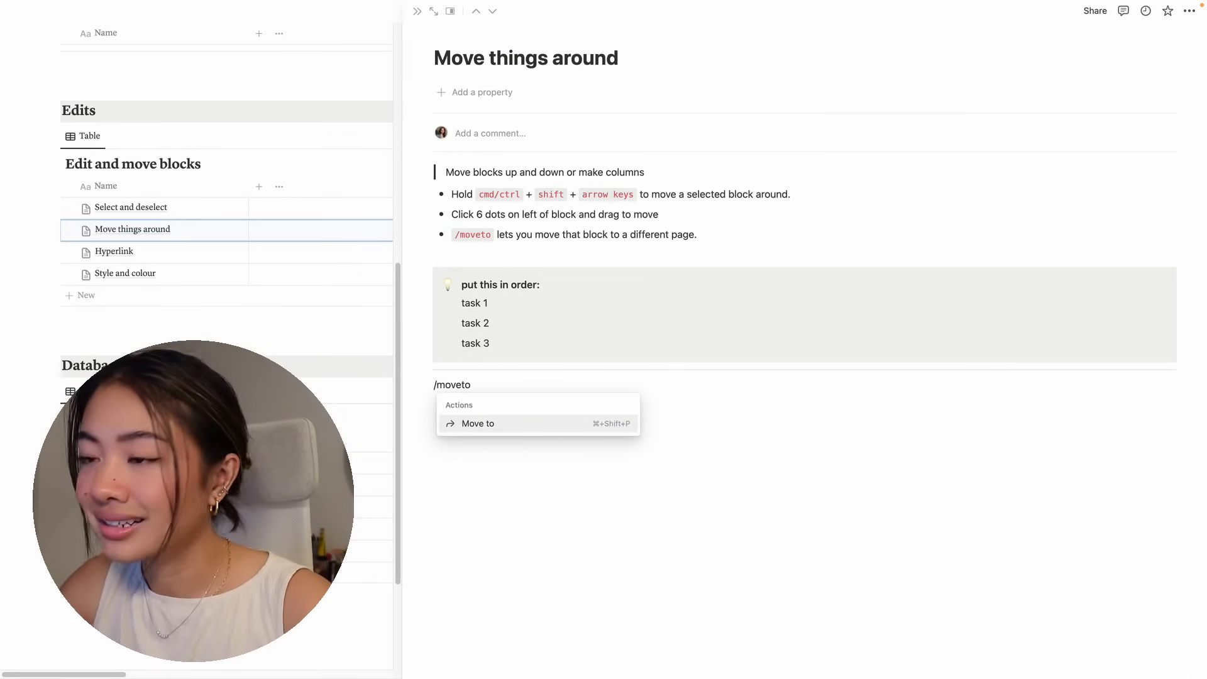
pyautogui.press('Return')
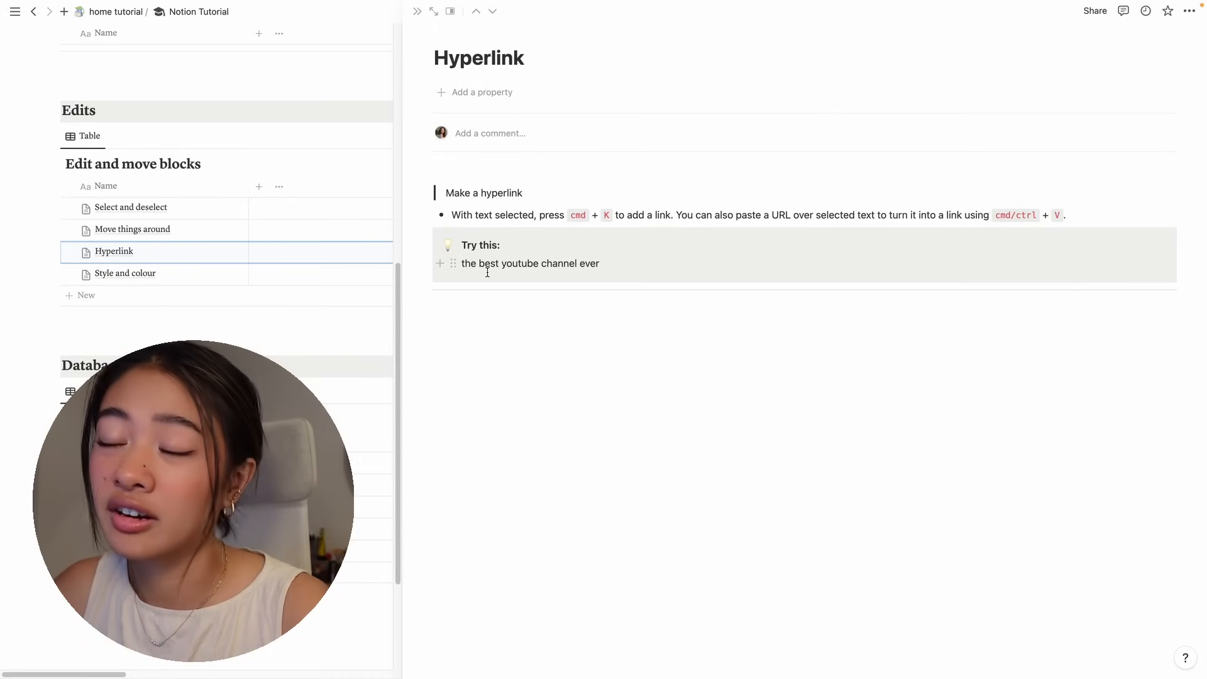
# Switch to Chrome and copy the web address of the open YouTube channel page
pyautogui.moveTo(366, 676)
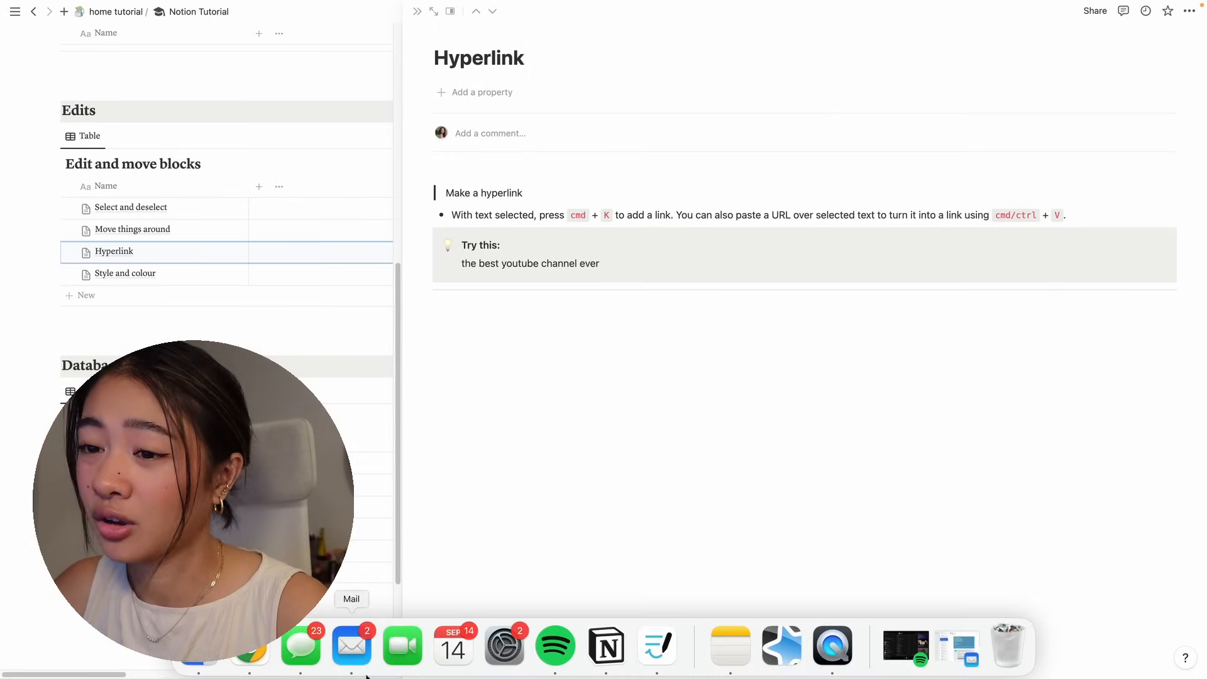
pyautogui.click(264, 650)
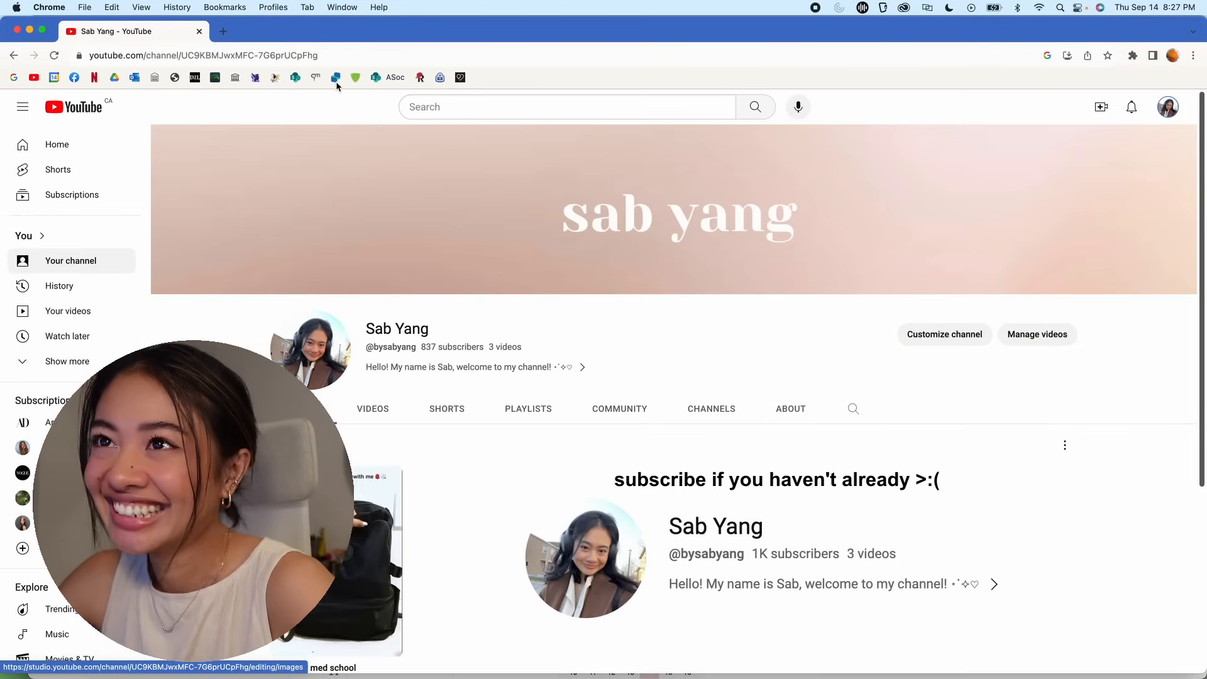
pyautogui.click(331, 56)
pyautogui.press('super+c')
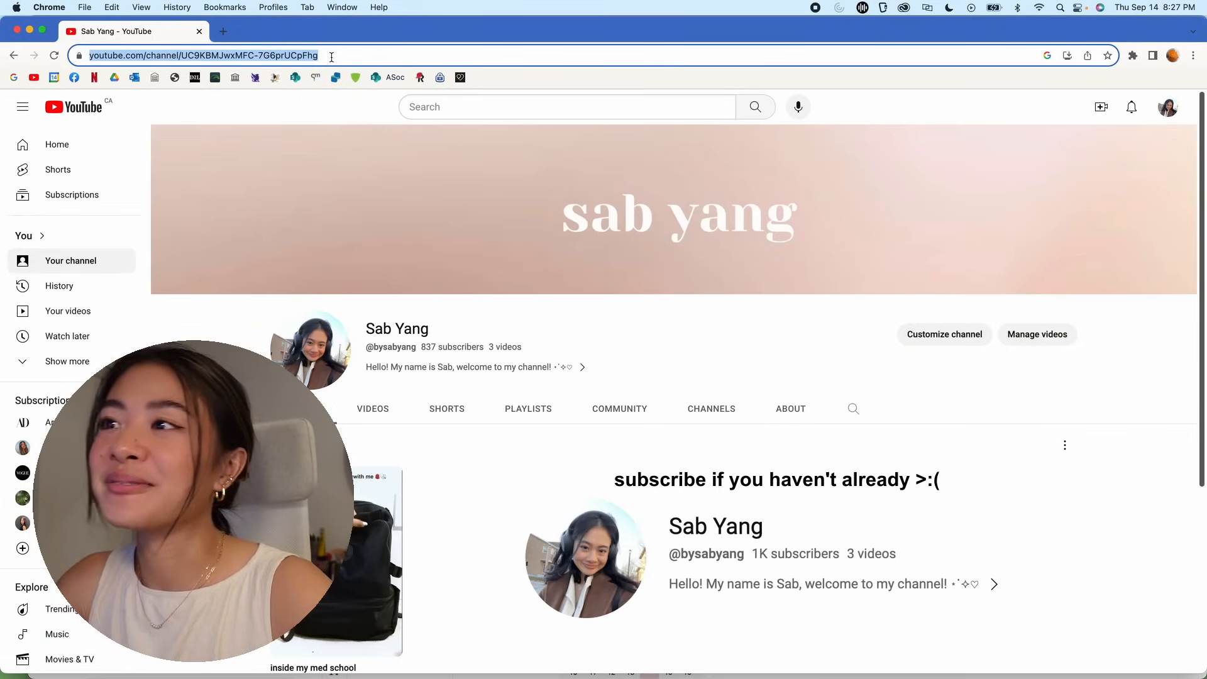
# Switch back to Notion and link the text "the best youtube channel ever" to the copied YouTube channel address
pyautogui.moveTo(625, 677)
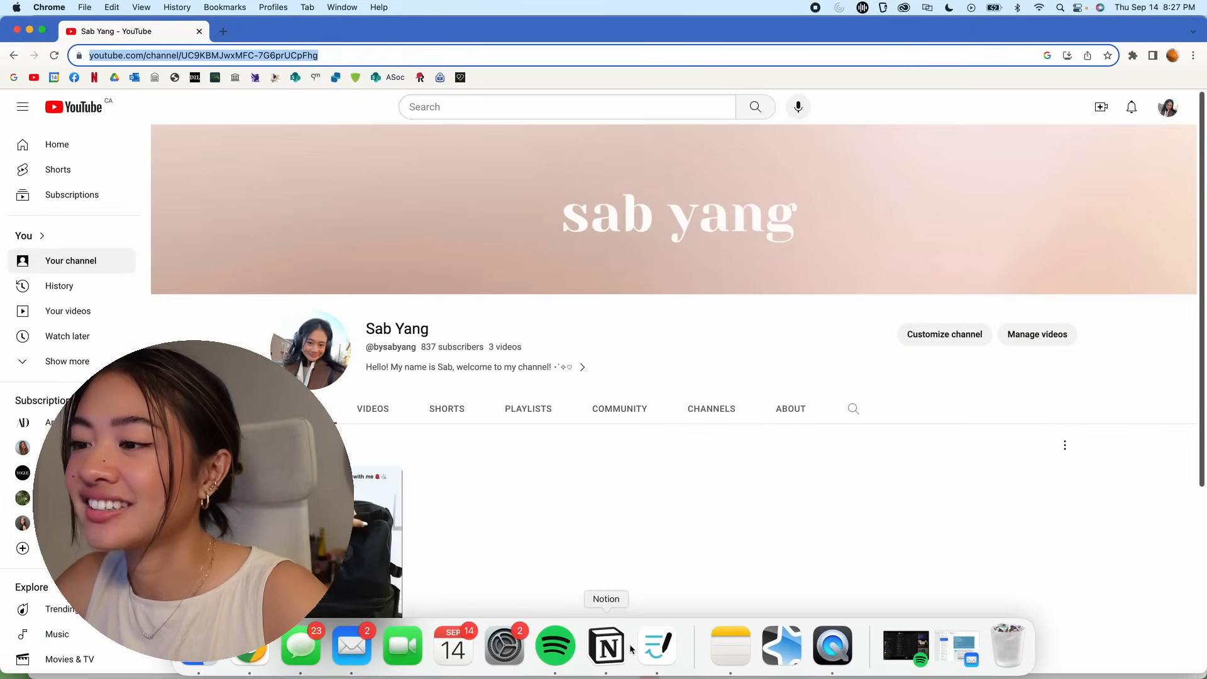
pyautogui.click(607, 648)
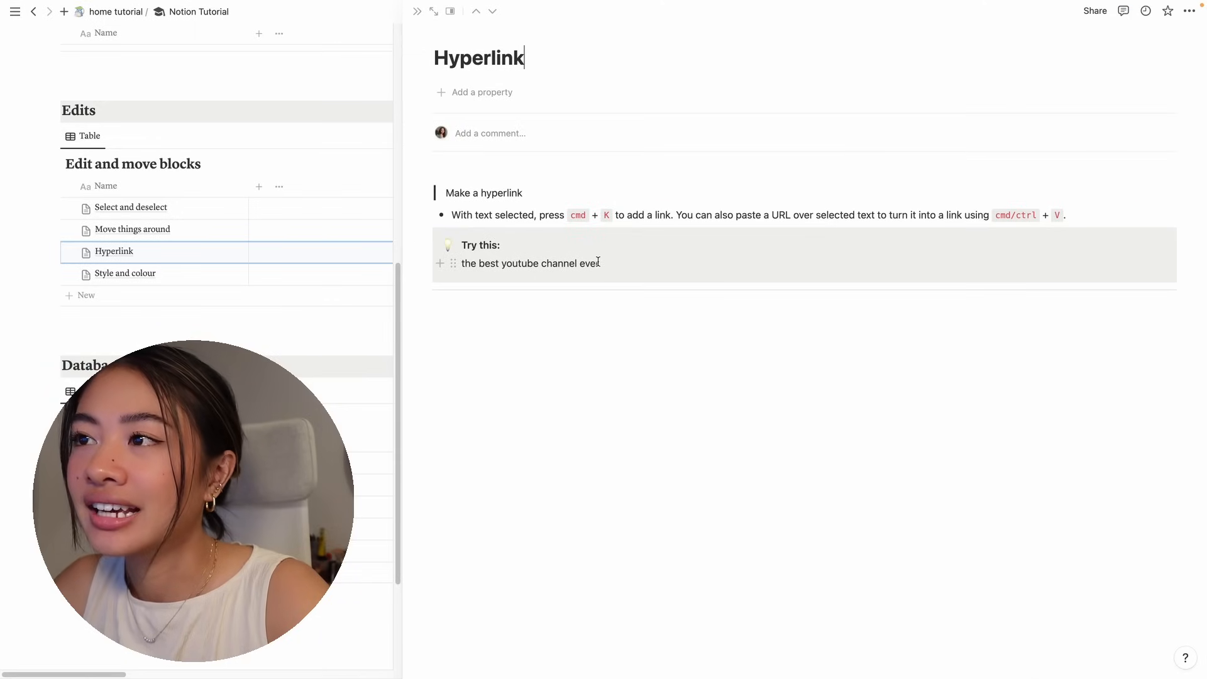
pyautogui.moveTo(604, 263); pyautogui.dragTo(477, 254)
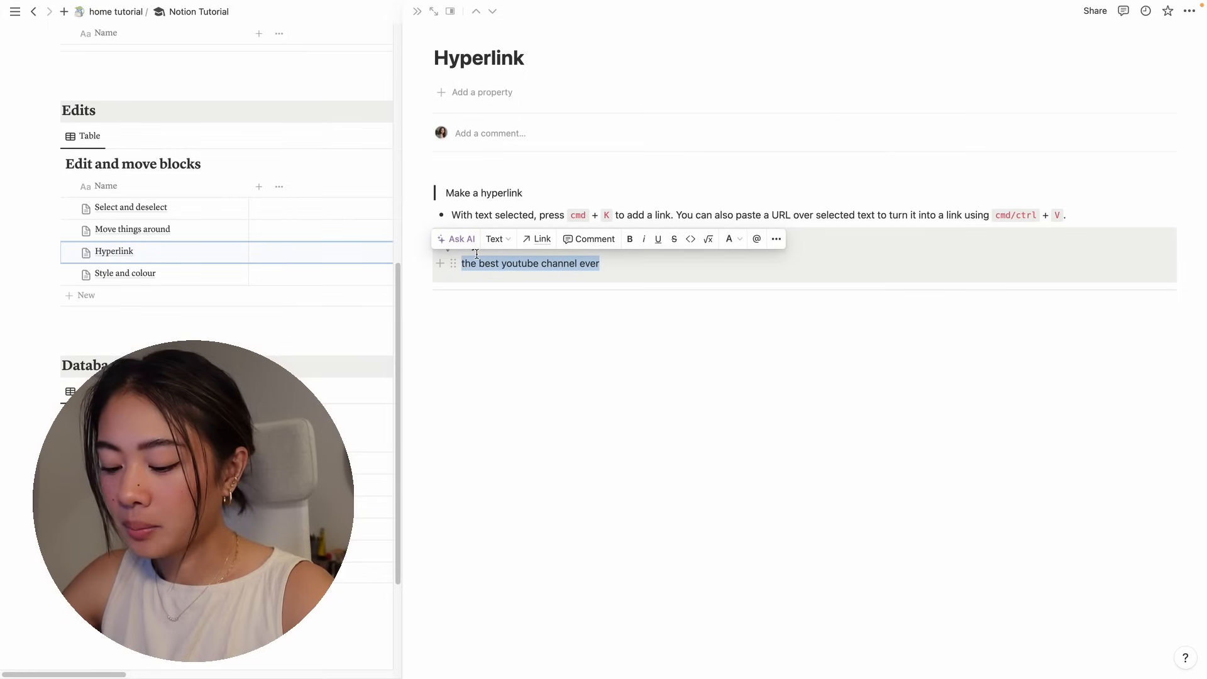
pyautogui.press('super+k')
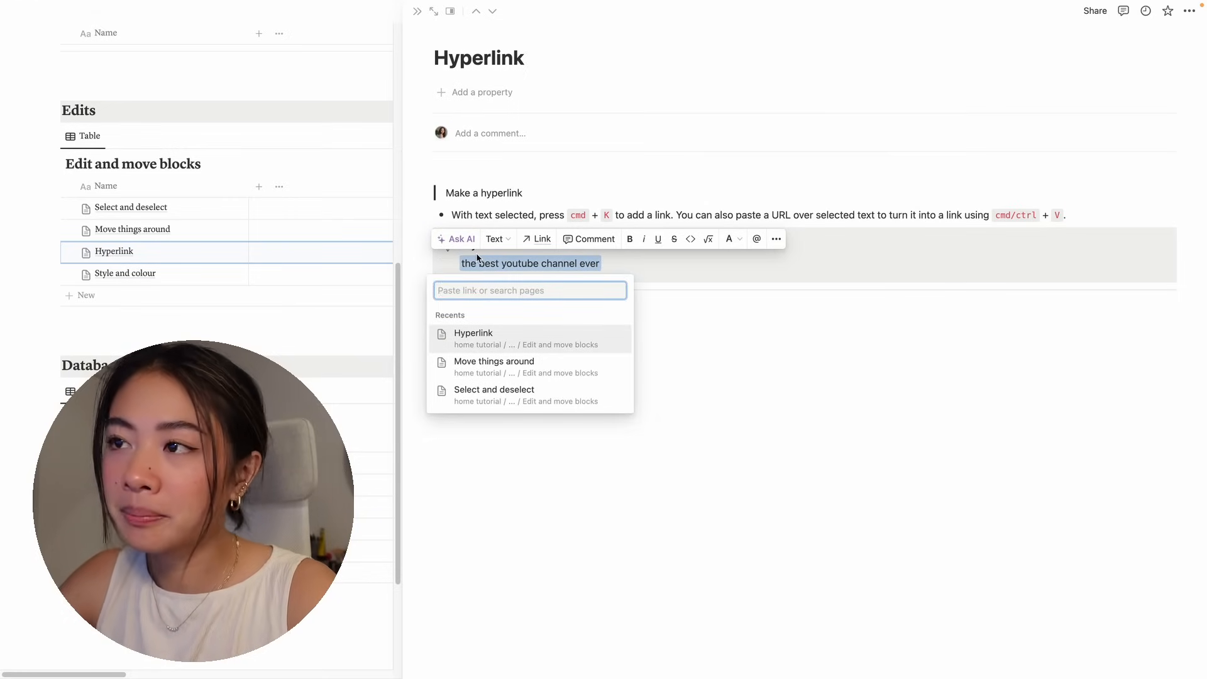
pyautogui.press('super+v')
pyautogui.press('Return')
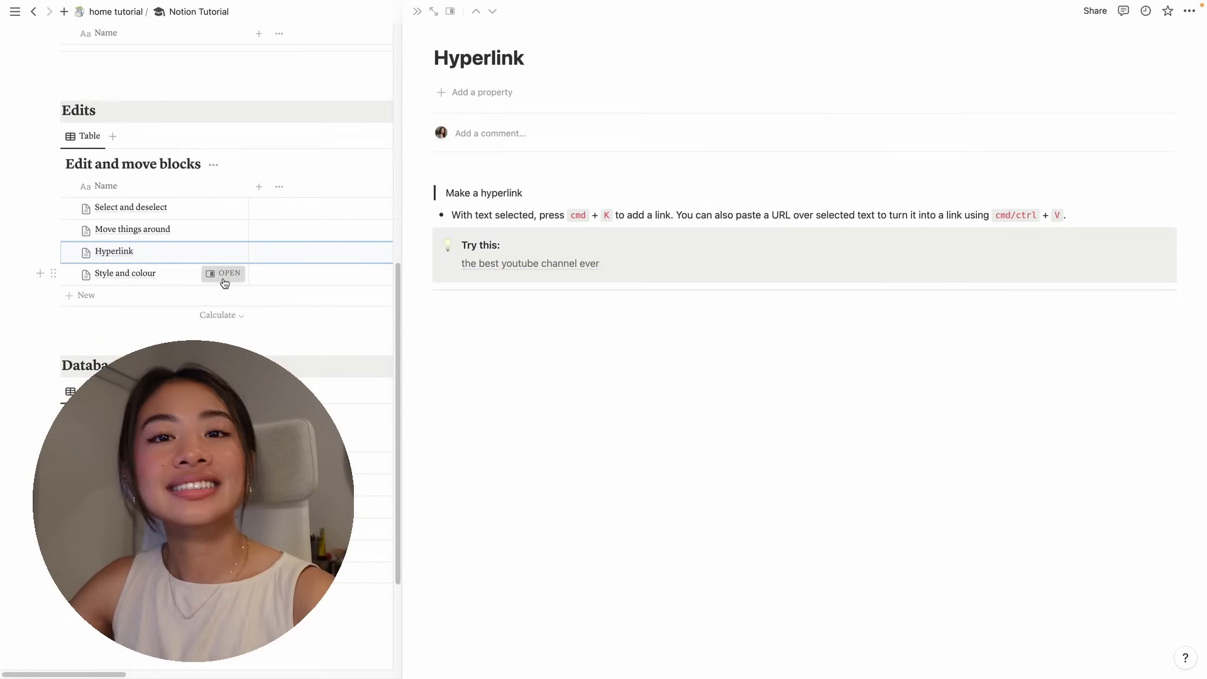
# Open the Style and colour page and add a bold "bold" line and an italic "italicize" line below the Style callout's divider, using Markdown markers
pyautogui.click(224, 275)
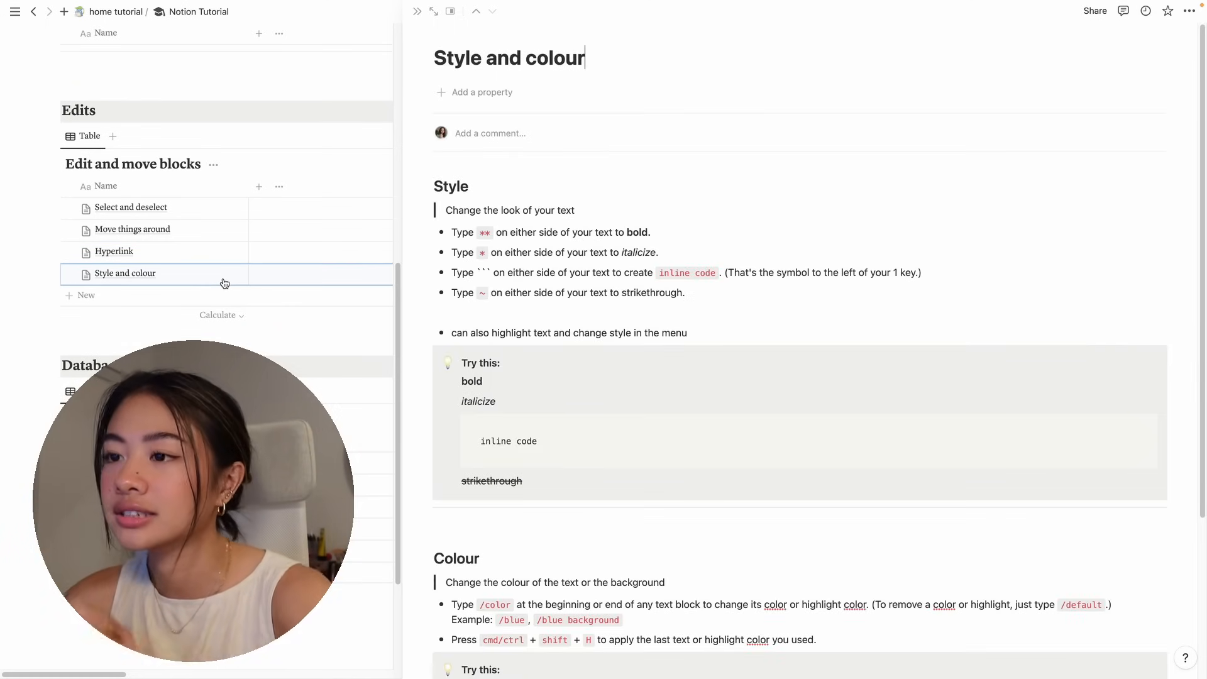
pyautogui.scroll(-2, 519, 428)
pyautogui.click(519, 428)
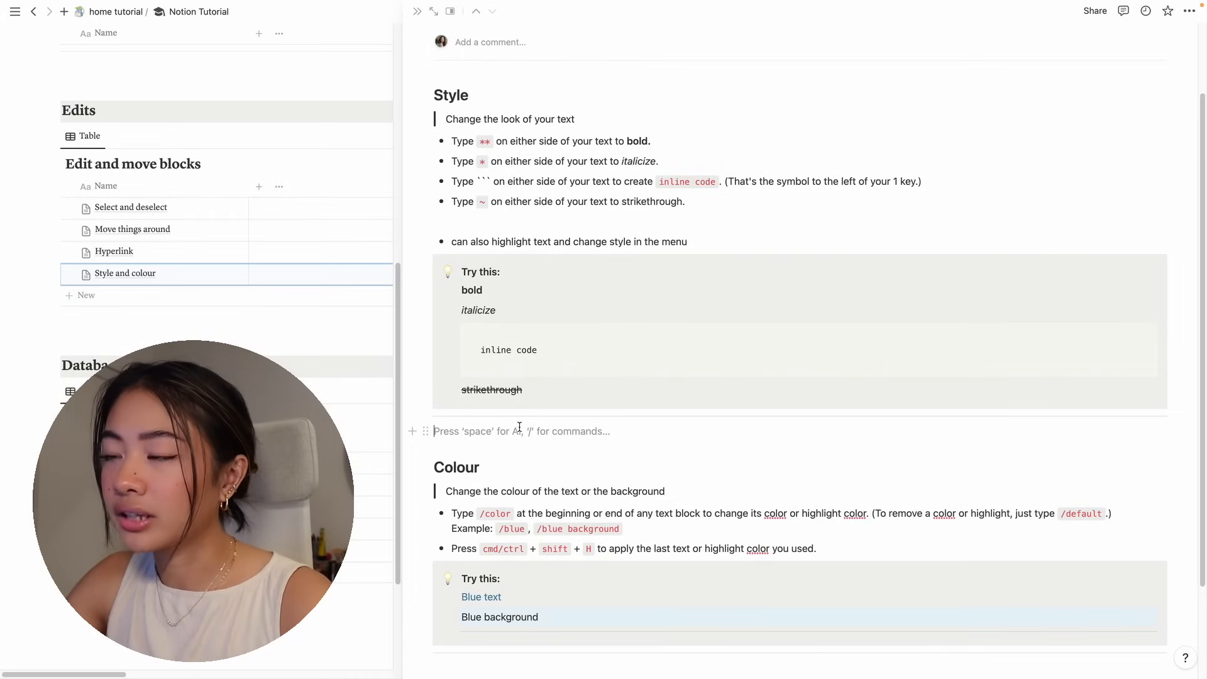
pyautogui.write('**b')
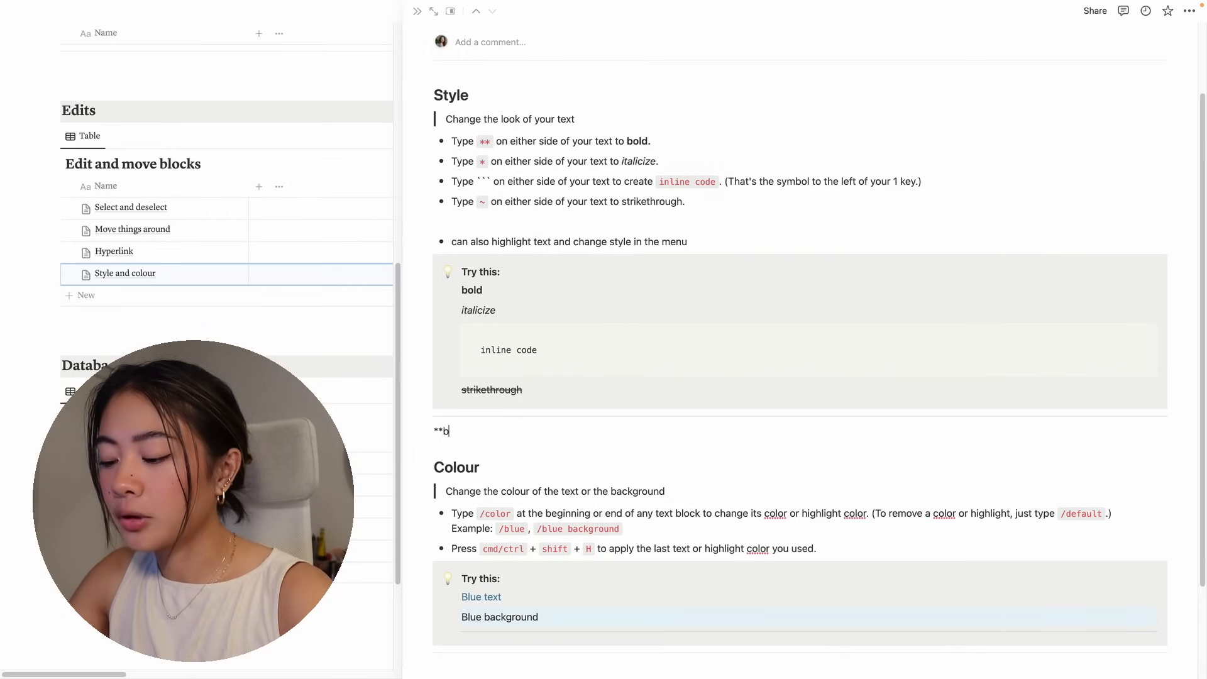
pyautogui.write('old**')
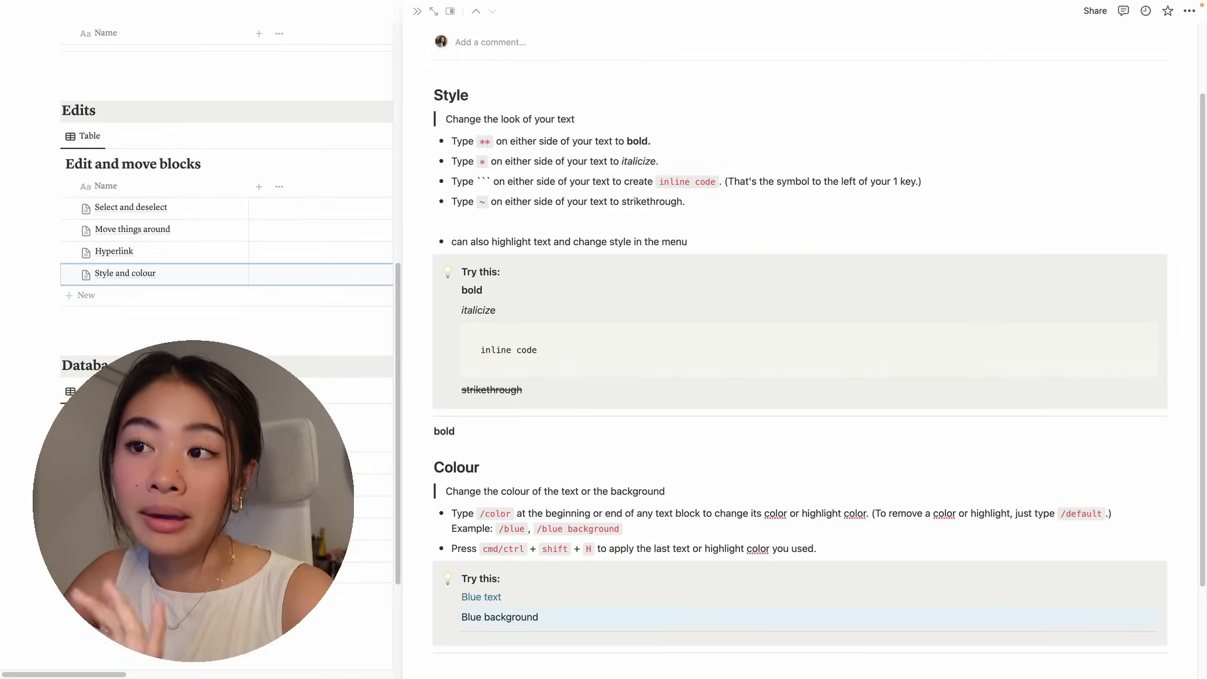
pyautogui.press('Return')
pyautogui.write('*italicize*')
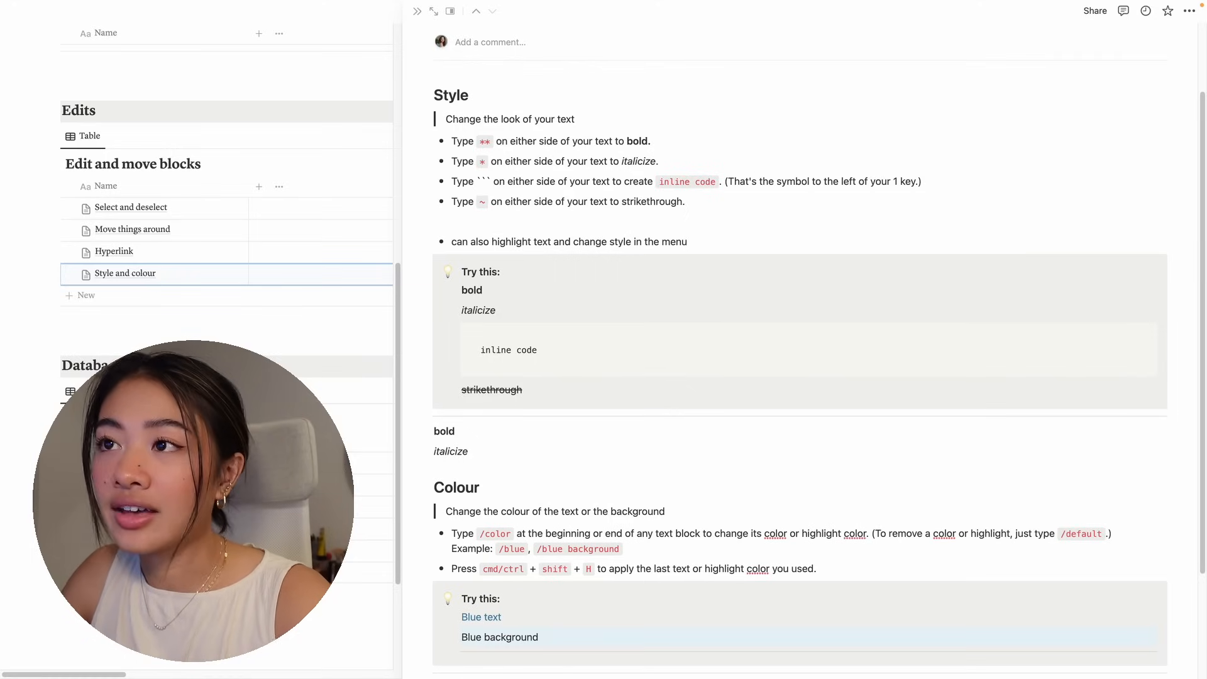
# Add a code block containing "inline code" below the italic line, and exit it to a new empty block underneath
pyautogui.press('Return')
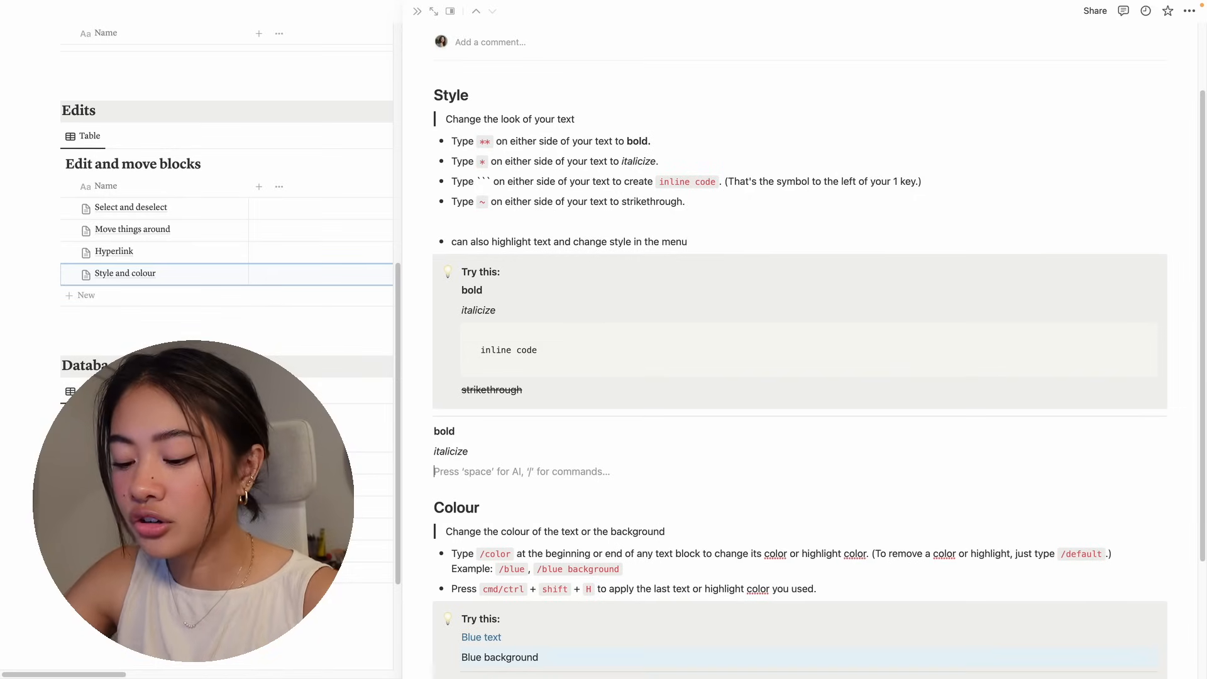
pyautogui.write('```')
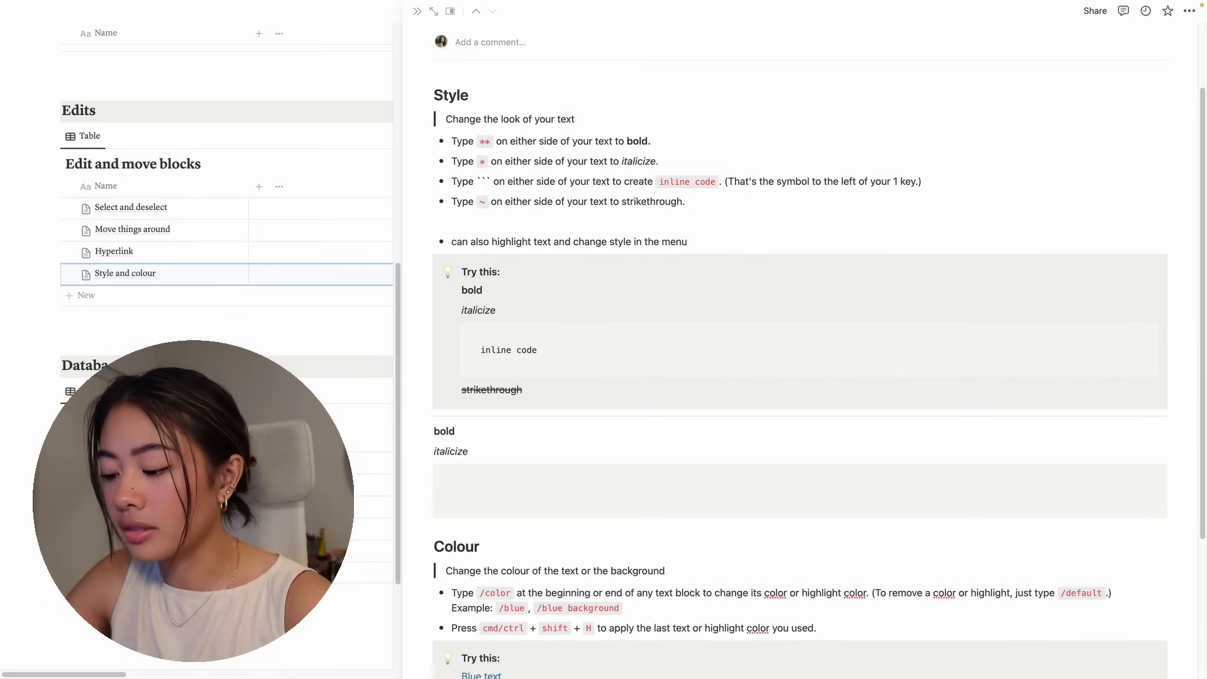
pyautogui.write('inline co')
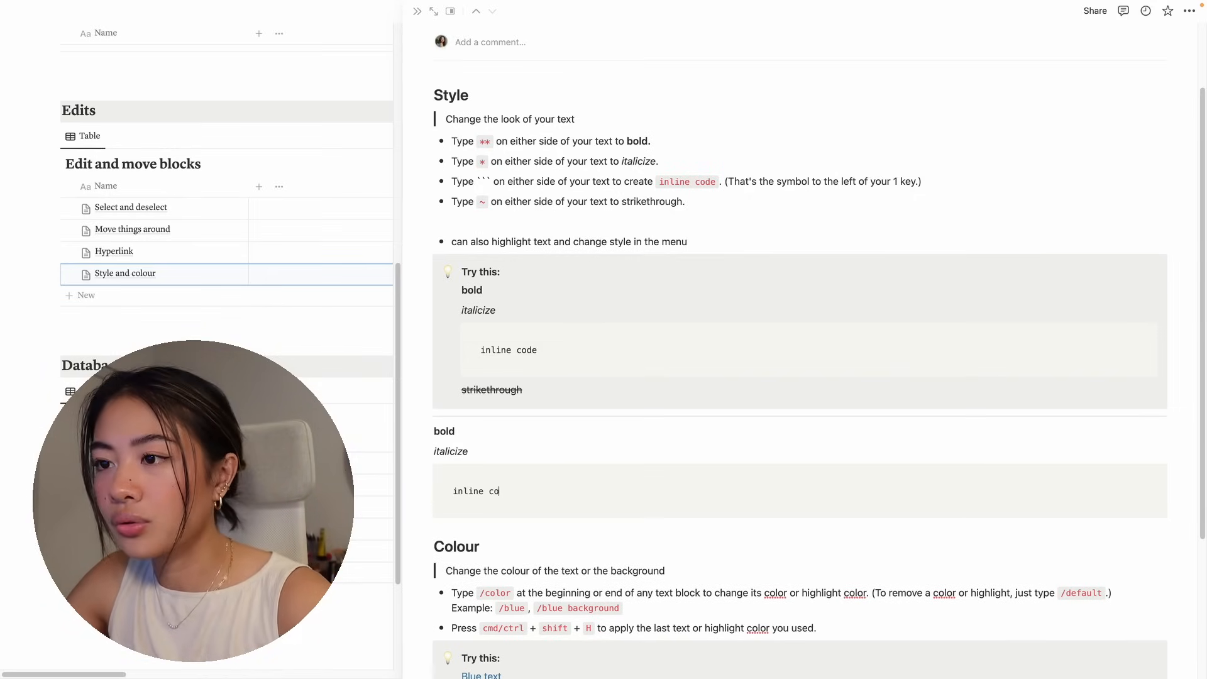
pyautogui.write('de')
pyautogui.hotkey('shift', 'Return')
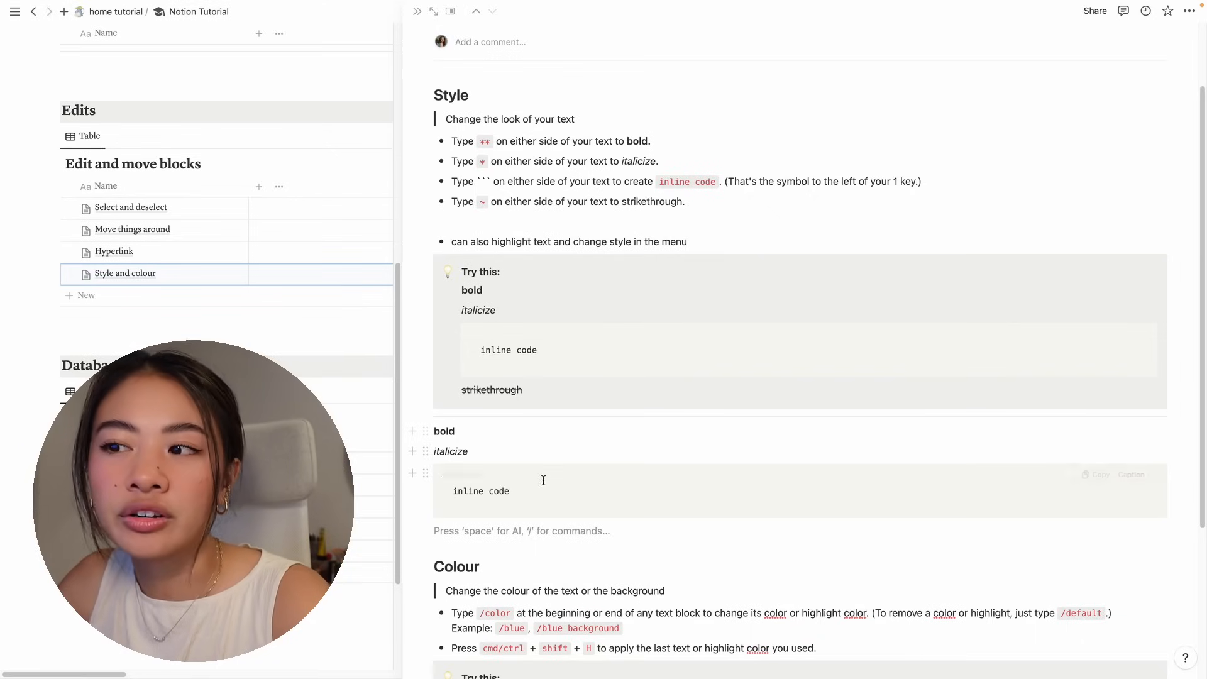
pyautogui.click(546, 491)
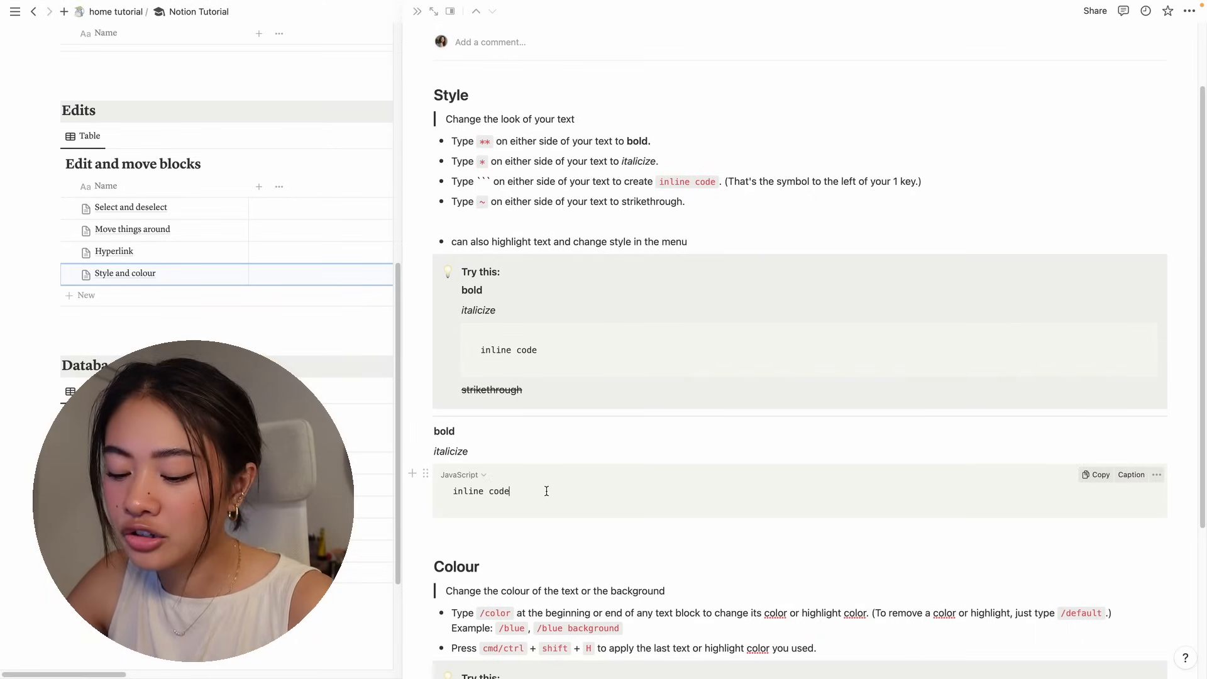
pyautogui.hotkey('shift', 'Return')
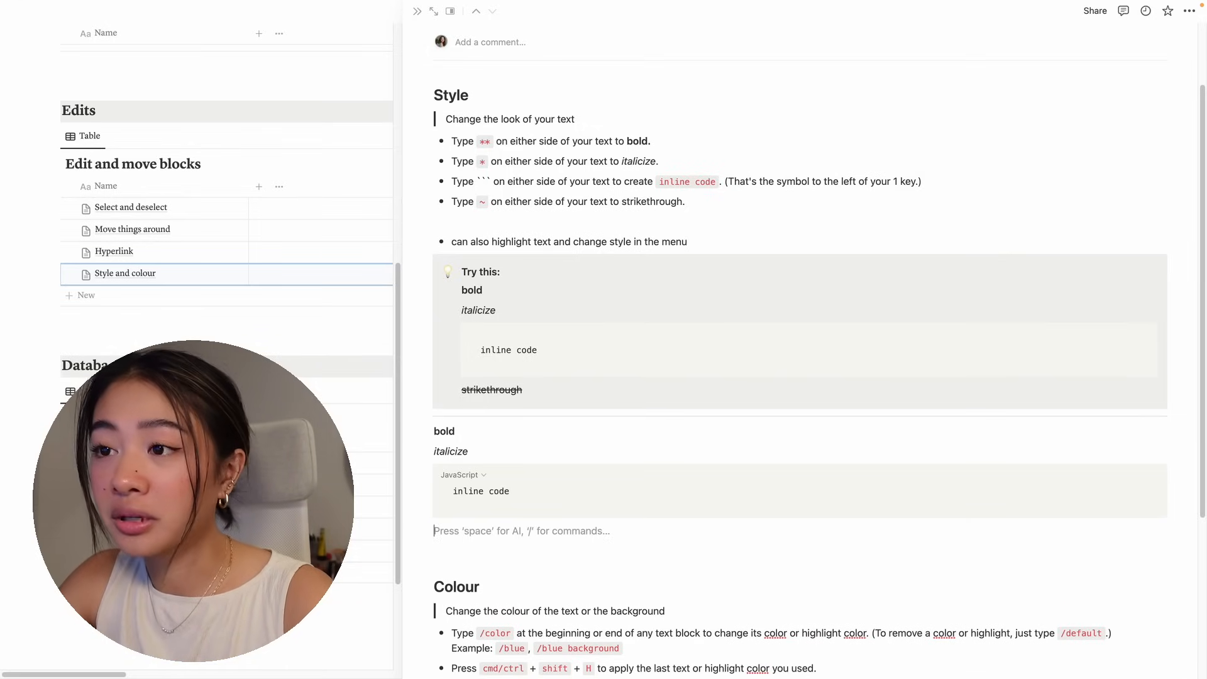
# Write "strikethrough" below the code block and strike it through with tilde markers
pyautogui.write('`')
pyautogui.press('BackSpace')
pyautogui.write('~')
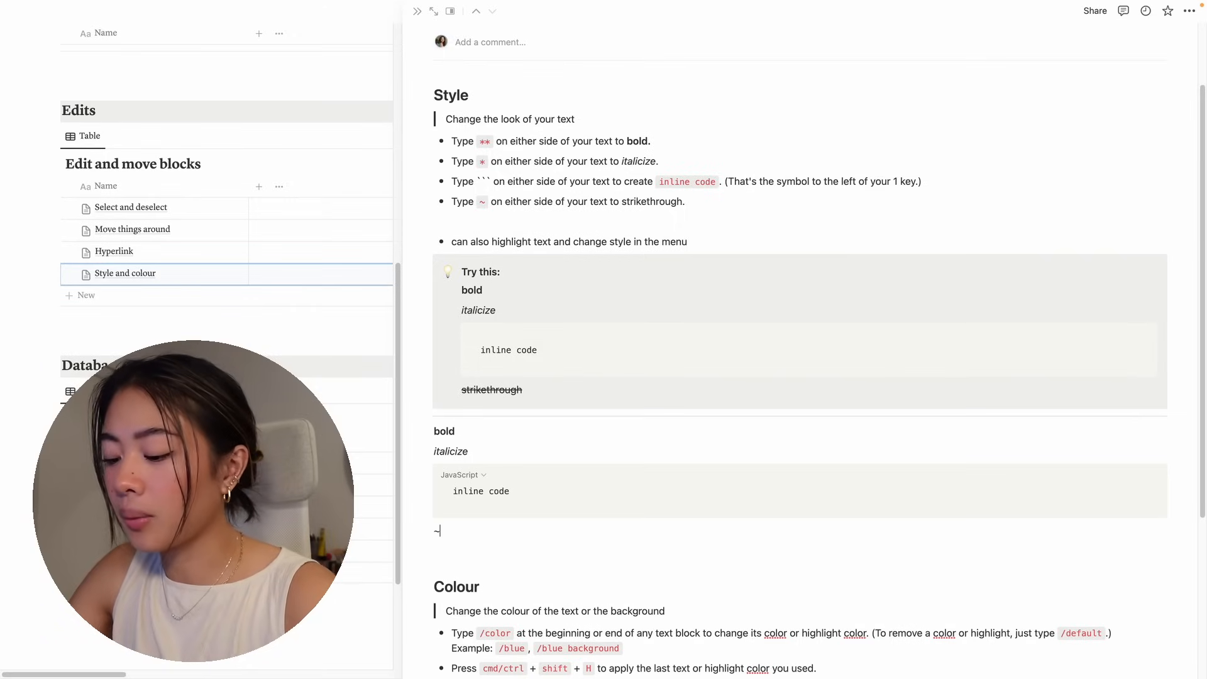
pyautogui.write('strikethrough')
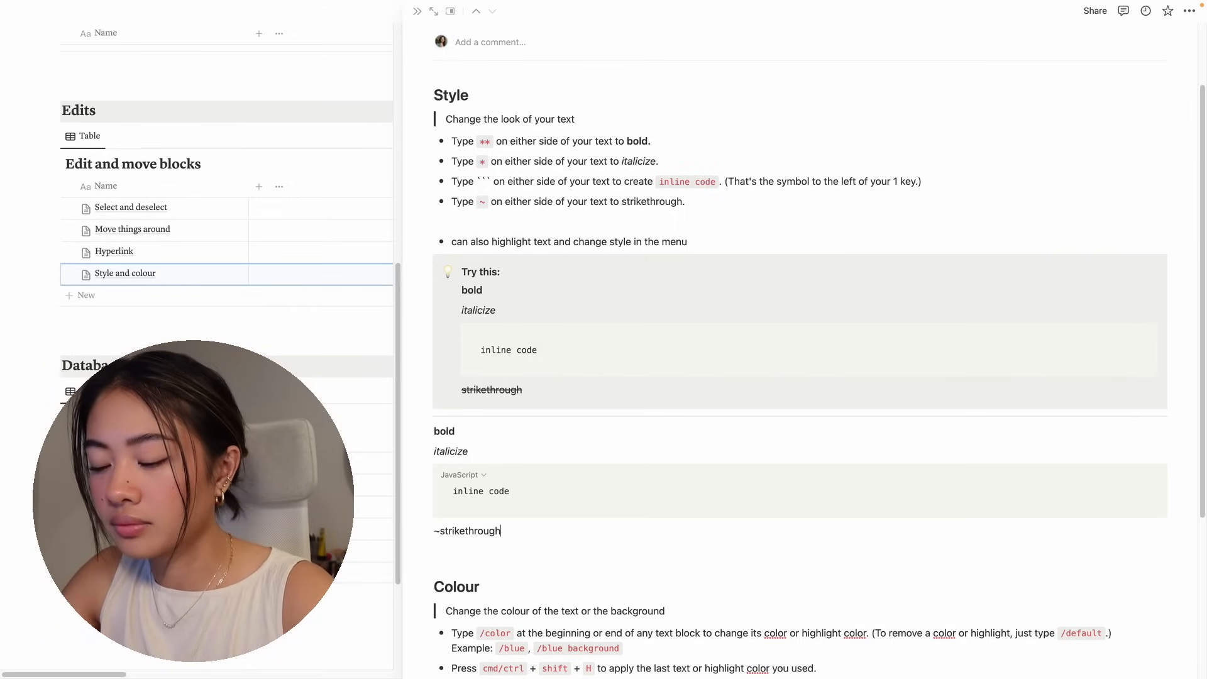
pyautogui.write('~')
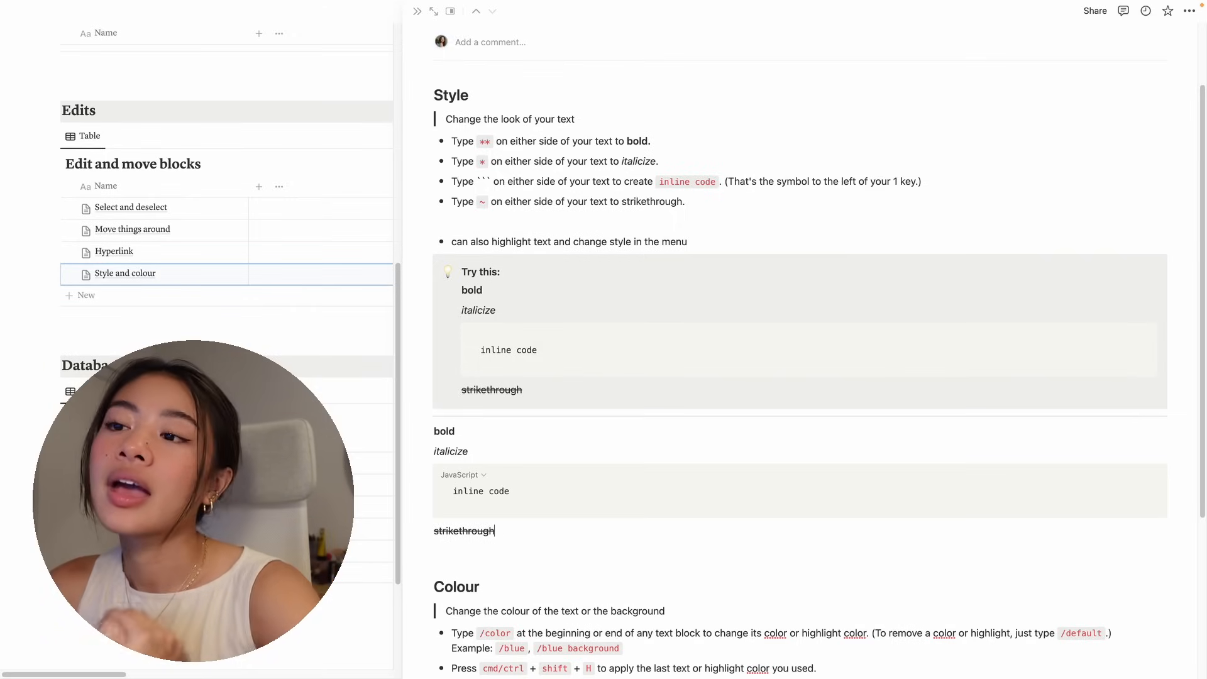
# Add a line reading "bold" below the strikethrough text and make the word bold using the text formatting options
pyautogui.press('Return')
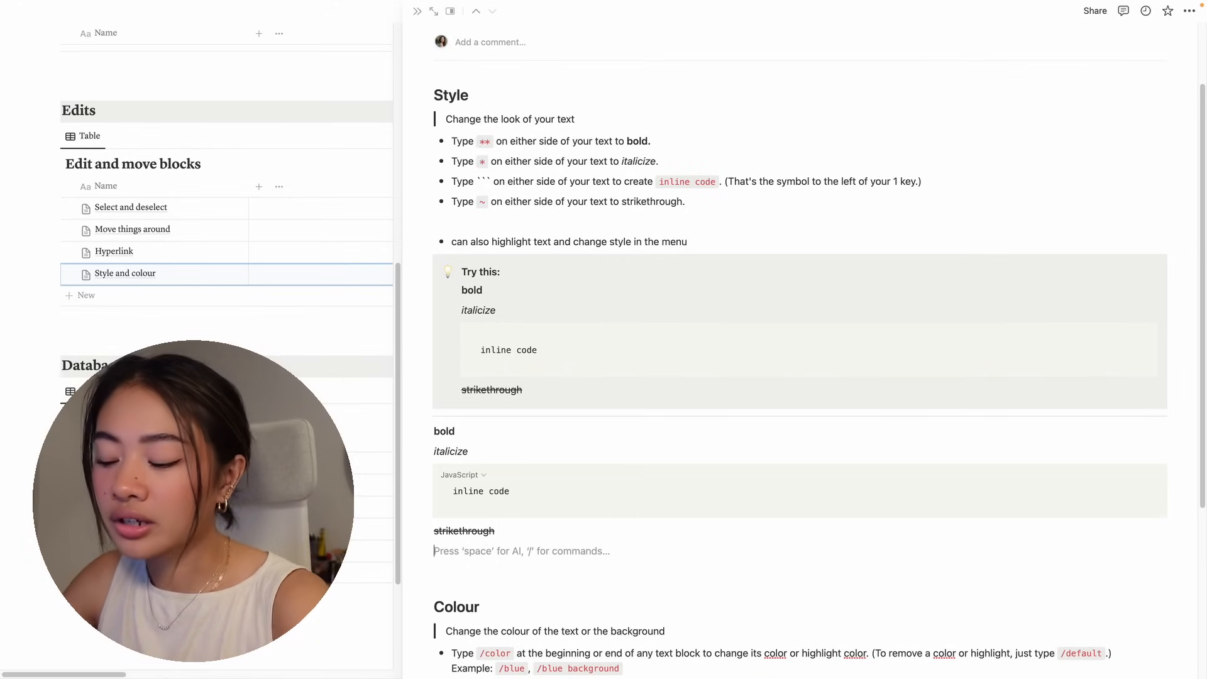
pyautogui.write('bold')
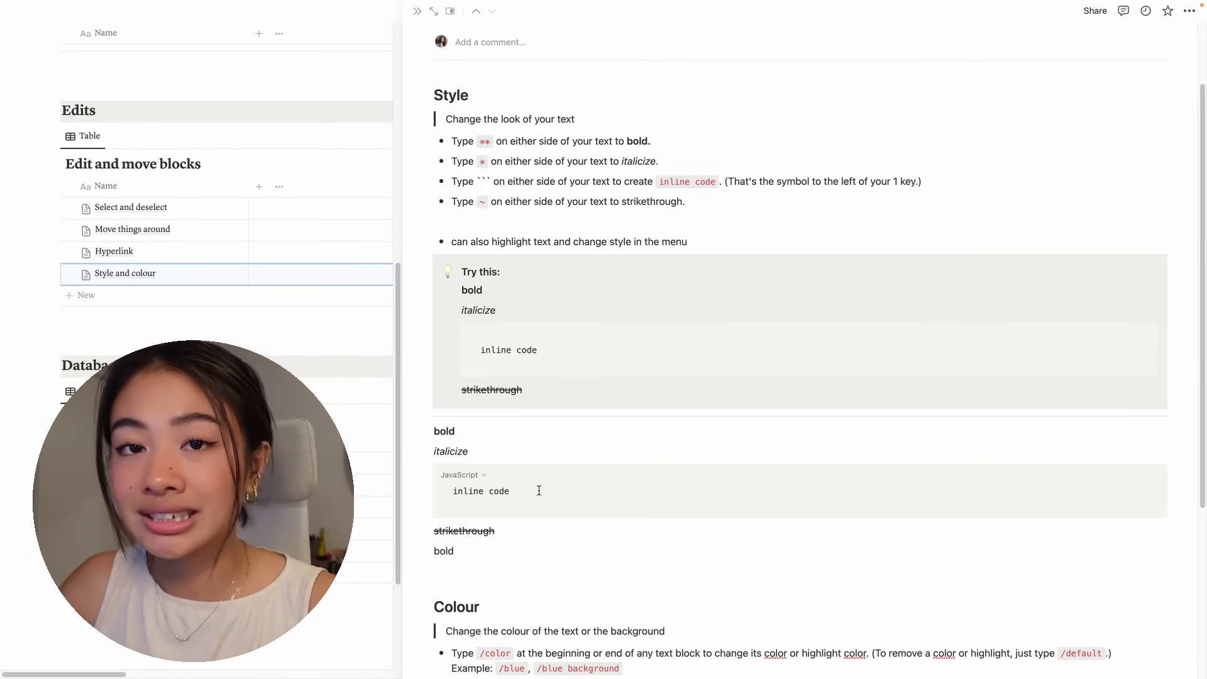
pyautogui.moveTo(452, 553); pyautogui.dragTo(437, 550)
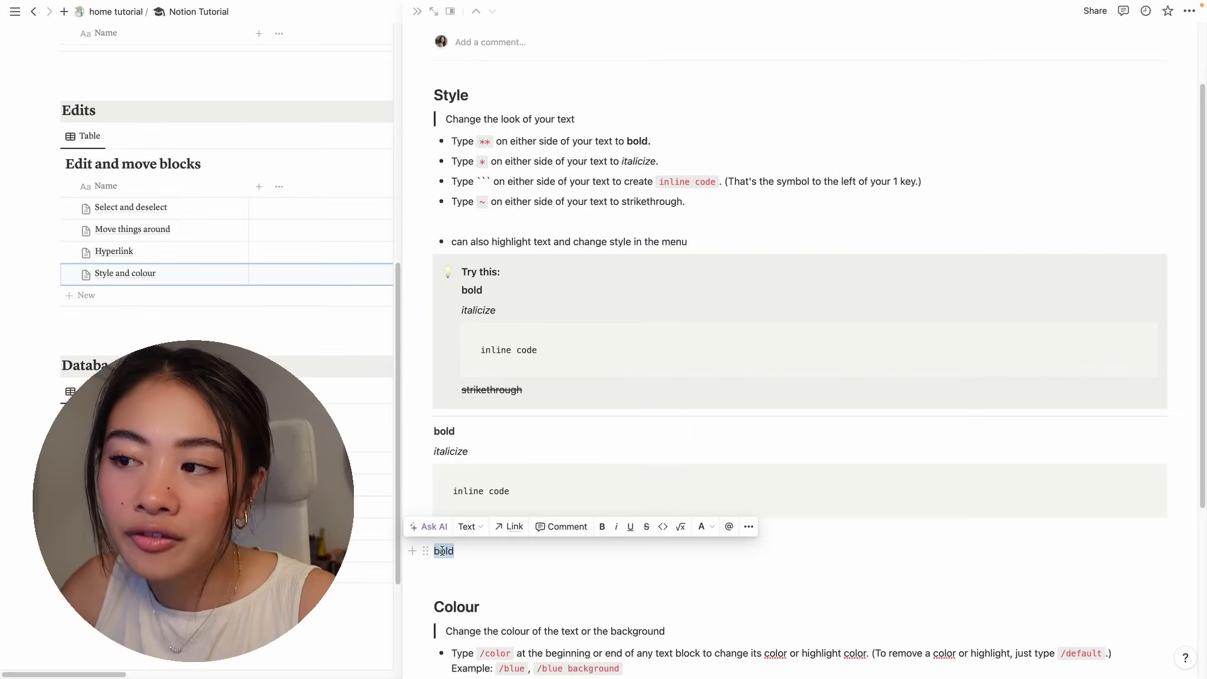
pyautogui.click(604, 530)
pyautogui.click(543, 580)
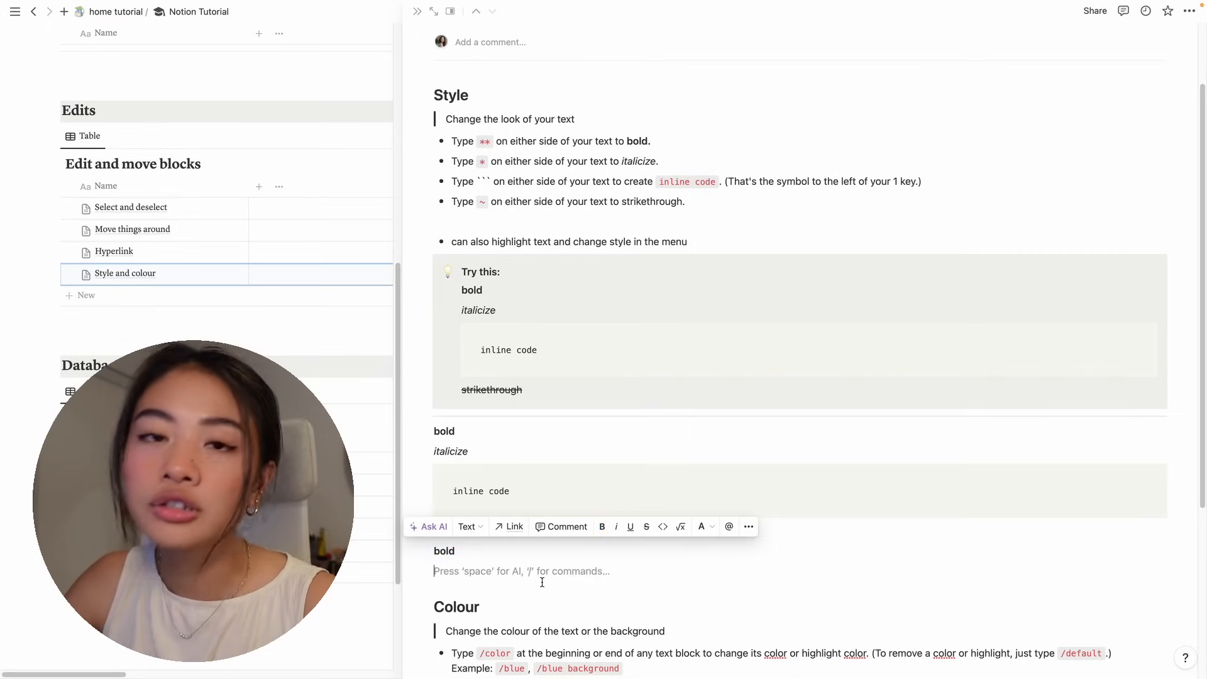
# Add a line reading "Pink text" in pink text colour in the empty block below the Colour callout's divider
pyautogui.scroll(-5, 547, 581)
pyautogui.click(603, 564)
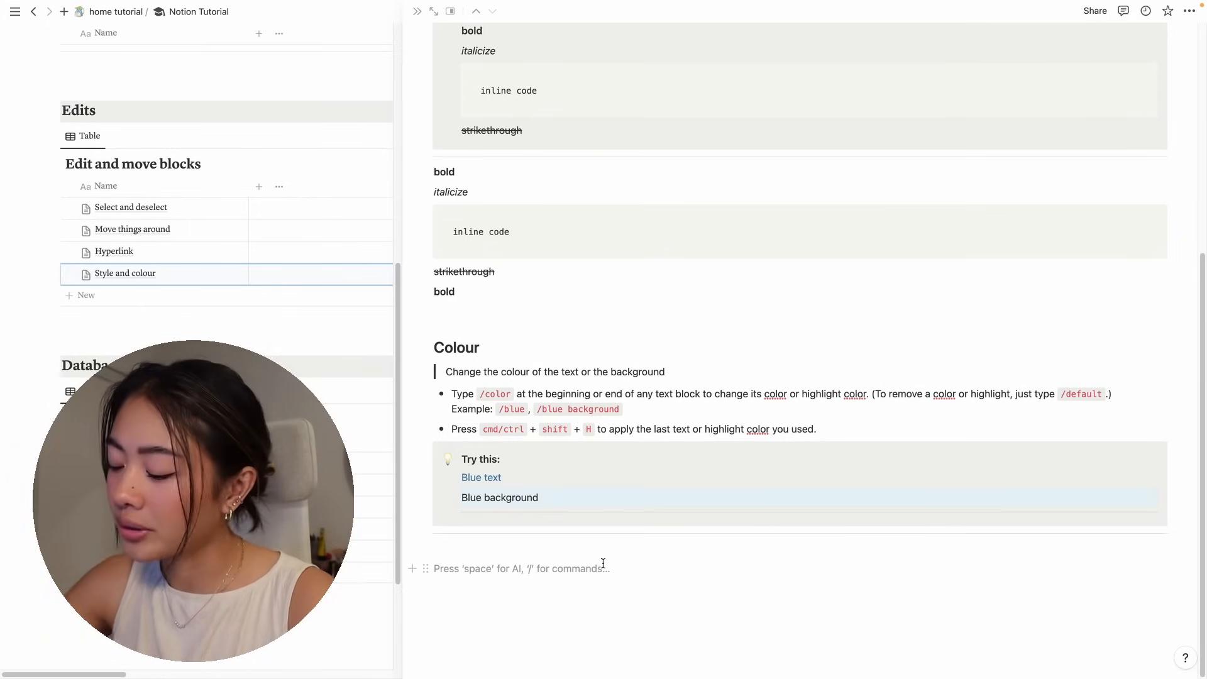
pyautogui.write('/')
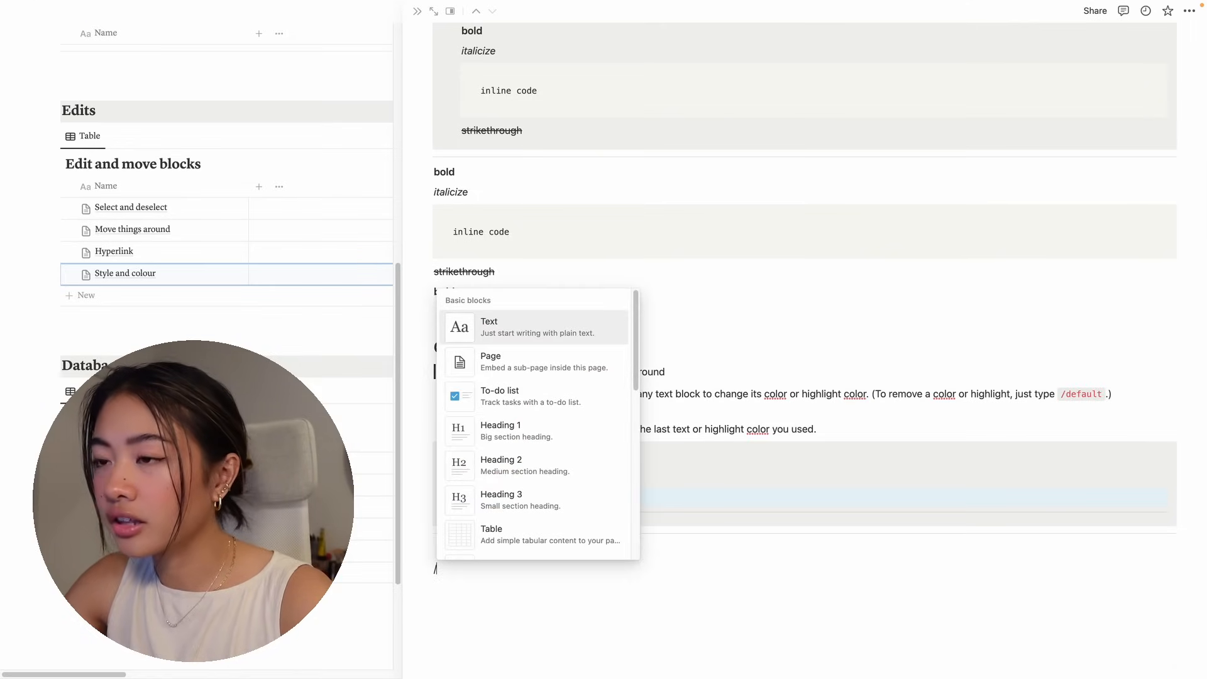
pyautogui.write('pink')
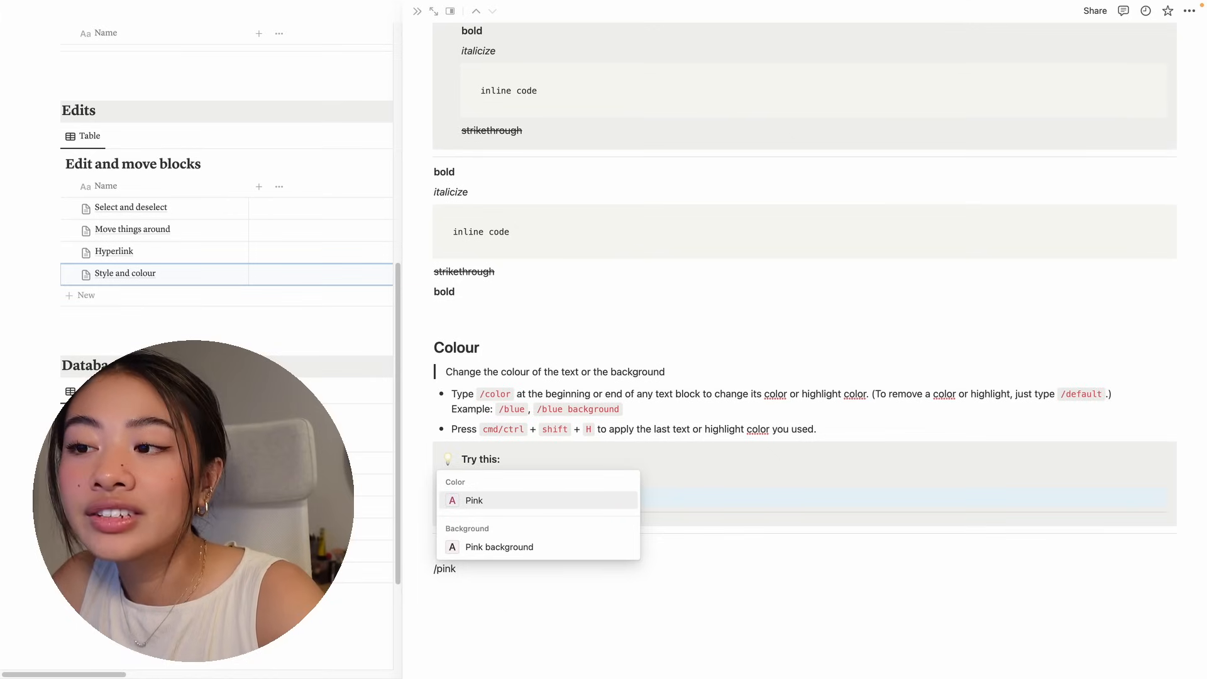
pyautogui.click(507, 503)
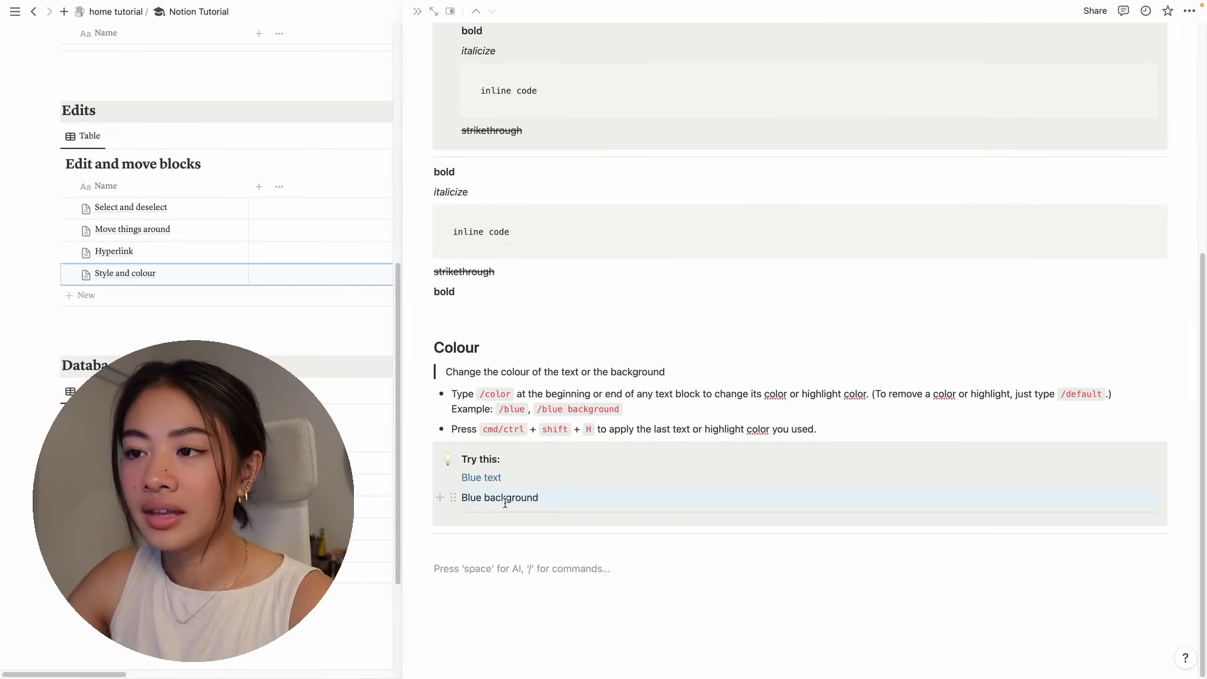
pyautogui.write('Pink text')
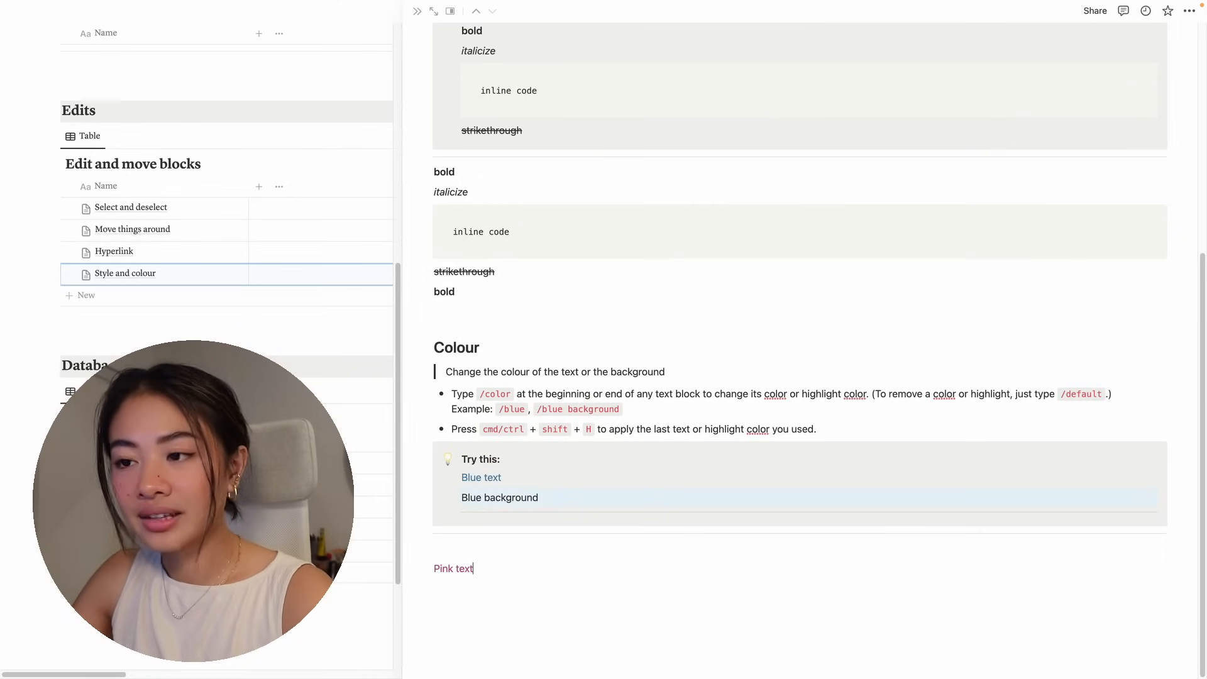
# Add a line reading "Pink background" with a pink background directly below the pink text line
pyautogui.press('Return')
pyautogui.write('/pink')
pyautogui.press('Down')
pyautogui.press('Return')
pyautogui.write('Pink backgro')
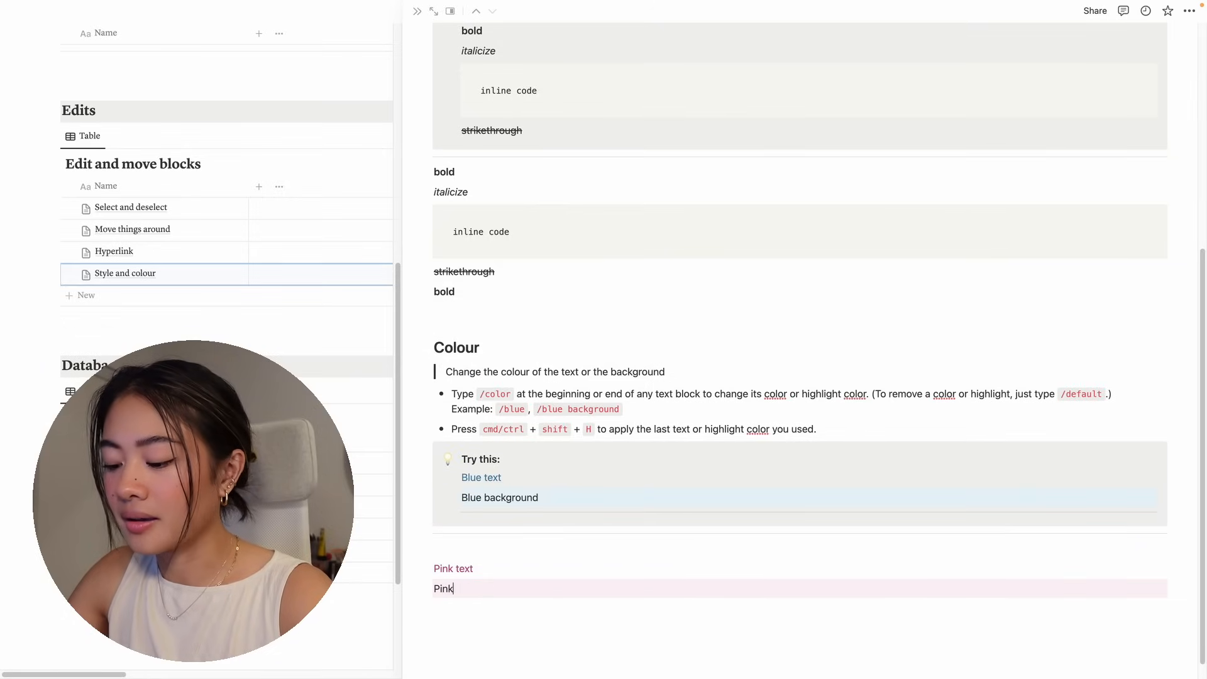
pyautogui.write('und')
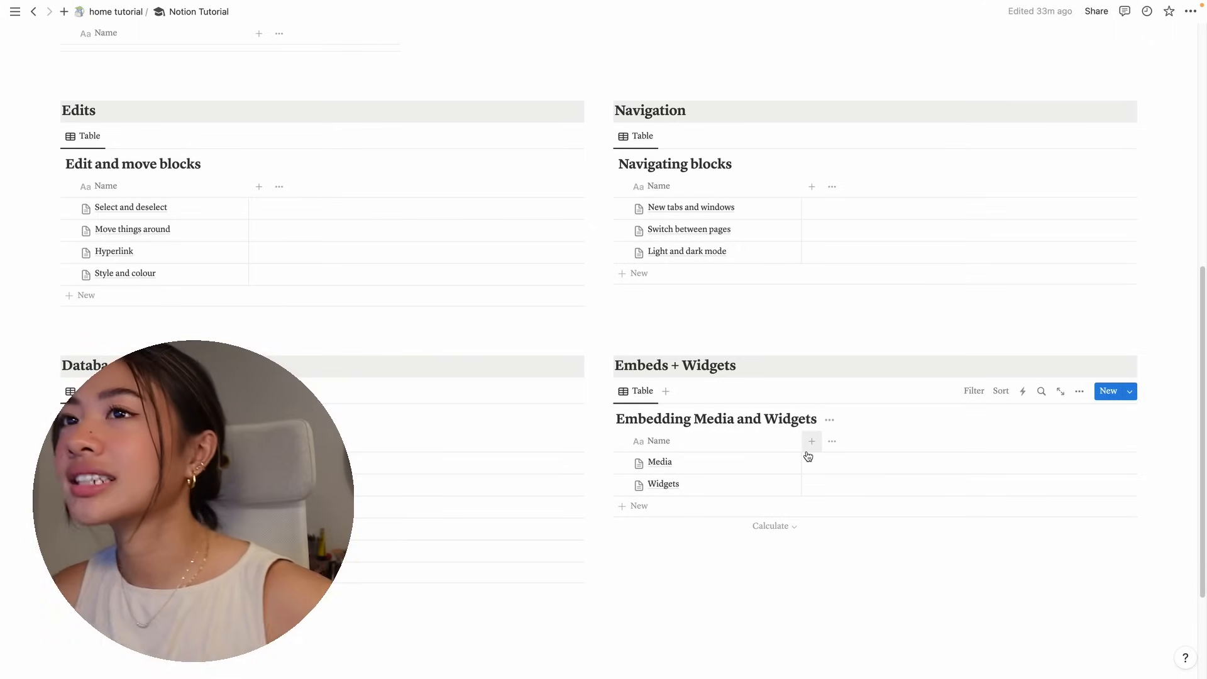
# Open the New tabs and windows page in side peek, and practise opening and closing a new Notion tab
pyautogui.scroll(4, 808, 456)
pyautogui.scroll(-6, 809, 456)
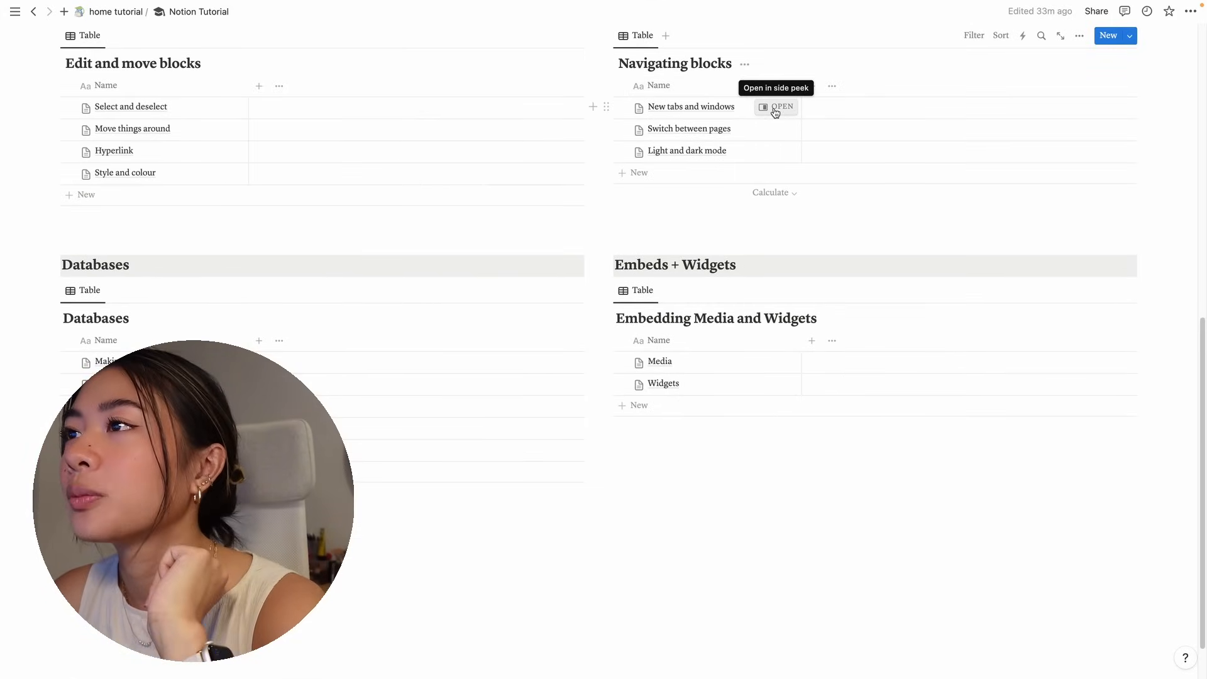
pyautogui.click(775, 108)
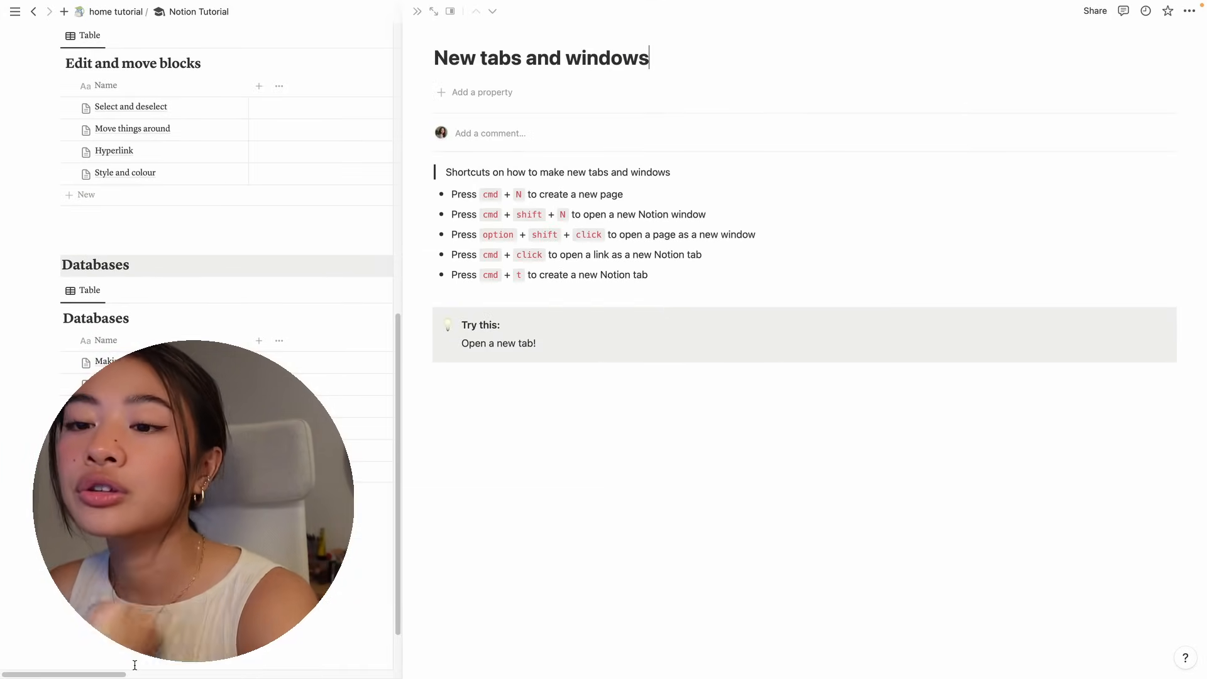
pyautogui.moveTo(115, 675); pyautogui.dragTo(275, 675)
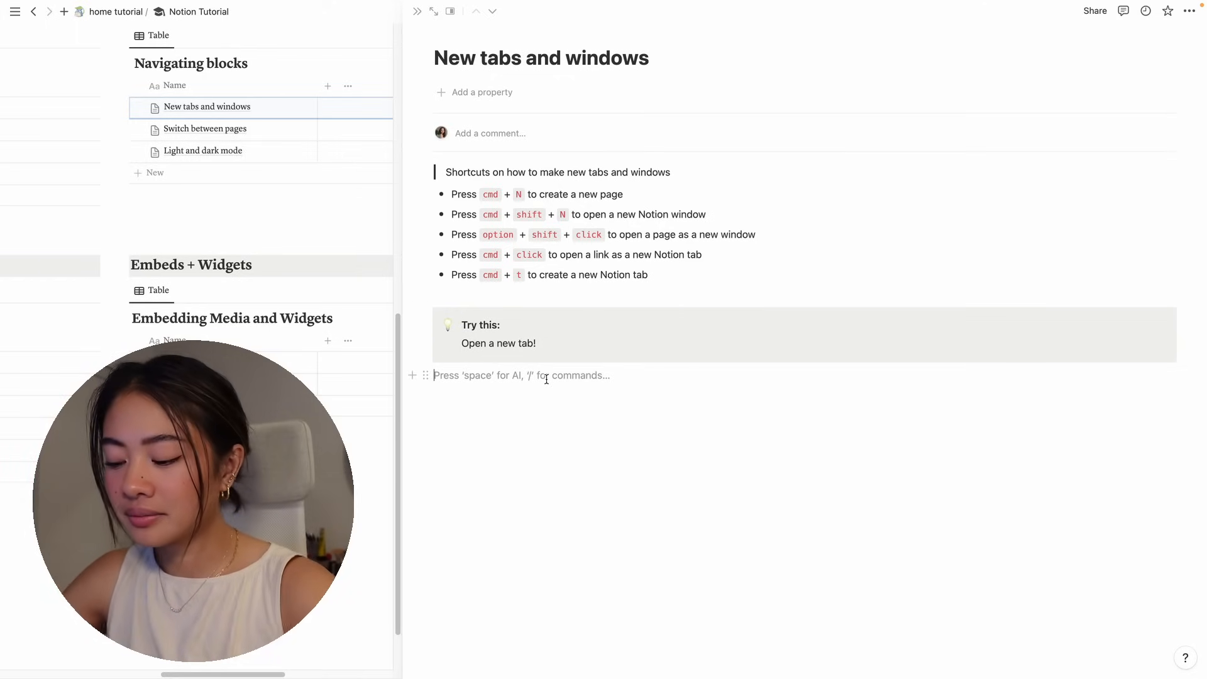
pyautogui.press('super+t')
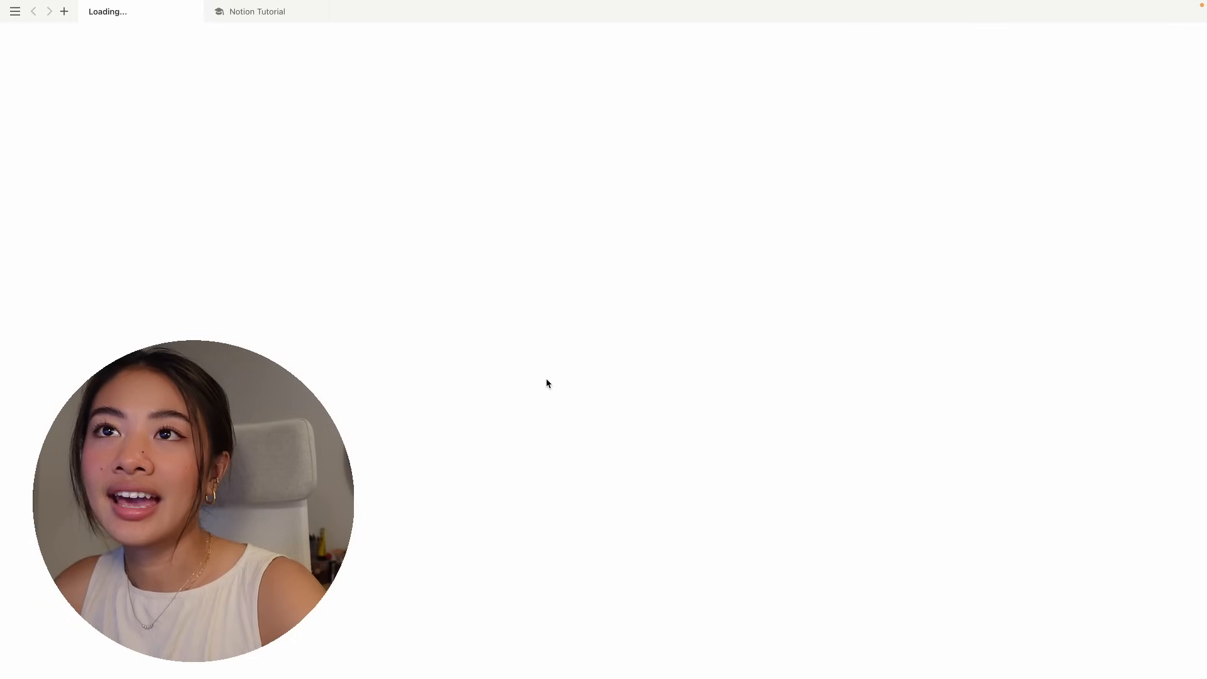
pyautogui.press('super+w')
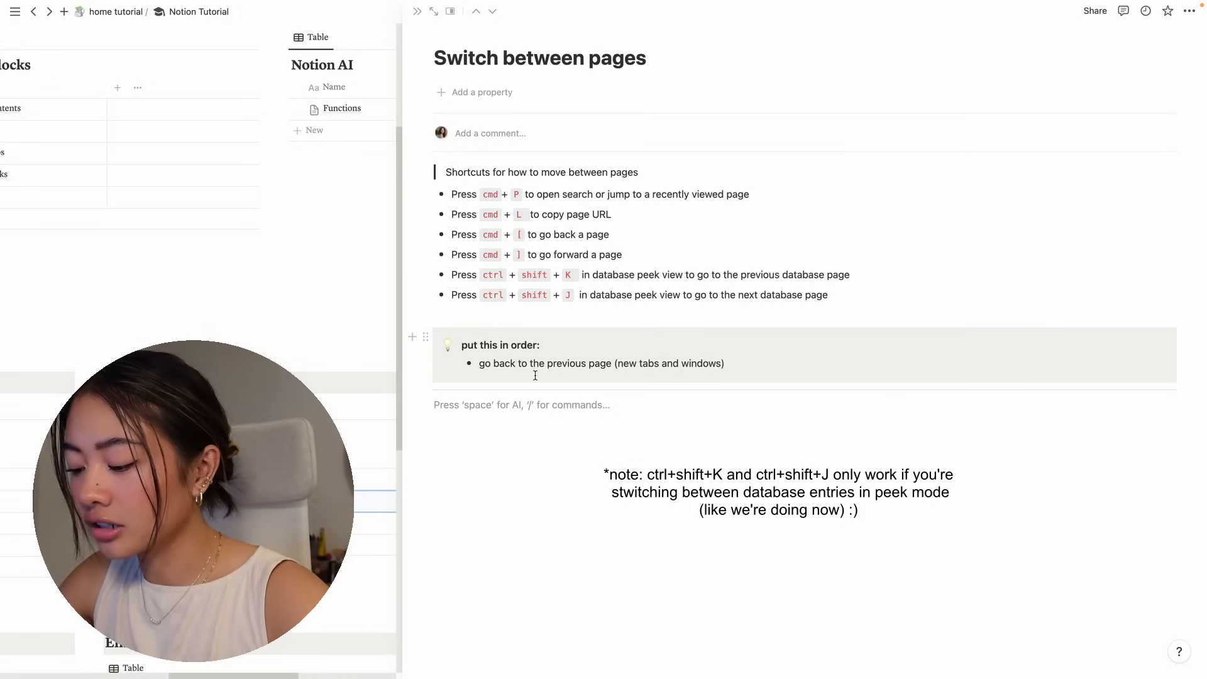
# Move back and forth between the Switch between pages and New tabs and windows entries in peek view
pyautogui.hotkey('ctrl', 'shift', 'k')
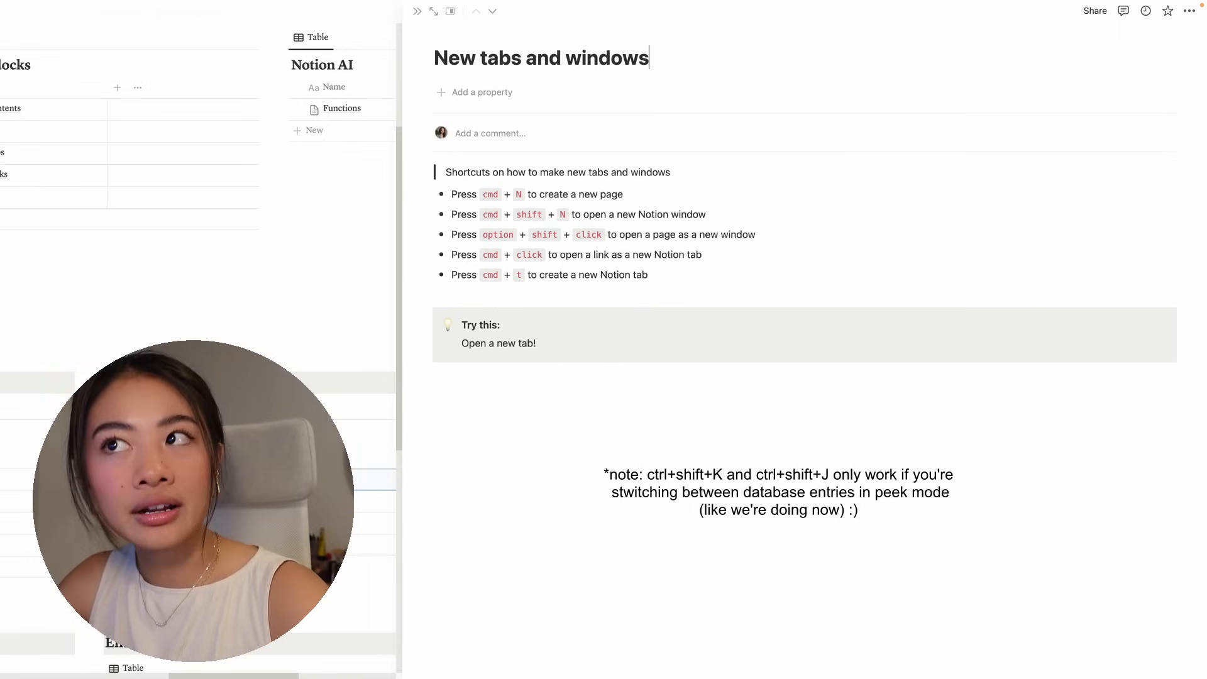
pyautogui.hotkey('ctrl', 'shift', 'j')
pyautogui.hotkey('ctrl', 'shift', 'k')
pyautogui.hotkey('ctrl', 'shift', 'j')
pyautogui.hotkey('ctrl', 'shift', 'k')
pyautogui.hotkey('ctrl', 'shift', 'j')
pyautogui.hotkey('ctrl', 'shift', 'k')
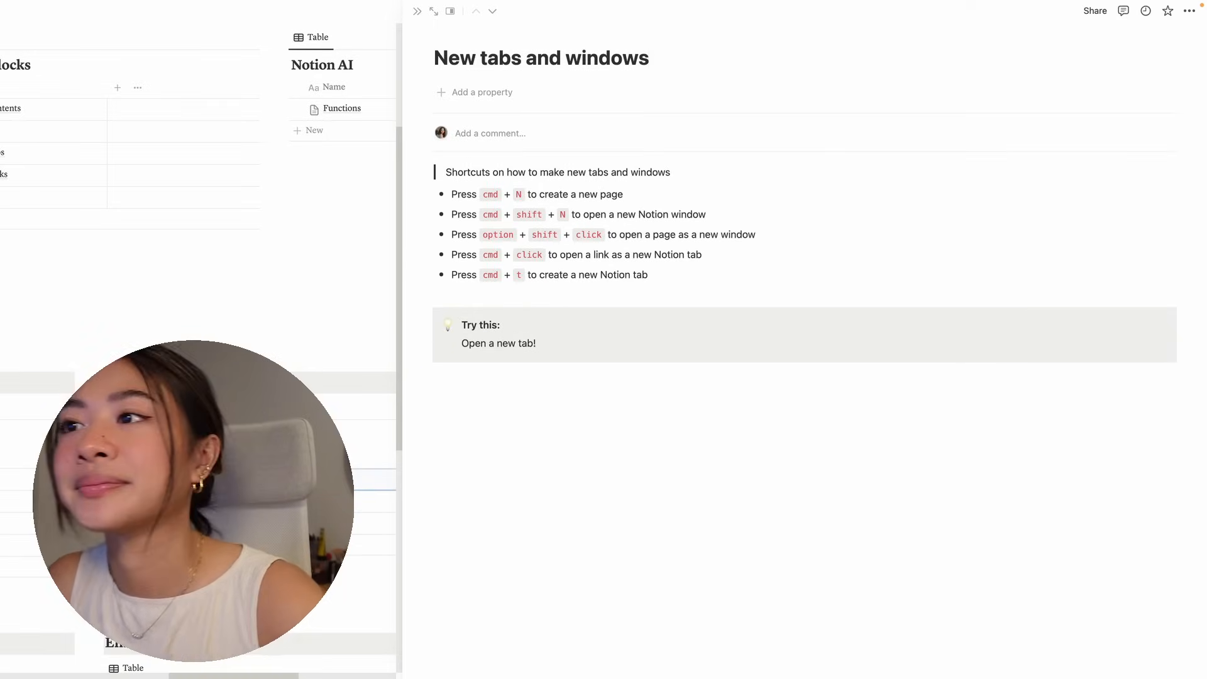
pyautogui.hotkey('ctrl', 'shift', 'j')
# Switch Notion to dark mode from the Light and dark mode page and return it to light mode
pyautogui.click(733, 364)
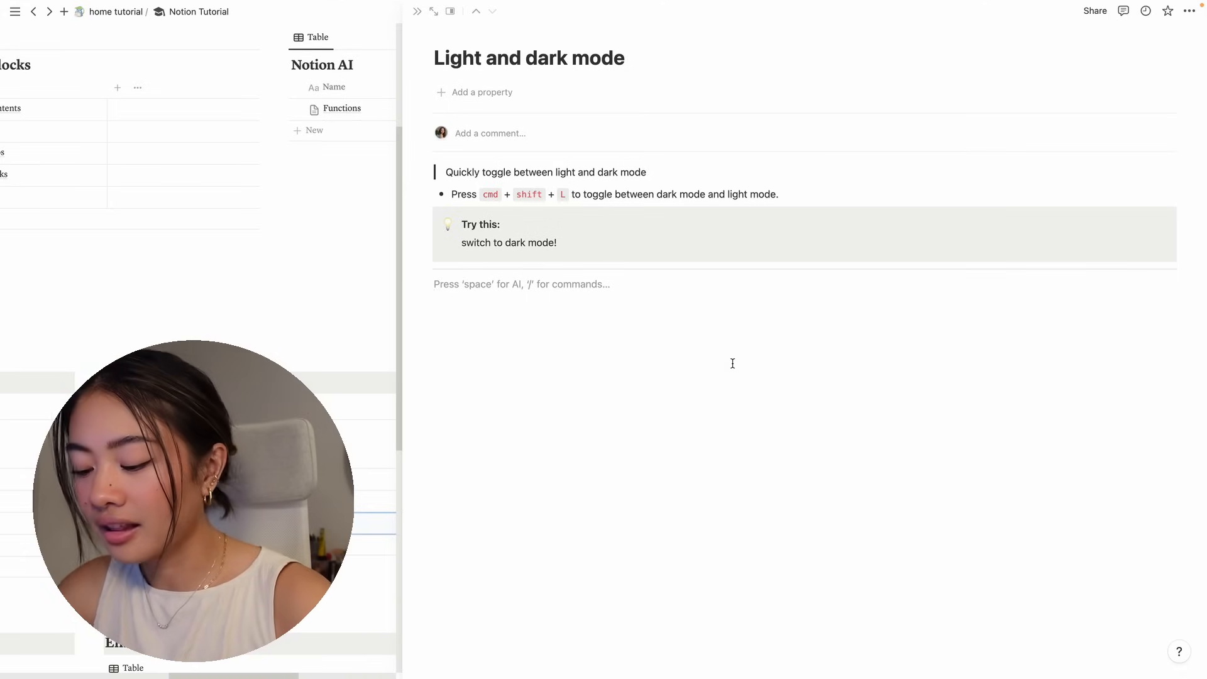
pyautogui.press('super+shift+l')
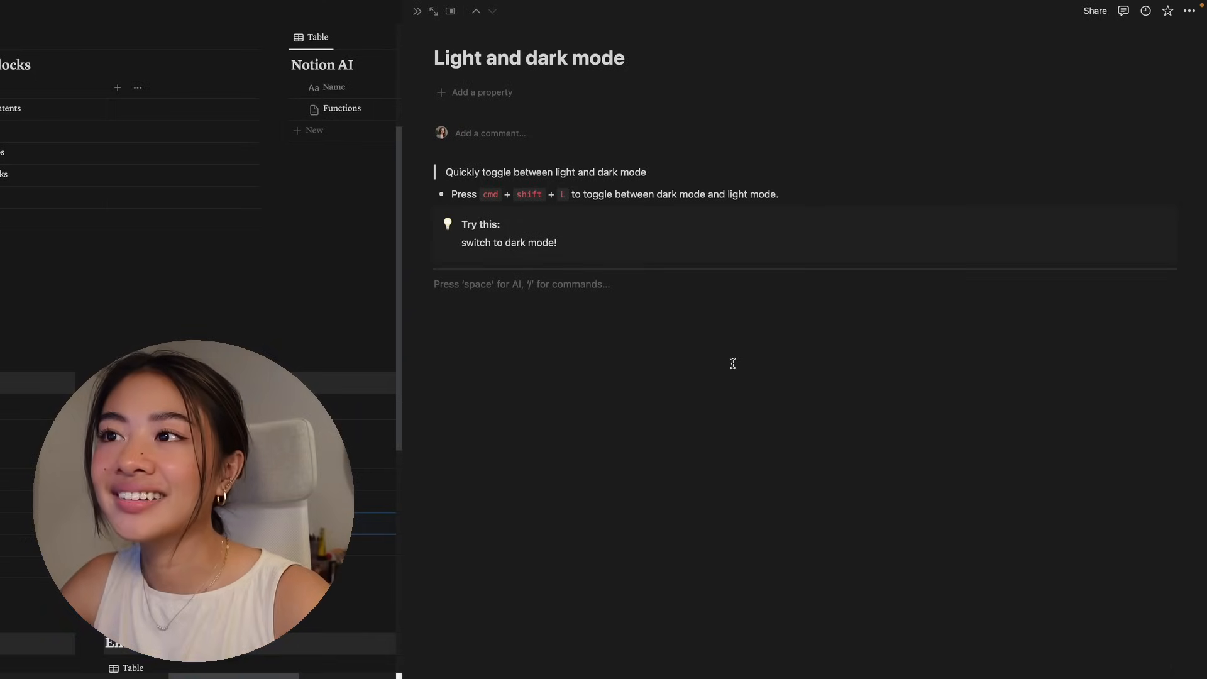
pyautogui.press('super+shift+l')
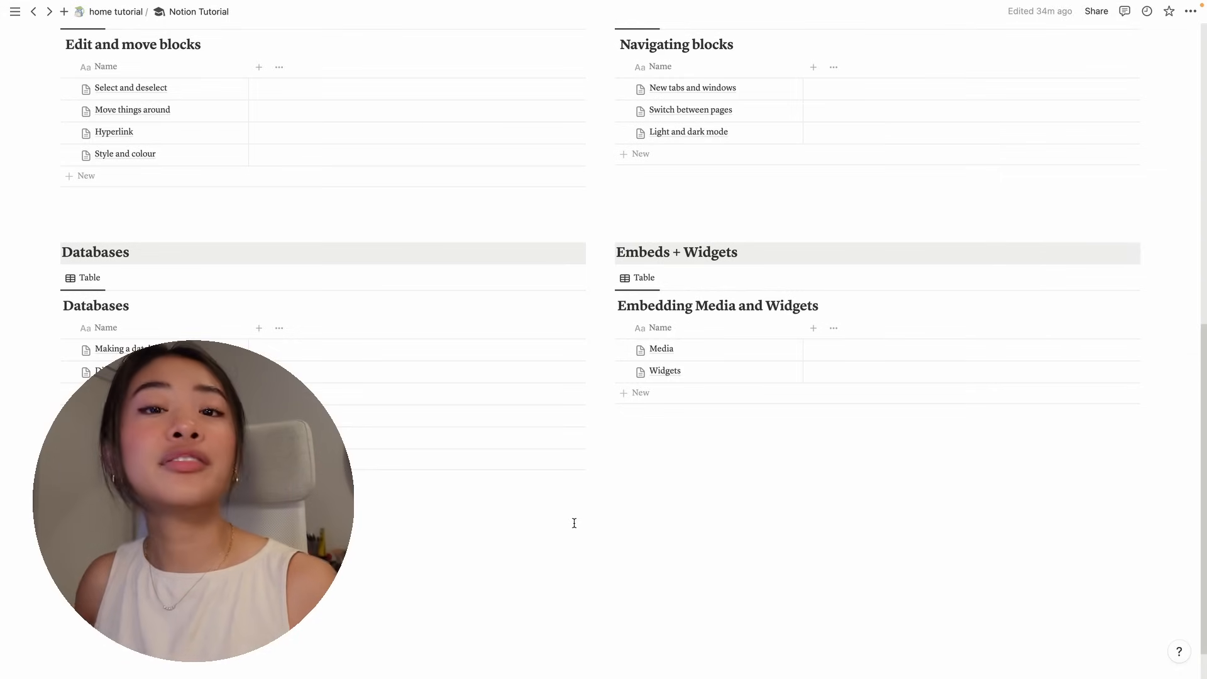
# Open the Making a database page in side peek and insert an inline database below the callout's divider
pyautogui.scroll(-1, 507, 485)
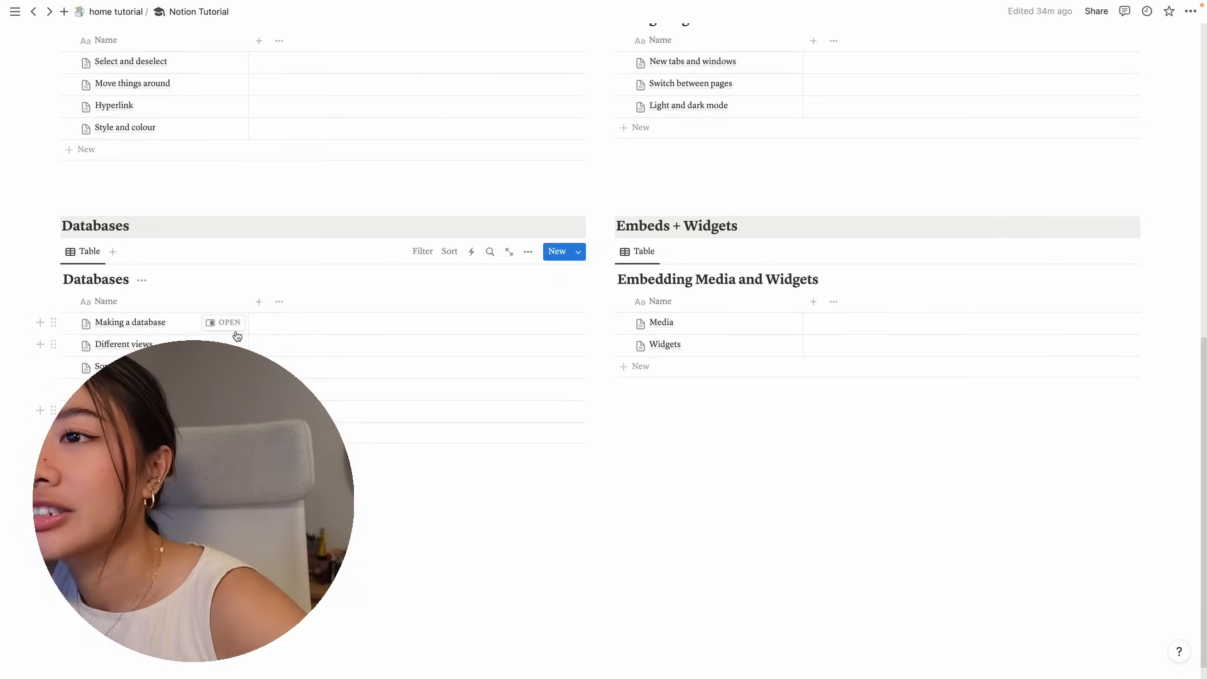
pyautogui.click(236, 323)
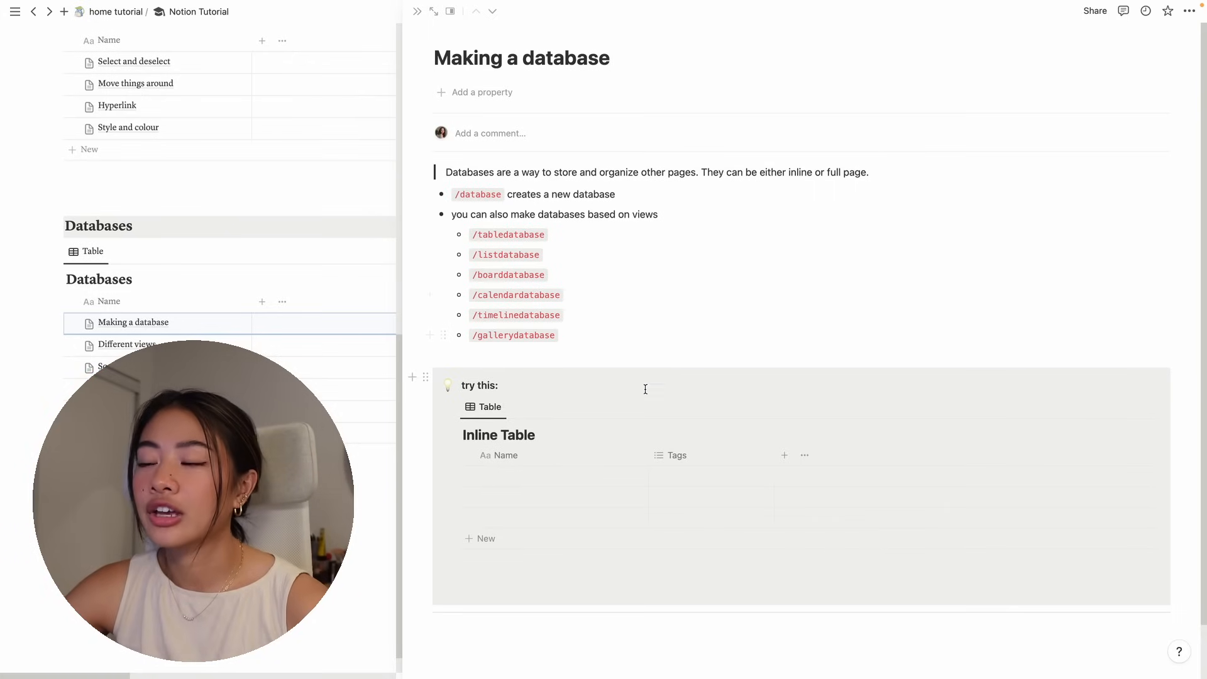
pyautogui.scroll(-1, 658, 372)
pyautogui.click(592, 675)
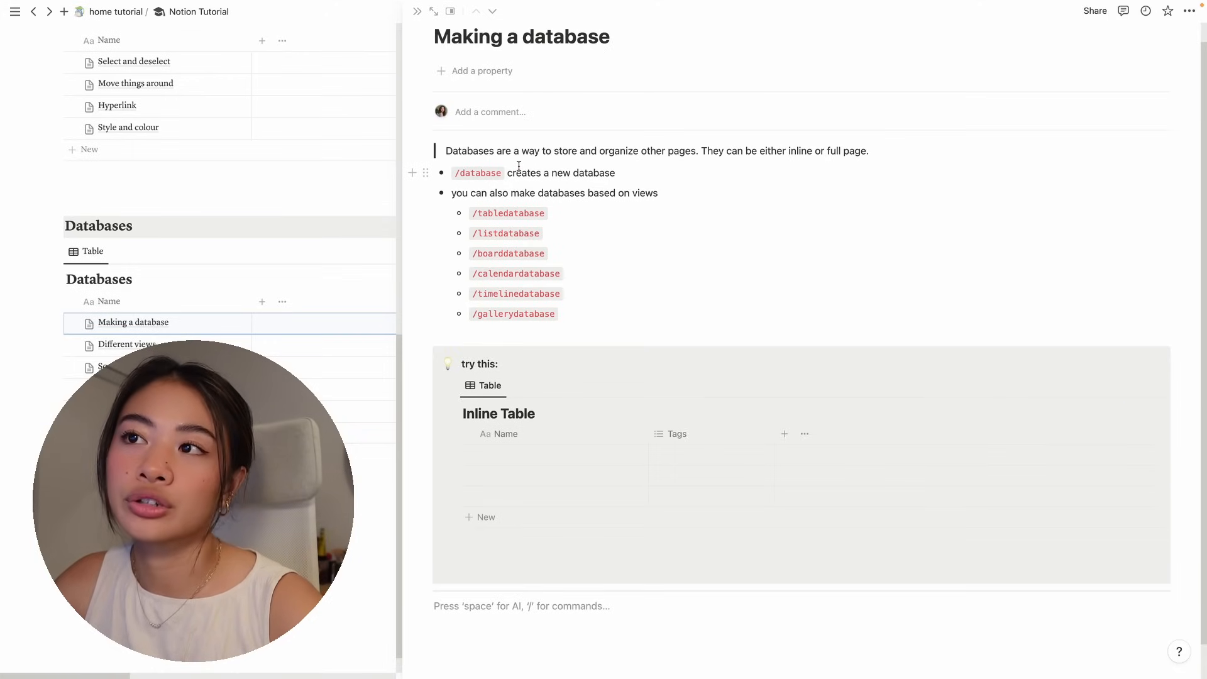
pyautogui.scroll(-1, 696, 523)
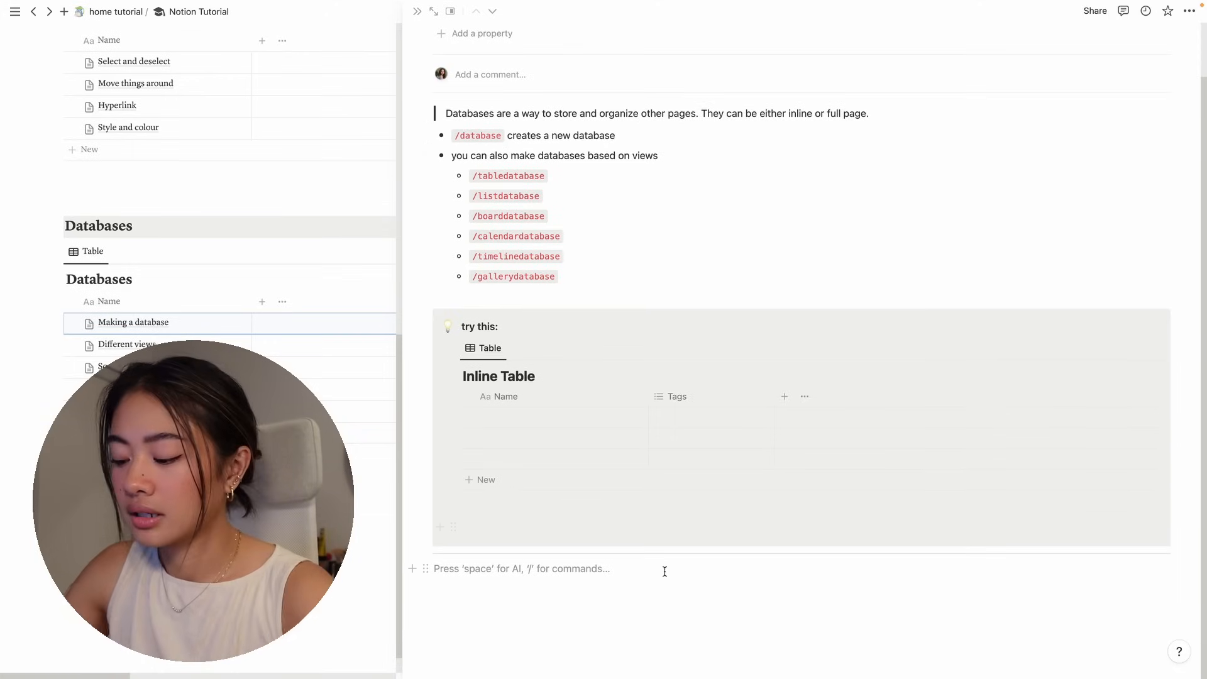
pyautogui.write('/data')
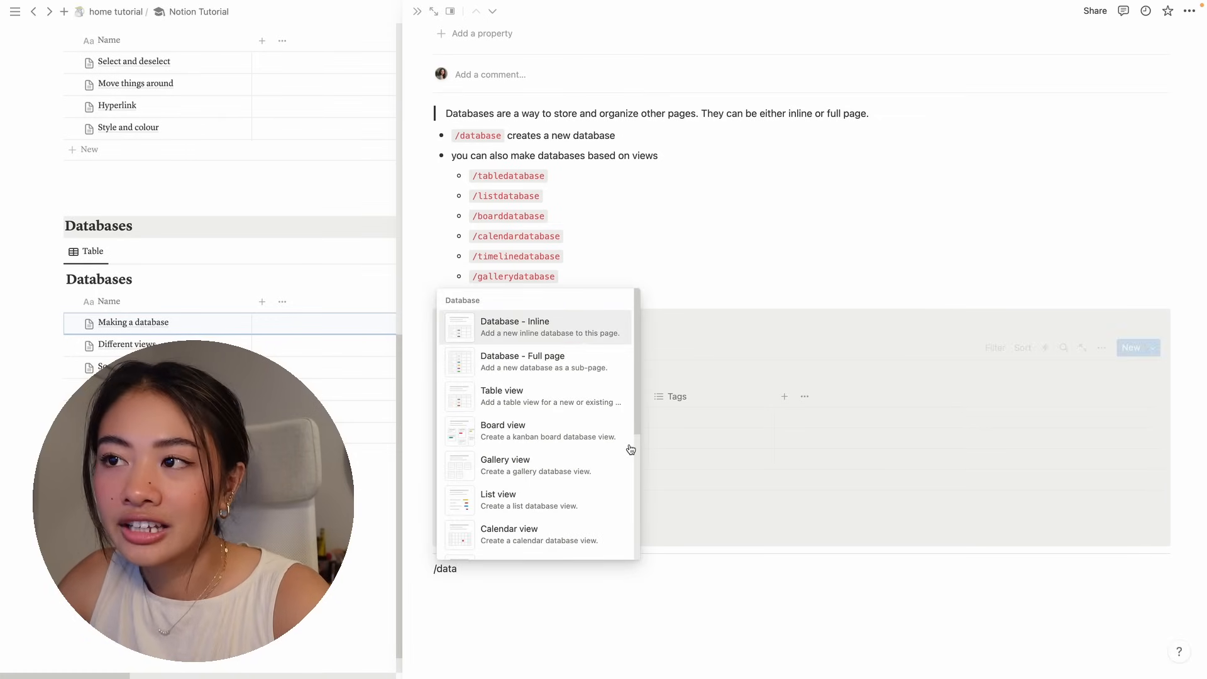
pyautogui.click(531, 324)
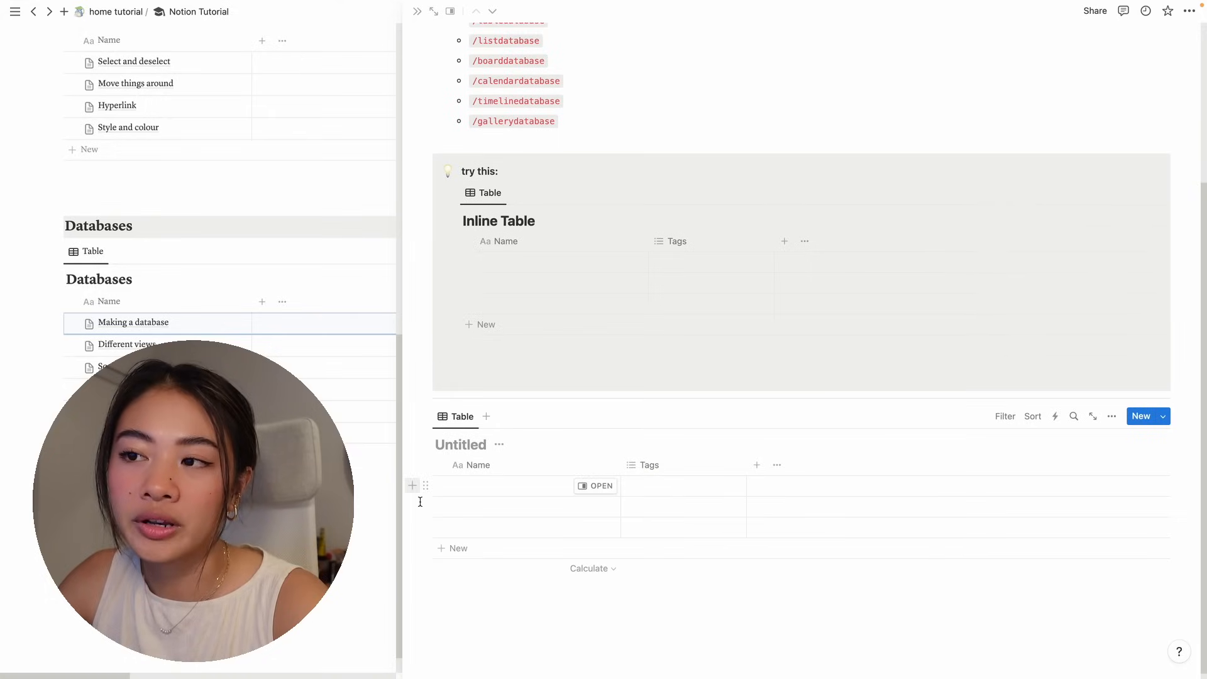
# Insert a full-page database in the empty block below the new inline database
pyautogui.click(471, 609)
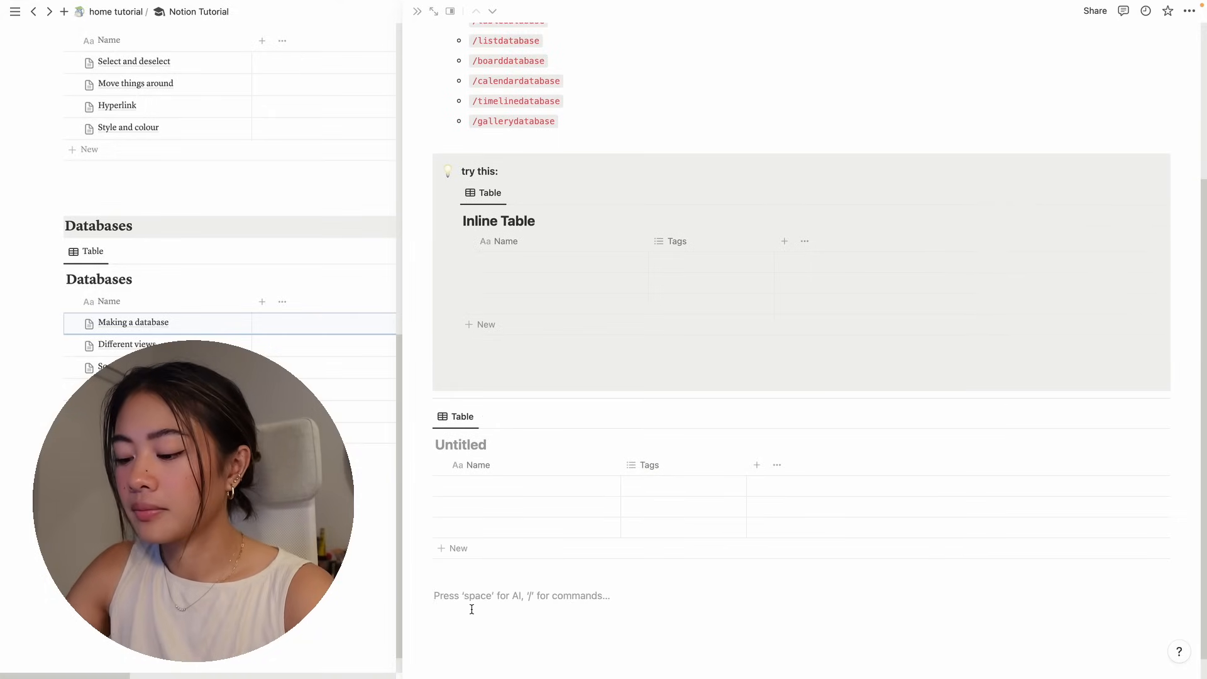
pyautogui.write('/data')
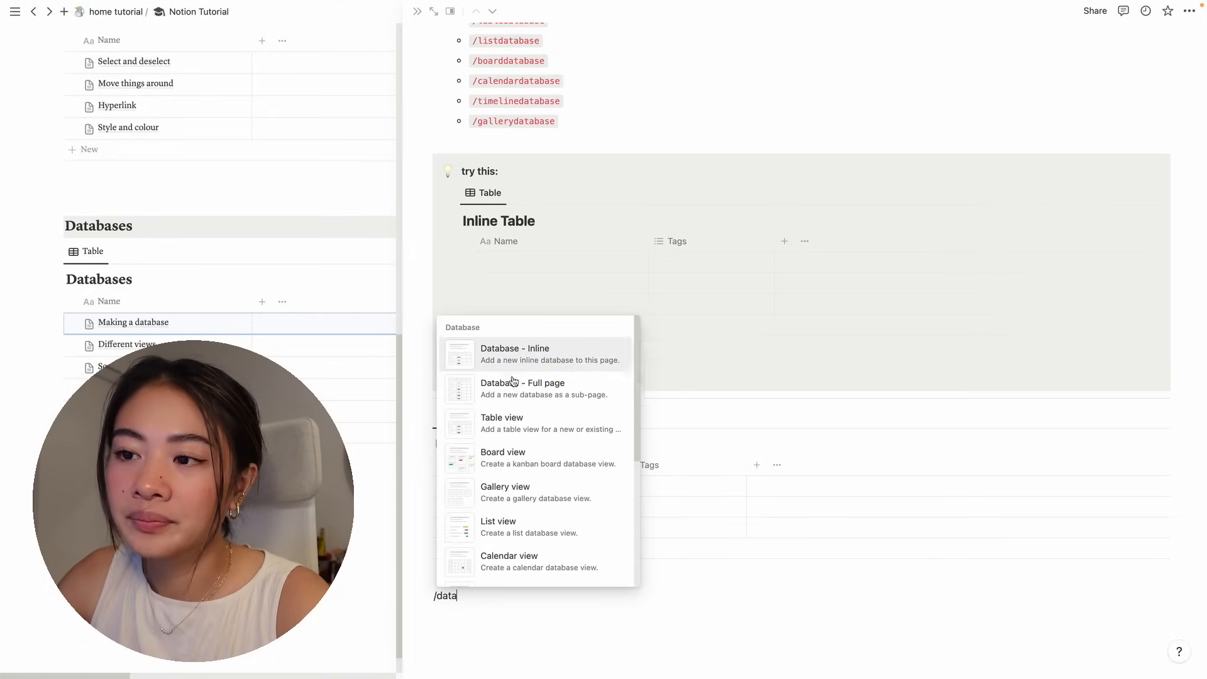
pyautogui.click(514, 381)
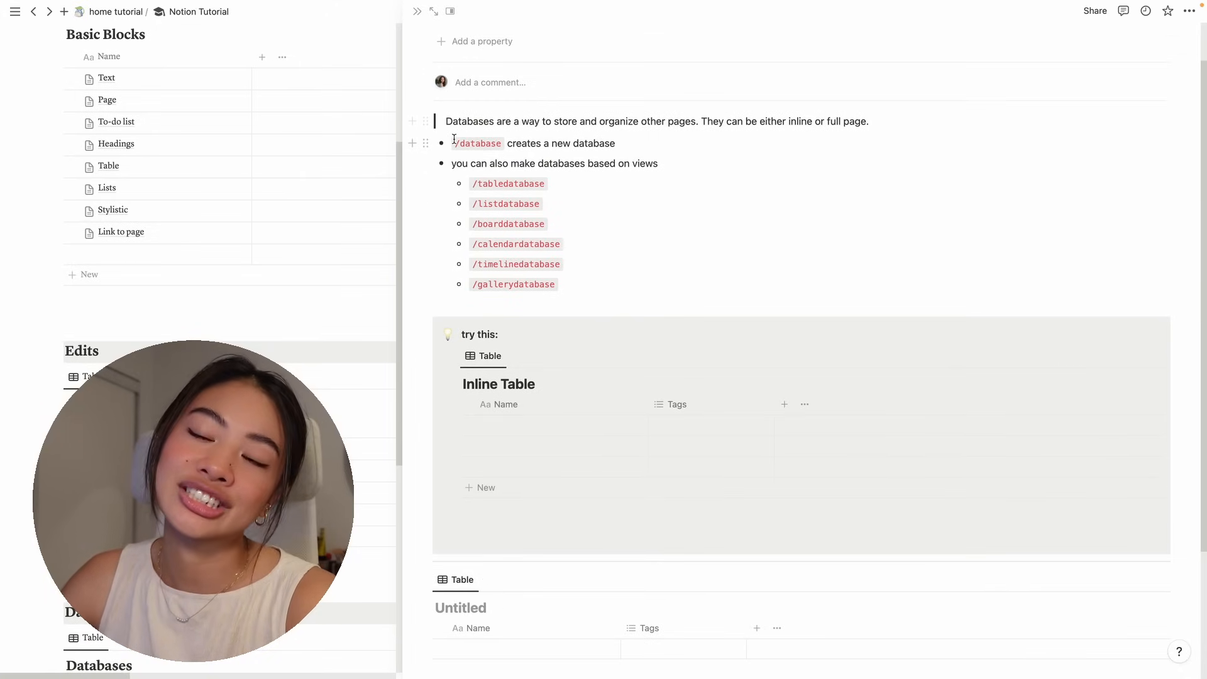
# Title the untitled inline database below the callout "Inline Table"
pyautogui.scroll(-2, 627, 288)
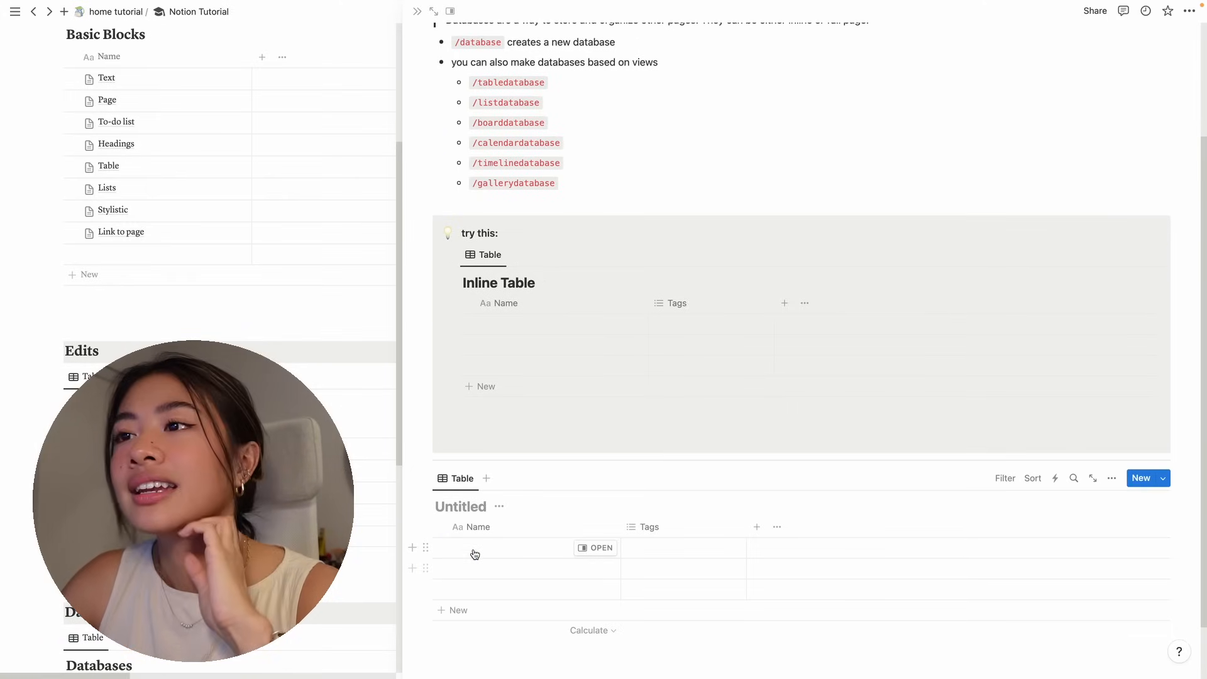
pyautogui.click(455, 507)
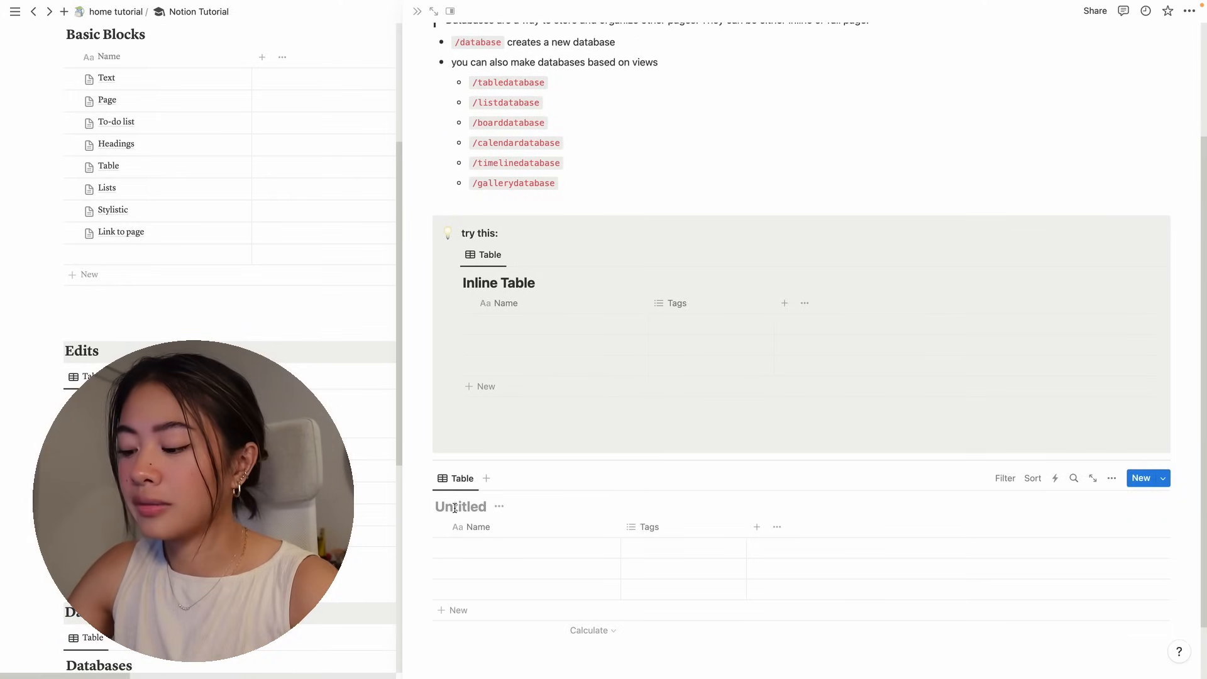
pyautogui.write('Inline Table')
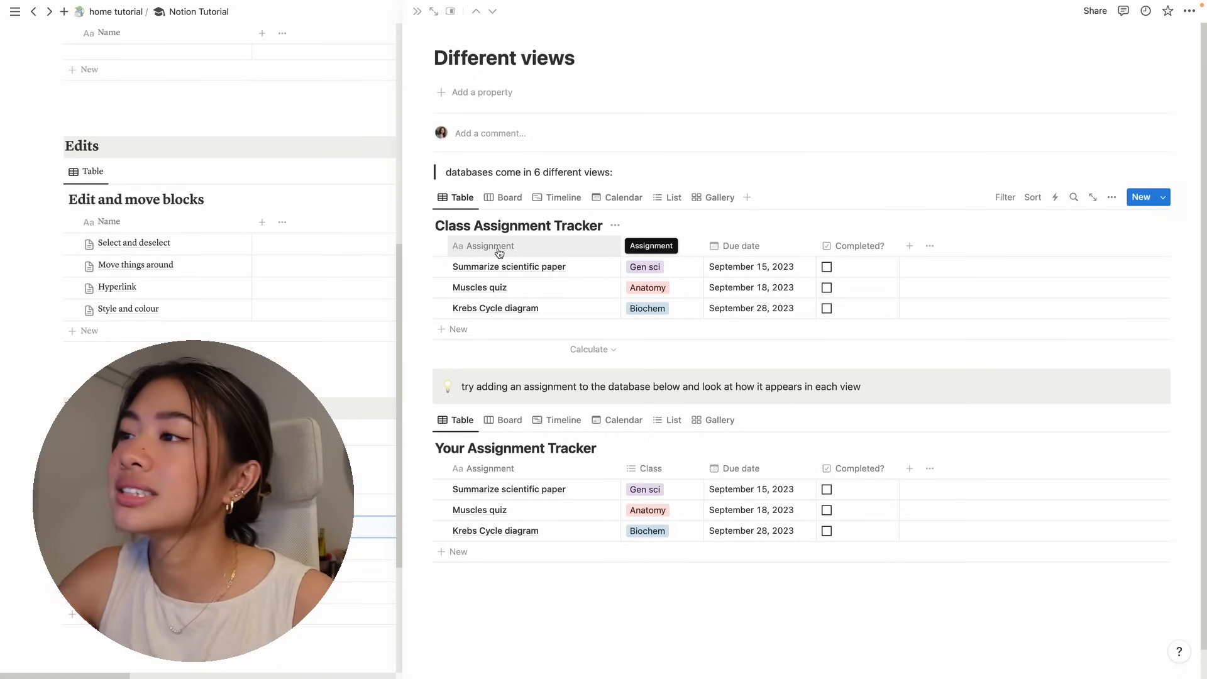
# Examine the Class Assignment Tracker on the Different views page in Board, Timeline, Calendar, List and Gallery views
pyautogui.click(491, 197)
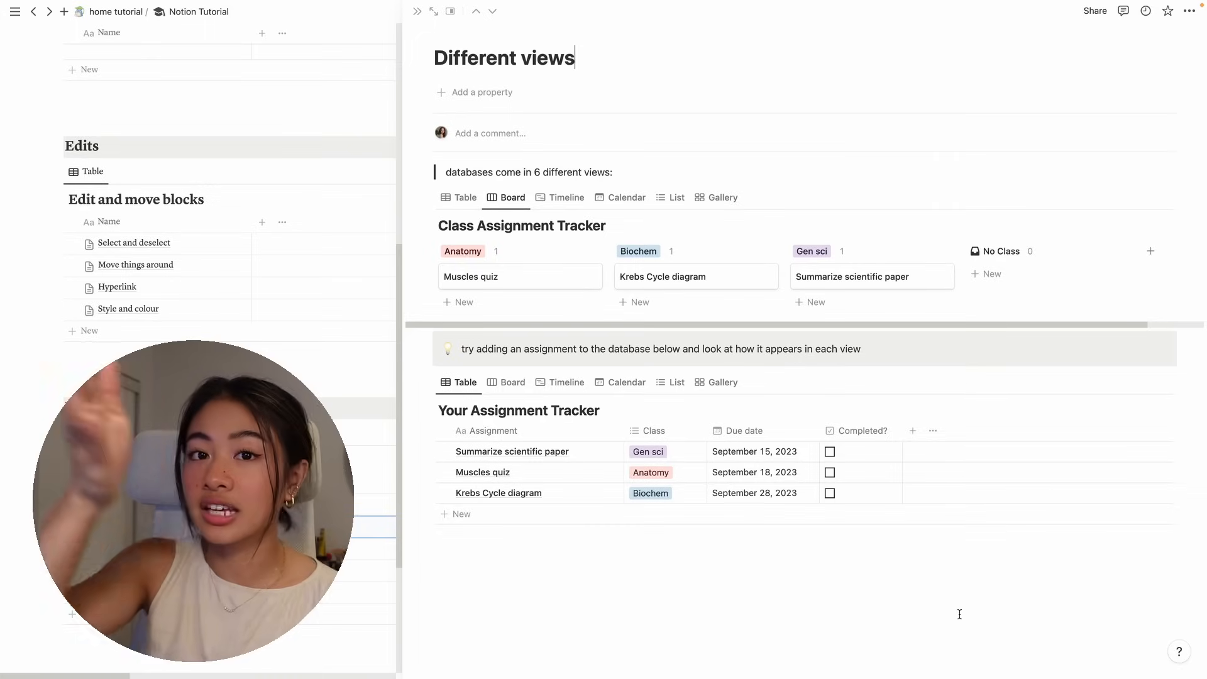
pyautogui.click(569, 200)
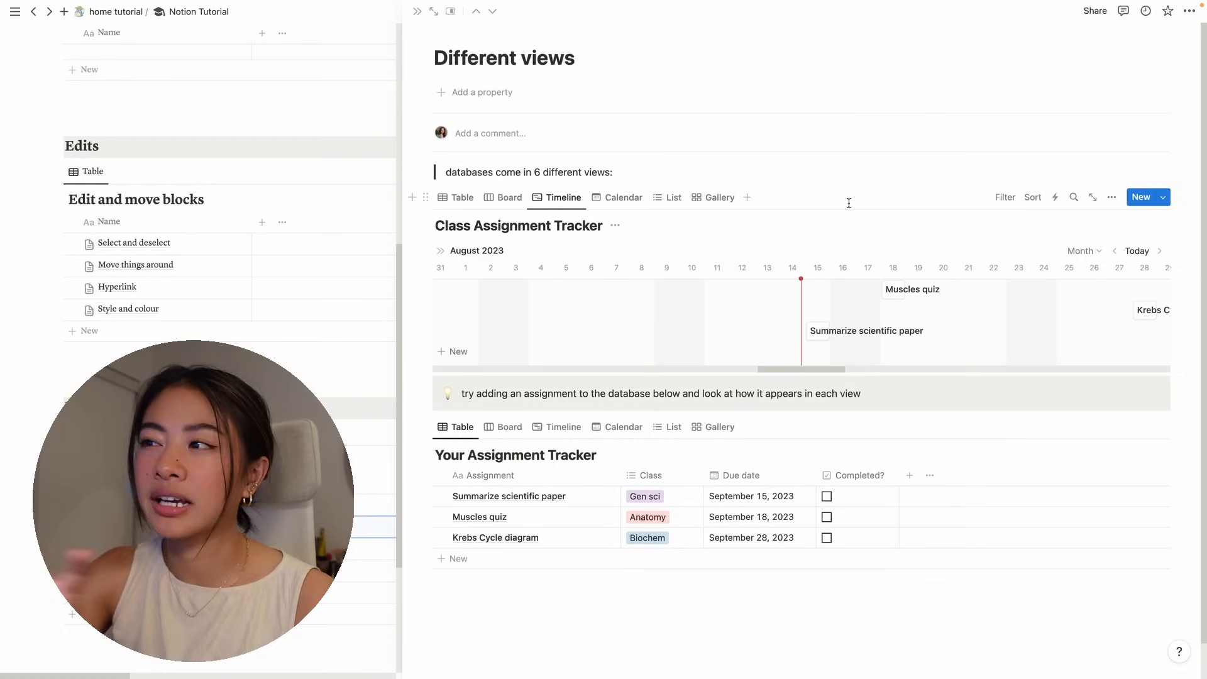
pyautogui.click(620, 199)
pyautogui.scroll(-2, 663, 123)
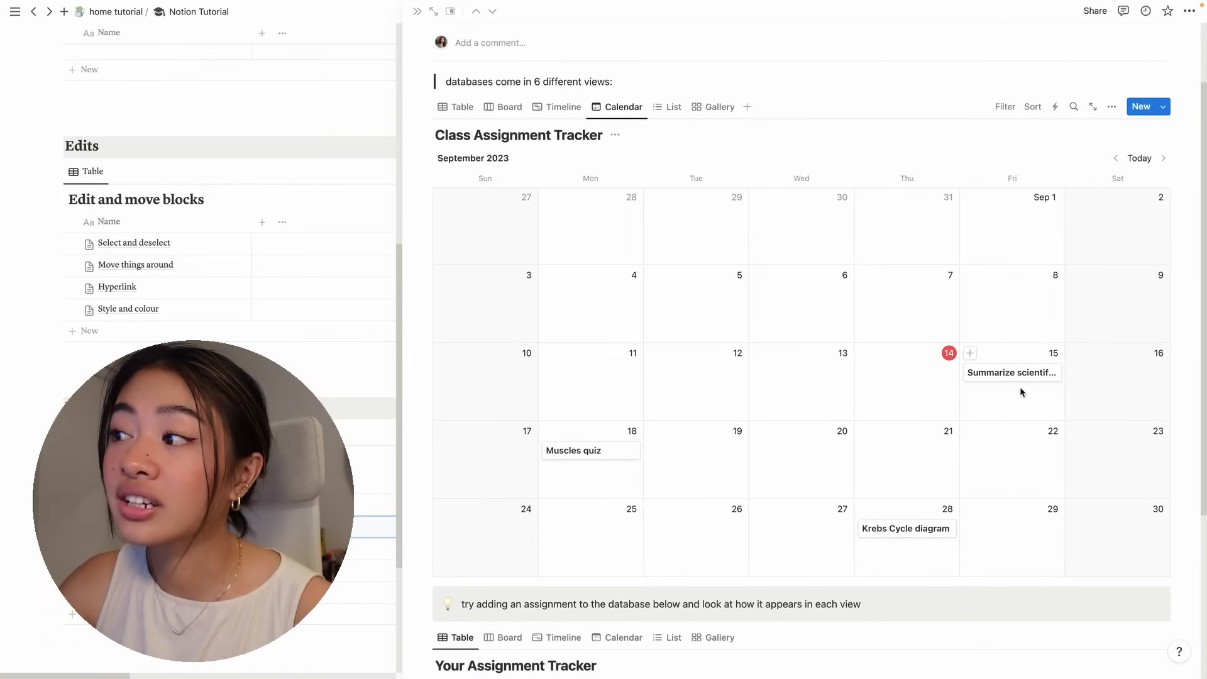
pyautogui.click(673, 107)
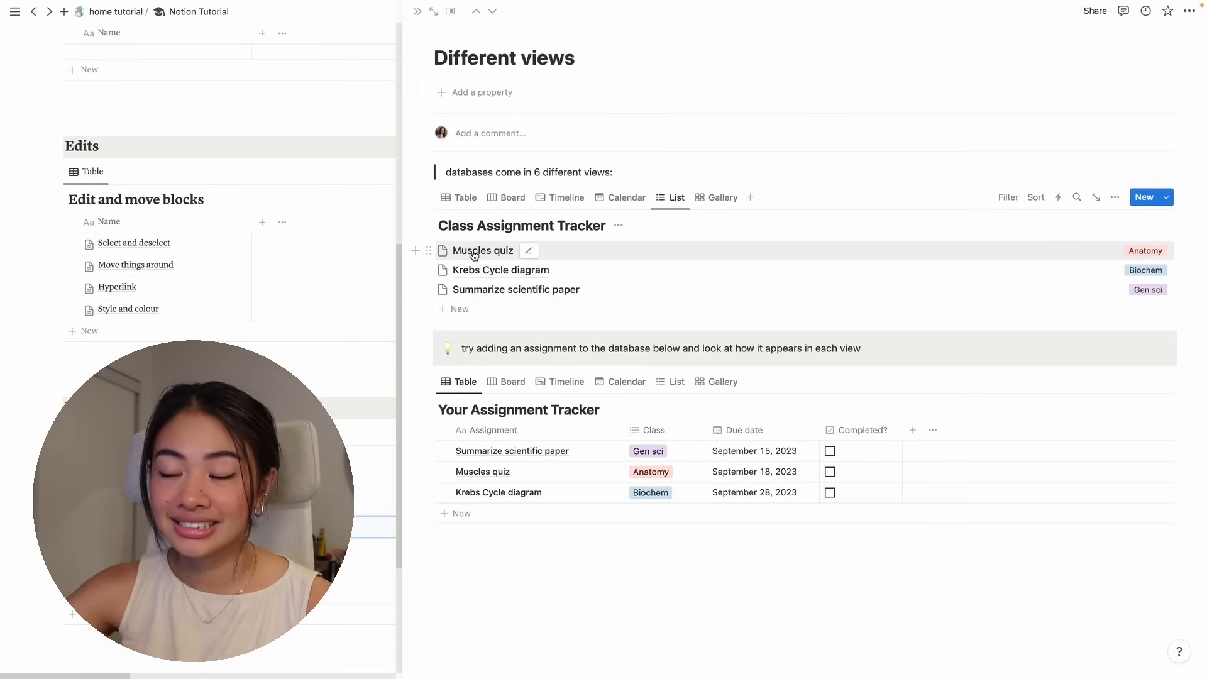
pyautogui.click(718, 198)
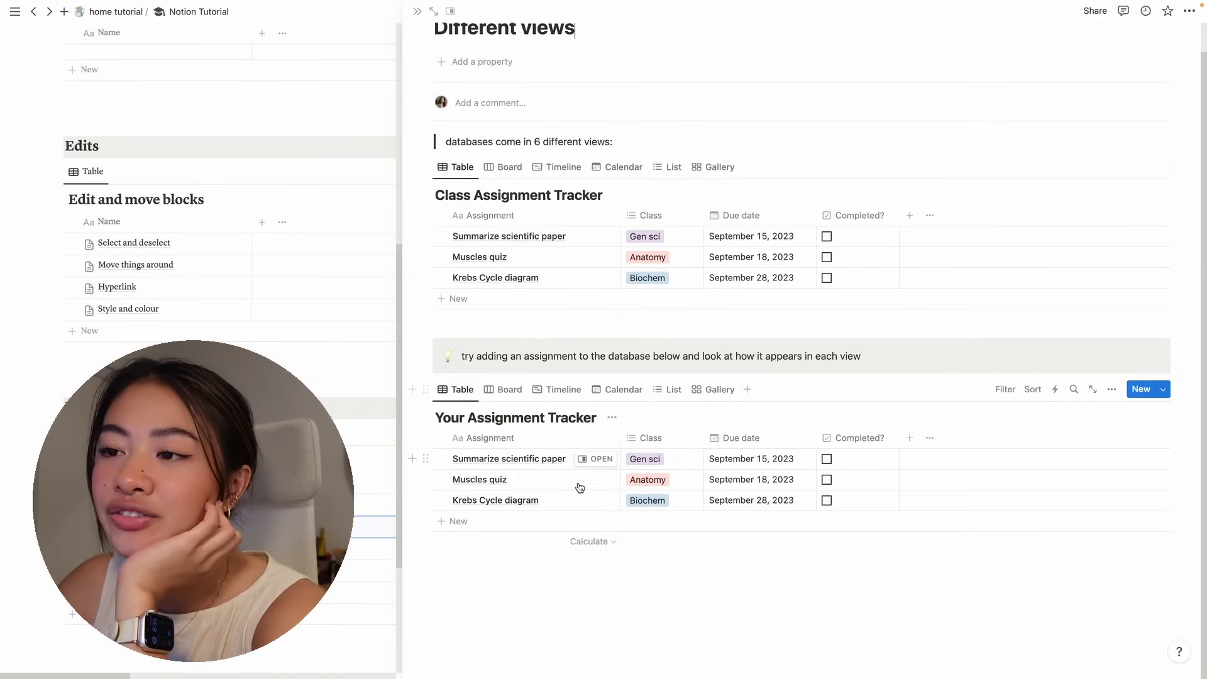
# Add an assignment named "Anki" with the class Anatomy to the Your Assignment Tracker table
pyautogui.click(477, 522)
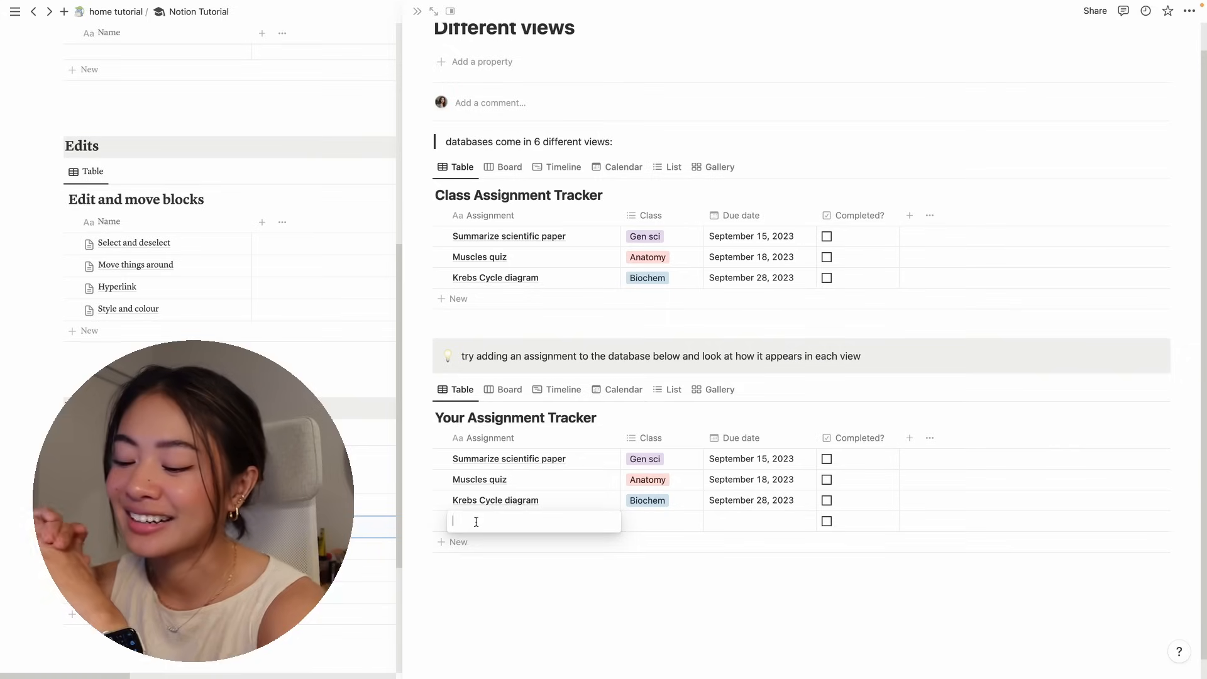
pyautogui.write('Anki')
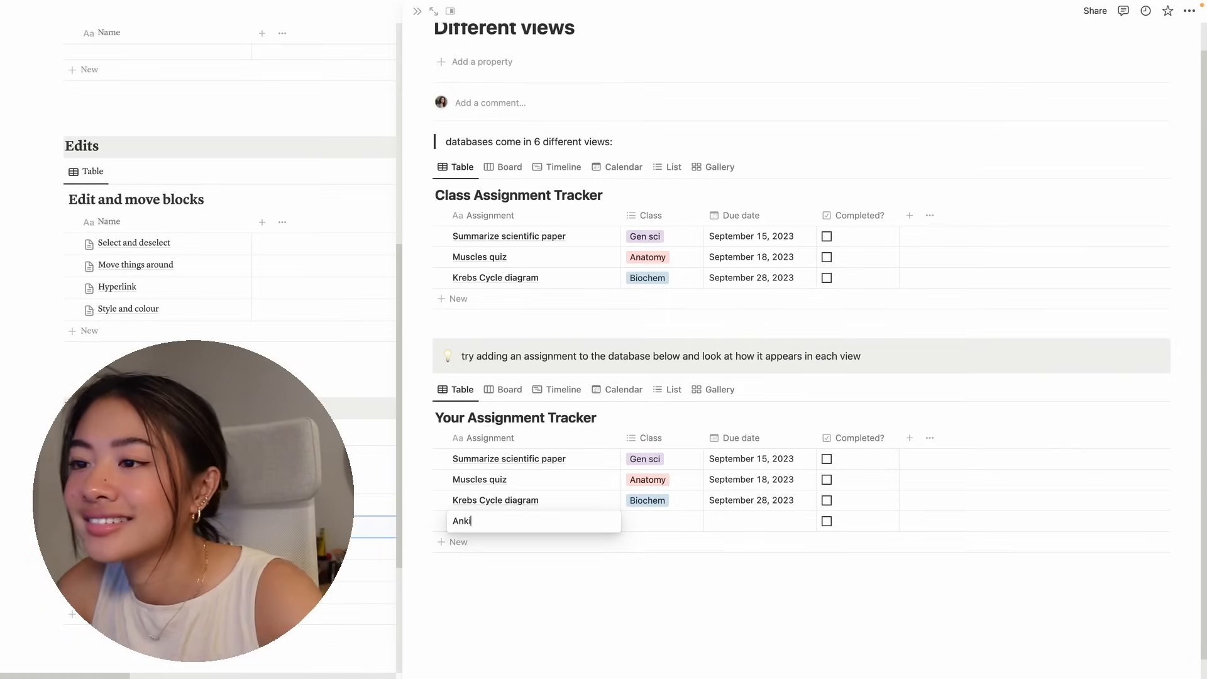
pyautogui.press('Return')
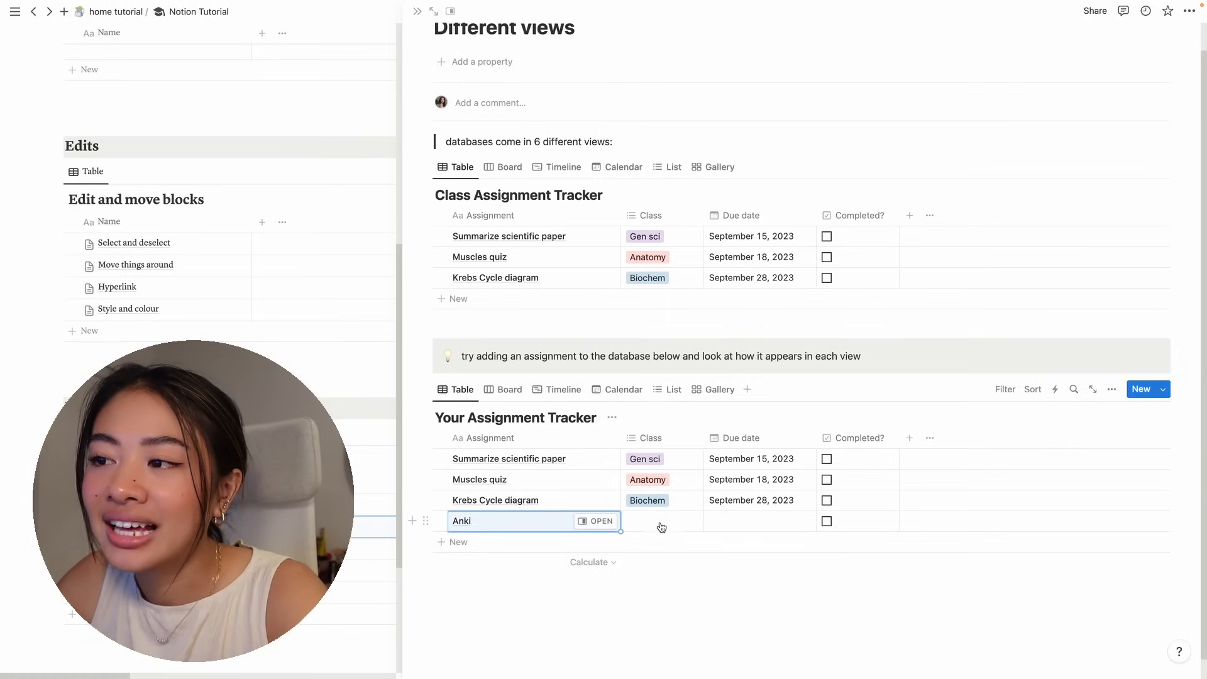
pyautogui.click(661, 528)
pyautogui.click(666, 562)
pyautogui.press('Escape')
# Set the Anki assignment's due date to September 15, 2023
pyautogui.click(770, 527)
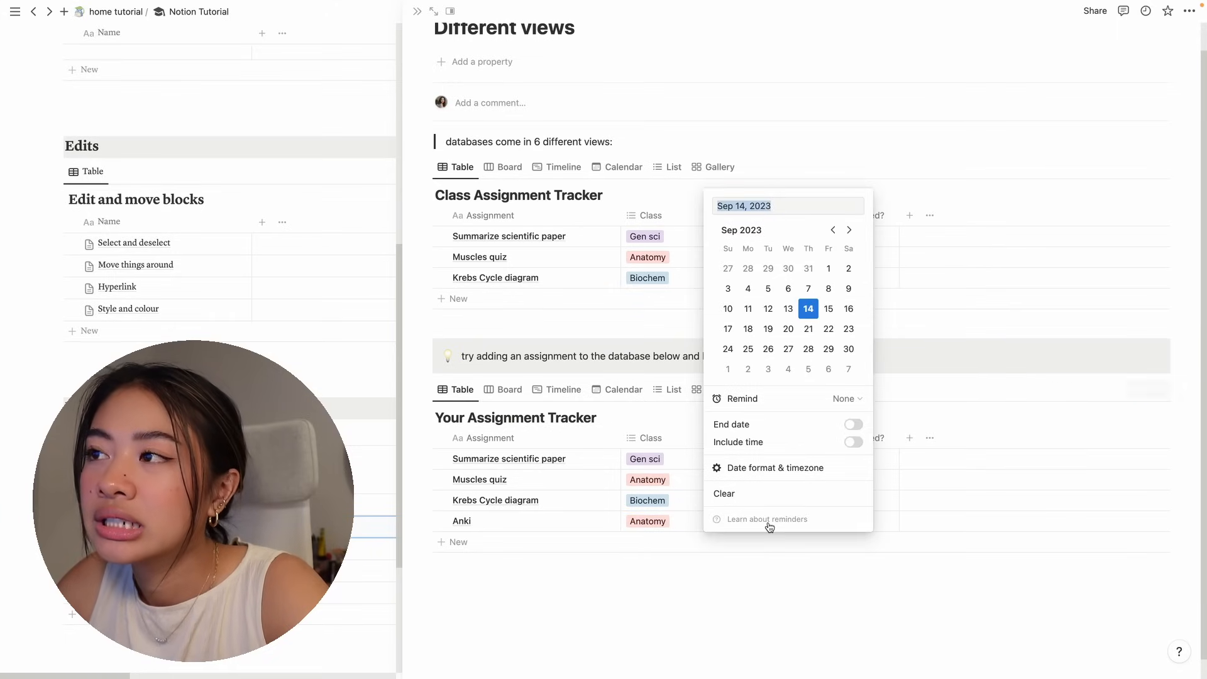
pyautogui.click(828, 308)
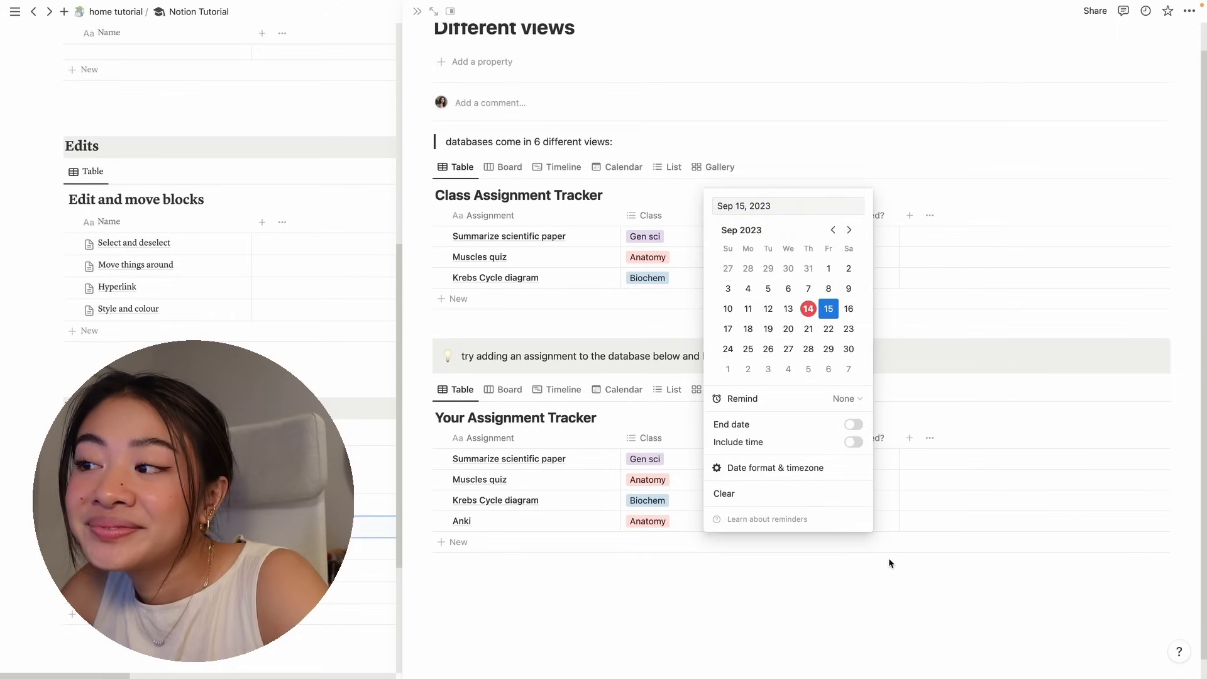
pyautogui.press('Escape')
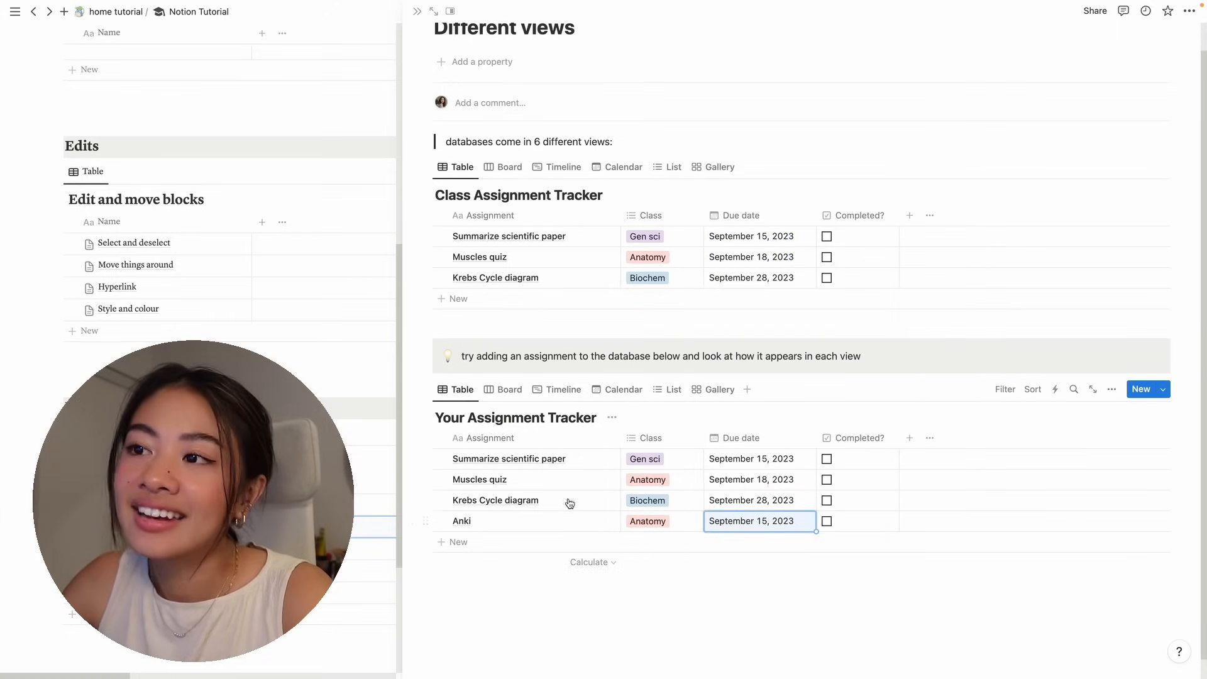
# Examine Your Assignment Tracker in Board, Timeline and Calendar views, and return it to Table view
pyautogui.click(510, 389)
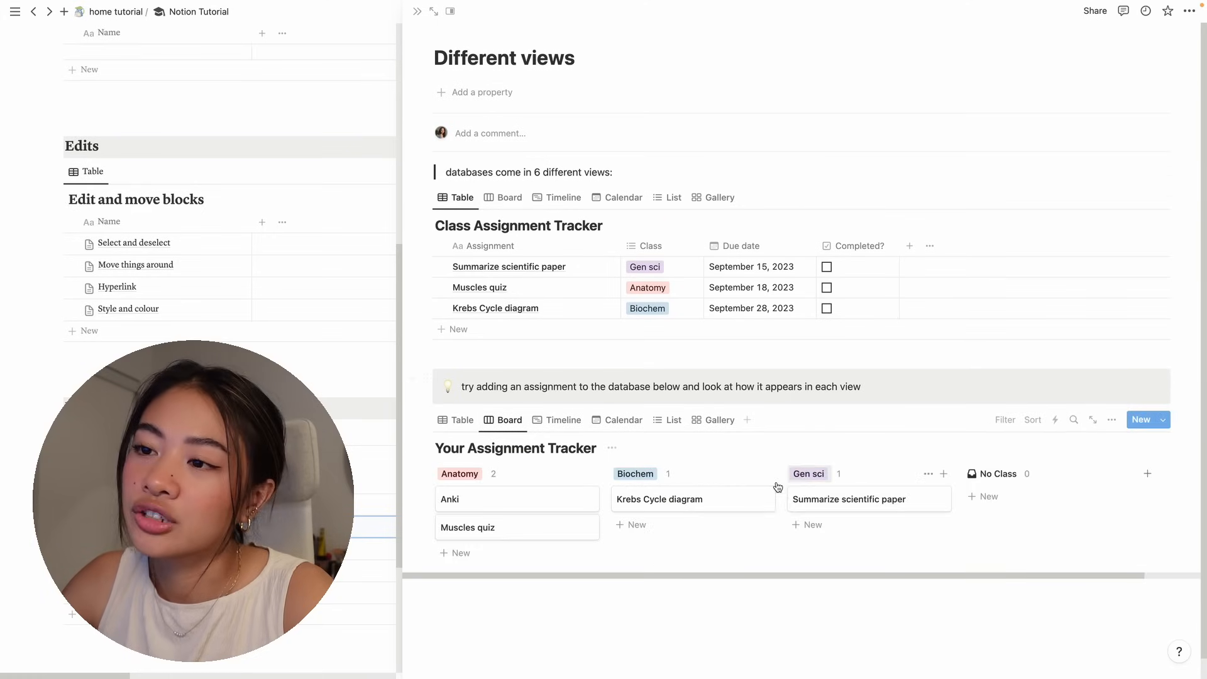
pyautogui.click(563, 421)
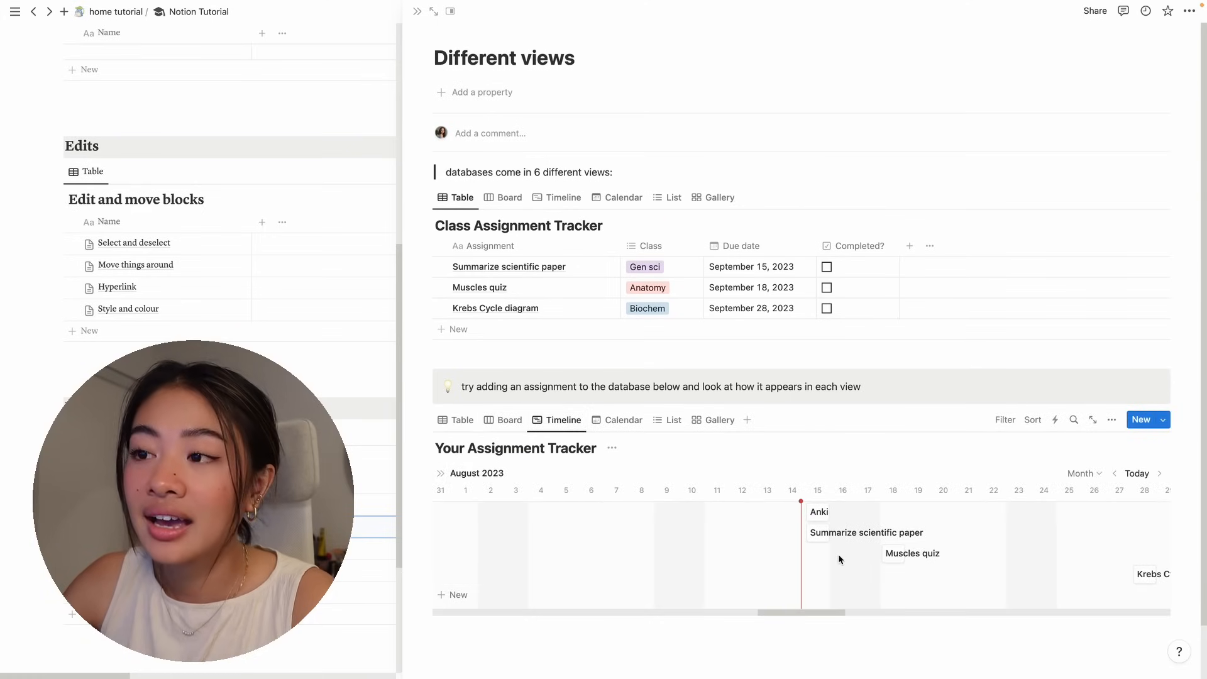
pyautogui.click(623, 420)
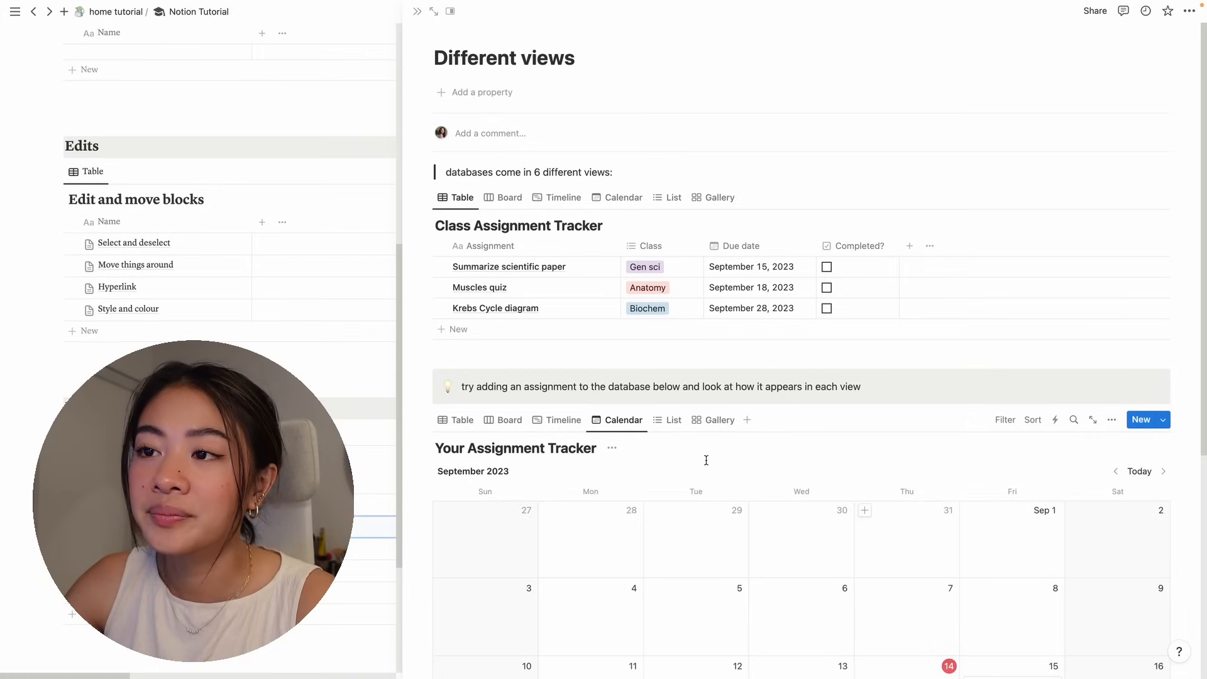
pyautogui.click(466, 426)
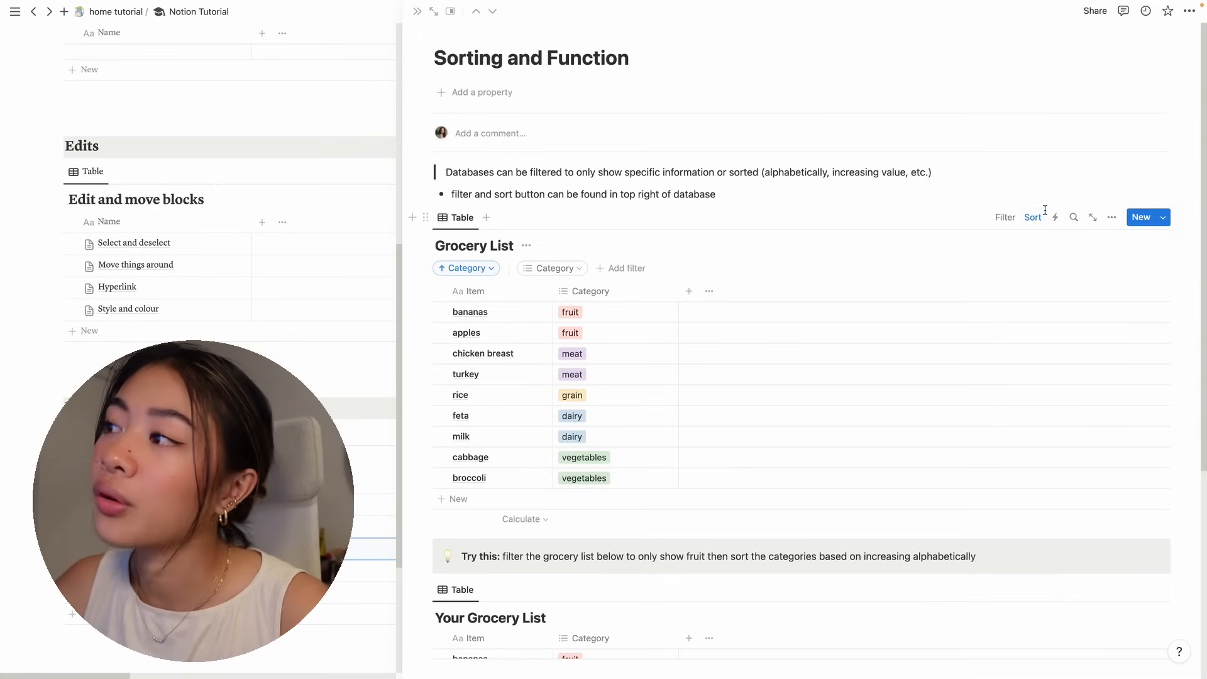
# Filter Your Grocery List on the Sorting and Function page by Category to show only fruit
pyautogui.scroll(-3, 1003, 217)
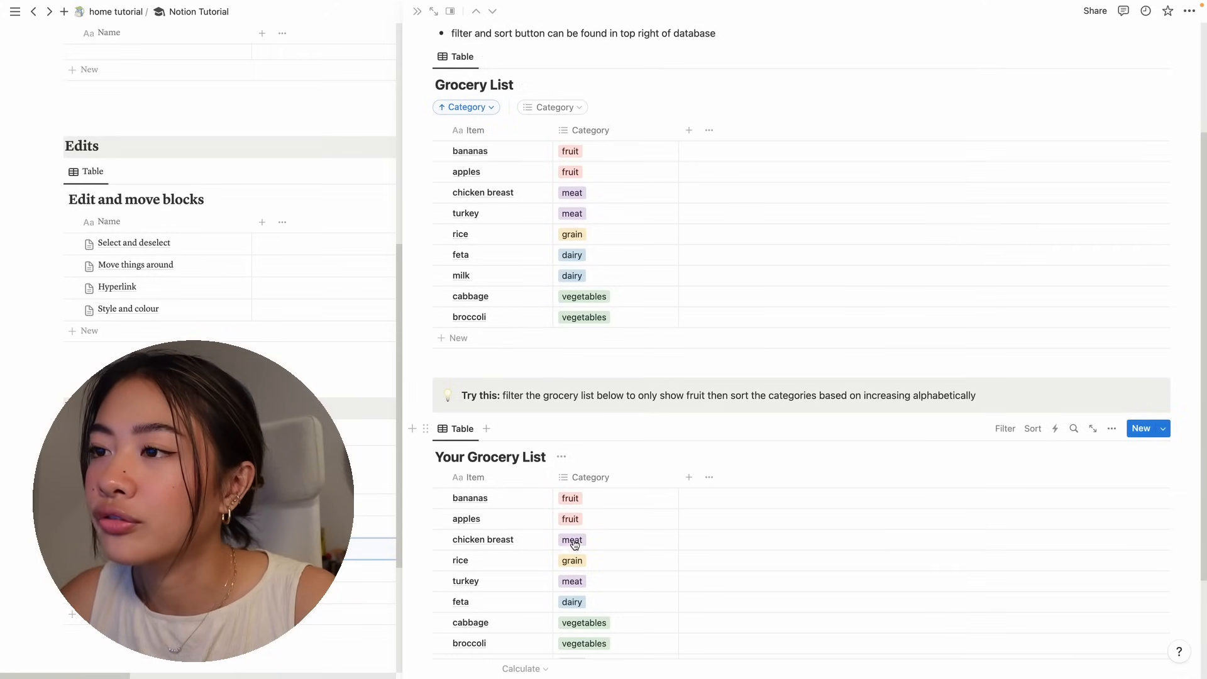
pyautogui.scroll(-2, 737, 401)
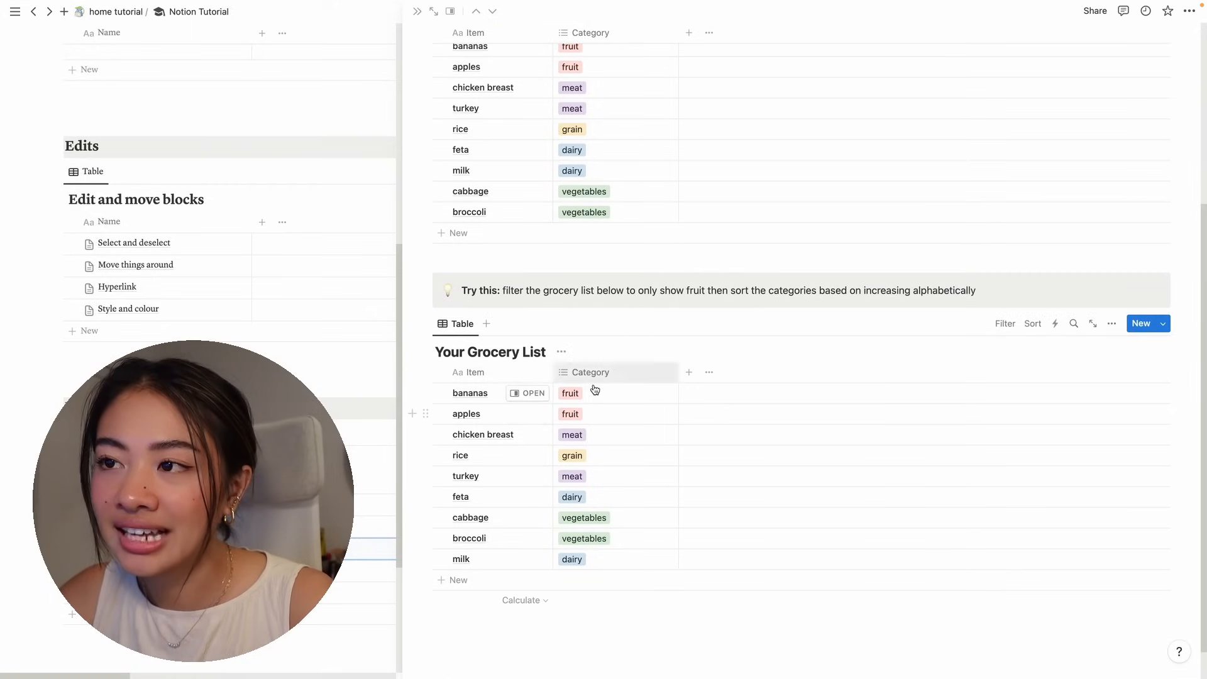
pyautogui.click(1005, 324)
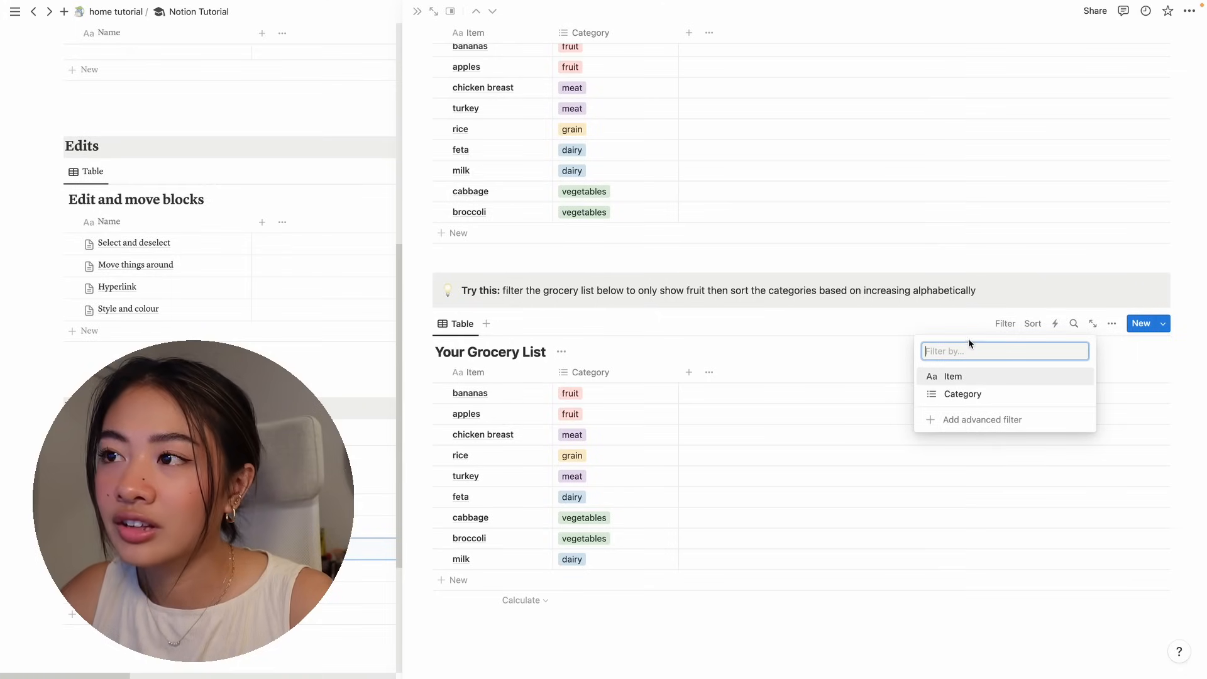
pyautogui.click(948, 394)
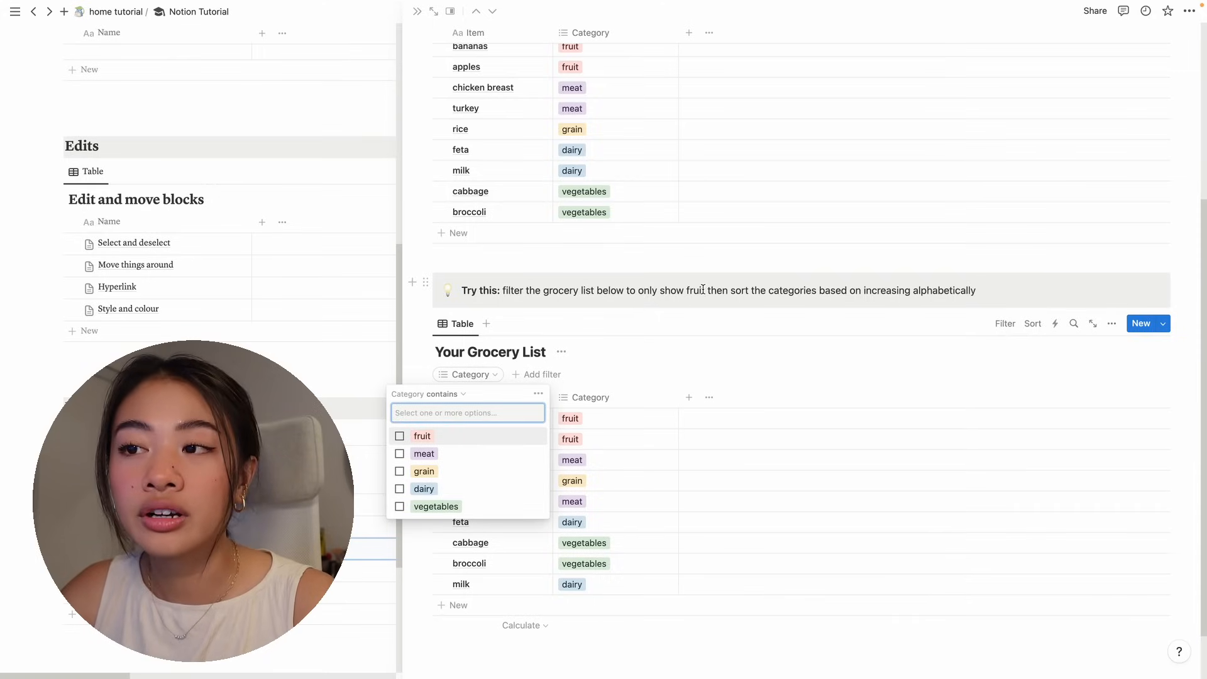
pyautogui.click(400, 438)
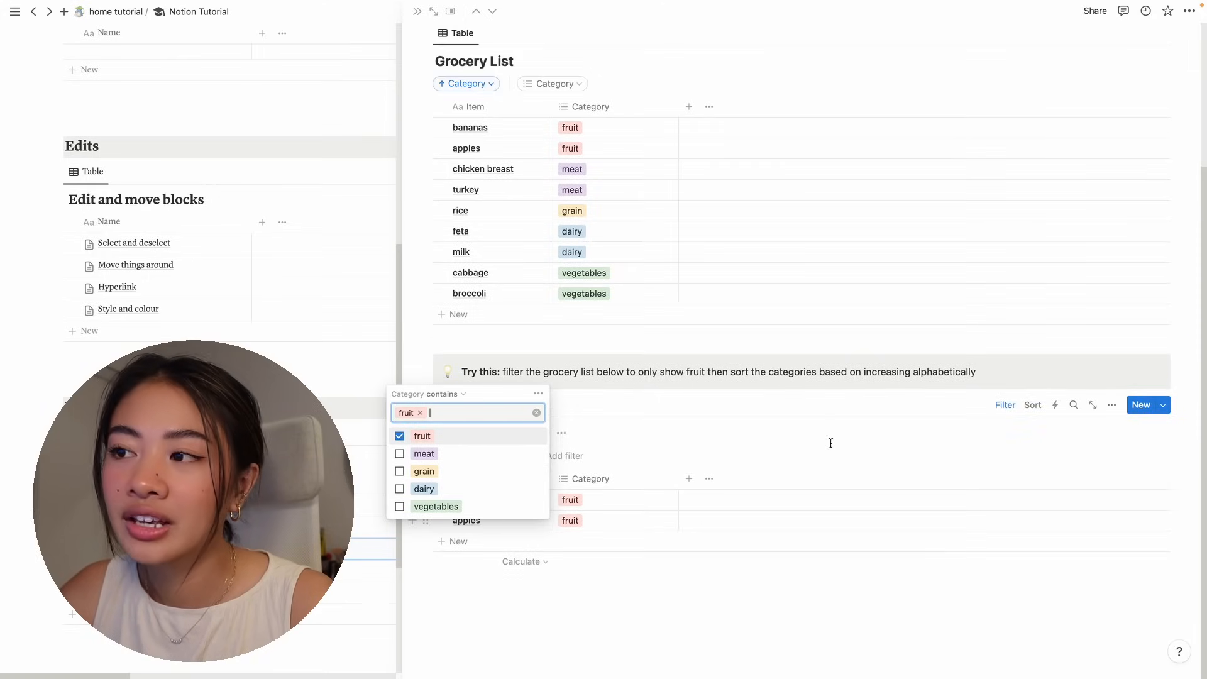
pyautogui.click(772, 412)
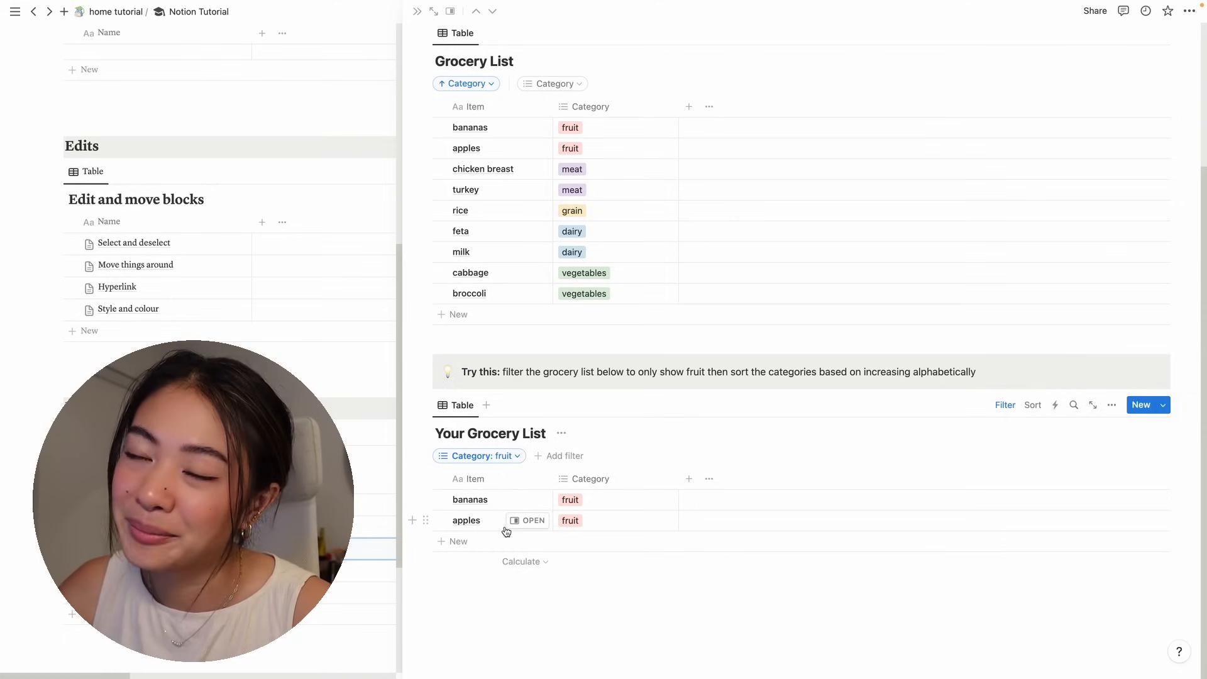
# Deselect fruit in the Category filter of Your Grocery List
pyautogui.click(494, 457)
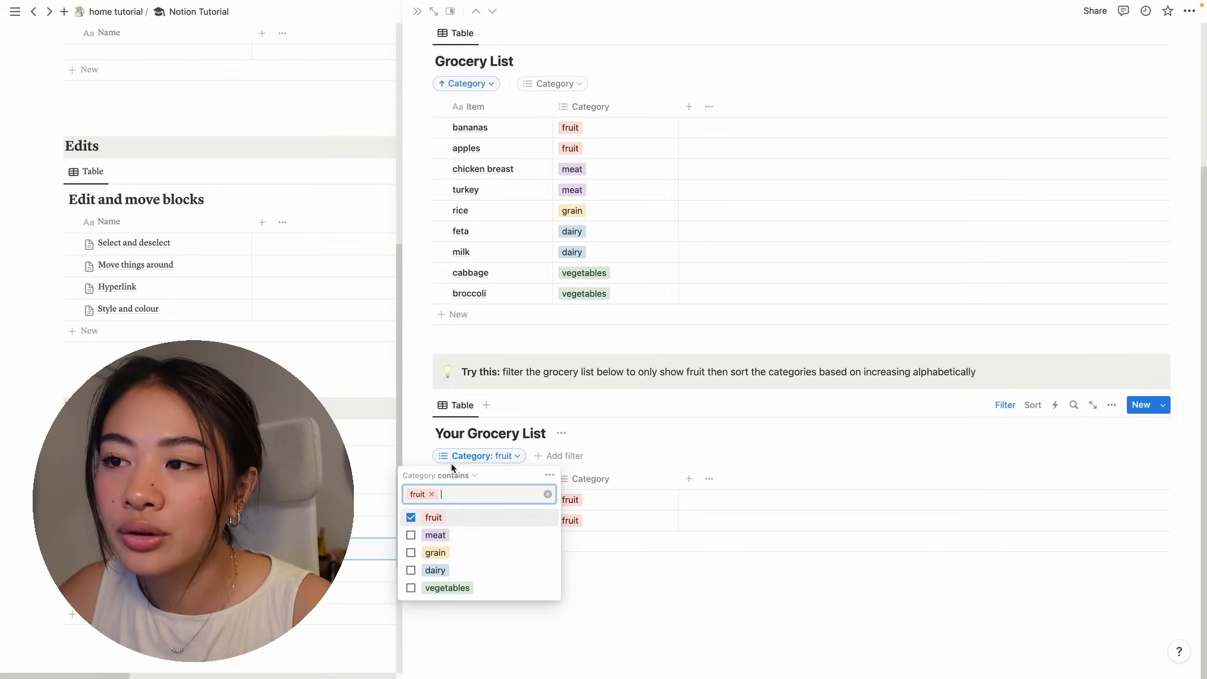
pyautogui.click(412, 517)
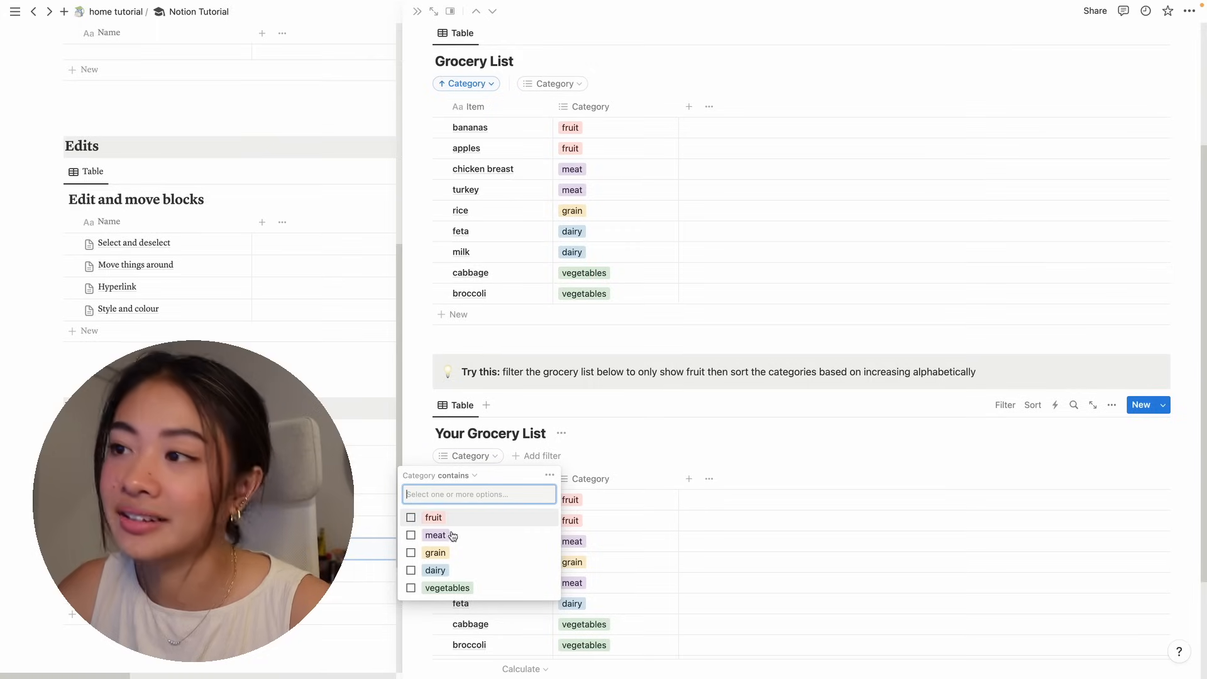
# Close the Category filter choices and sort the Your Grocery List table by Category in ascending order
pyautogui.click(799, 435)
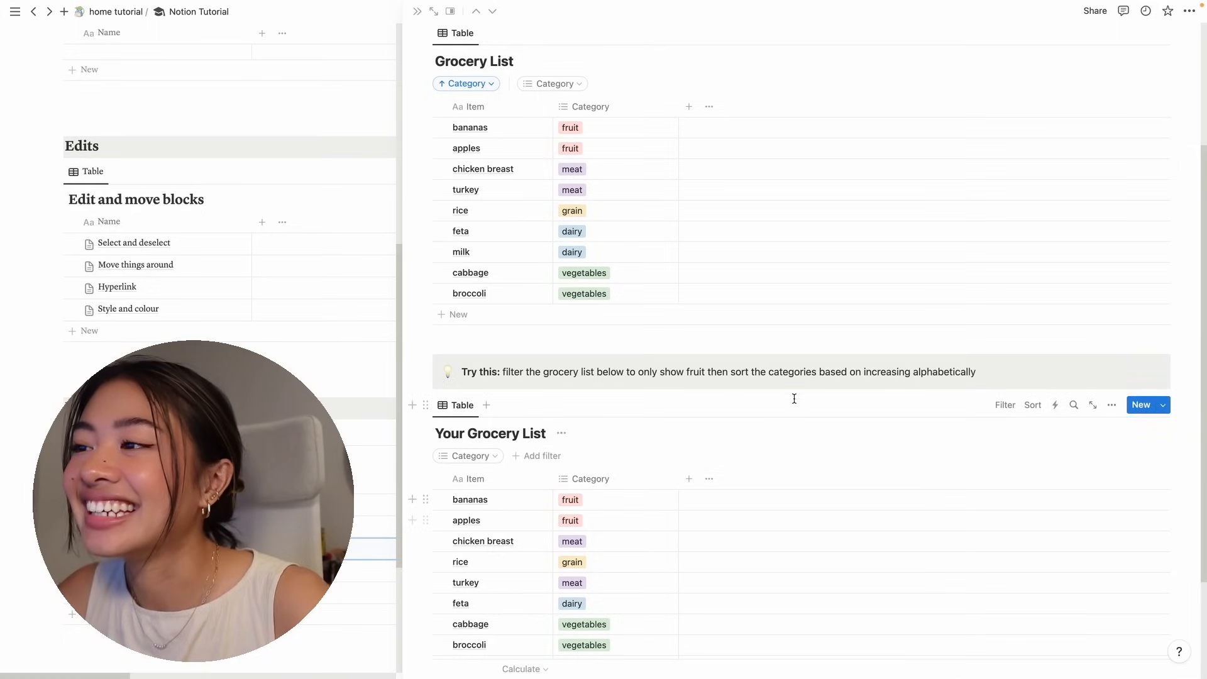
pyautogui.scroll(-3, 795, 398)
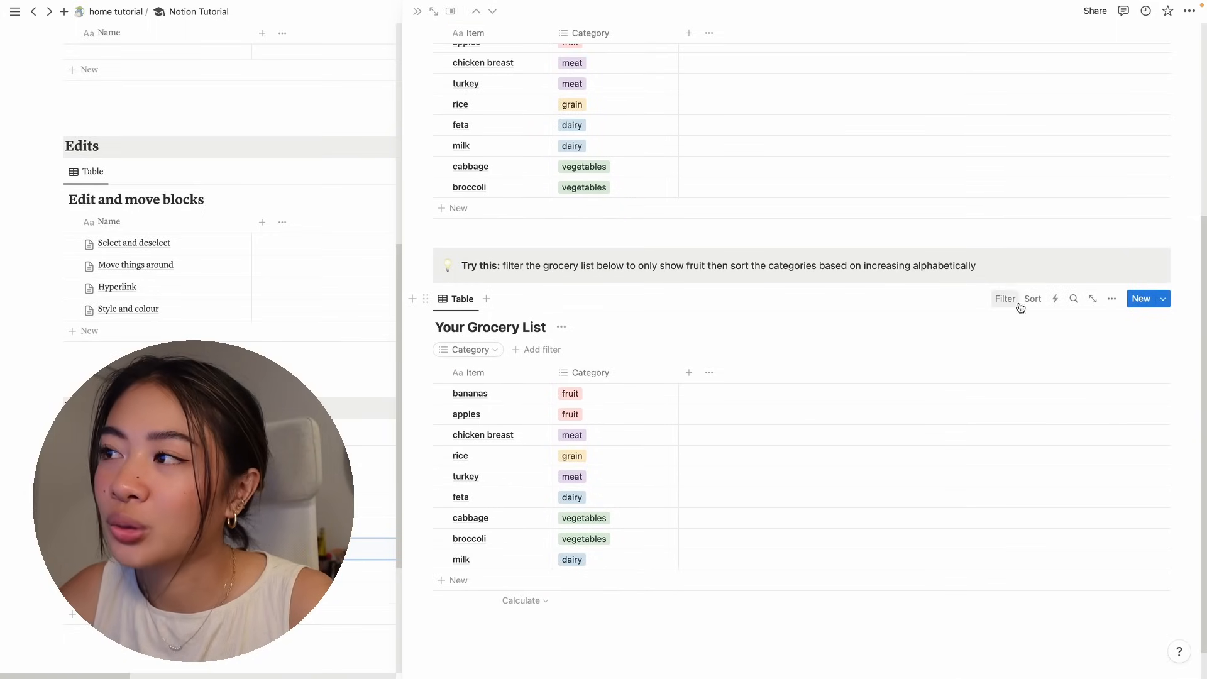
pyautogui.click(1040, 298)
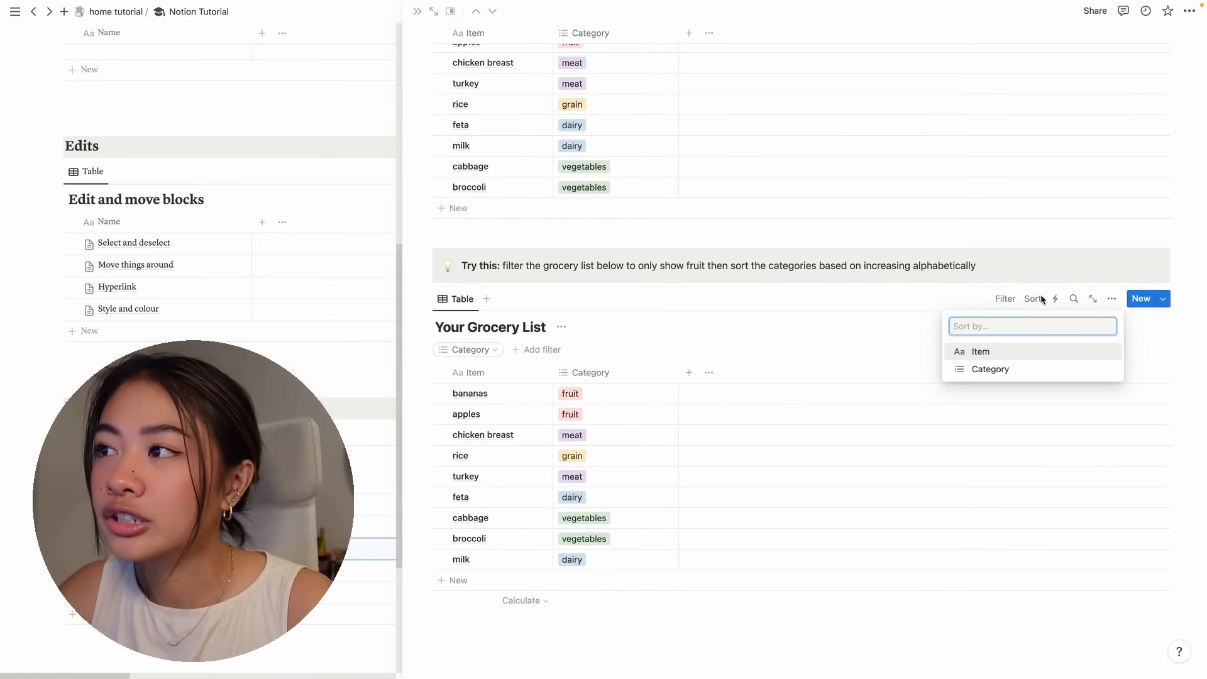
pyautogui.click(1010, 369)
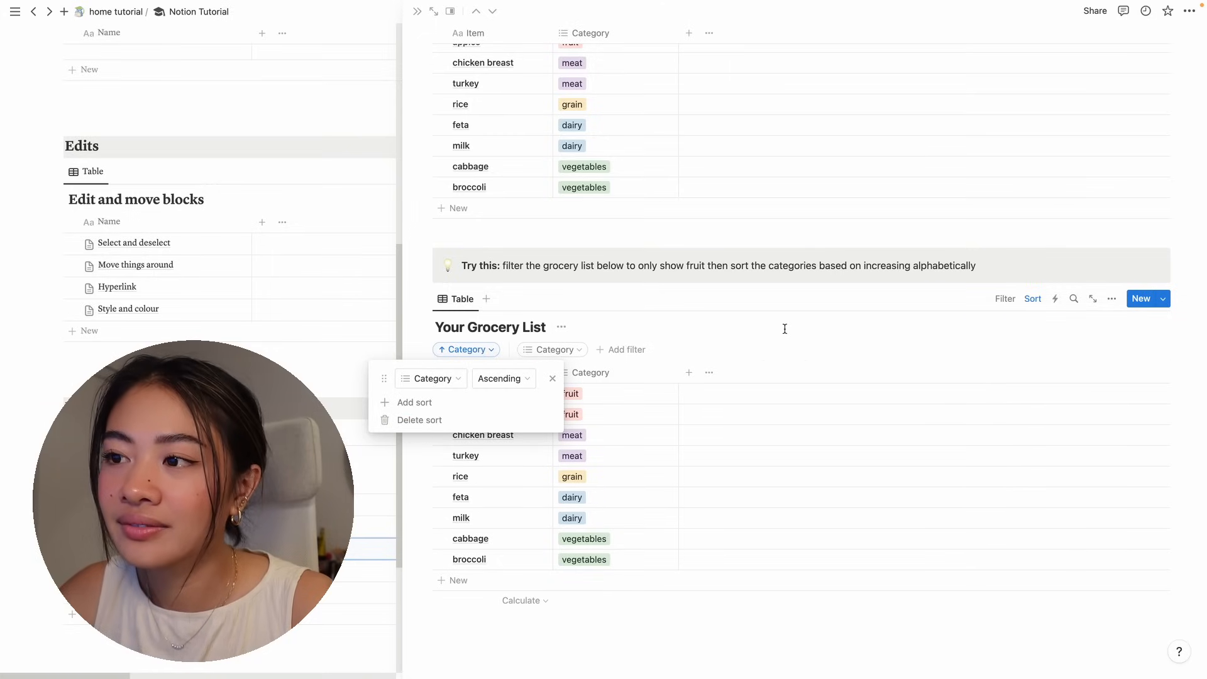
pyautogui.click(798, 308)
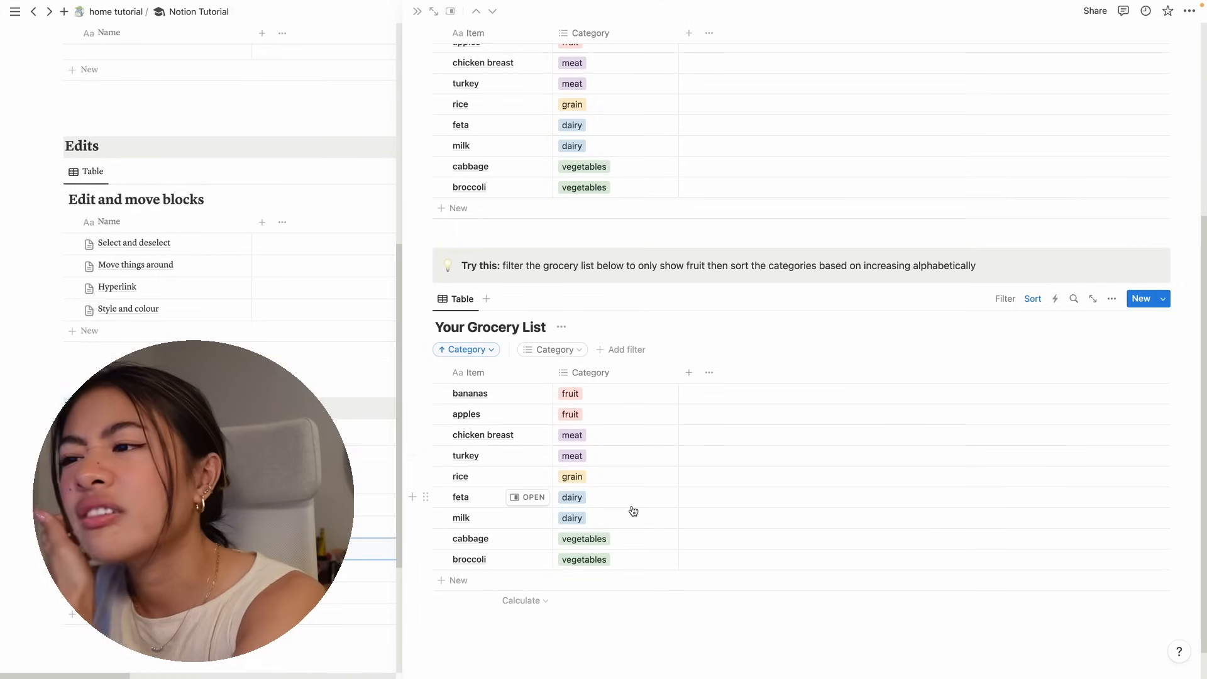
# Reopen the Category sort of Your Grocery List and look through the properties available for sorting
pyautogui.click(492, 350)
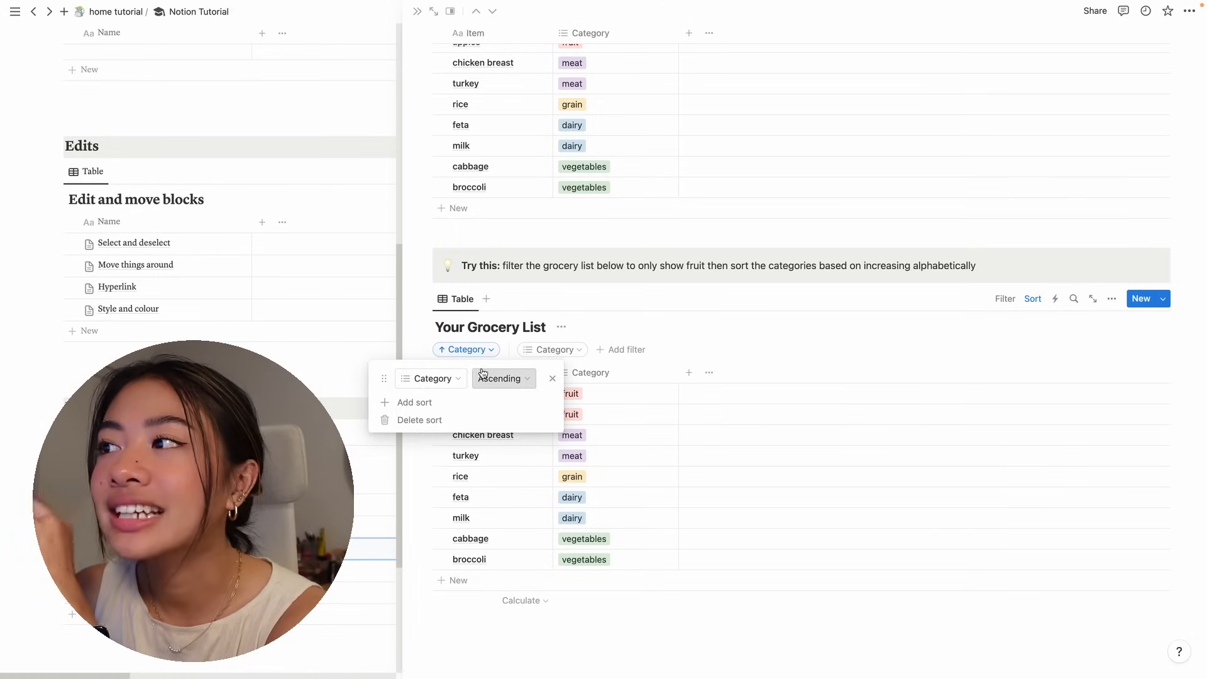
pyautogui.click(444, 381)
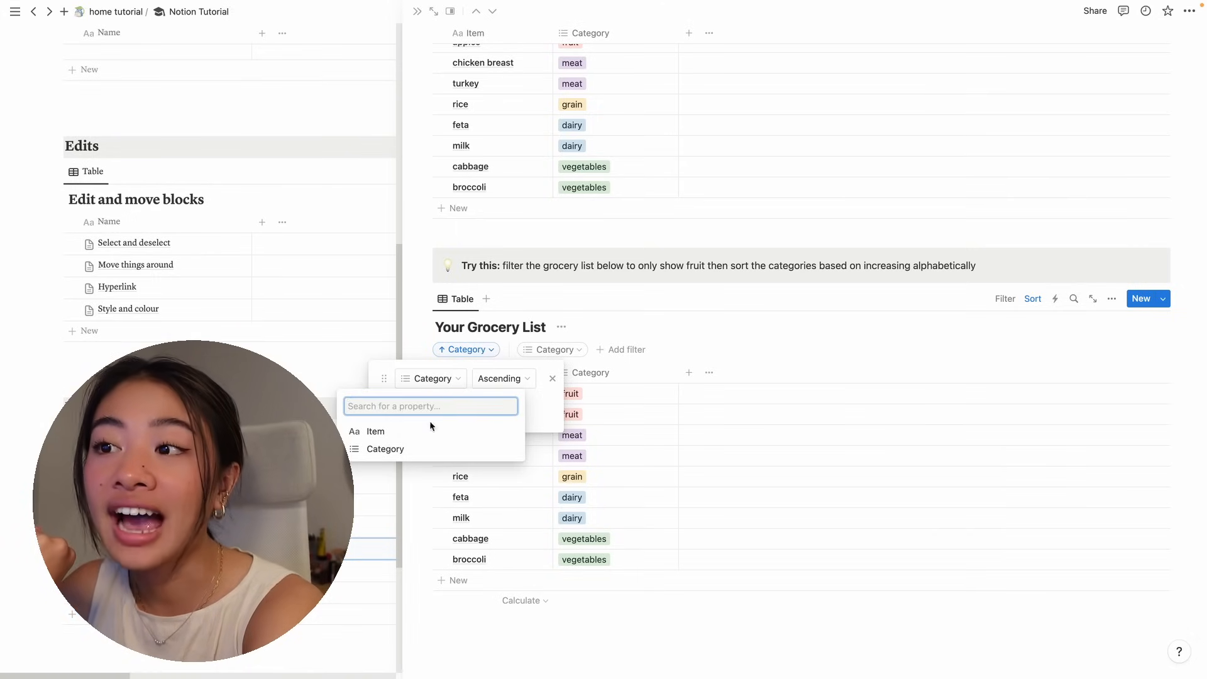
pyautogui.click(432, 427)
pyautogui.click(723, 347)
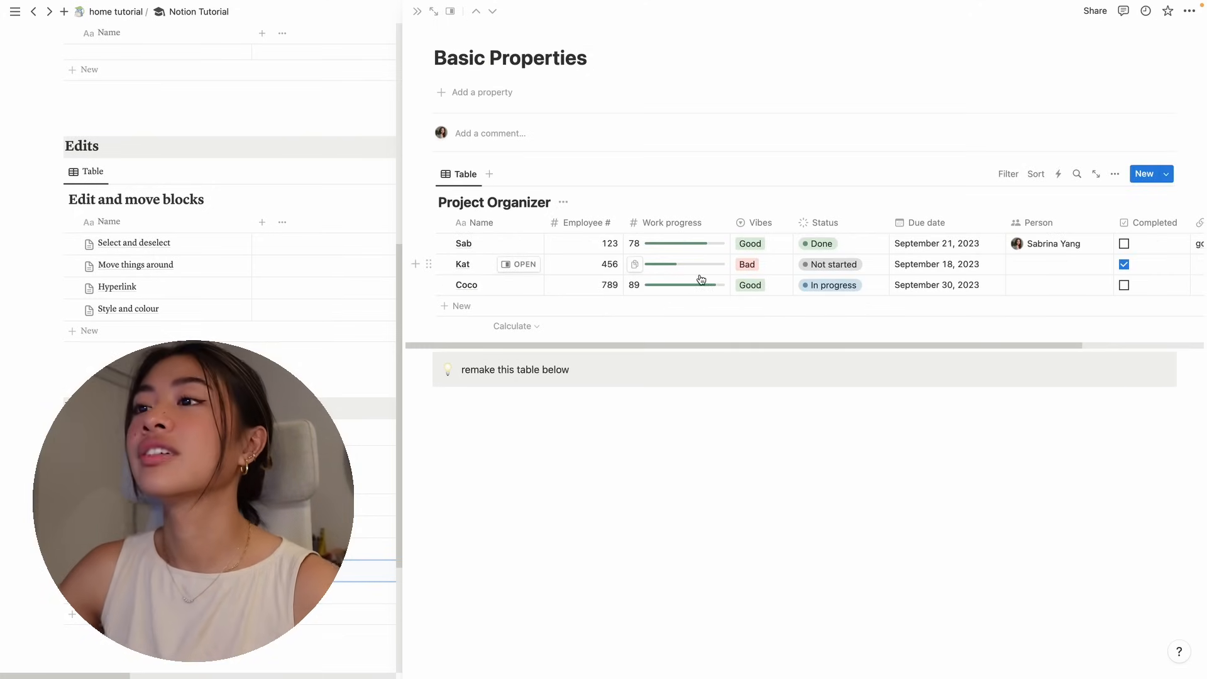
# Insert an inline database below the "remake this table below" callout and title it "Project Organizer"
pyautogui.click(562, 430)
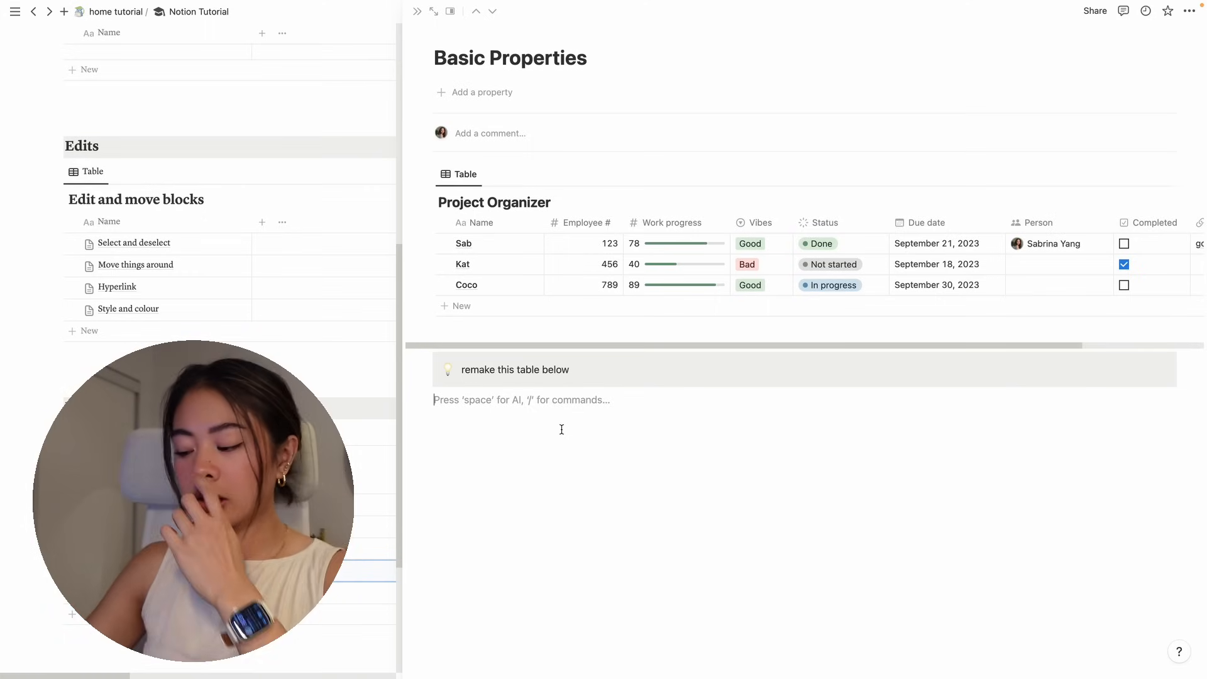
pyautogui.write('/data')
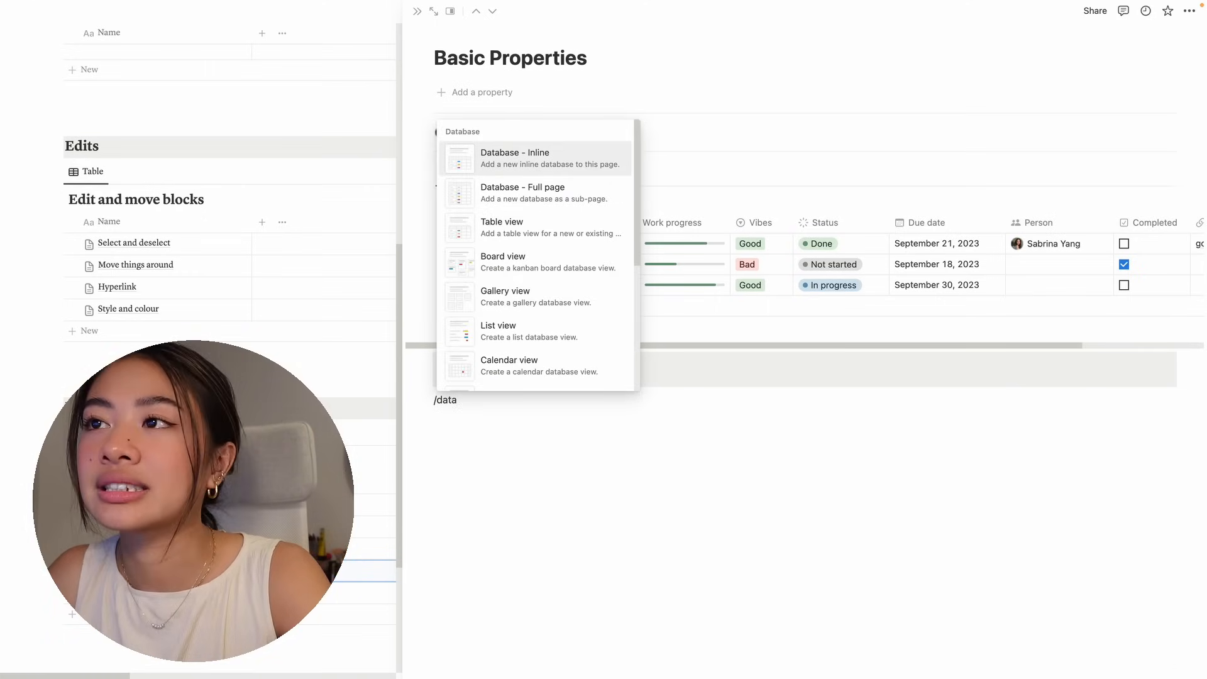
pyautogui.click(503, 158)
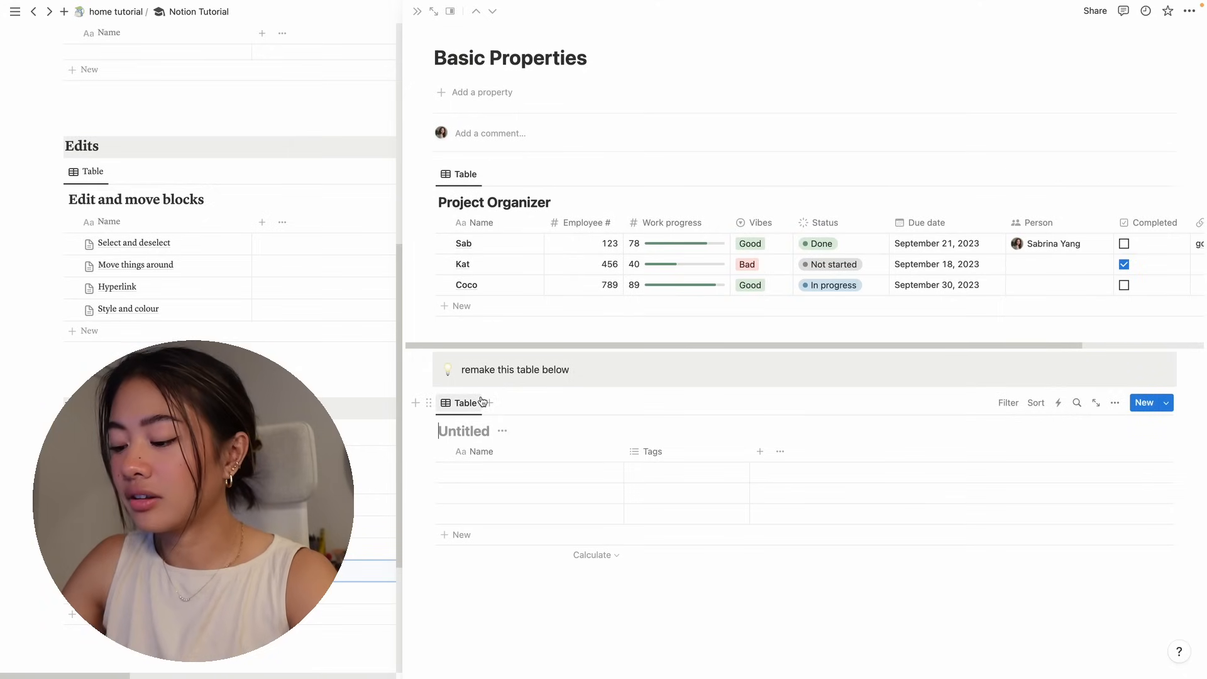
pyautogui.write('Project')
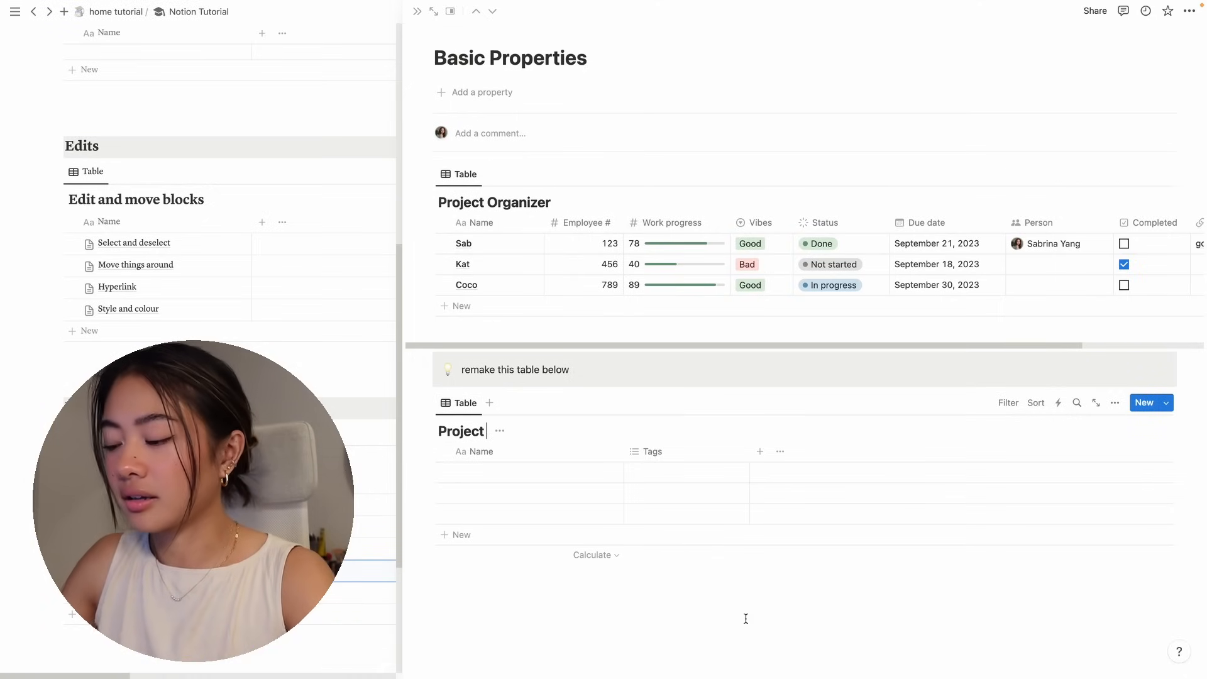
pyautogui.write(' Organizer')
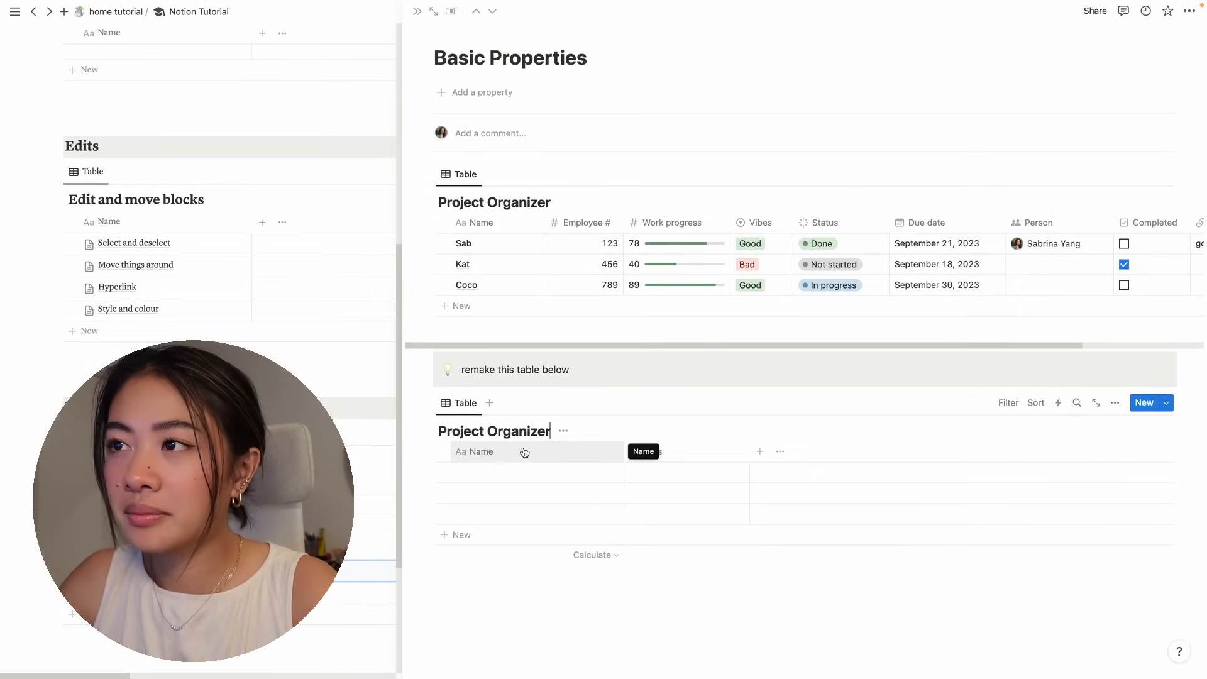
# Delete the Tags property from the new Project Organizer table and narrow its Name column
pyautogui.click(667, 454)
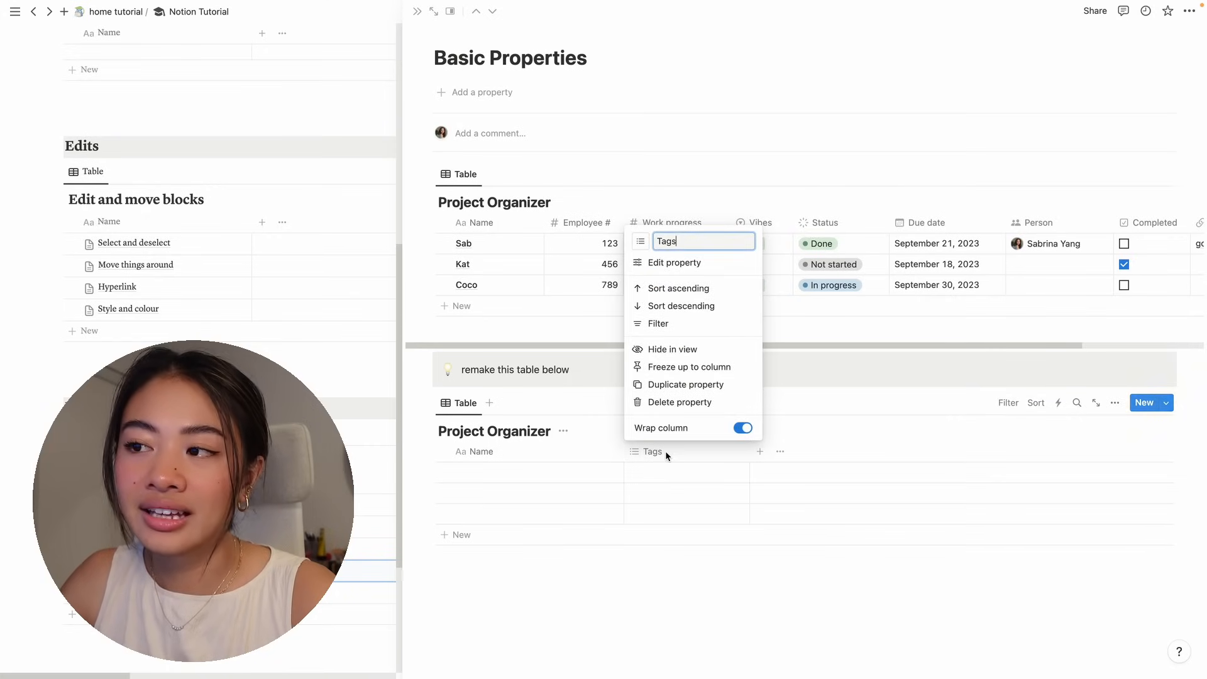
pyautogui.click(690, 402)
pyautogui.click(633, 345)
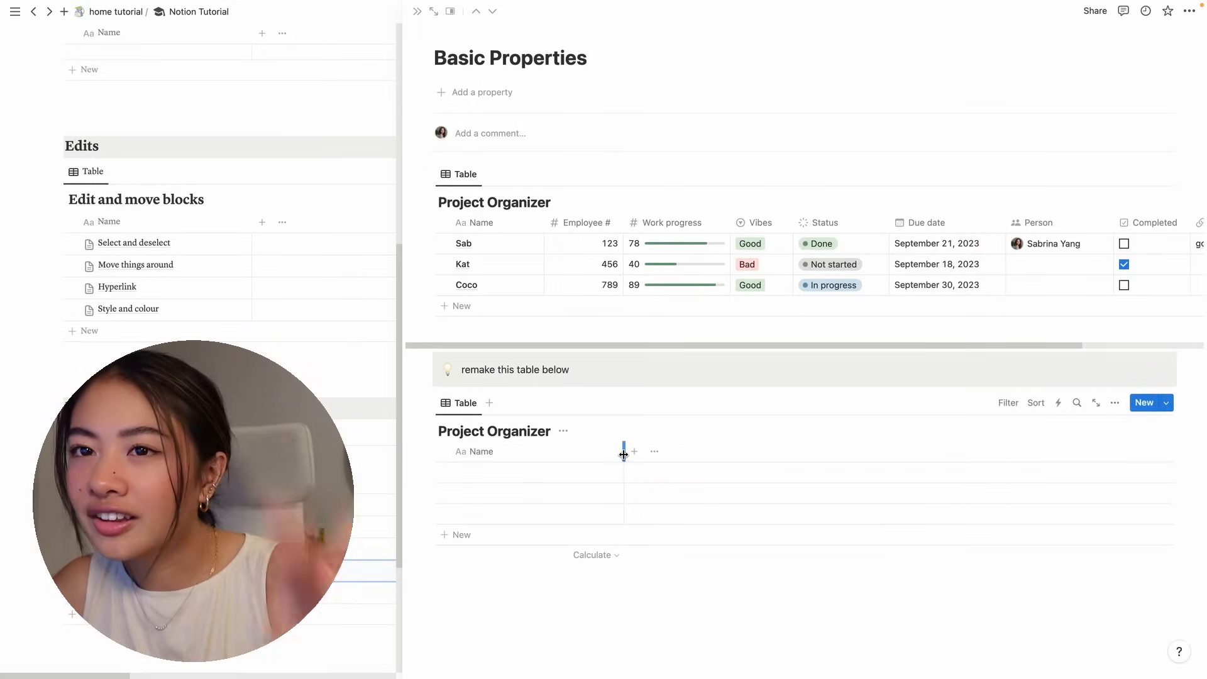
pyautogui.moveTo(624, 454); pyautogui.dragTo(552, 451)
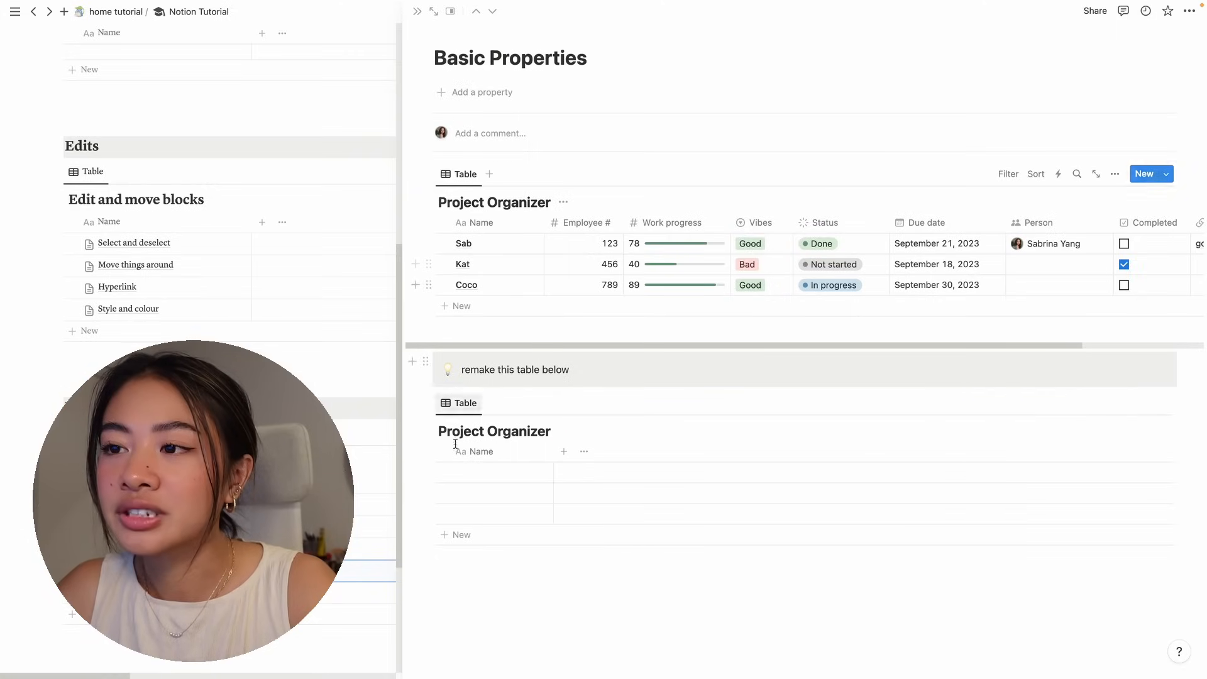
# Fill in the first row's Name with the first person's name from the reference table
pyautogui.click(466, 473)
pyautogui.write('Sab')
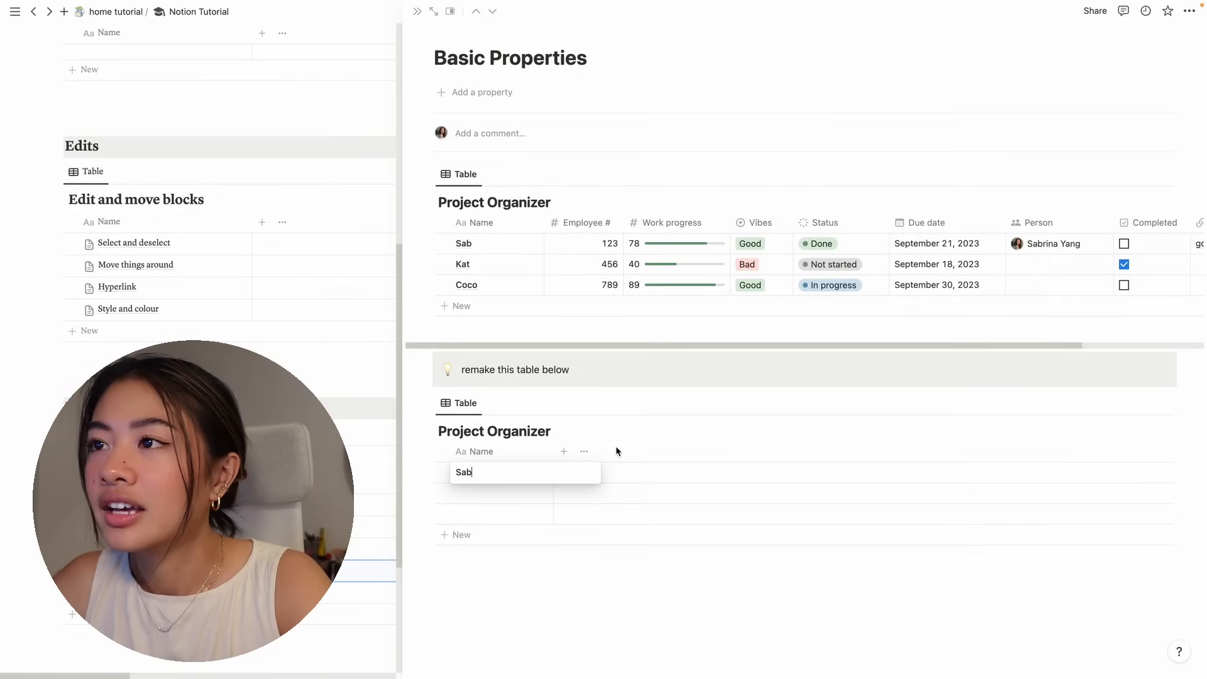
pyautogui.press('Return')
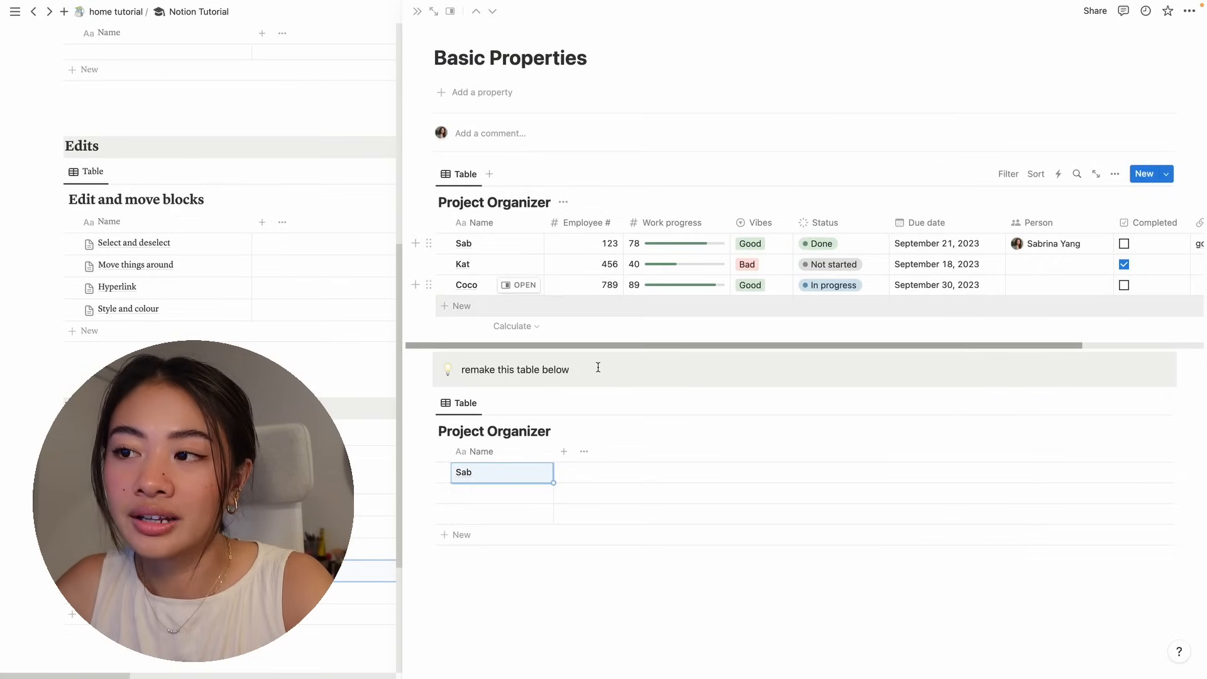
# Add a Number property with the plain Number format and fill in the first row's employee number from the reference table
pyautogui.click(564, 452)
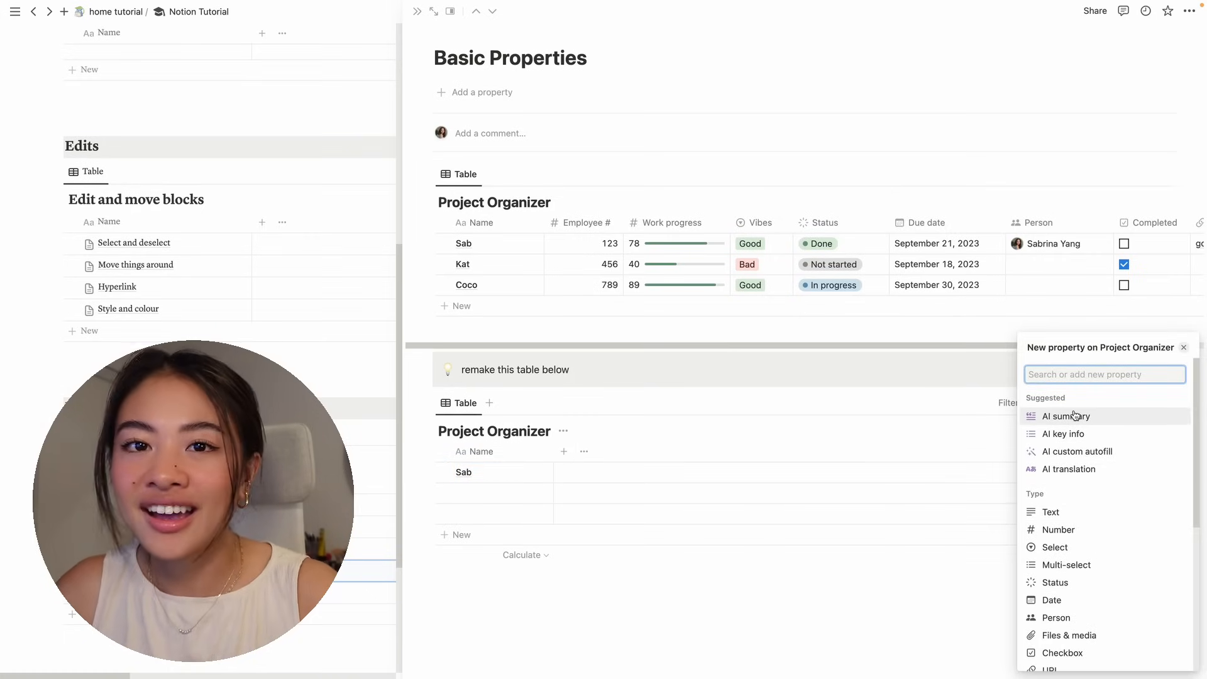
pyautogui.click(1059, 531)
pyautogui.click(1140, 496)
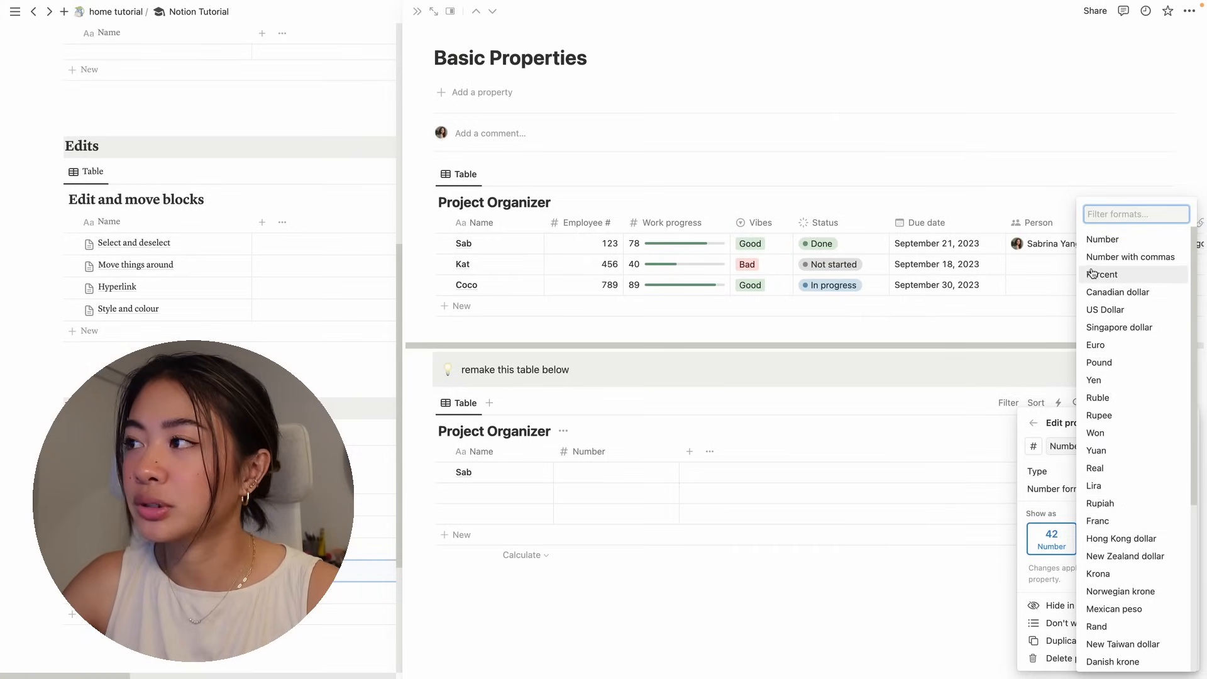
pyautogui.click(1096, 243)
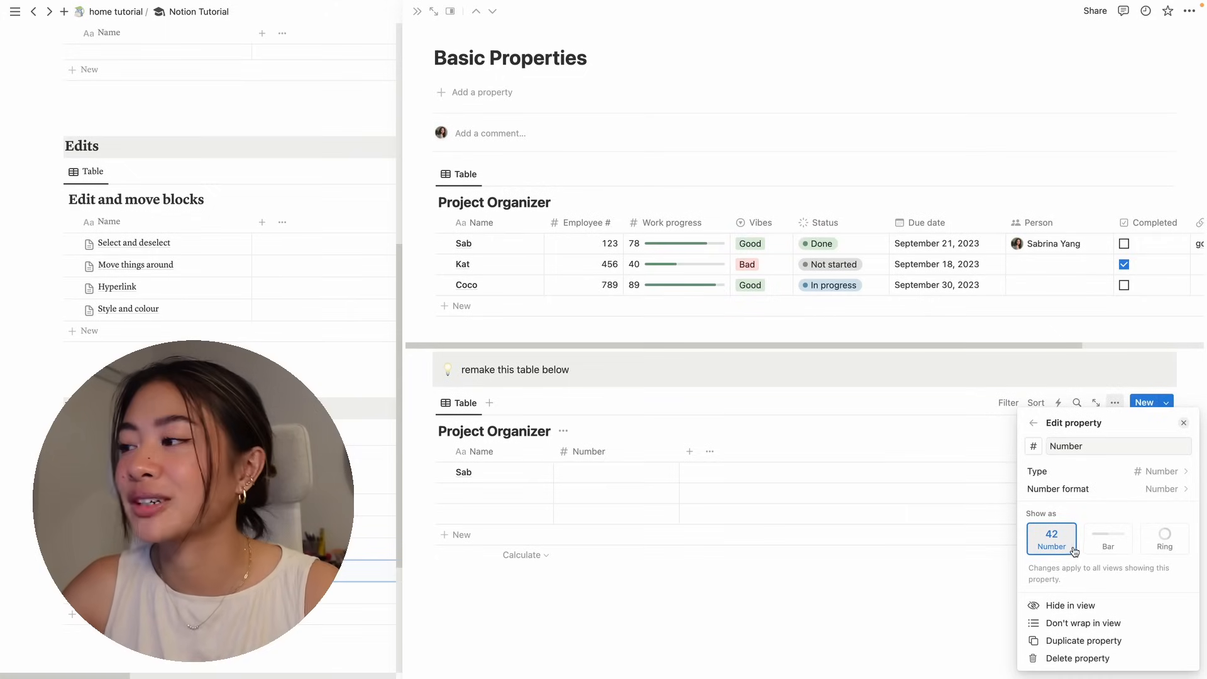
pyautogui.click(632, 478)
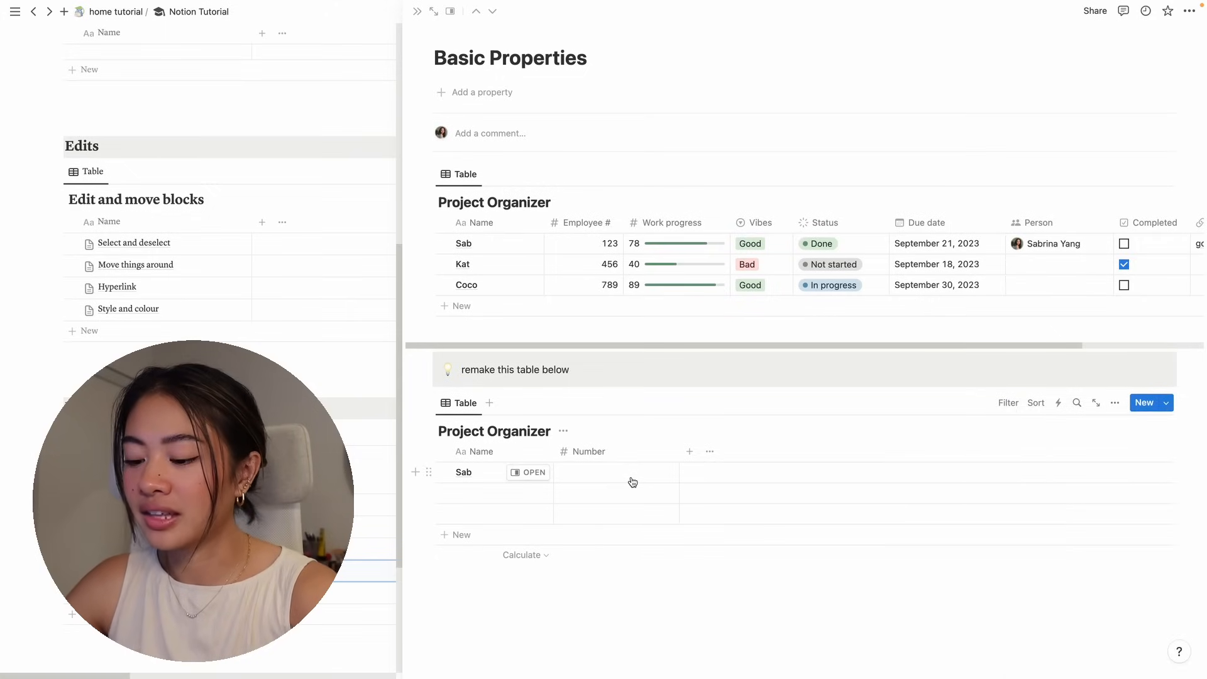
pyautogui.click(632, 476)
pyautogui.write('123')
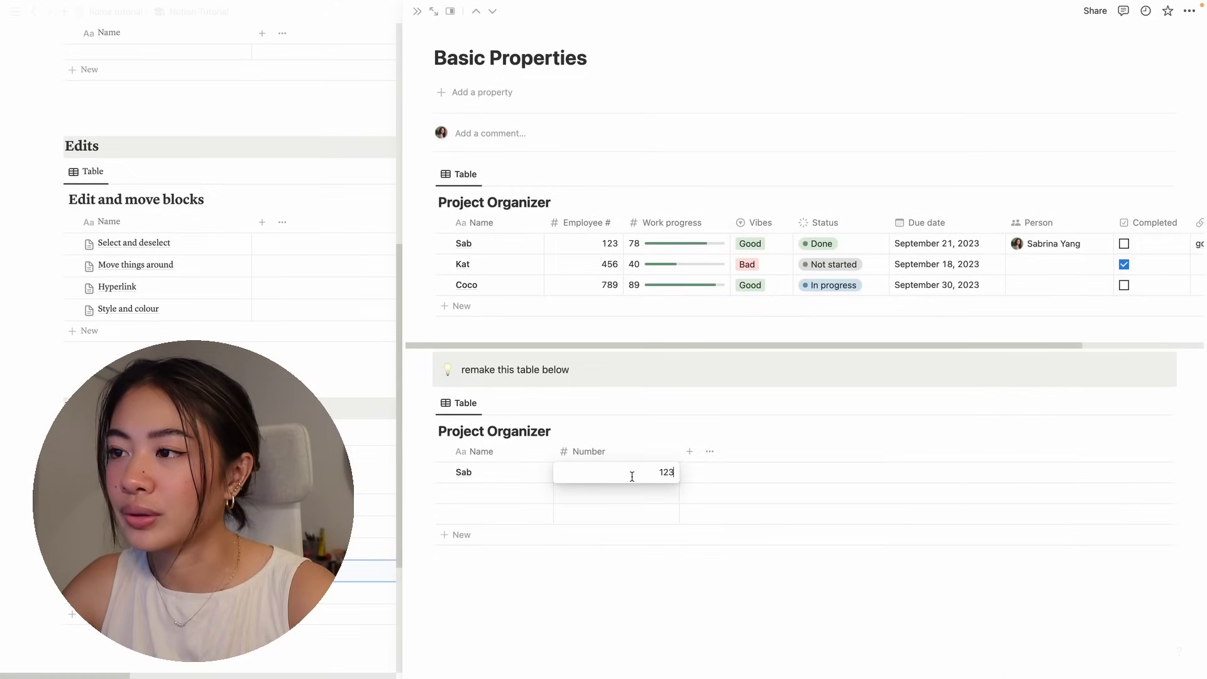
# Add a second Number property named "Work progress" and show it as a bar
pyautogui.click(690, 451)
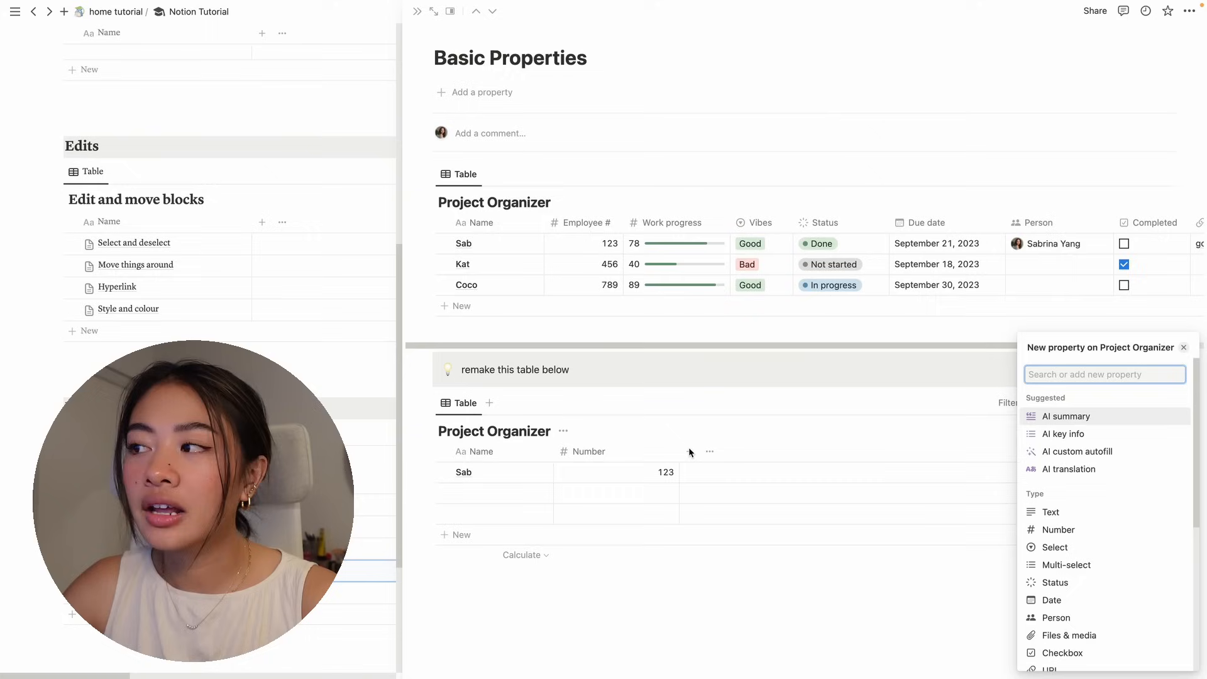
pyautogui.click(1093, 530)
pyautogui.click(1106, 446)
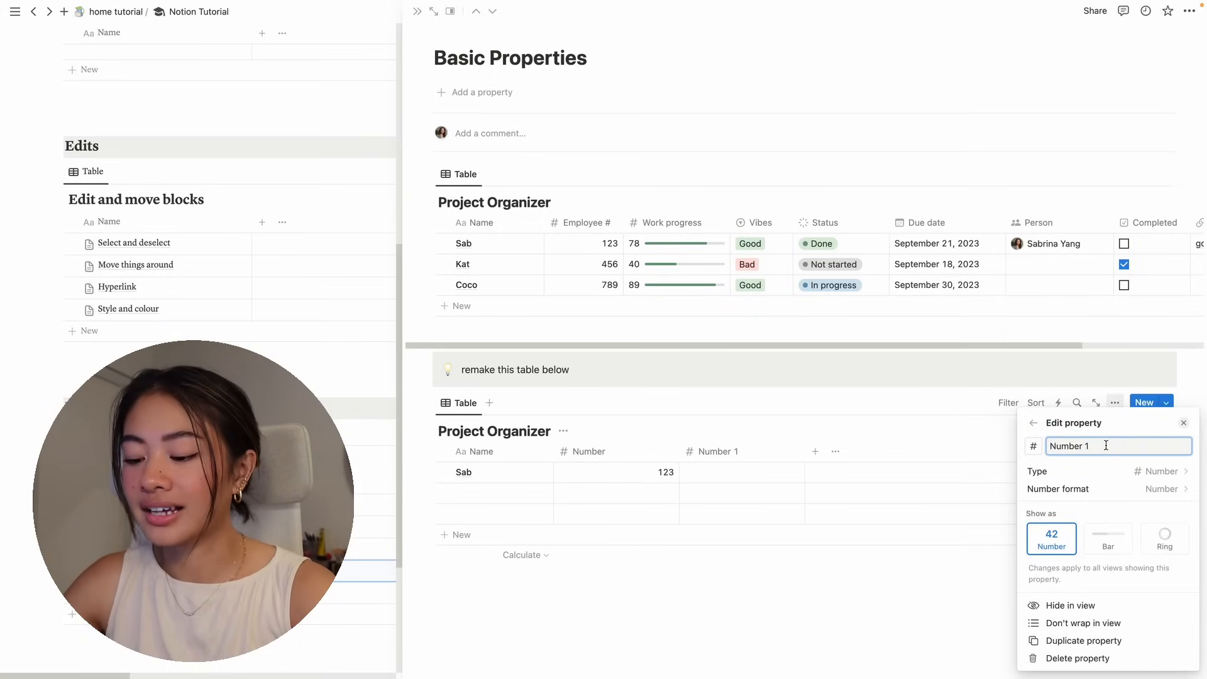
pyautogui.hotkey('ctrl', 'a')
pyautogui.write('Work progress')
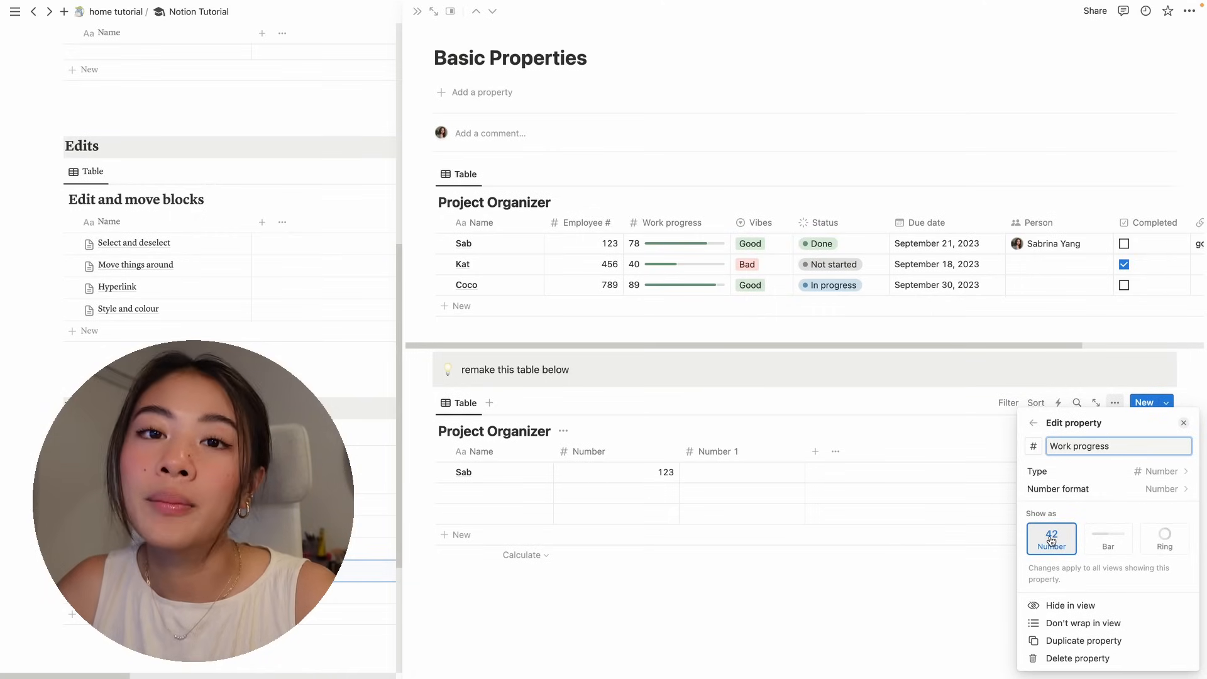
pyautogui.click(1098, 535)
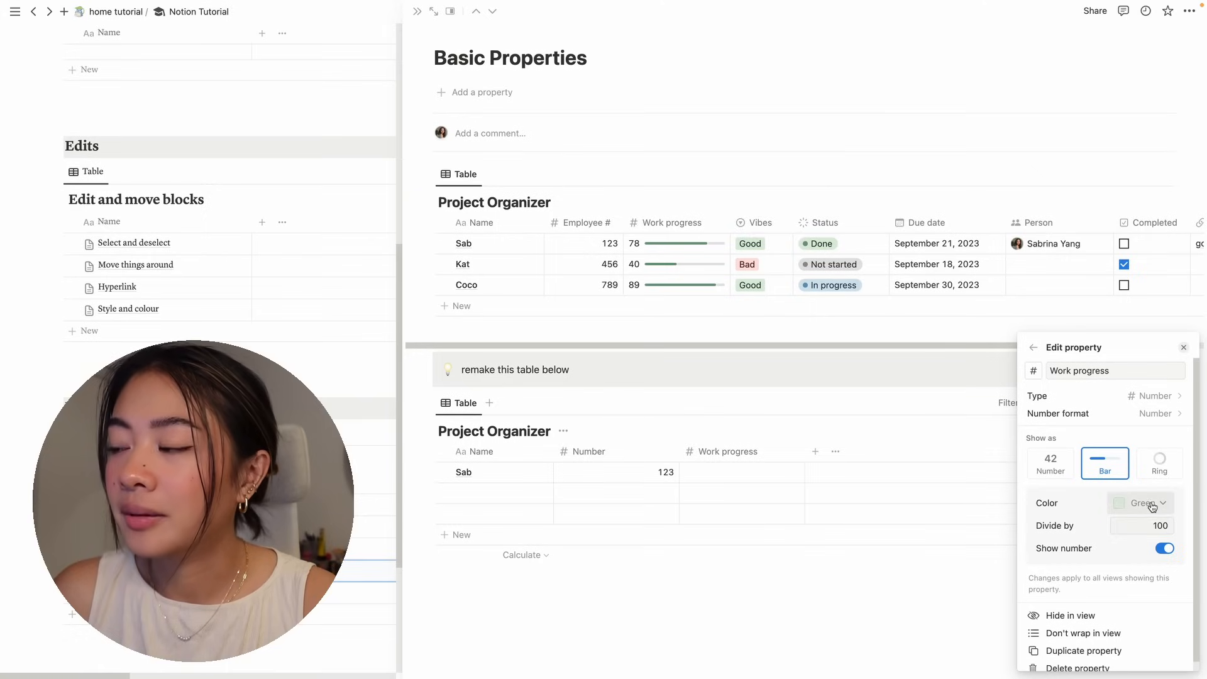
pyautogui.click(995, 584)
# Set the first row's Work progress to 78
pyautogui.click(753, 472)
pyautogui.write('78')
pyautogui.press('Return')
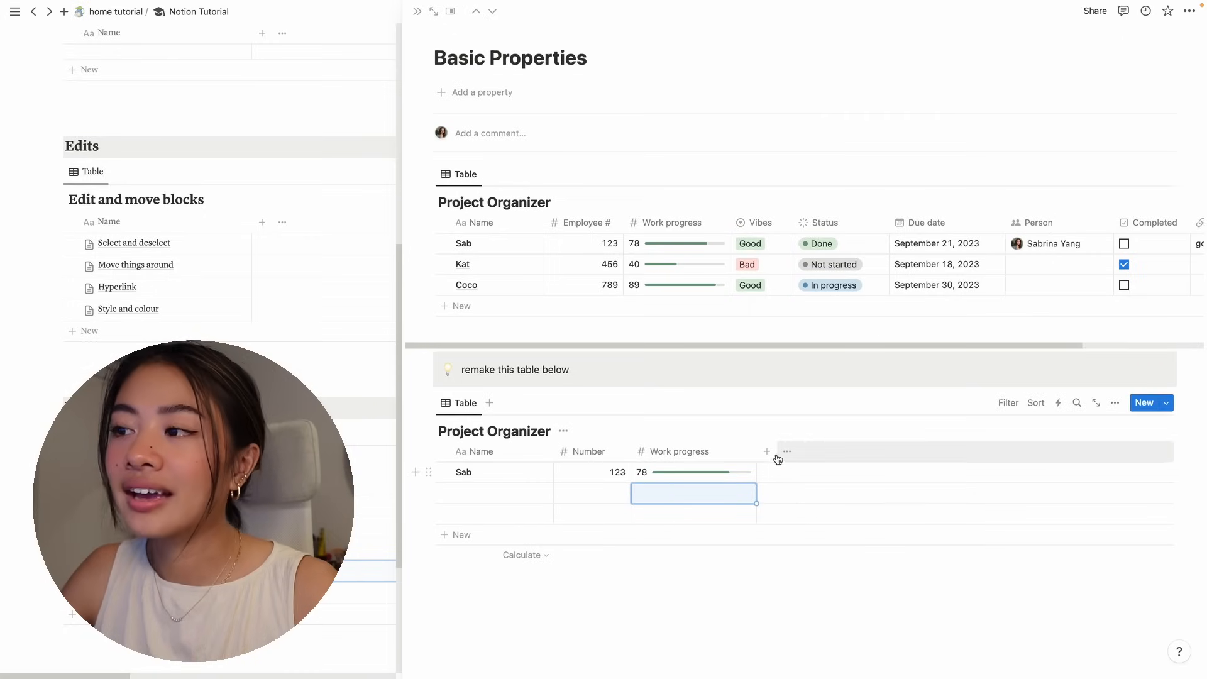
# Add a Select property named "Vibes" to the new Project Organizer table
pyautogui.click(767, 451)
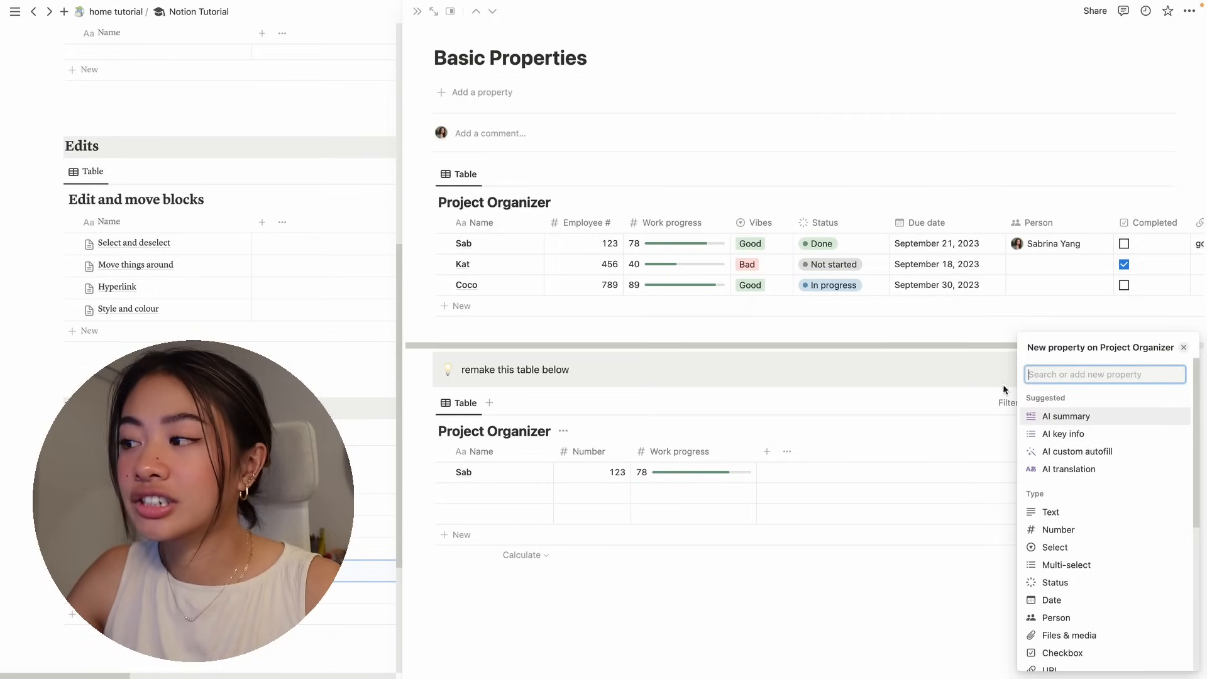
pyautogui.click(1069, 547)
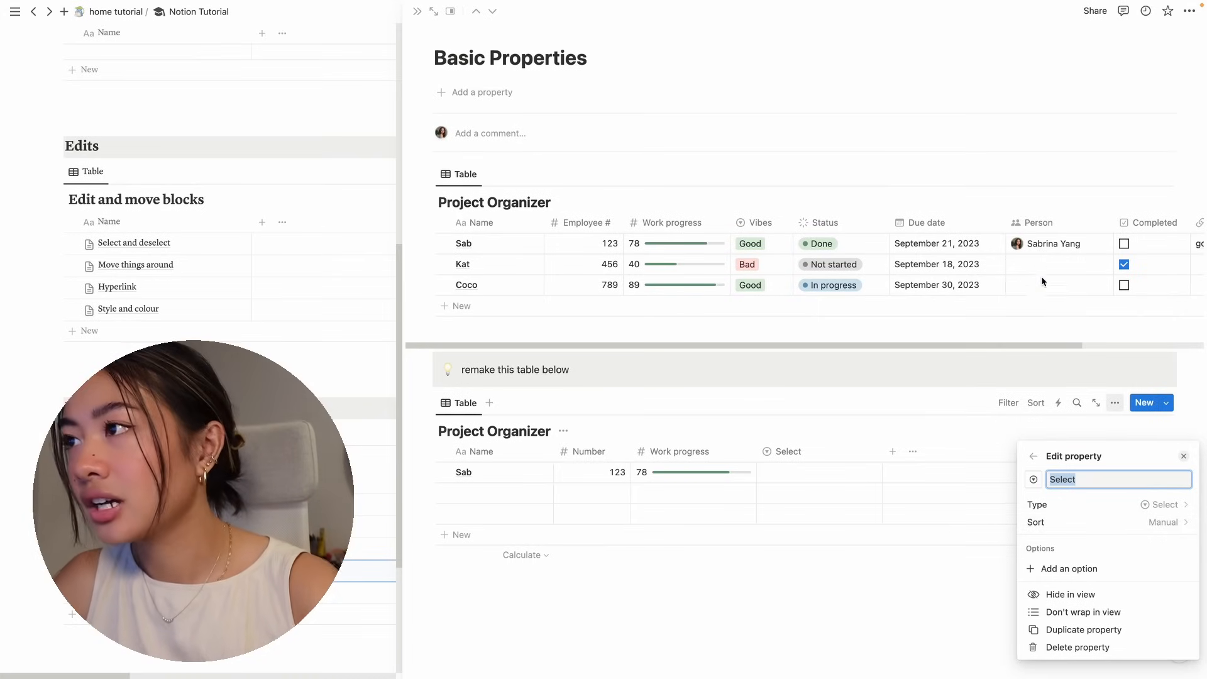
pyautogui.write('Vibes')
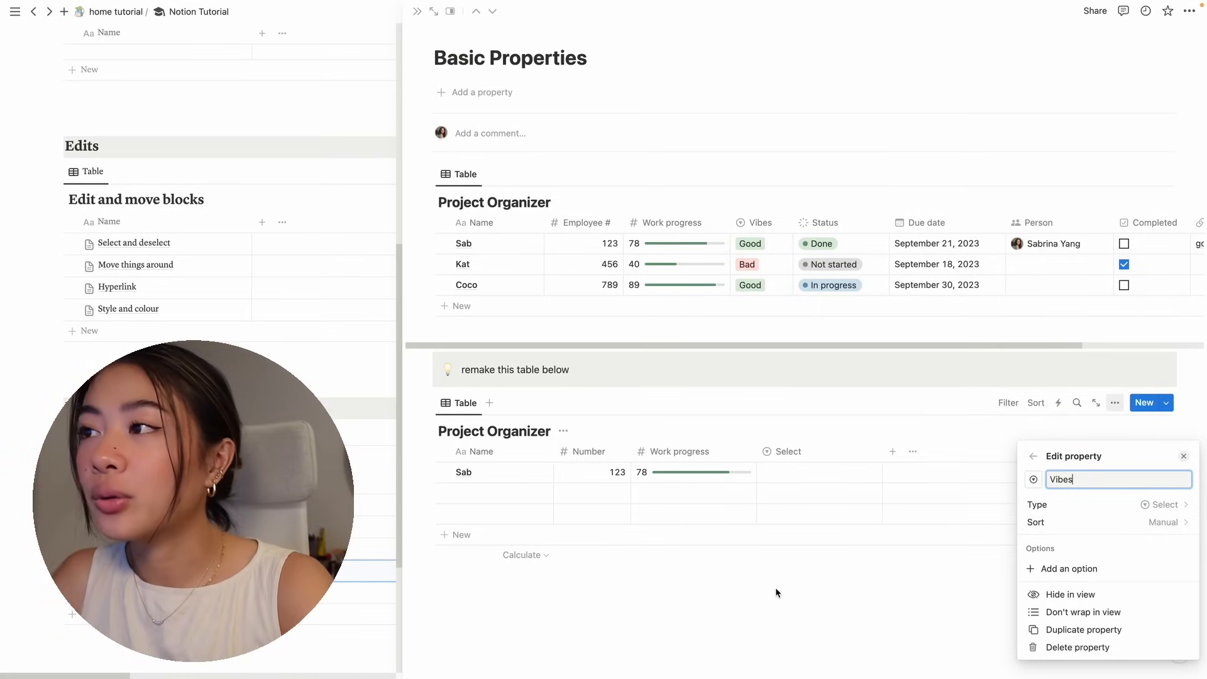
pyautogui.click(776, 247)
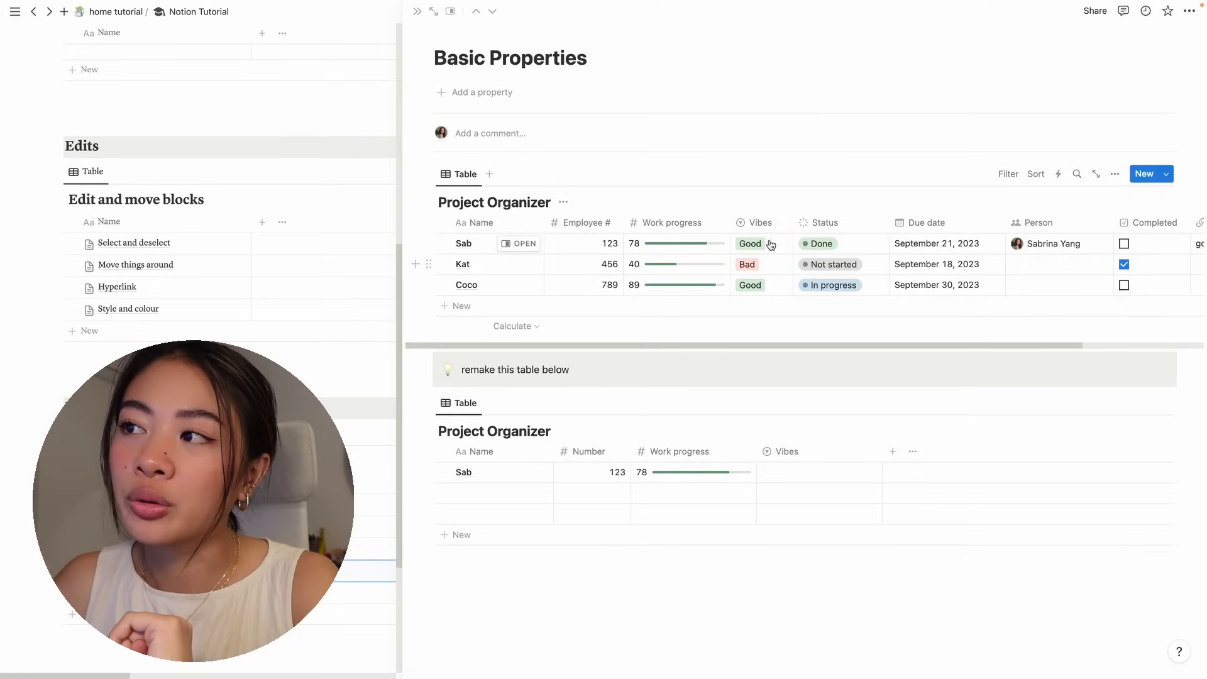
# Add the option "Good" to the Vibes property in the new Project Organizer table and colour it green
pyautogui.click(776, 246)
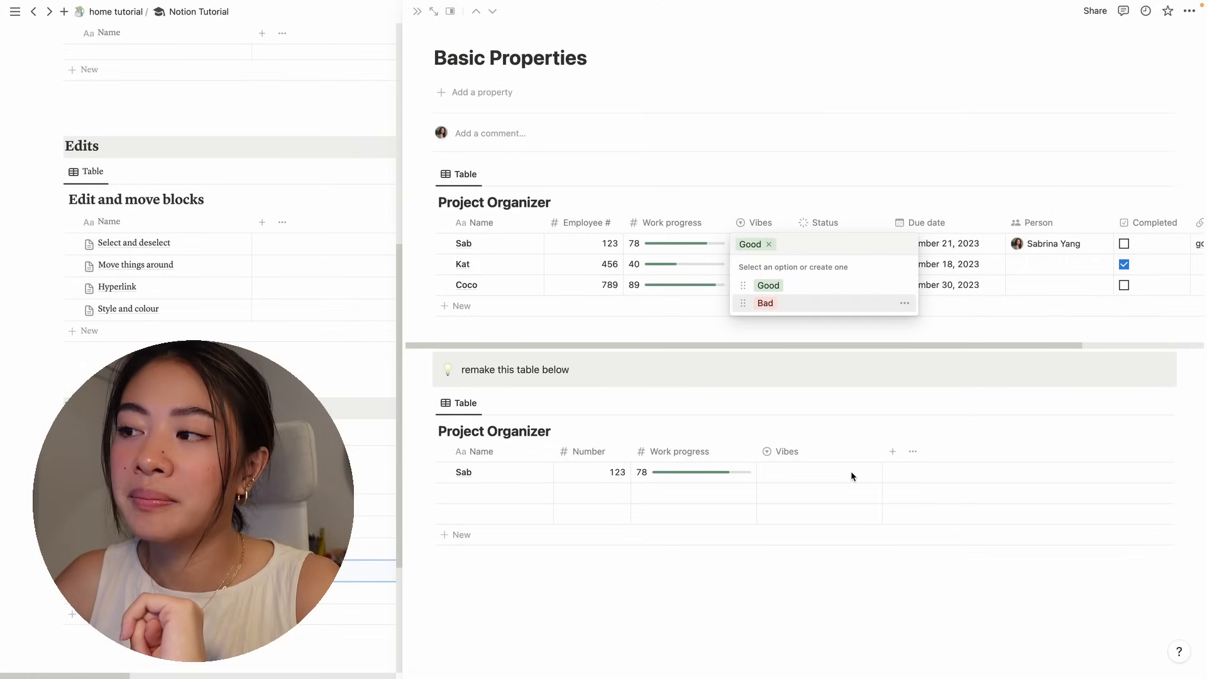
pyautogui.click(838, 457)
pyautogui.click(836, 453)
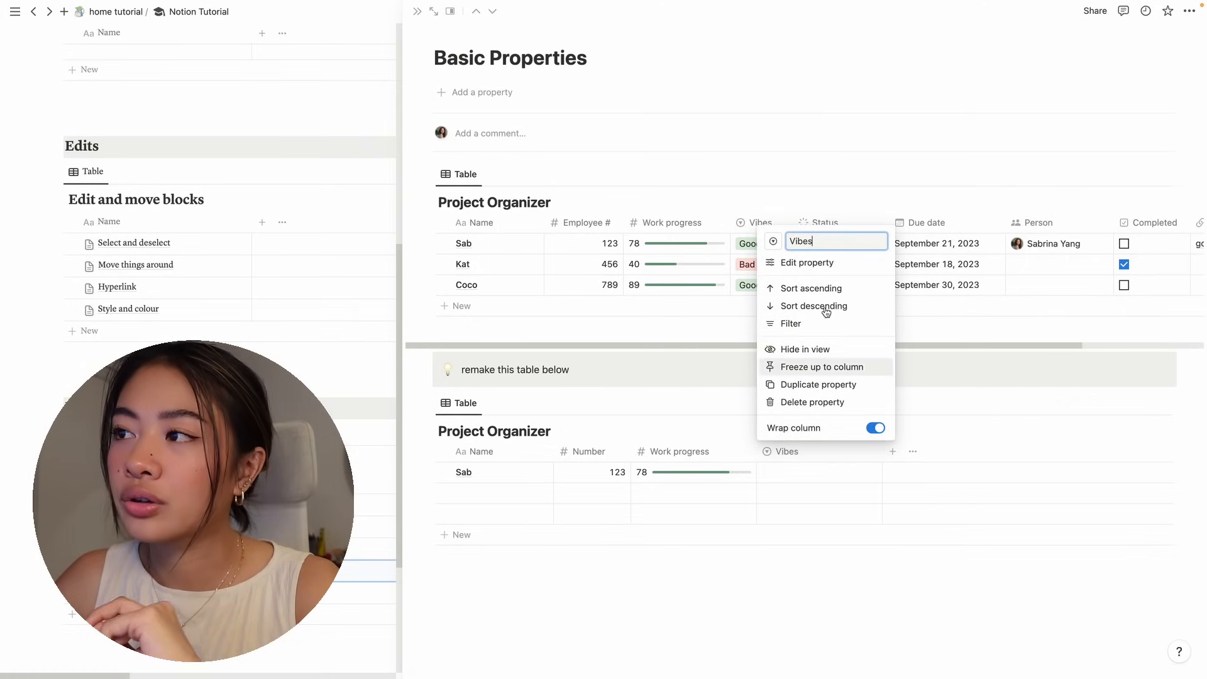
pyautogui.click(812, 264)
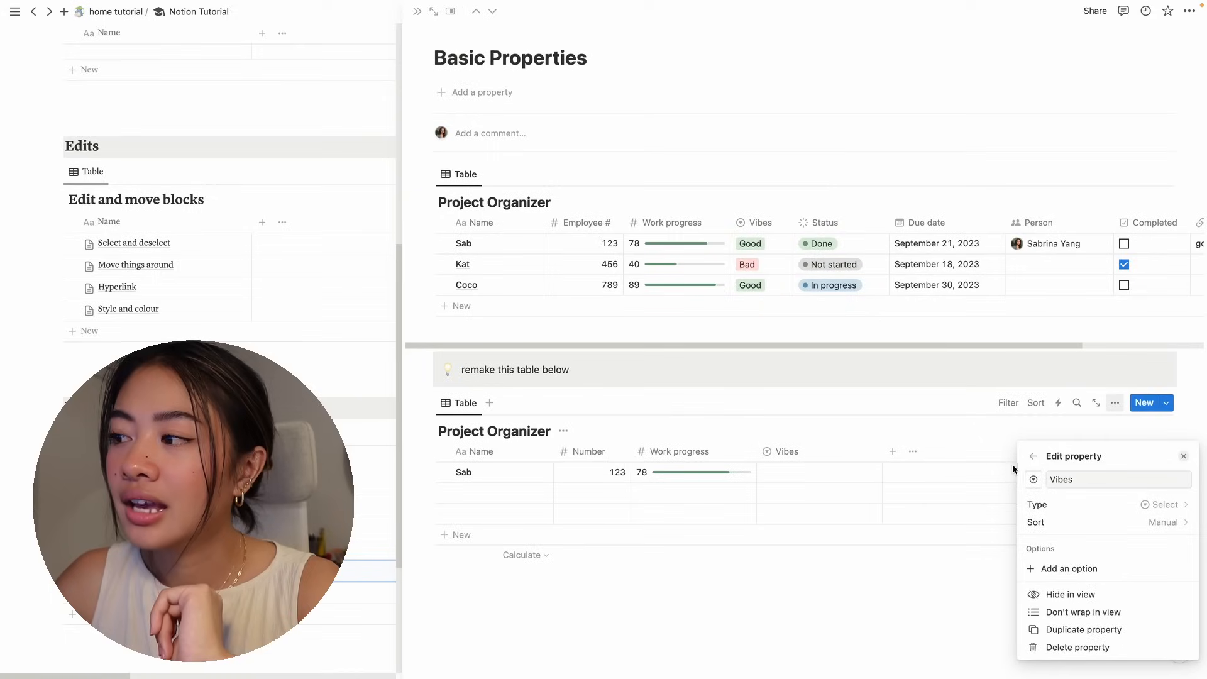
pyautogui.click(1069, 568)
pyautogui.write('Good')
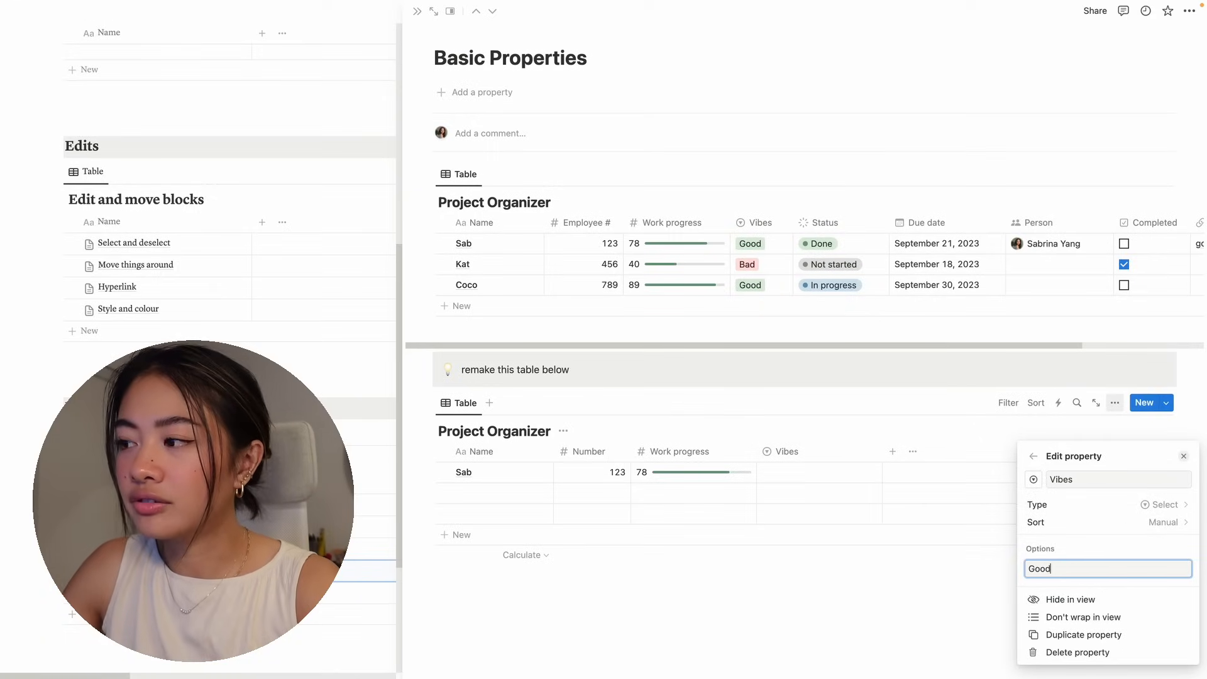
pyautogui.press('Return')
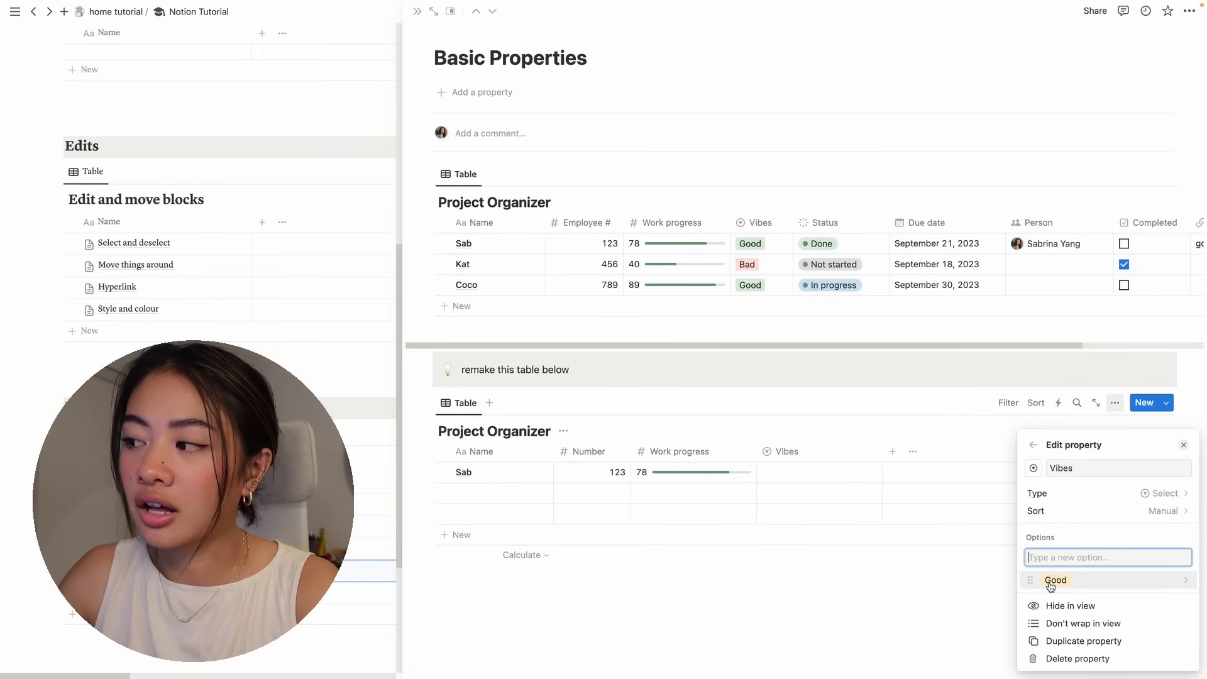
pyautogui.click(1189, 588)
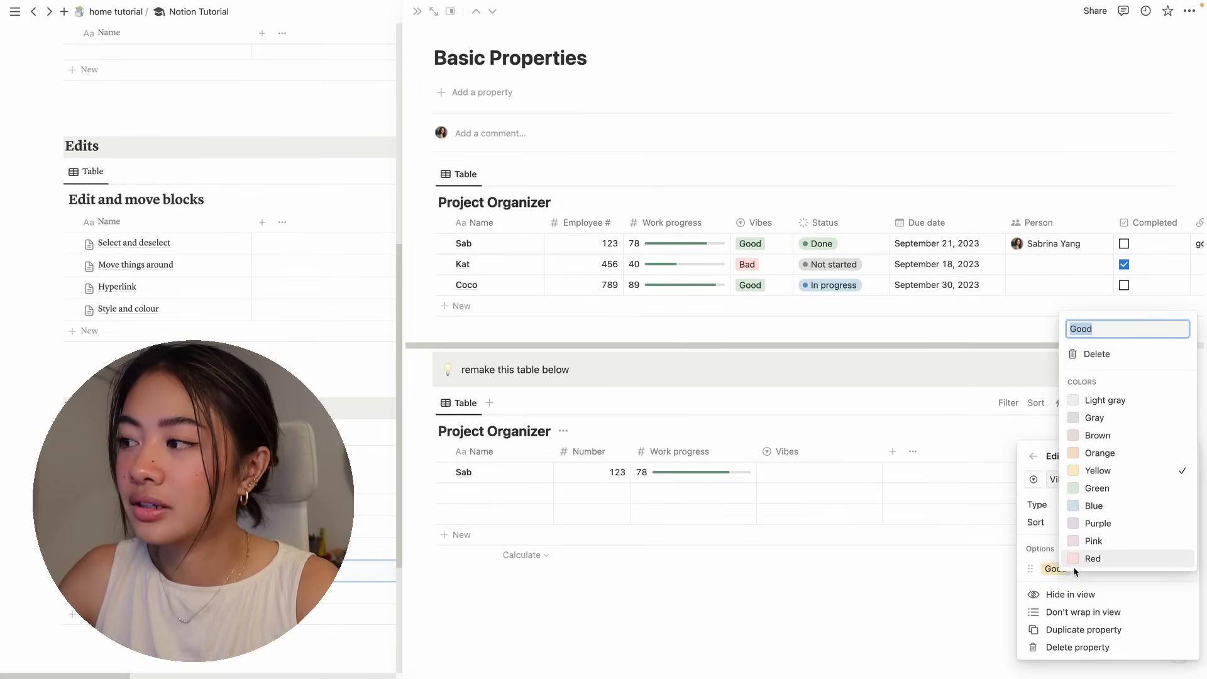
# Create a "Bad" option from the first row's Vibes cell and set that cell to Good
pyautogui.click(775, 480)
pyautogui.click(774, 471)
pyautogui.click(775, 472)
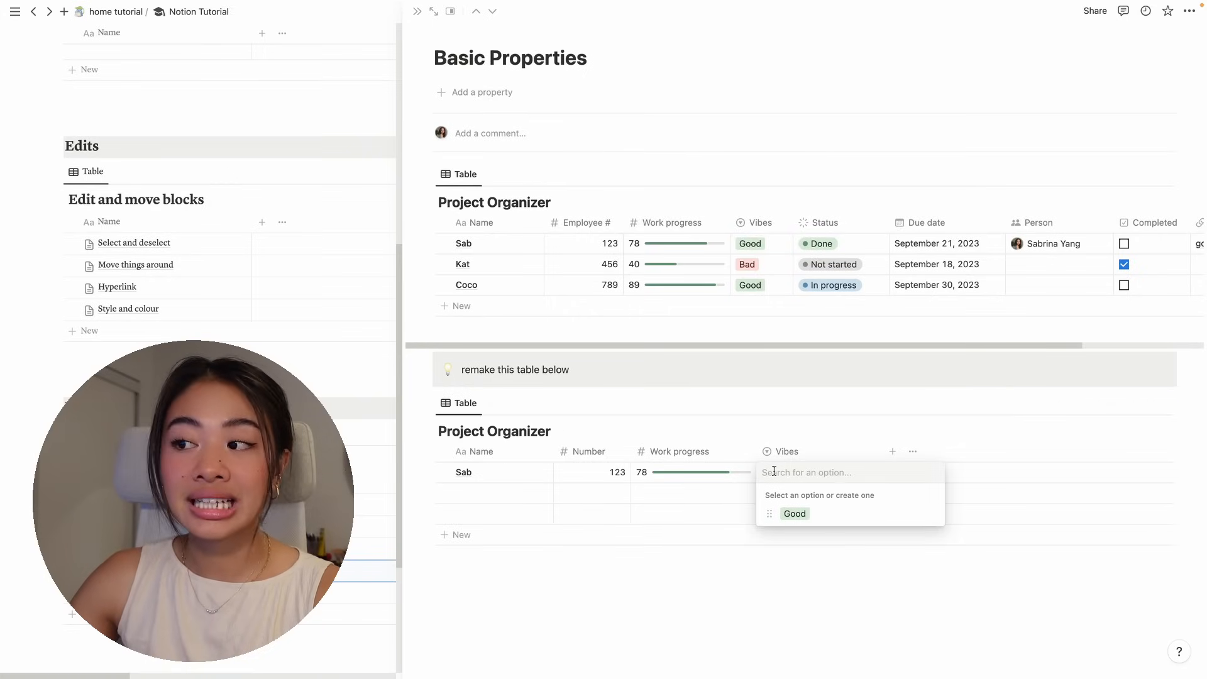
pyautogui.write('Bad')
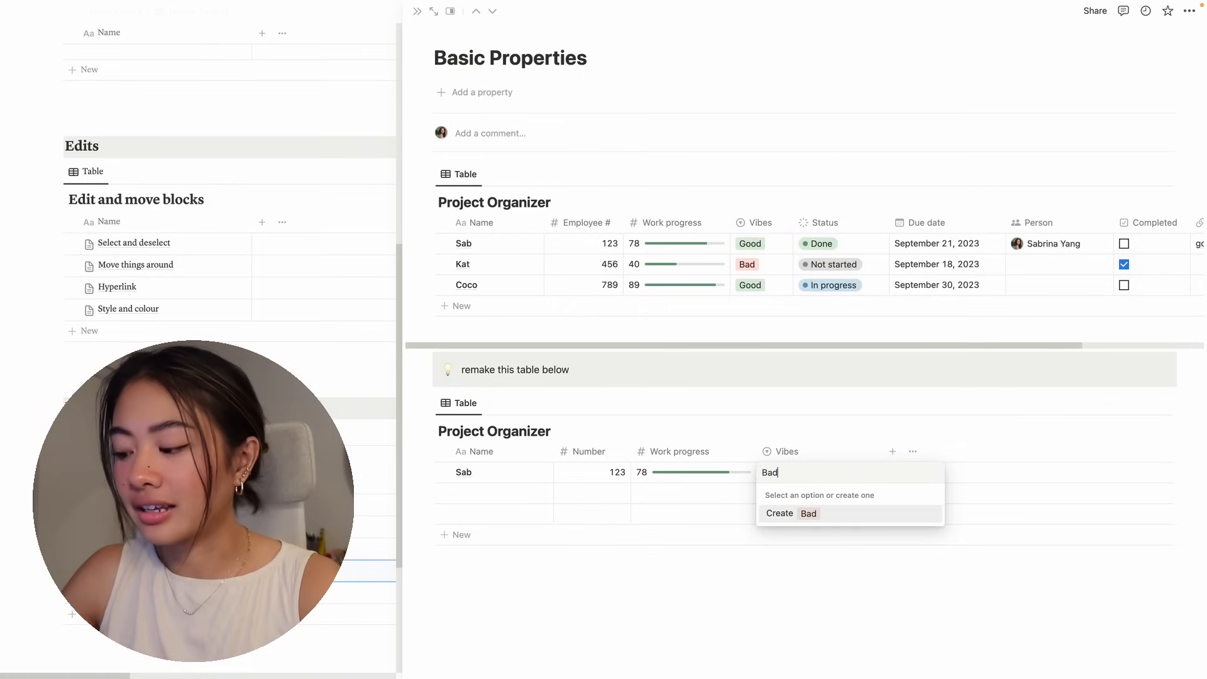
pyautogui.press('Return')
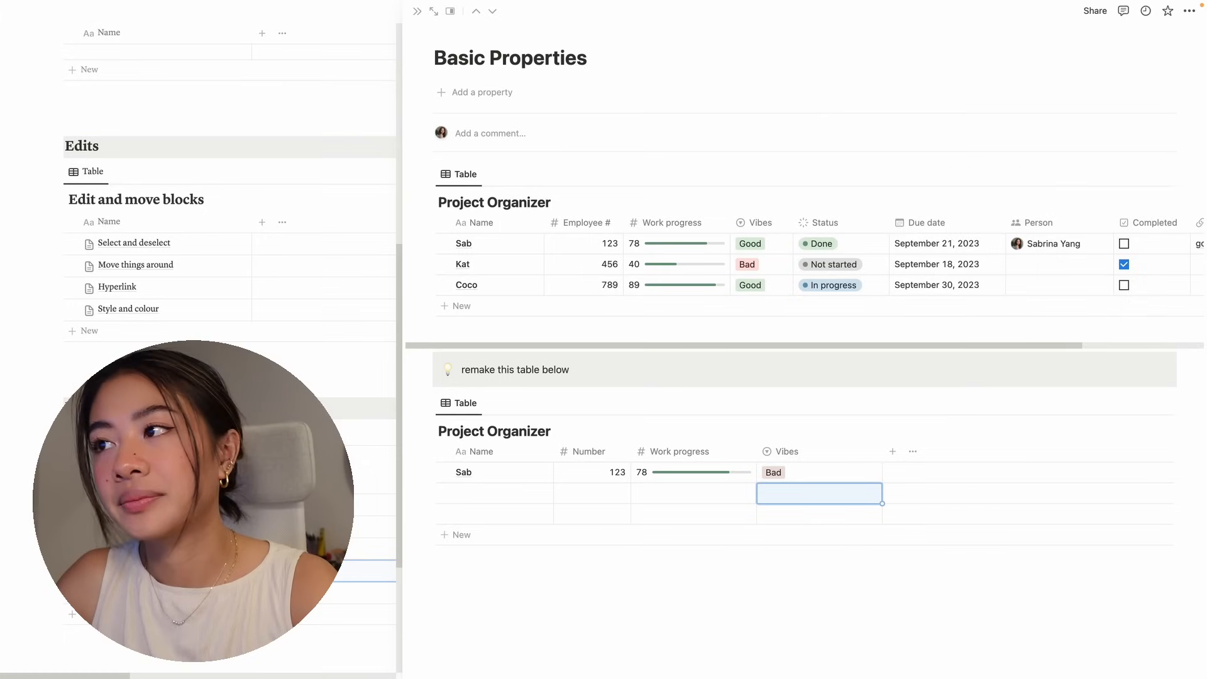
pyautogui.click(839, 476)
pyautogui.click(794, 514)
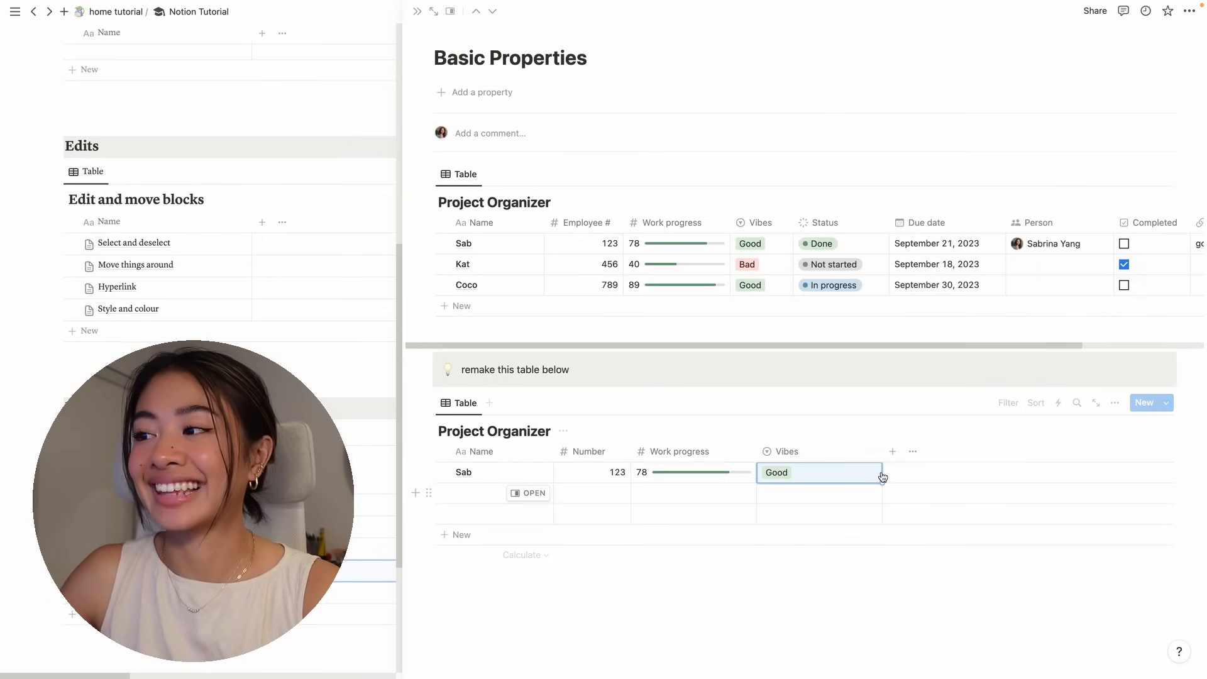
# Add a Status property to the new Project Organizer table and set the first row to Done
pyautogui.click(833, 452)
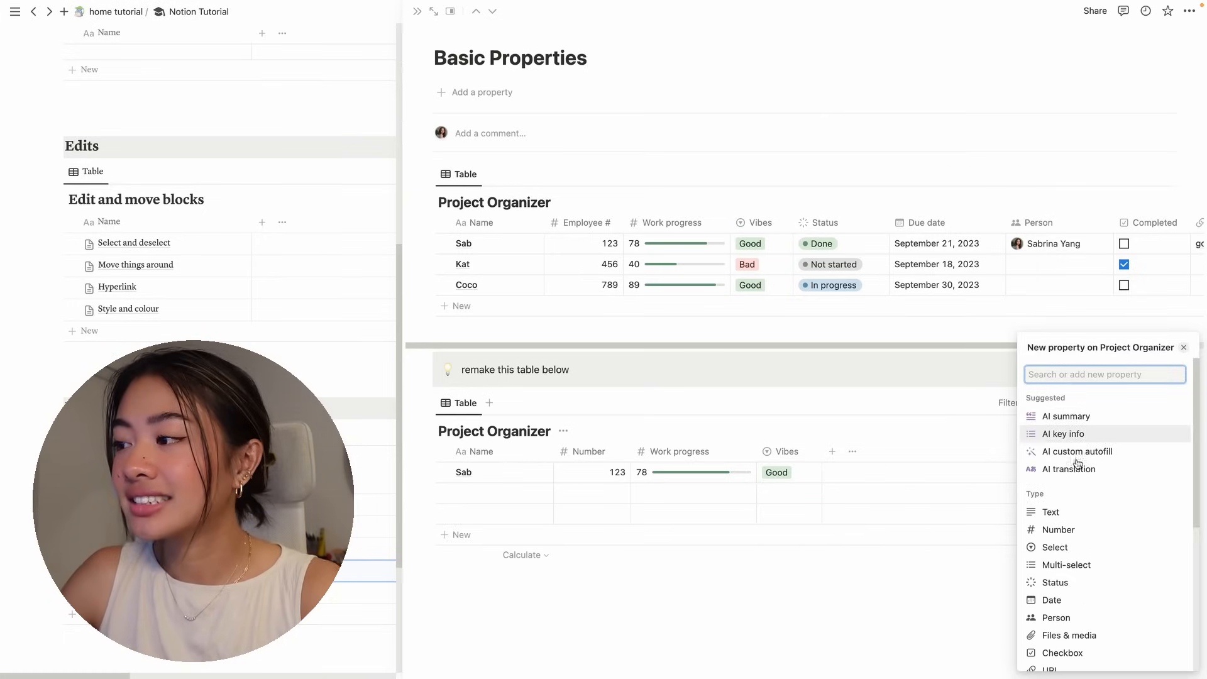
pyautogui.click(1056, 582)
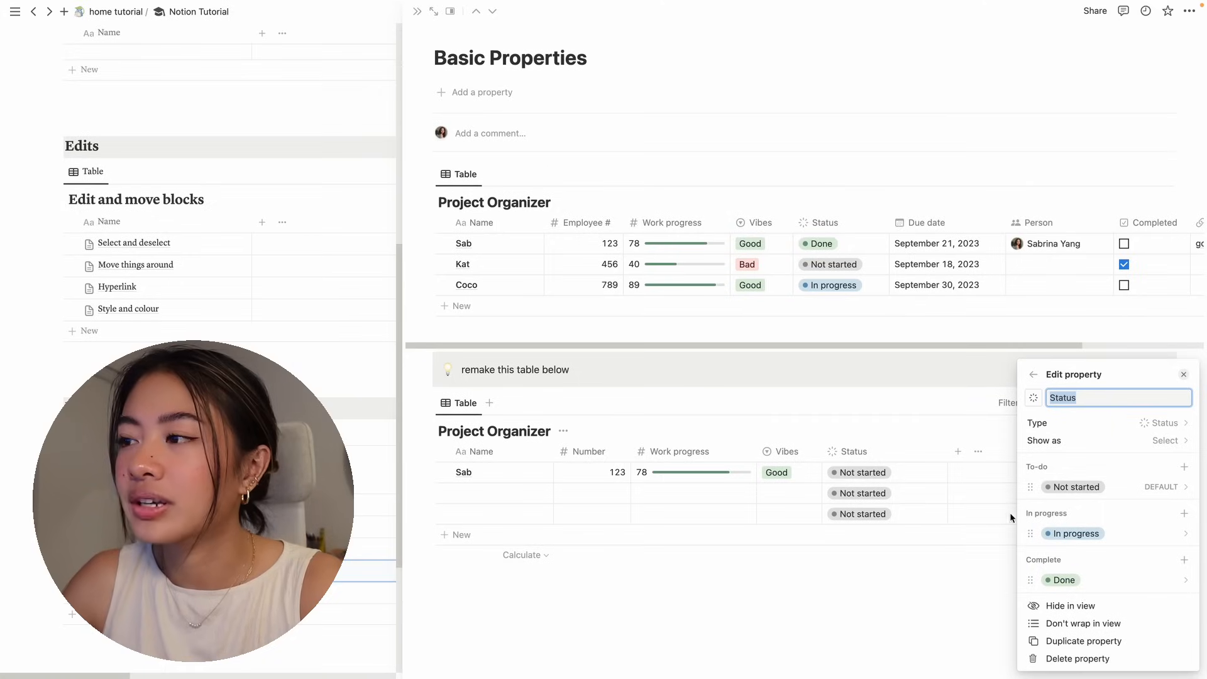
pyautogui.click(938, 617)
pyautogui.click(898, 478)
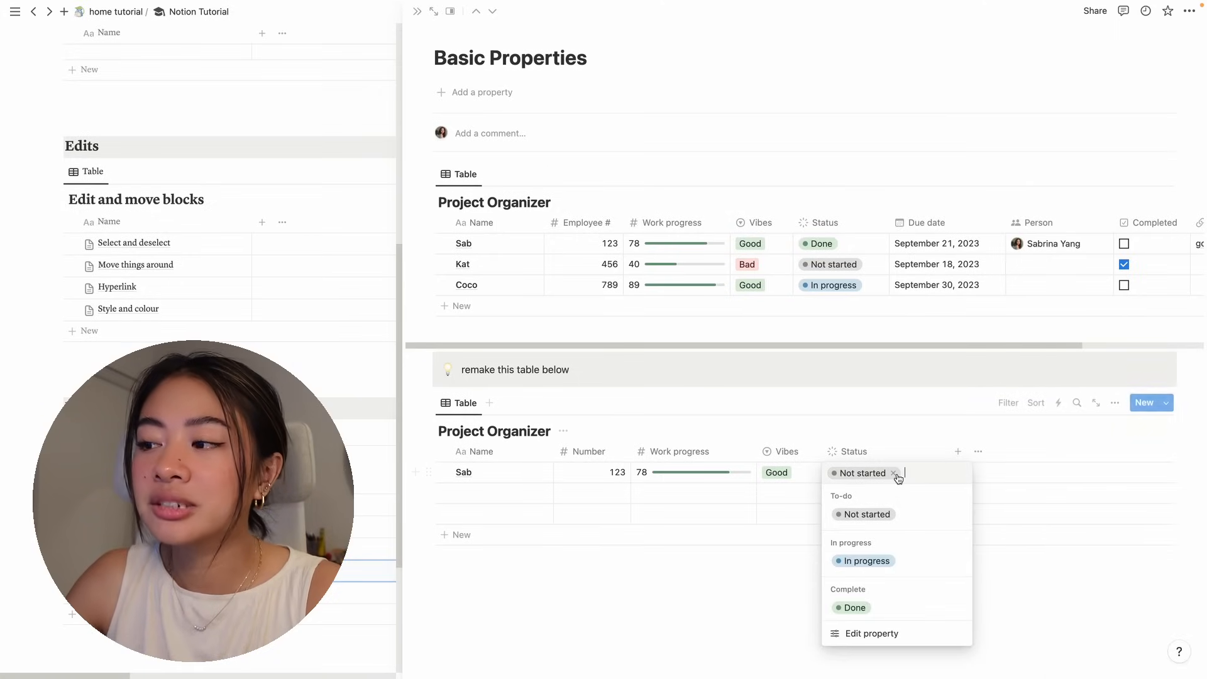
pyautogui.click(854, 608)
# Add a Date property and set the first row's date to September 21, 2023
pyautogui.click(958, 452)
pyautogui.scroll(-1, 1069, 558)
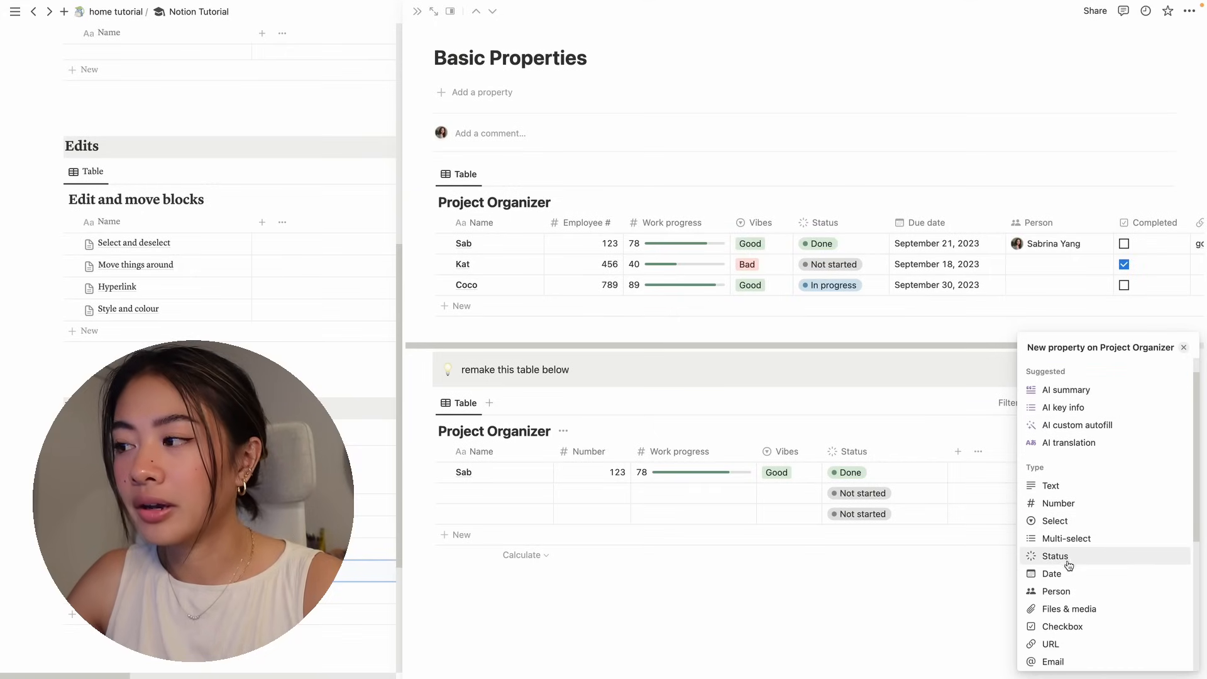
pyautogui.click(1067, 572)
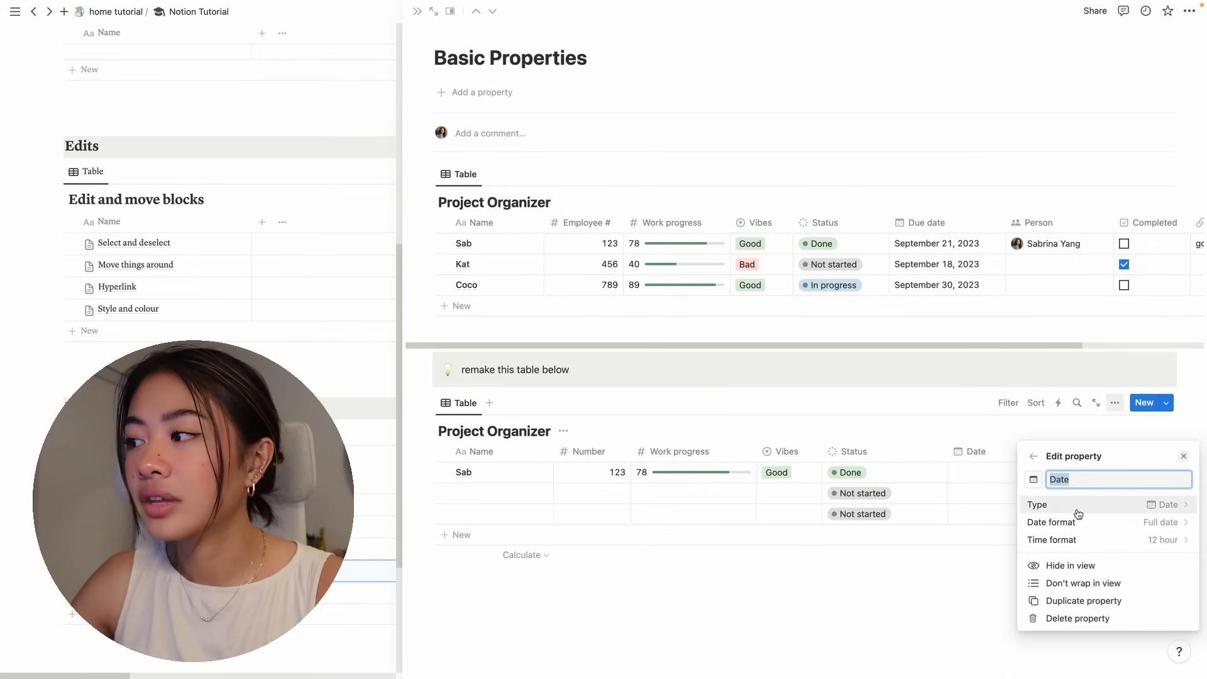
pyautogui.click(984, 480)
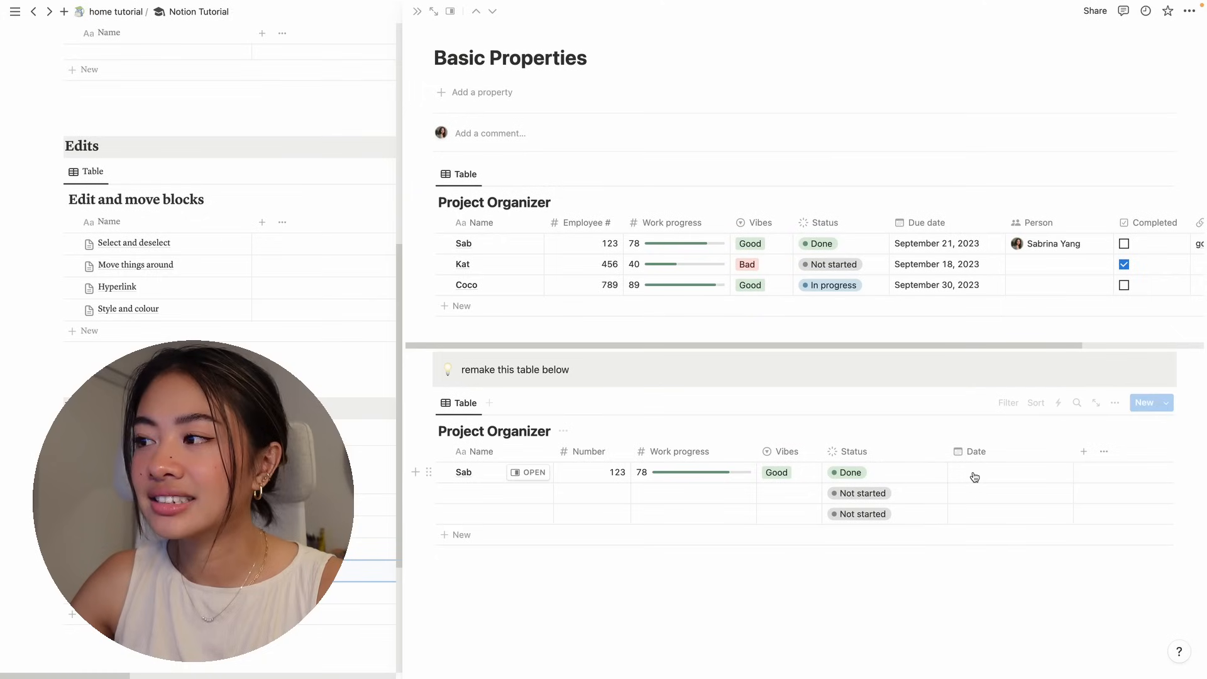
pyautogui.click(975, 476)
pyautogui.click(1053, 280)
pyautogui.click(970, 561)
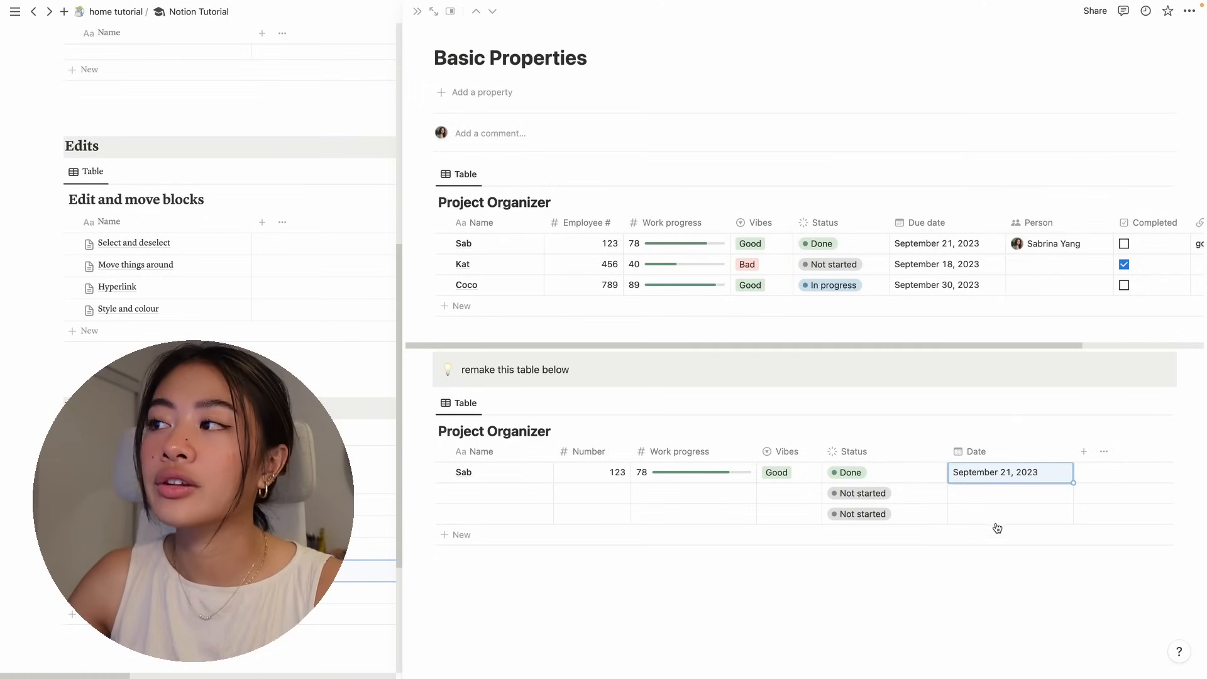
# Add a Person property and assign the suggested workspace member to the first row
pyautogui.click(1084, 452)
pyautogui.write('Pers')
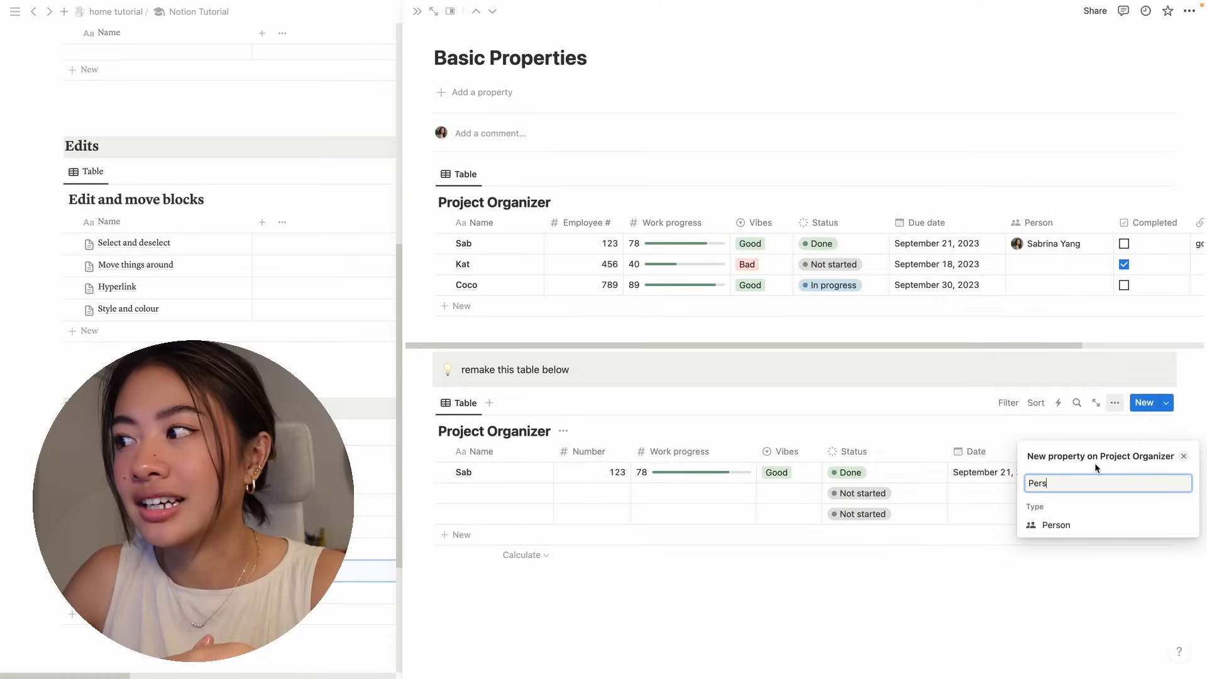
pyautogui.click(1090, 526)
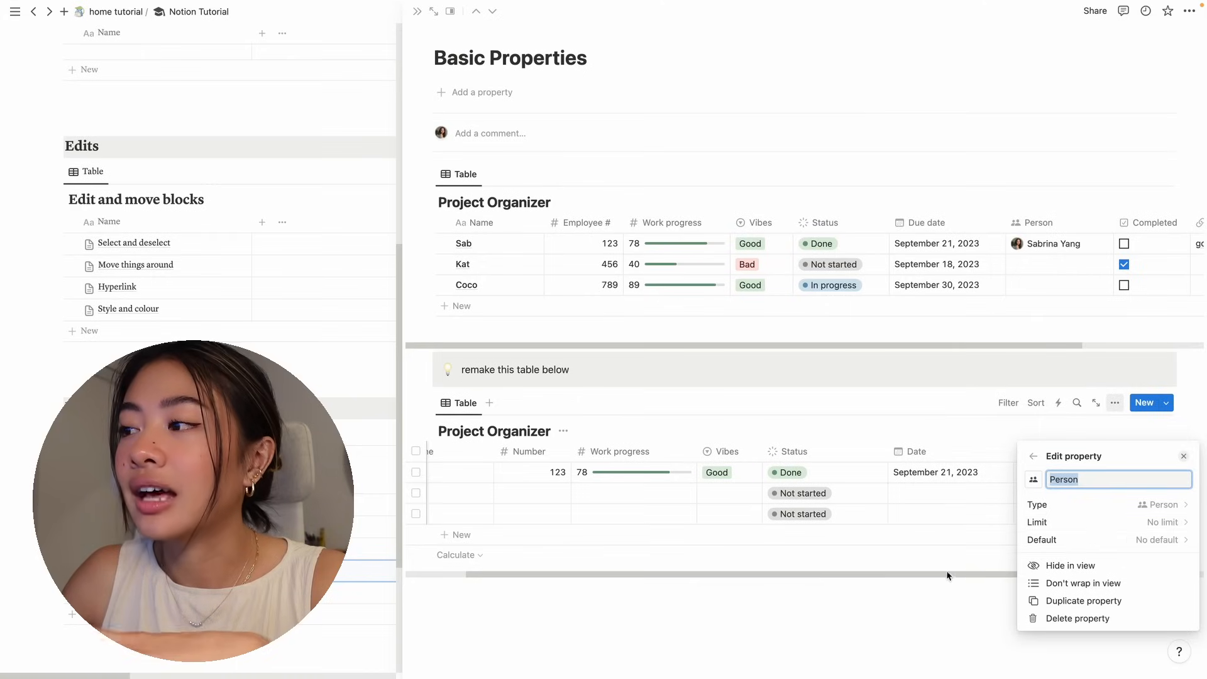
pyautogui.click(937, 482)
pyautogui.hscroll(1, 843, 571)
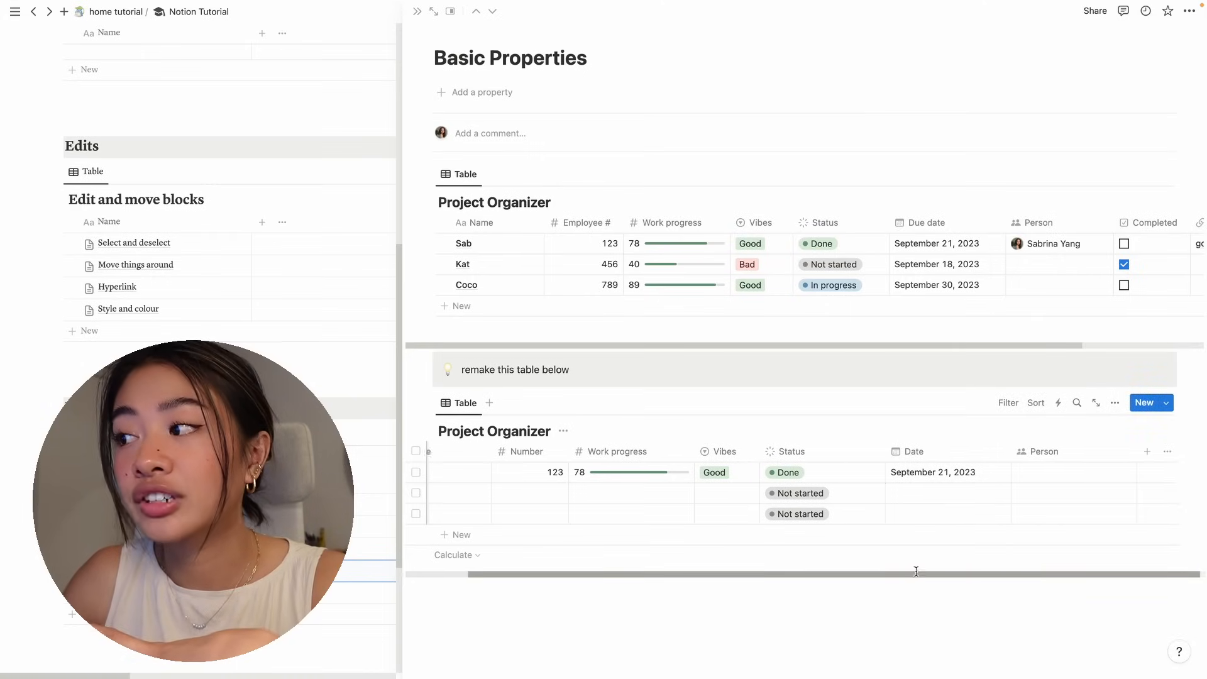
pyautogui.click(1039, 470)
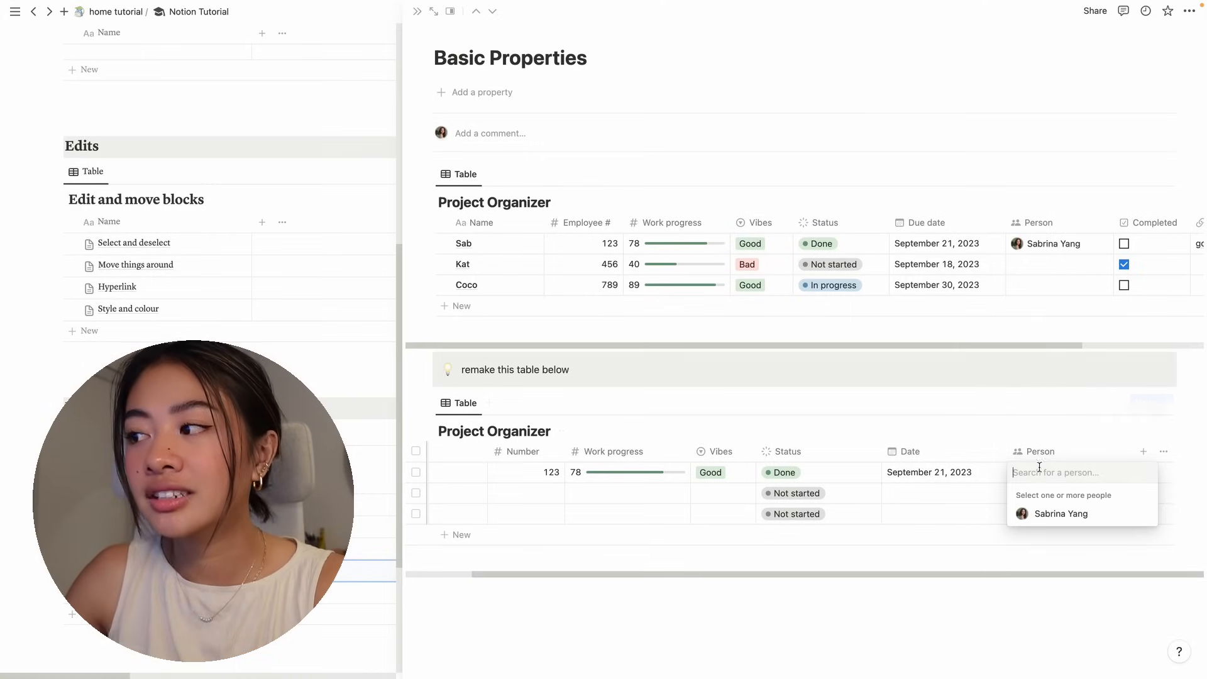
pyautogui.click(1055, 515)
# Add a Checkbox property named "Completed" and tick it for the first row
pyautogui.click(1143, 451)
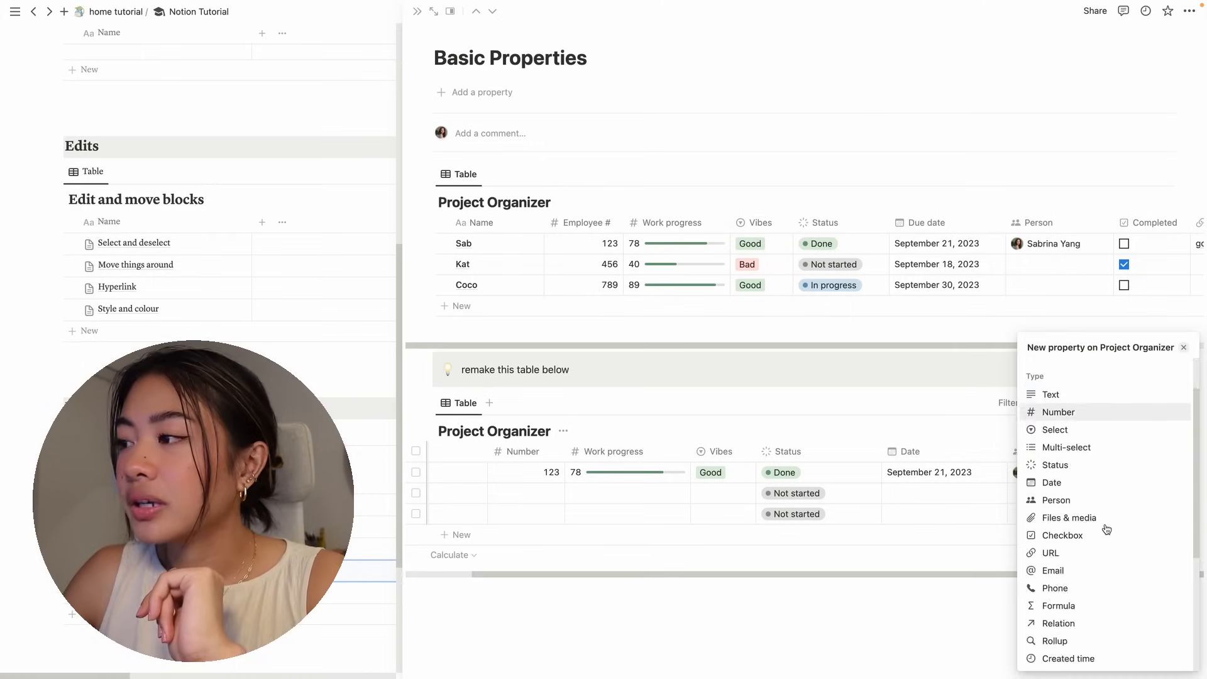
pyautogui.scroll(-2, 1105, 528)
pyautogui.click(1107, 547)
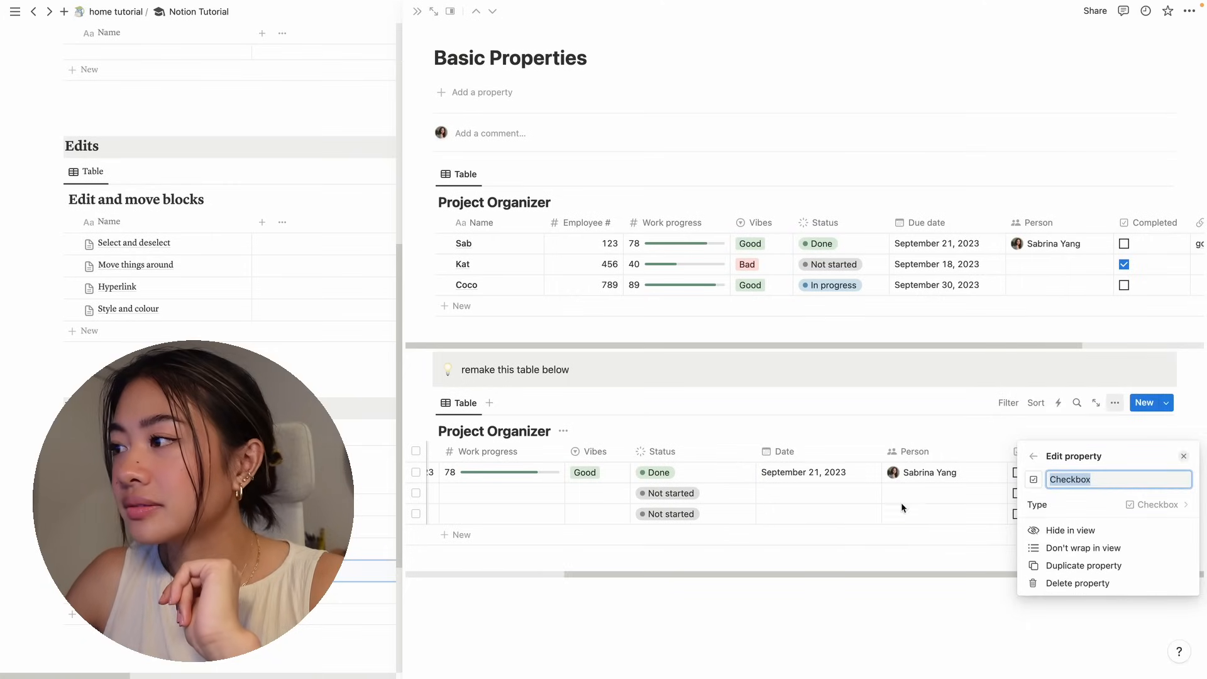
pyautogui.write('Completed')
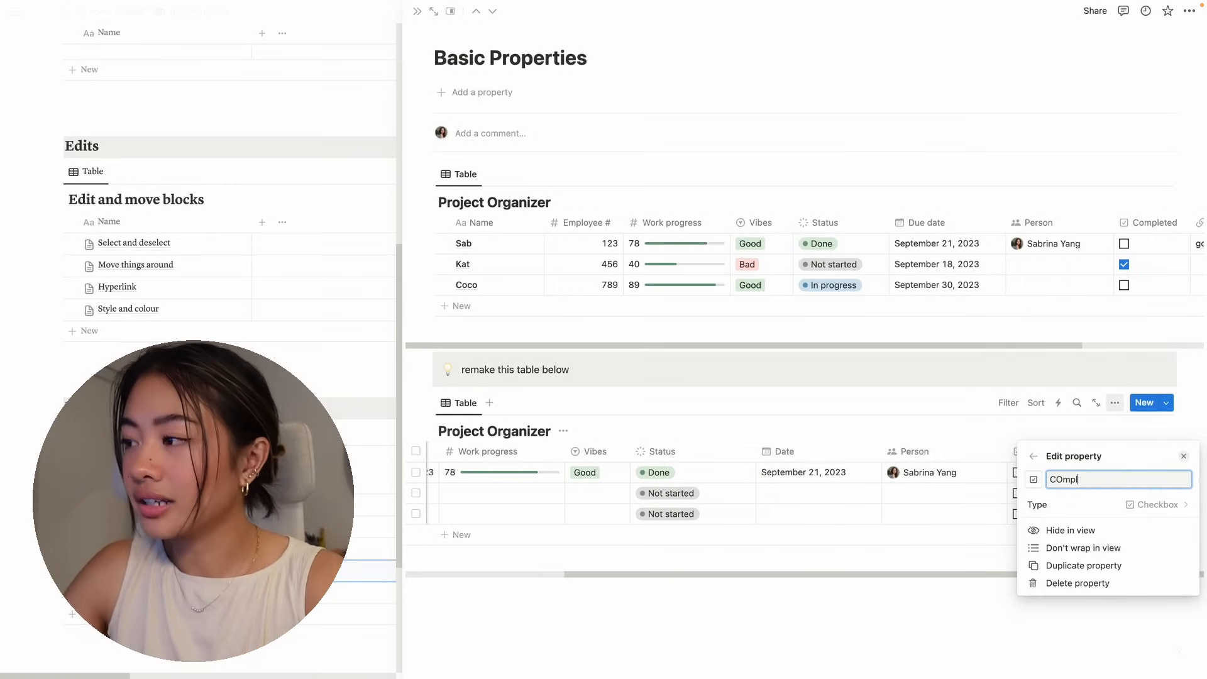
pyautogui.press('Return')
pyautogui.click(1018, 473)
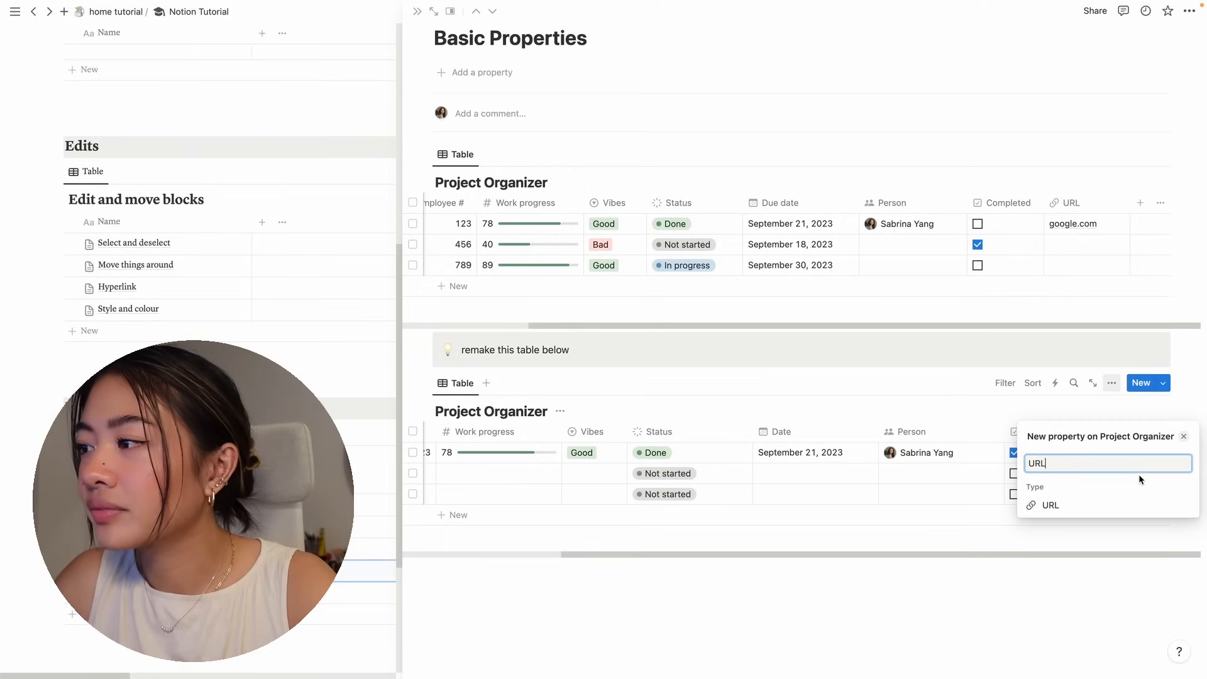
# Add a URL property to the new Project Organizer table
pyautogui.click(1132, 504)
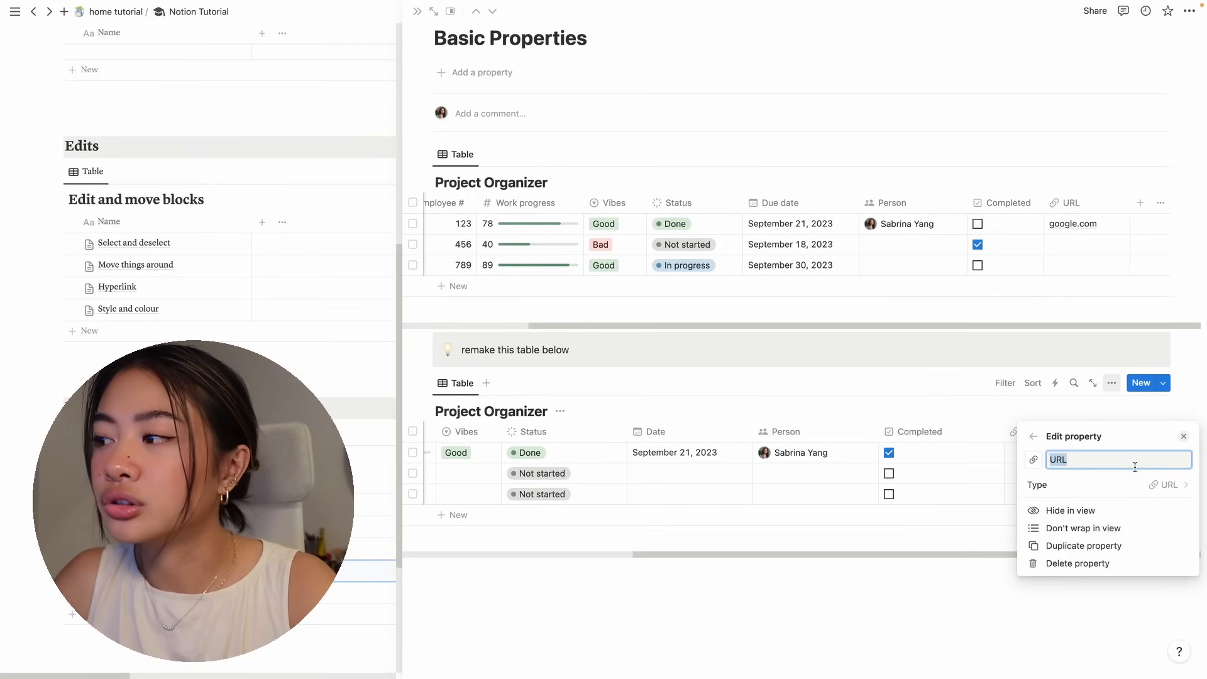
pyautogui.click(919, 625)
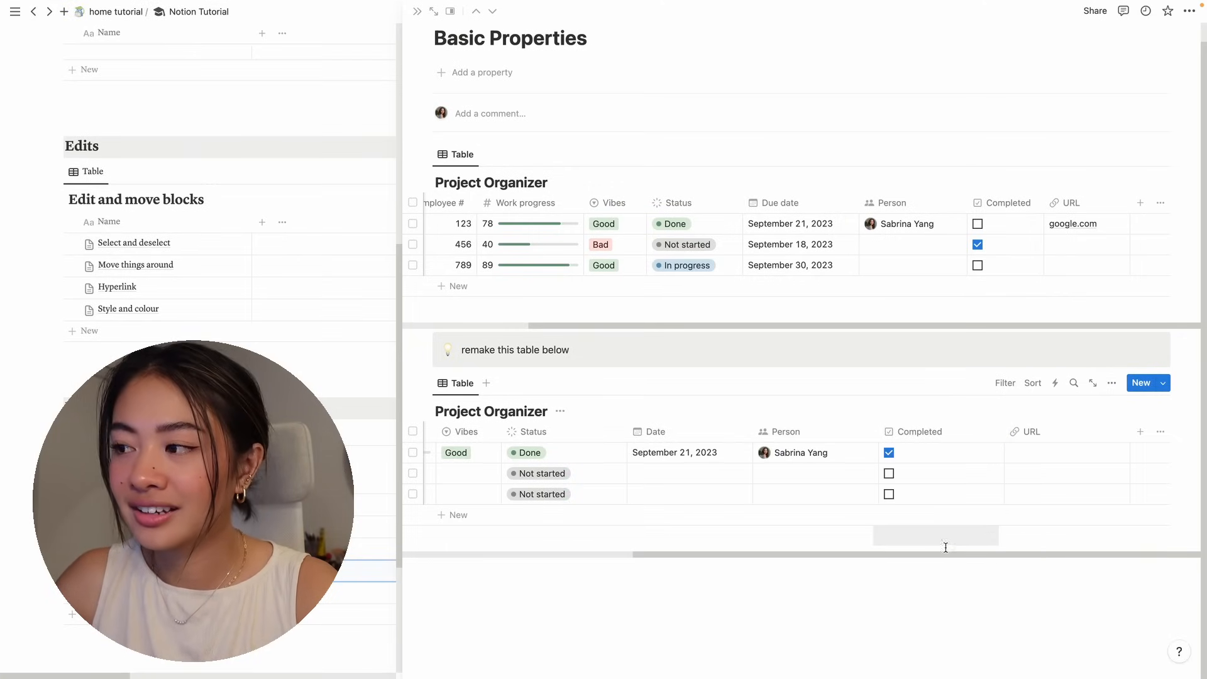
pyautogui.moveTo(944, 554); pyautogui.dragTo(649, 550)
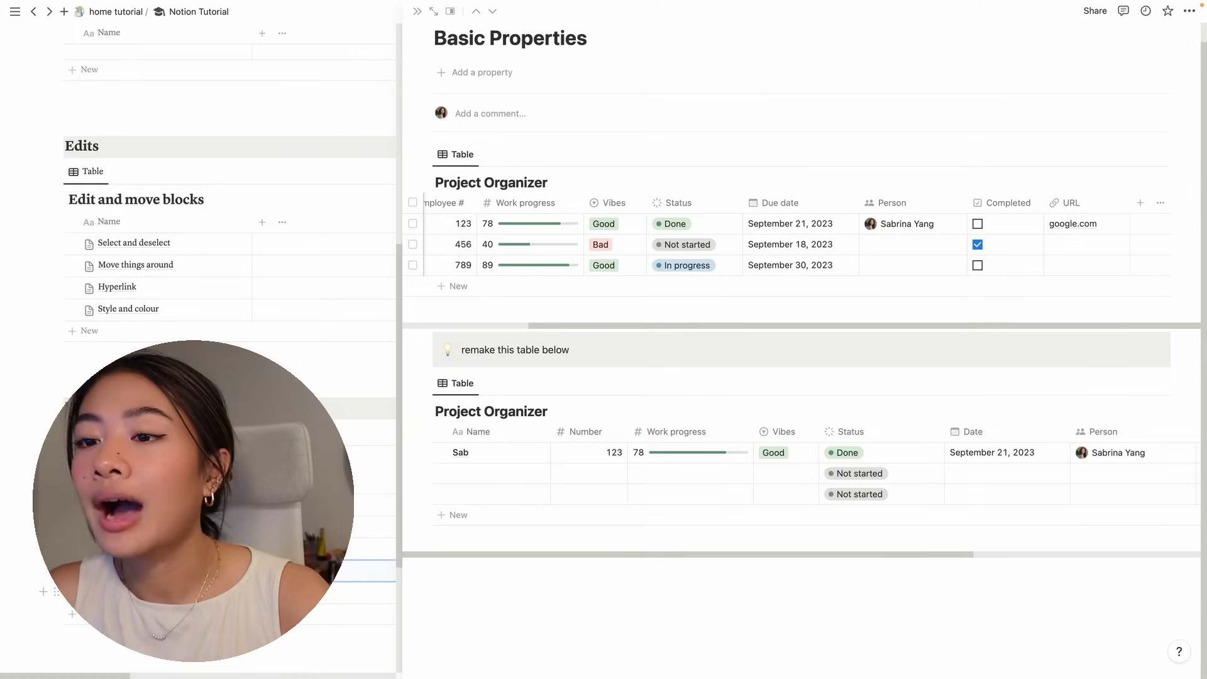
# Open the Advanced Properties lesson page and look over its Formulas and Relations + Rollups sections
pyautogui.click(230, 592)
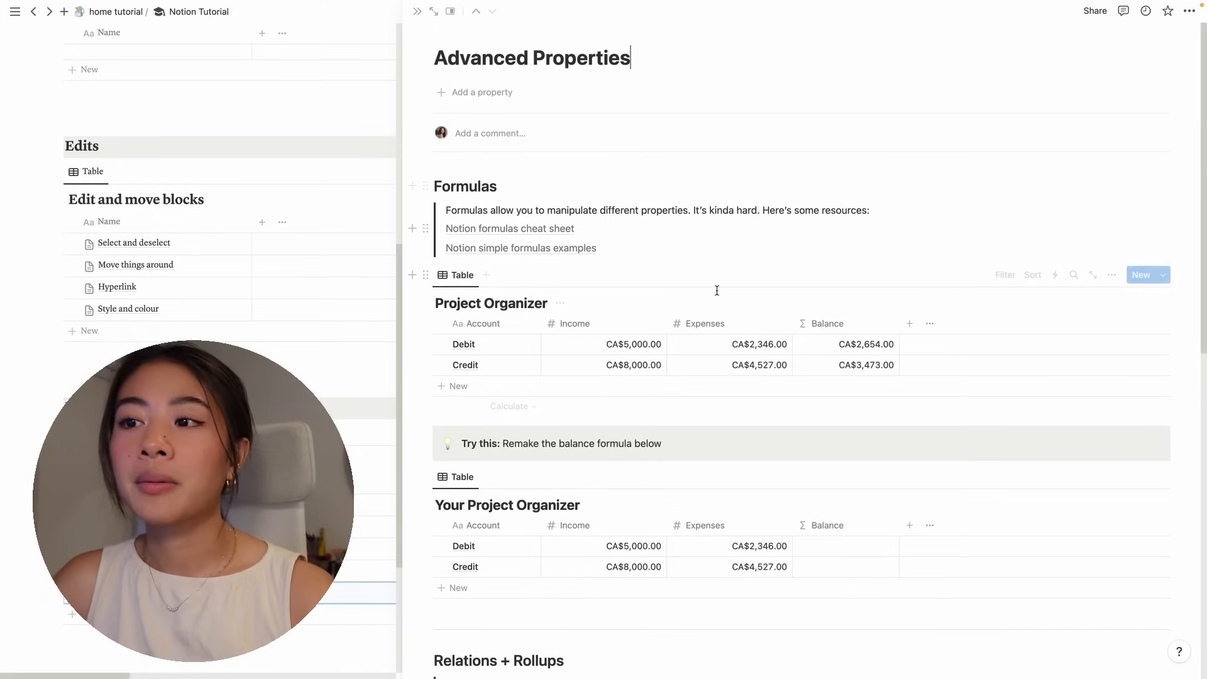
pyautogui.scroll(-5, 716, 297)
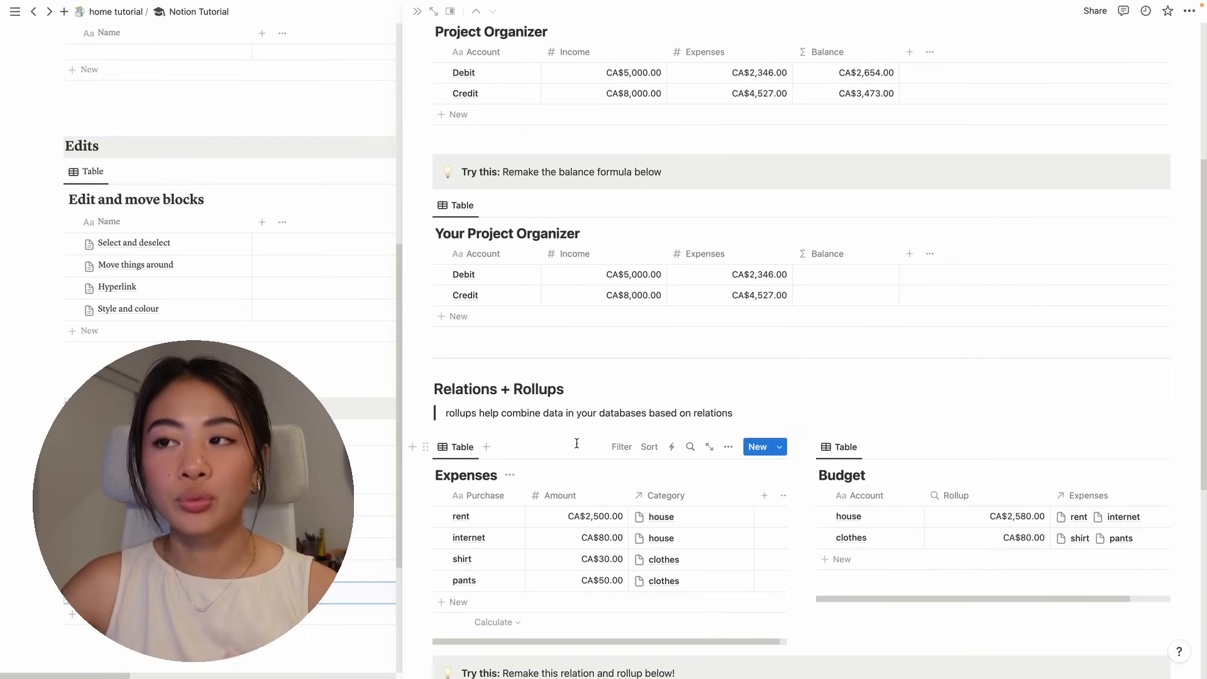
pyautogui.scroll(5, 625, 289)
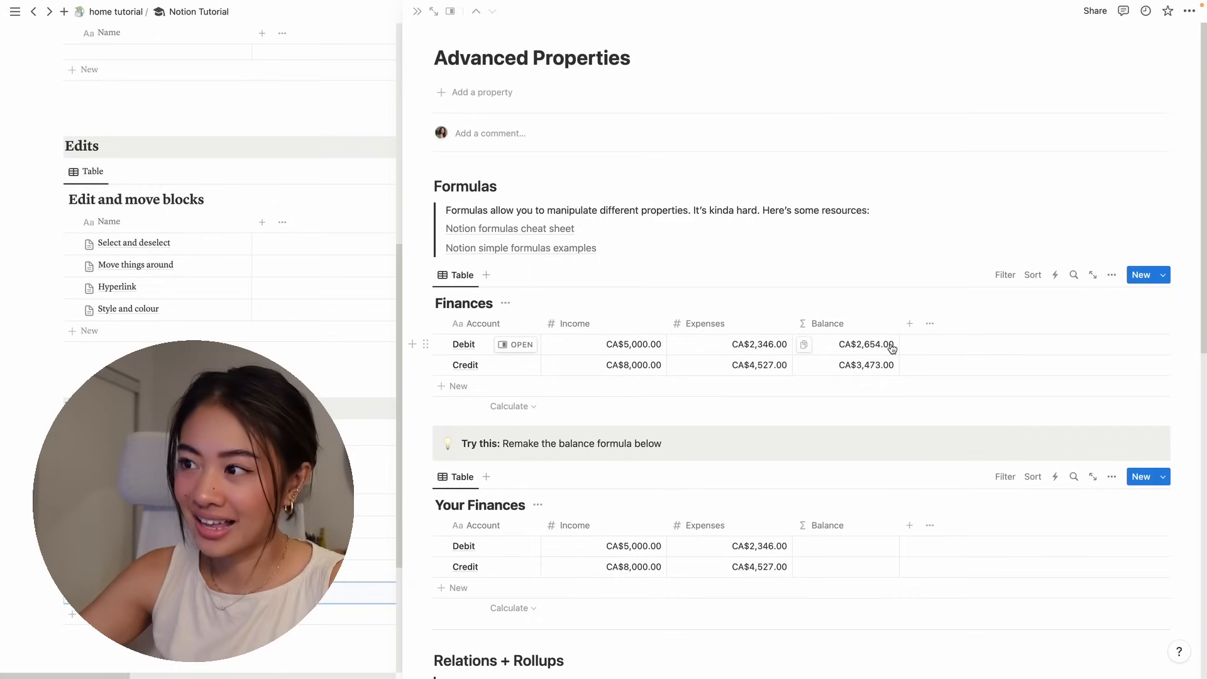
pyautogui.click(911, 527)
pyautogui.scroll(-4, 1081, 327)
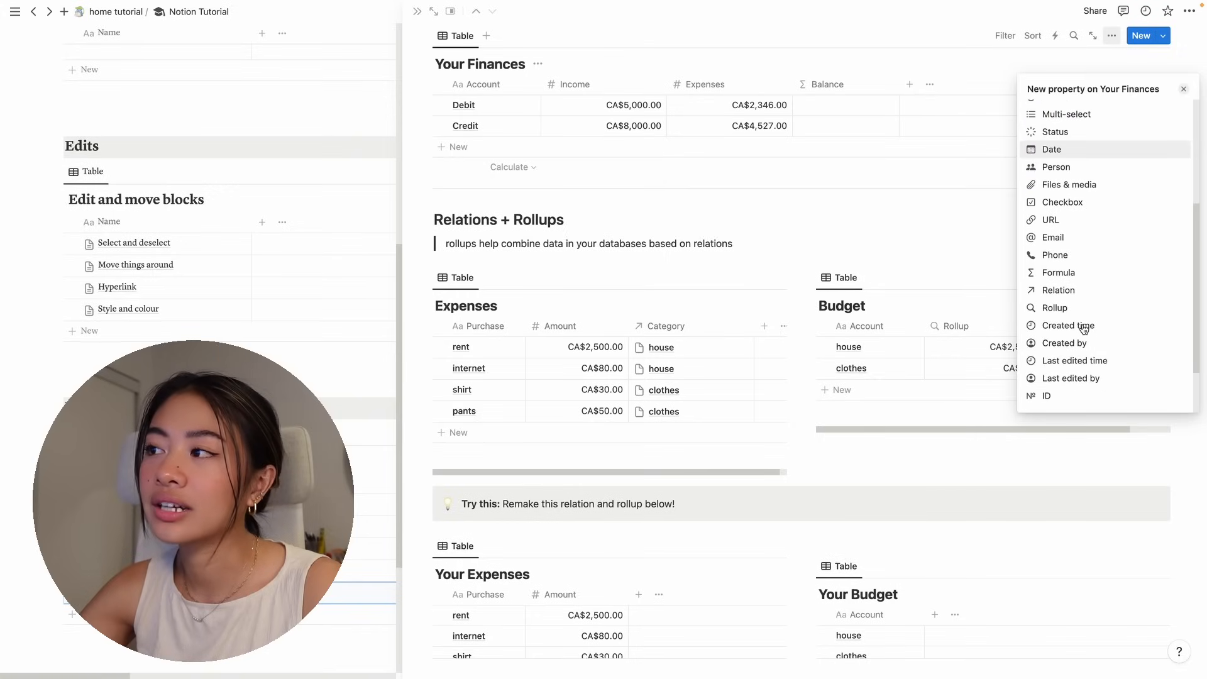
pyautogui.click(864, 260)
pyautogui.scroll(5, 865, 258)
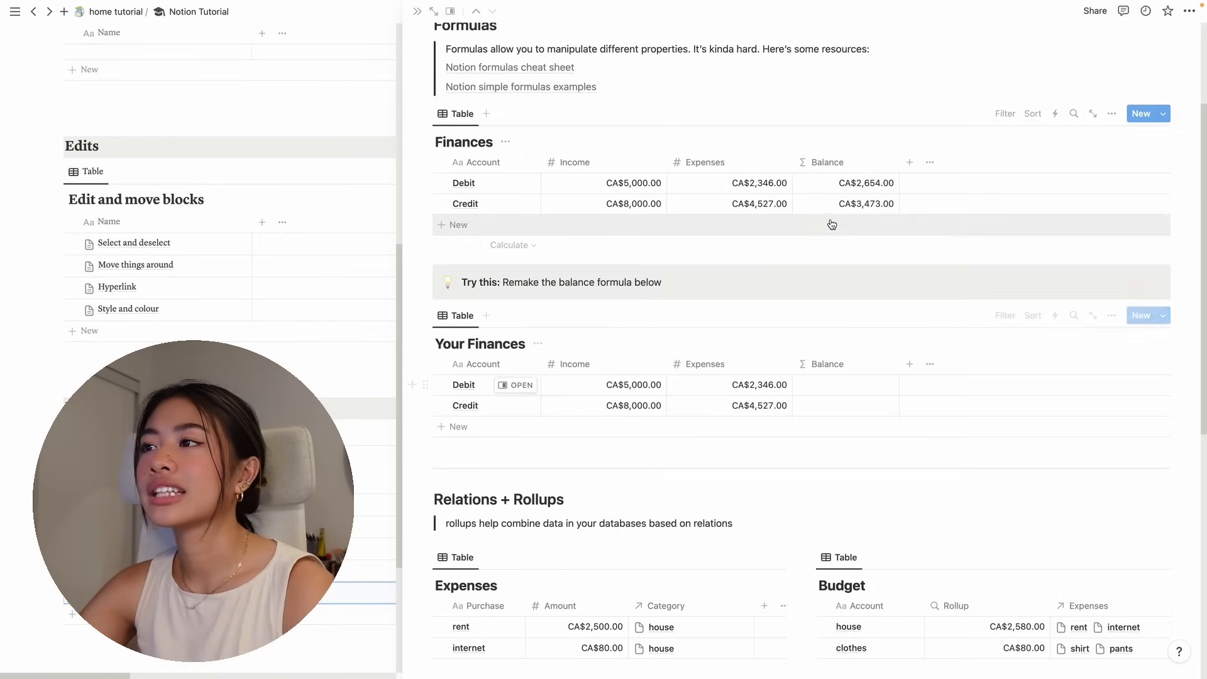
# Set the Balance formula in the Your Finances table to Income minus Expenses
pyautogui.click(832, 384)
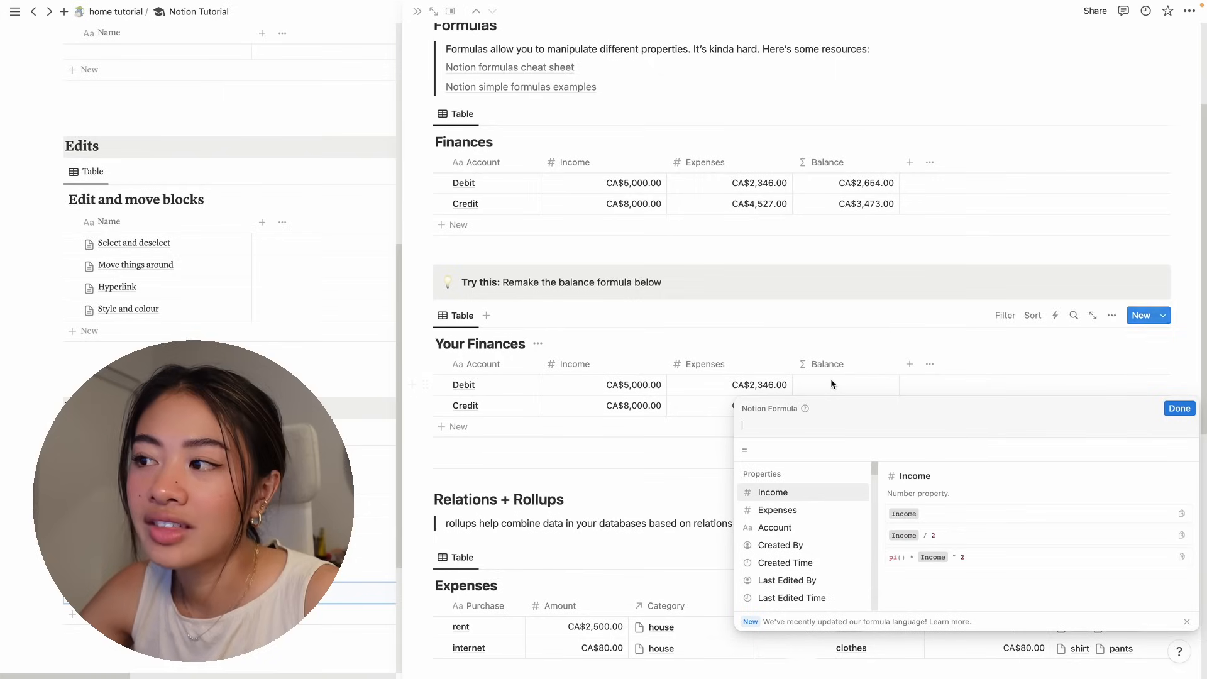
pyautogui.scroll(-6, 764, 552)
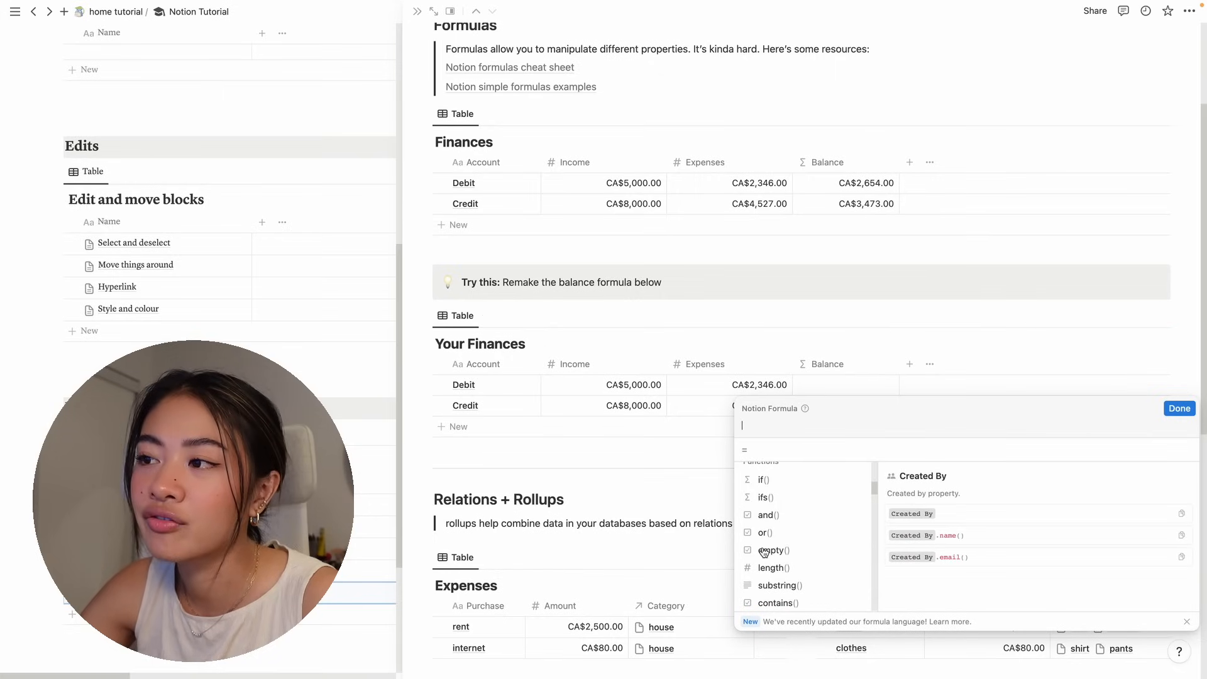
pyautogui.scroll(6, 764, 552)
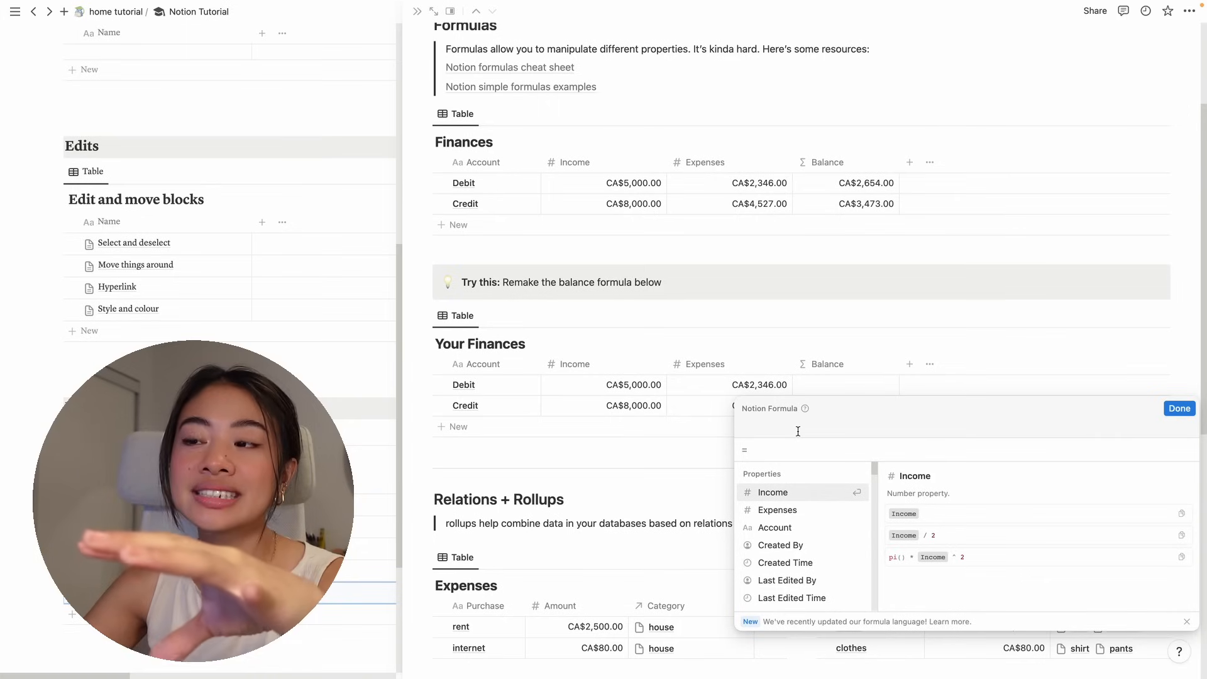
pyautogui.click(780, 493)
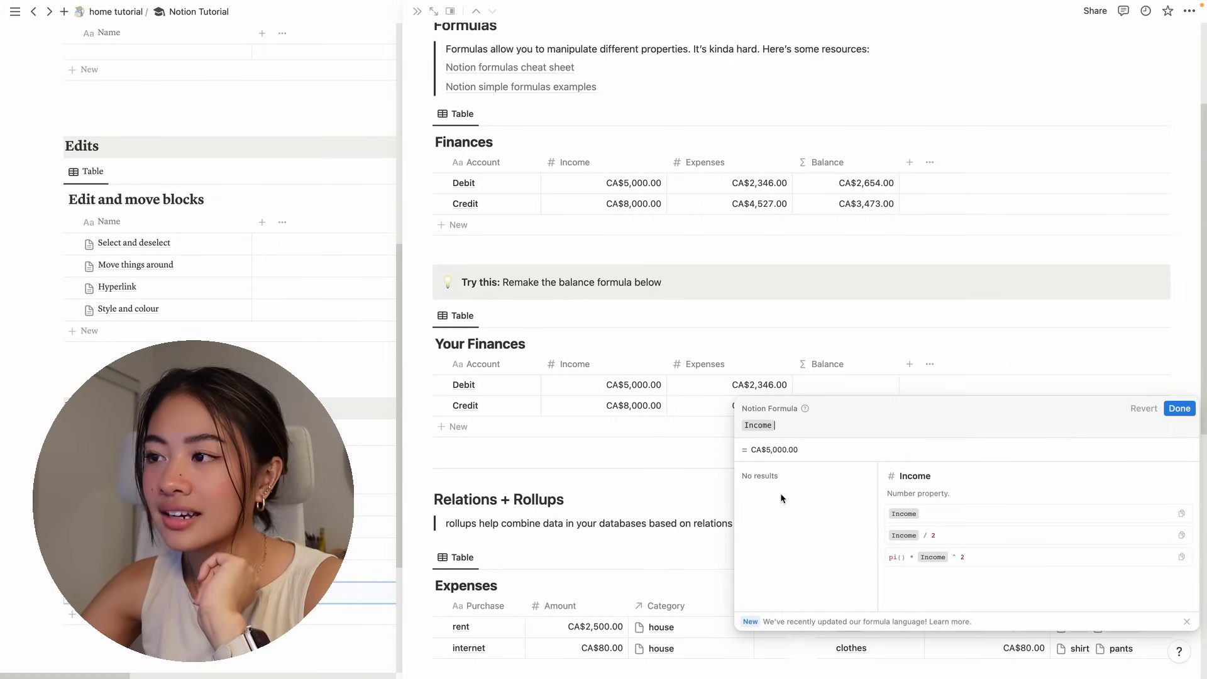
pyautogui.write('-')
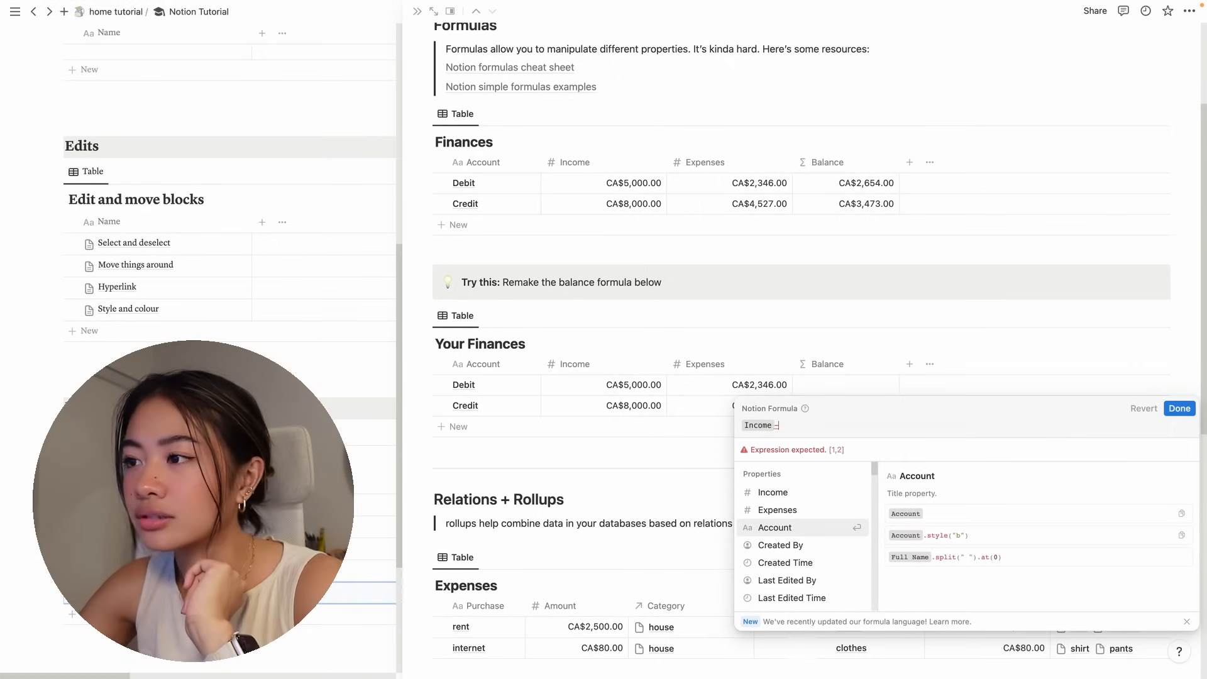
pyautogui.click(849, 510)
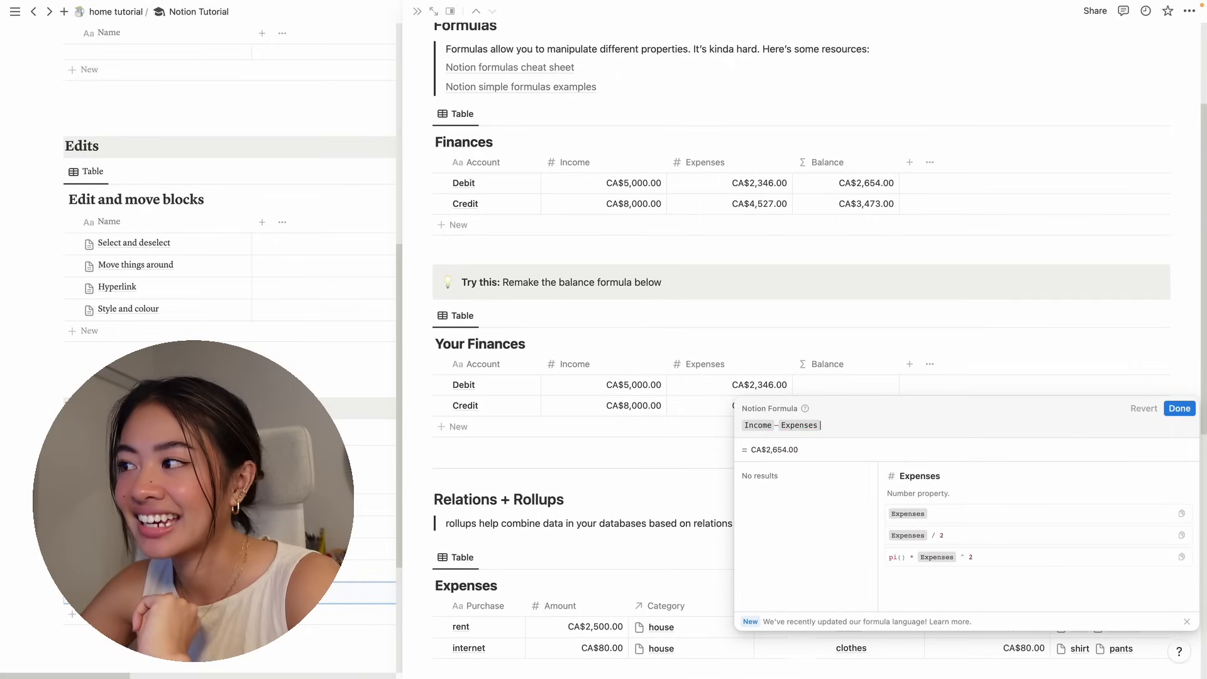
pyautogui.click(1173, 413)
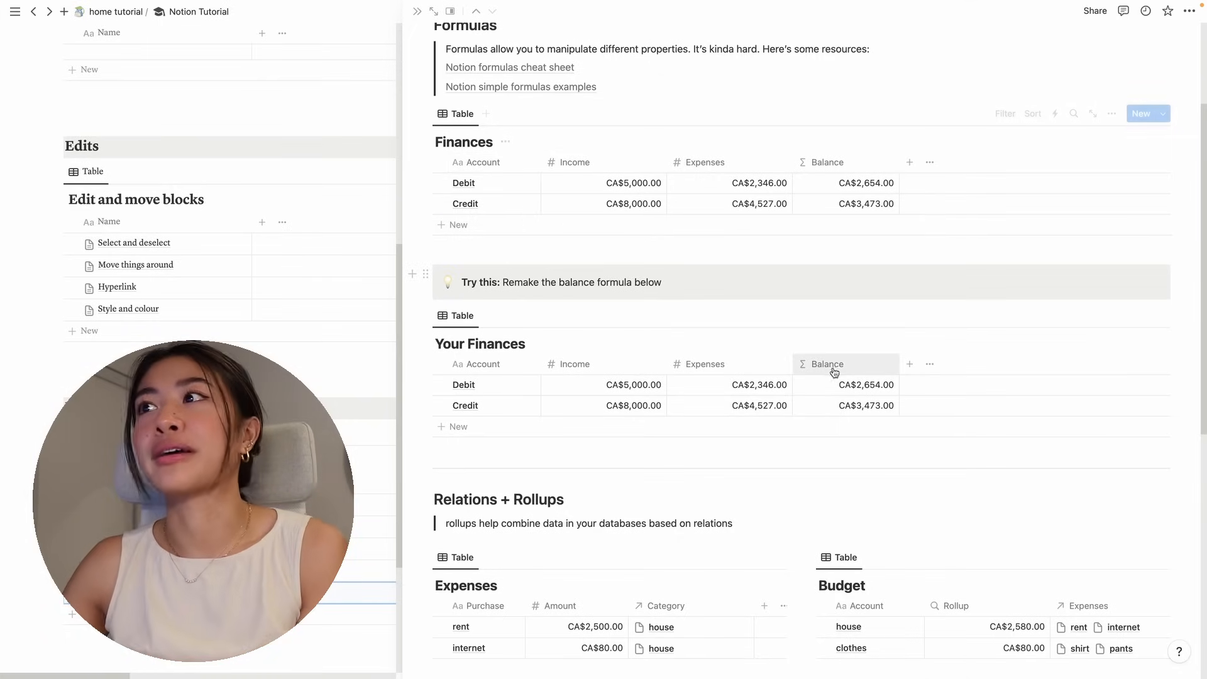
# Add a relation property on Your Expenses linked to the Your Budget database, with the relation also shown on Your Budget
pyautogui.scroll(-5, 877, 528)
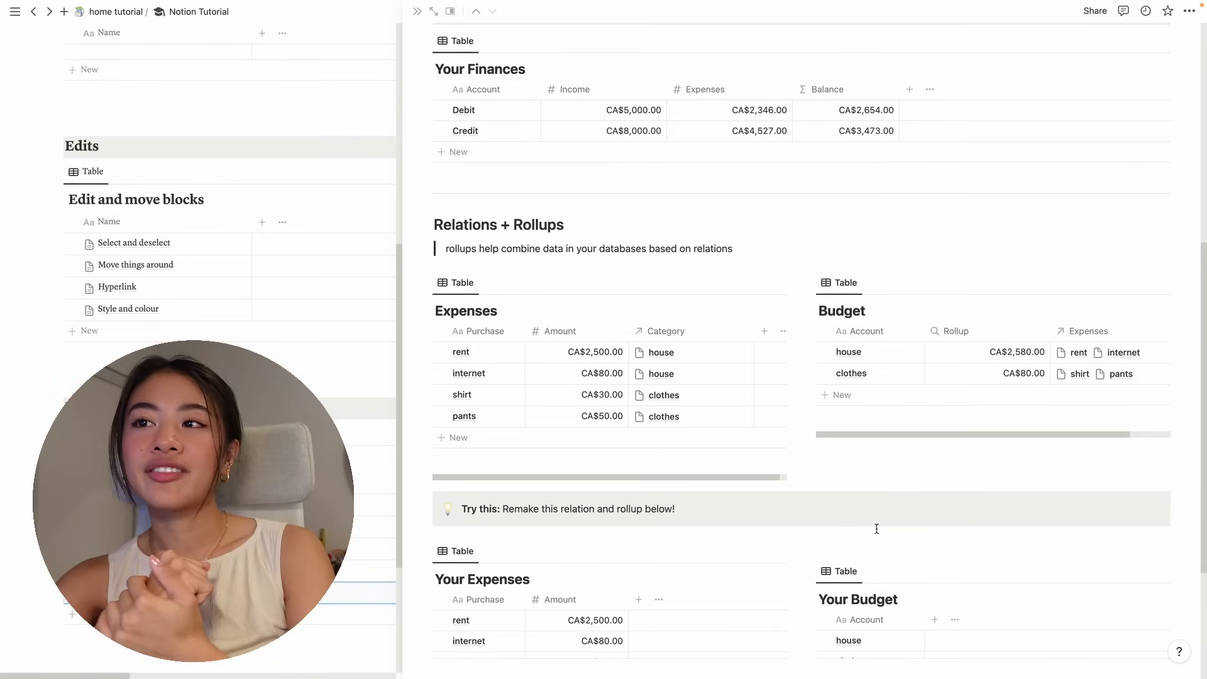
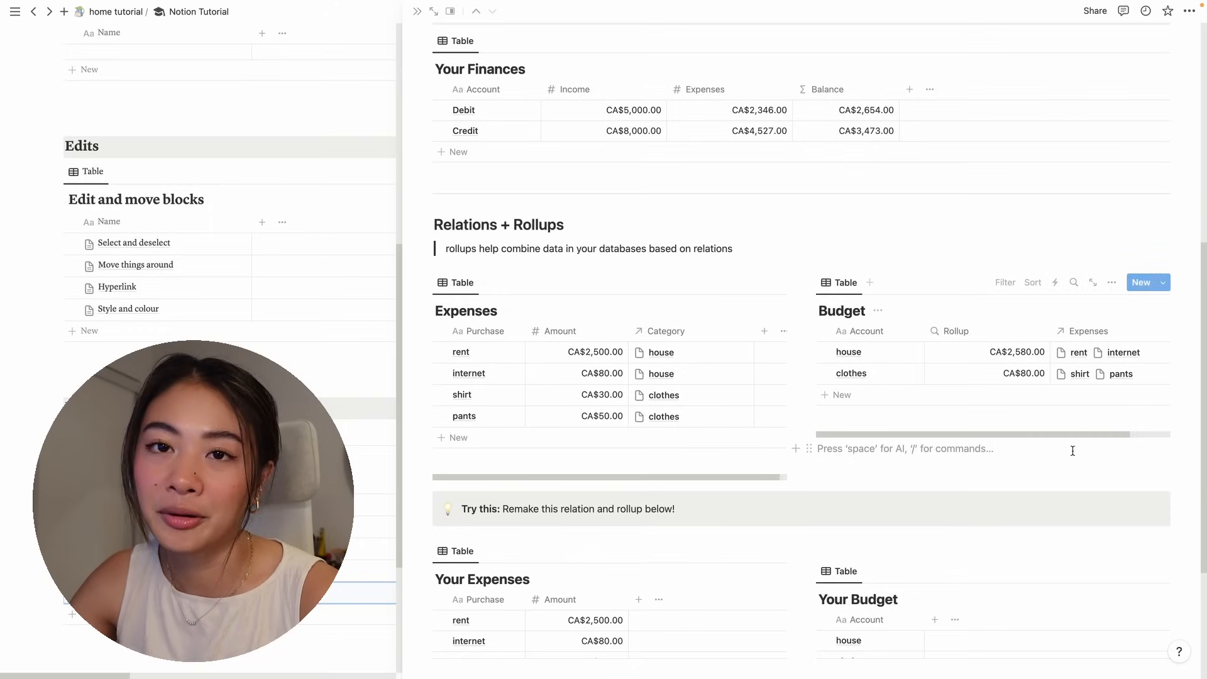
pyautogui.scroll(-3, 617, 377)
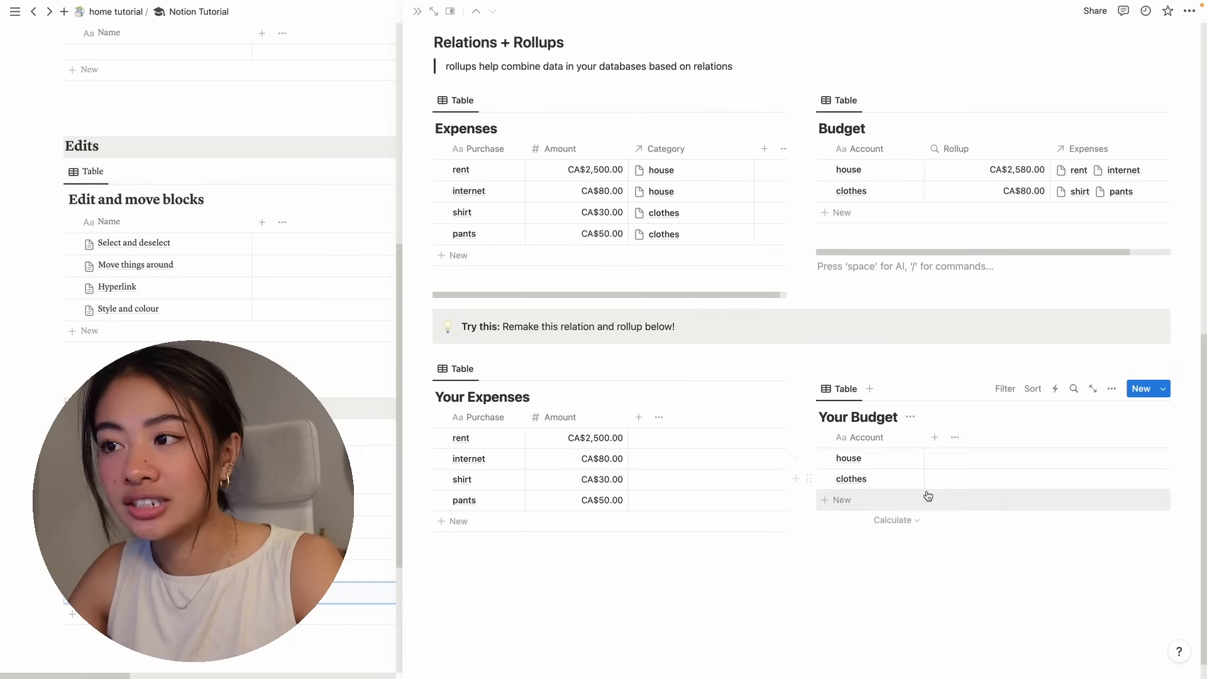
pyautogui.click(639, 417)
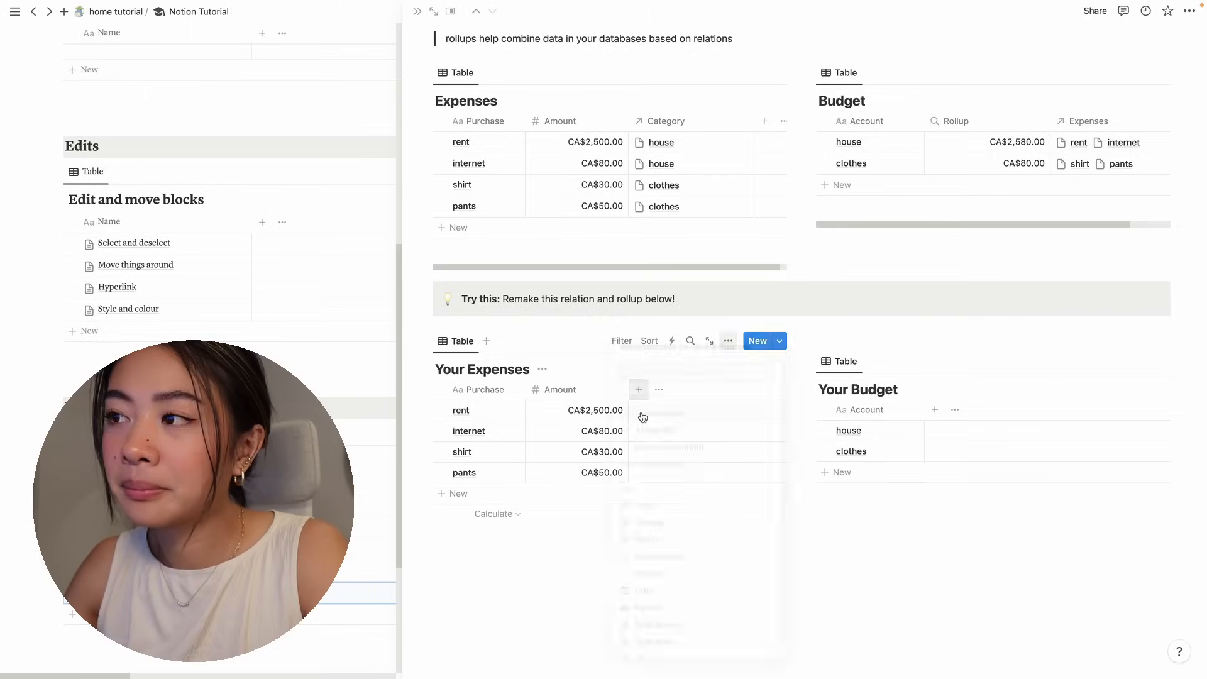
pyautogui.scroll(-5, 654, 453)
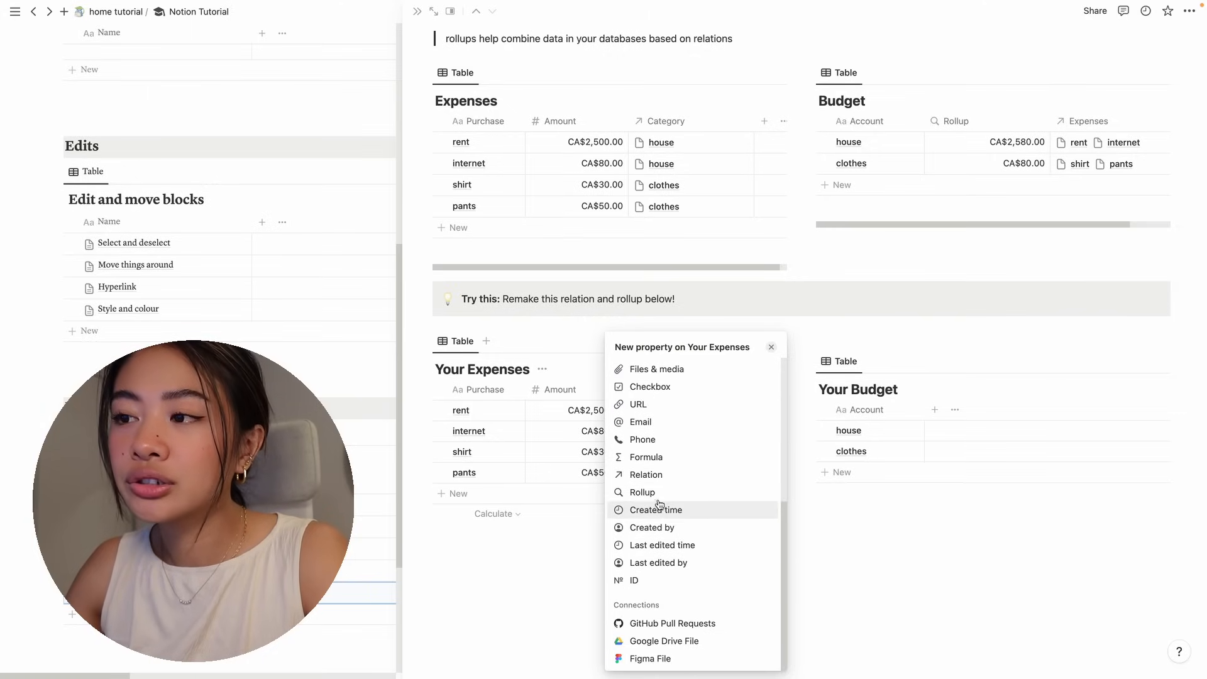
pyautogui.click(645, 475)
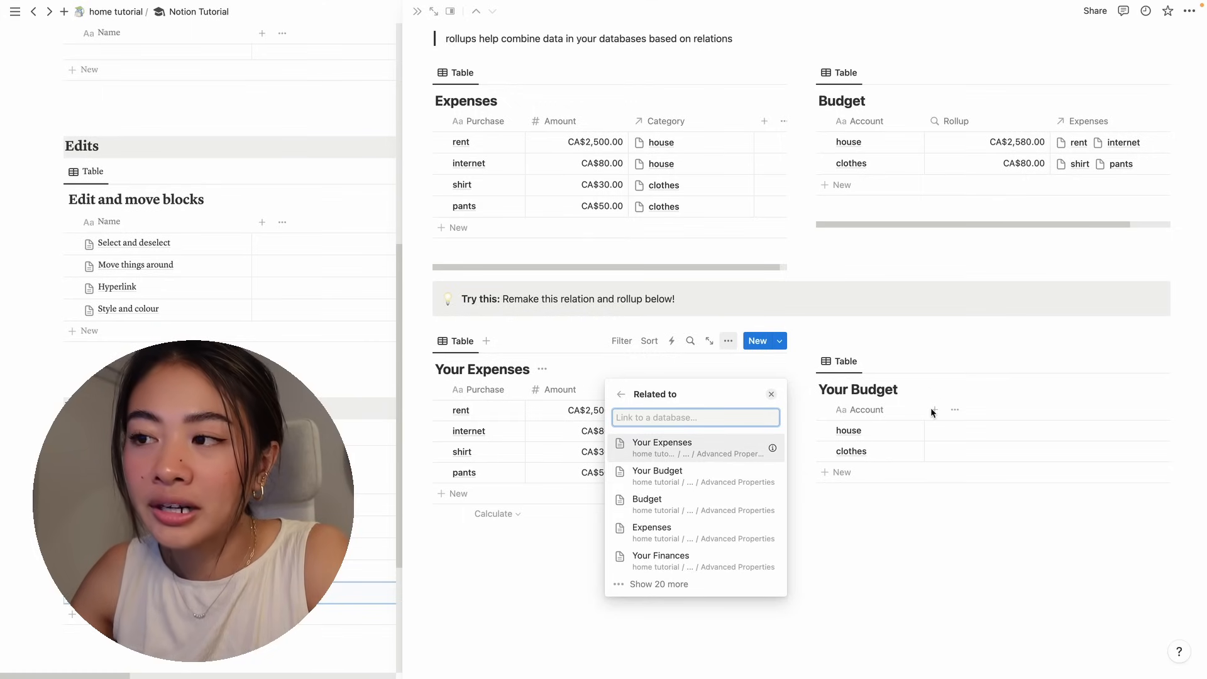
pyautogui.click(709, 485)
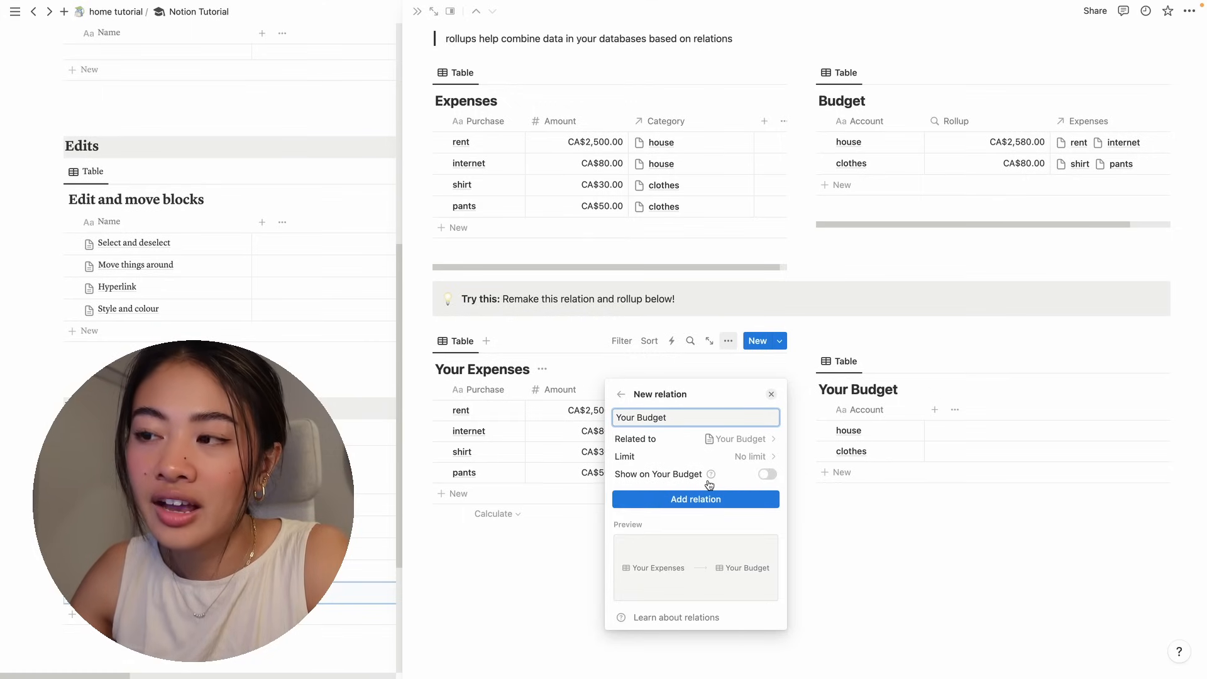
pyautogui.click(767, 475)
pyautogui.click(706, 198)
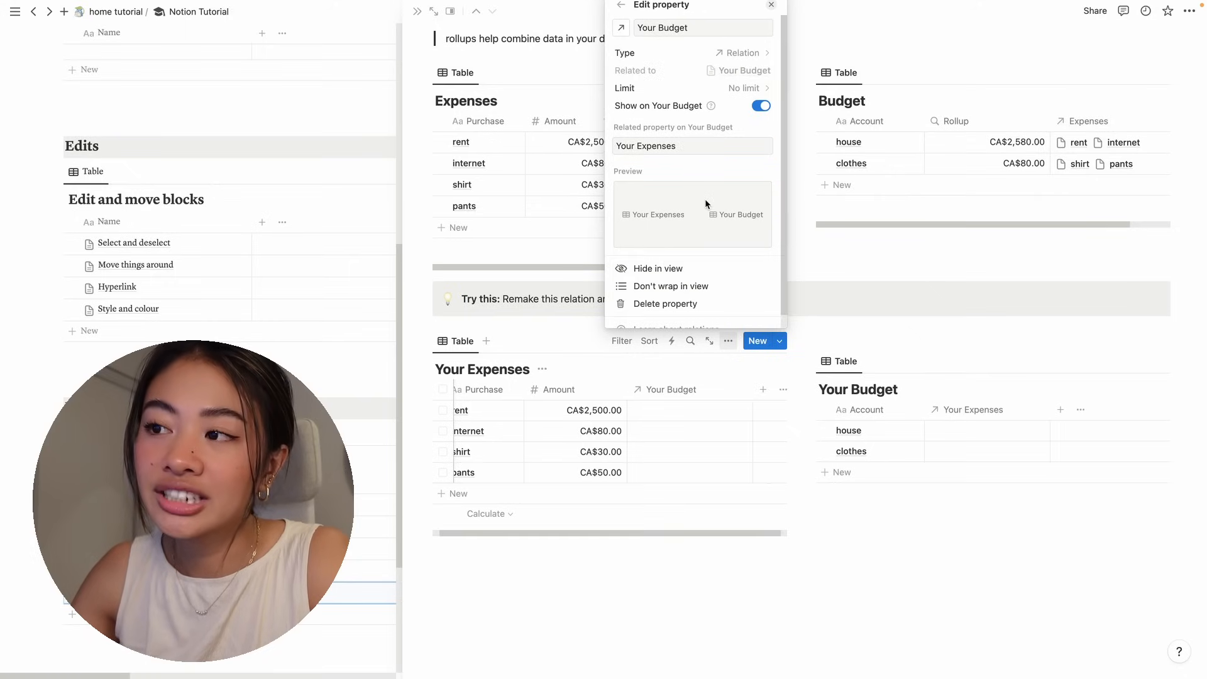
pyautogui.click(692, 493)
# Link the rent and internet rows of Your Expenses to the house budget entry
pyautogui.click(702, 410)
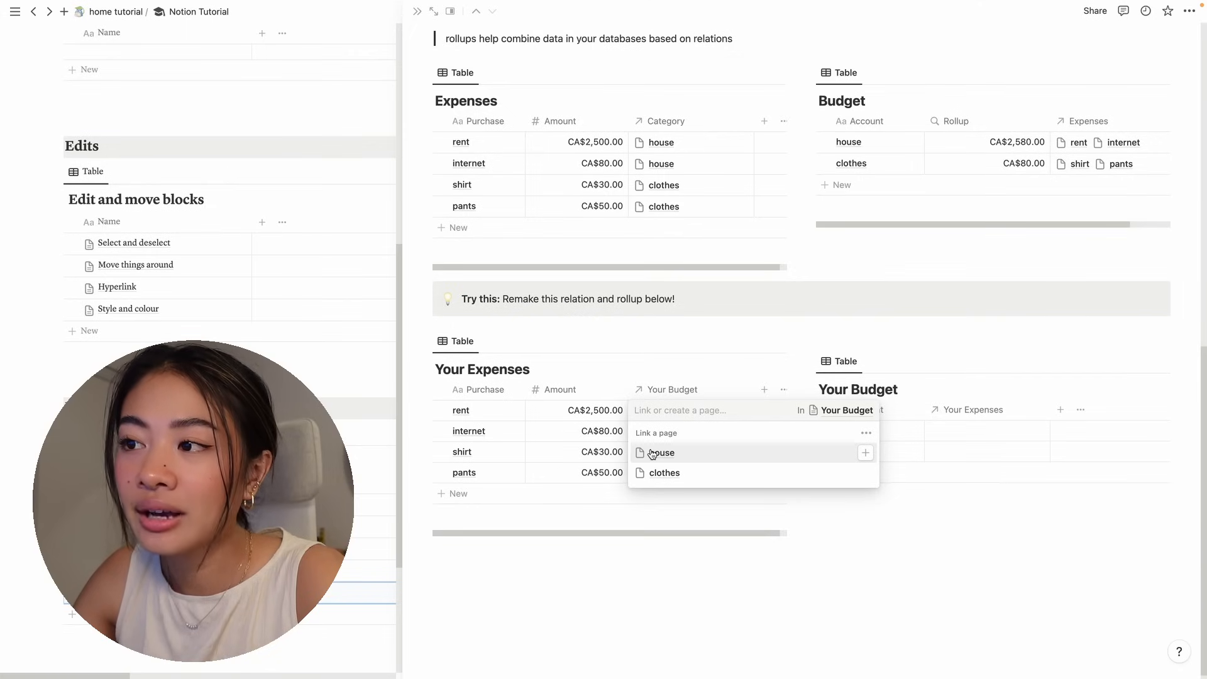
pyautogui.click(653, 454)
pyautogui.click(674, 571)
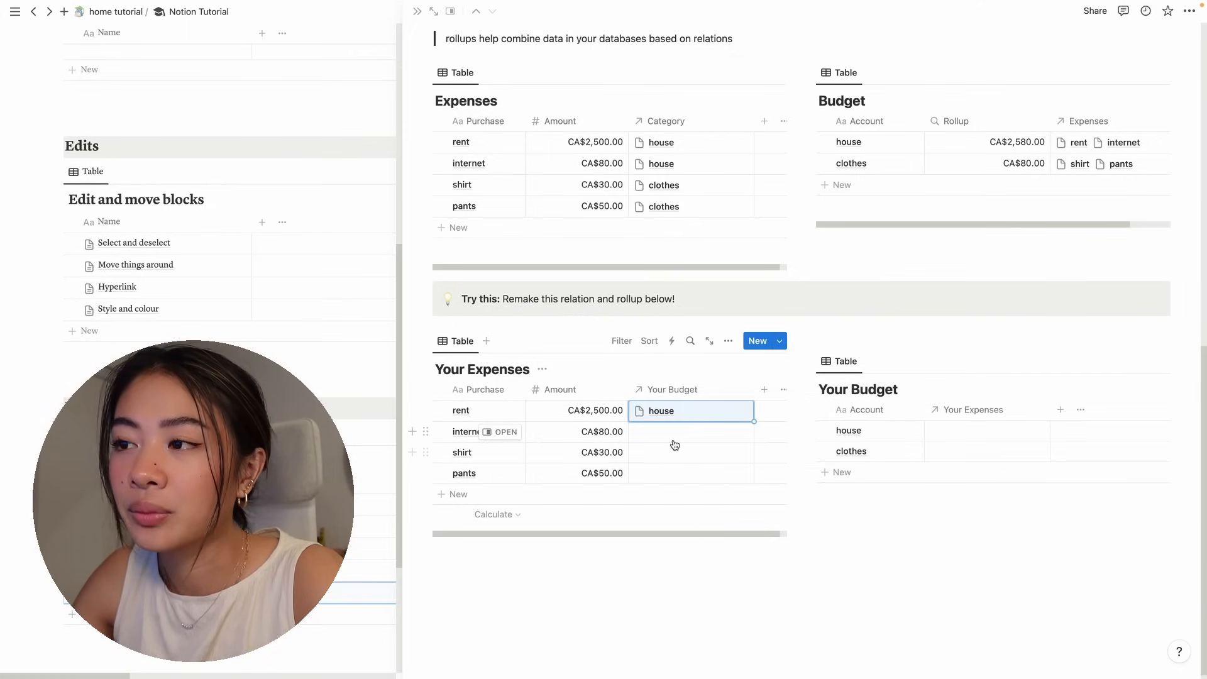
pyautogui.click(675, 441)
pyautogui.click(654, 474)
pyautogui.click(710, 579)
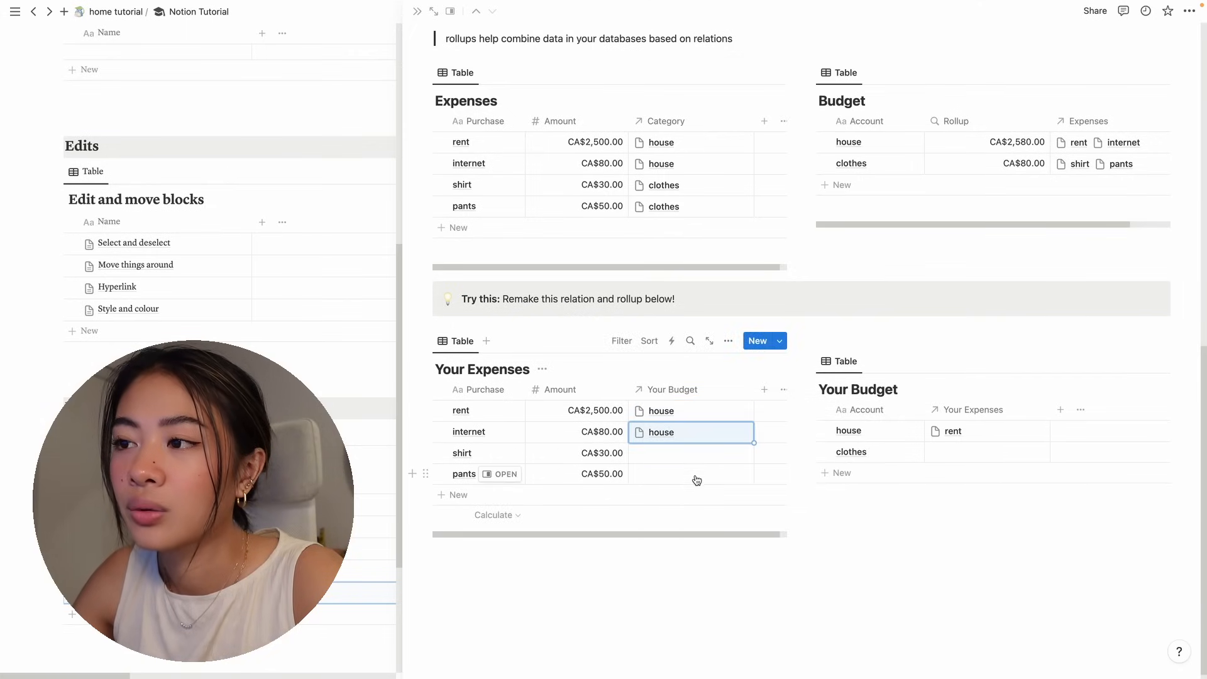
# Link the shirt and pants rows of Your Expenses to the clothes budget entry
pyautogui.click(692, 454)
pyautogui.click(679, 522)
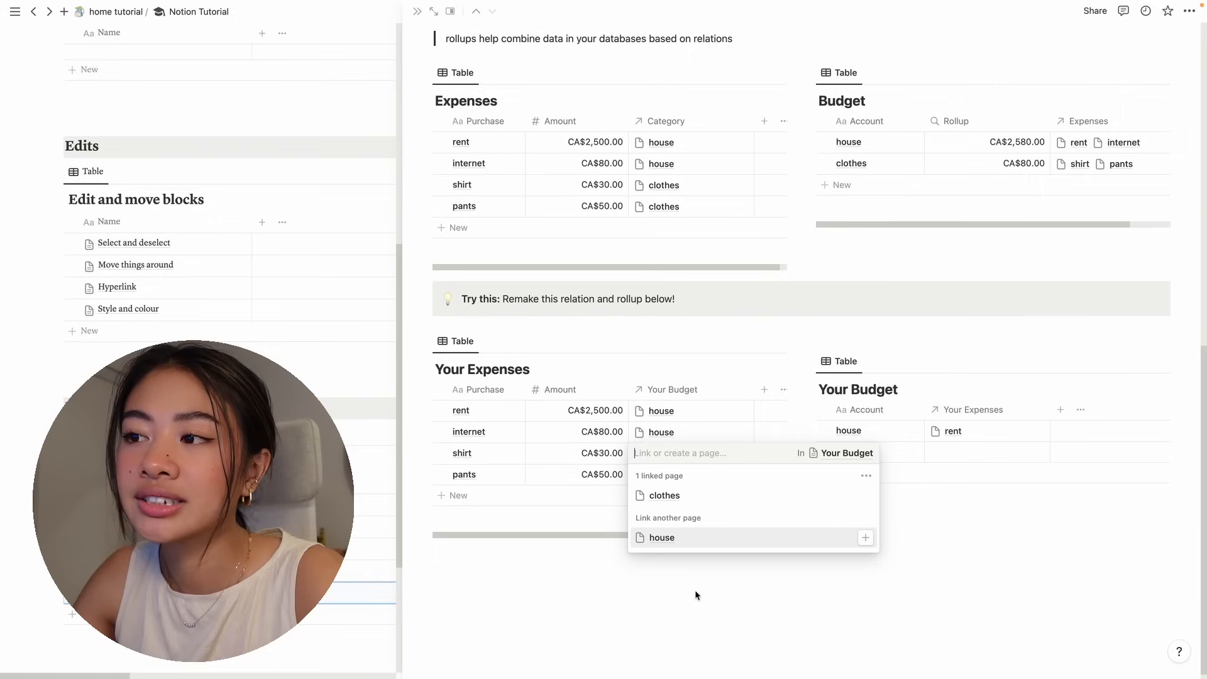
pyautogui.click(694, 590)
pyautogui.click(656, 476)
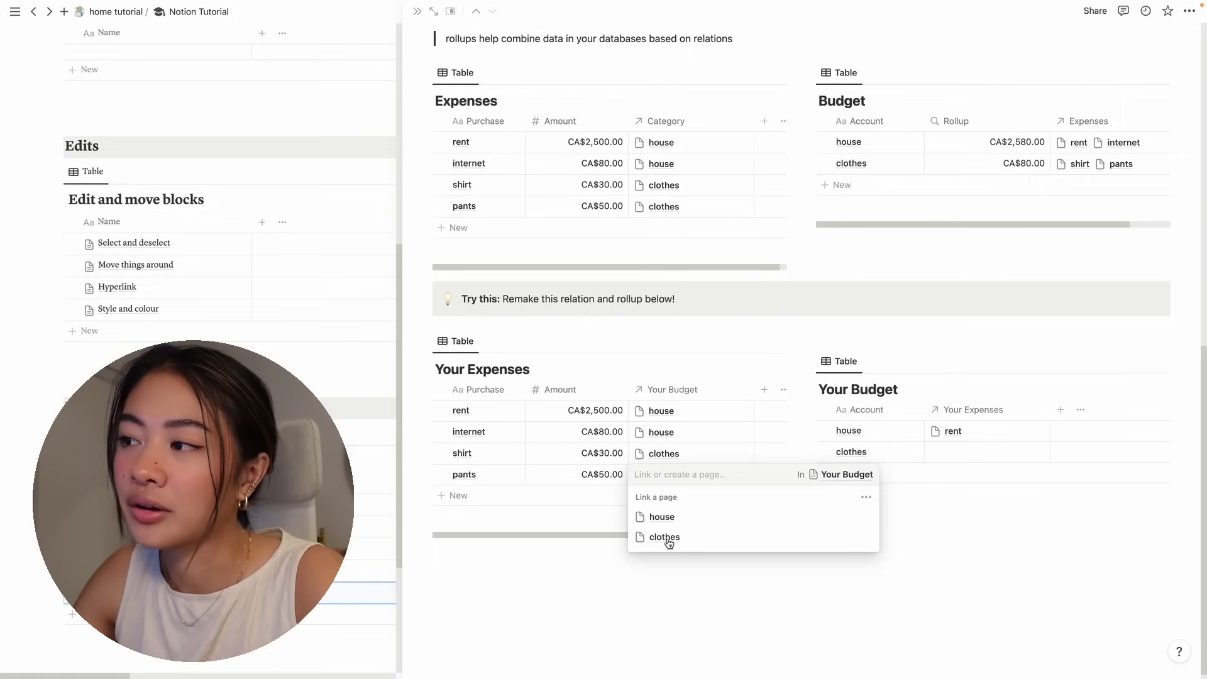
pyautogui.click(669, 537)
pyautogui.click(1009, 520)
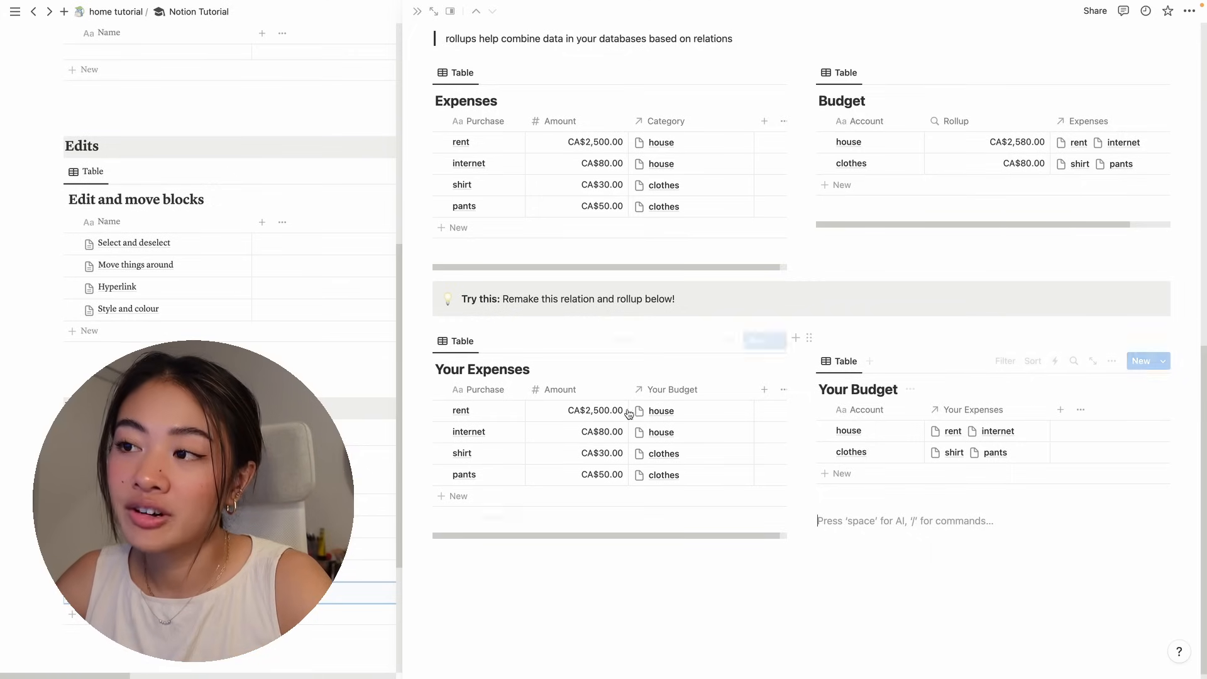
# Add a Rollup property to the Your Budget table
pyautogui.click(1061, 409)
pyautogui.scroll(-5, 1072, 497)
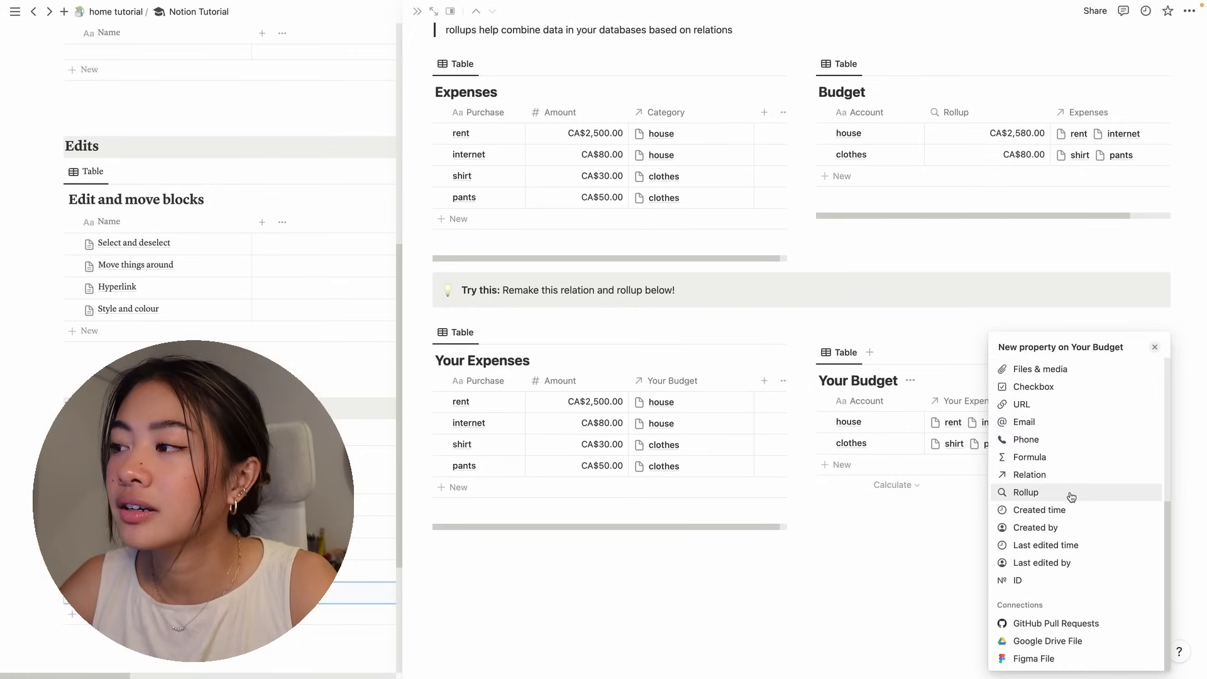
pyautogui.click(1035, 493)
pyautogui.click(976, 526)
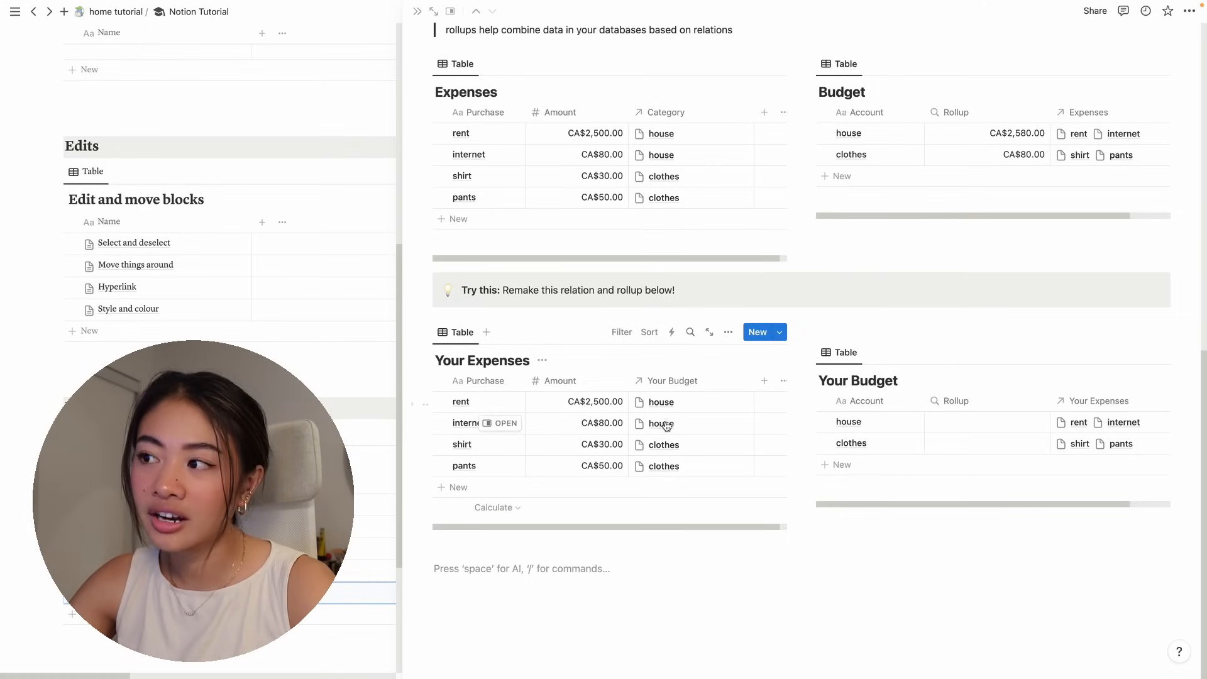
# Configure the Your Budget rollup to use the Your Expenses relation and its Amount property
pyautogui.click(967, 428)
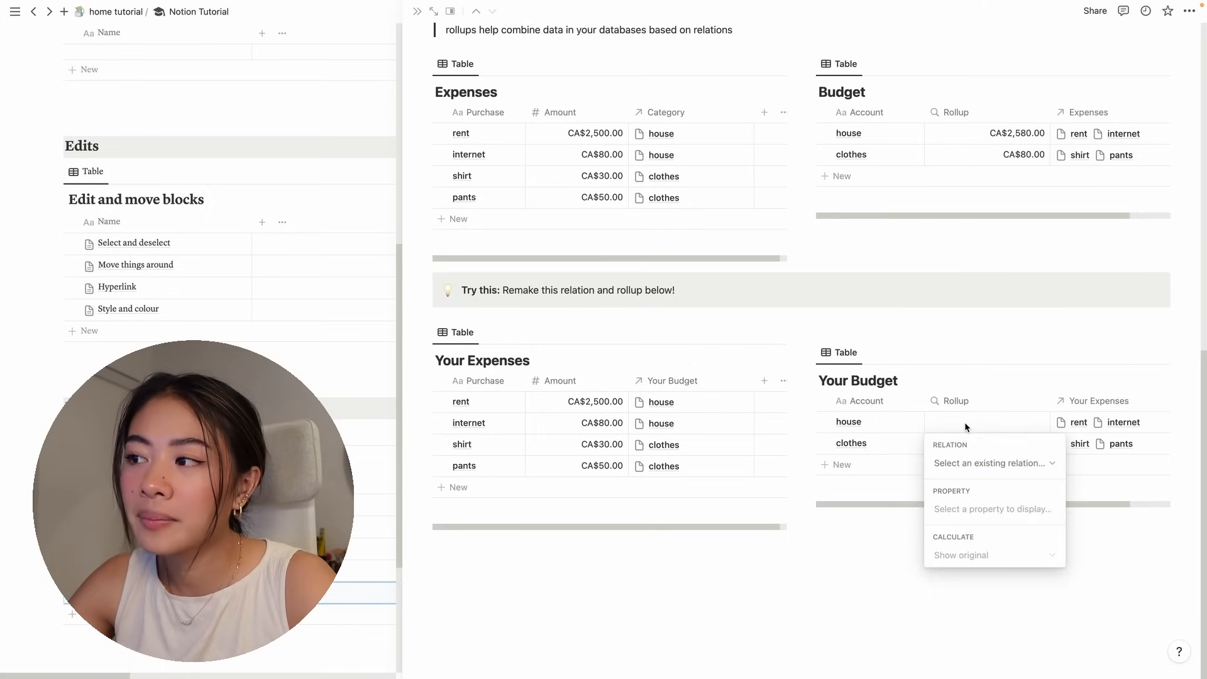
pyautogui.click(973, 464)
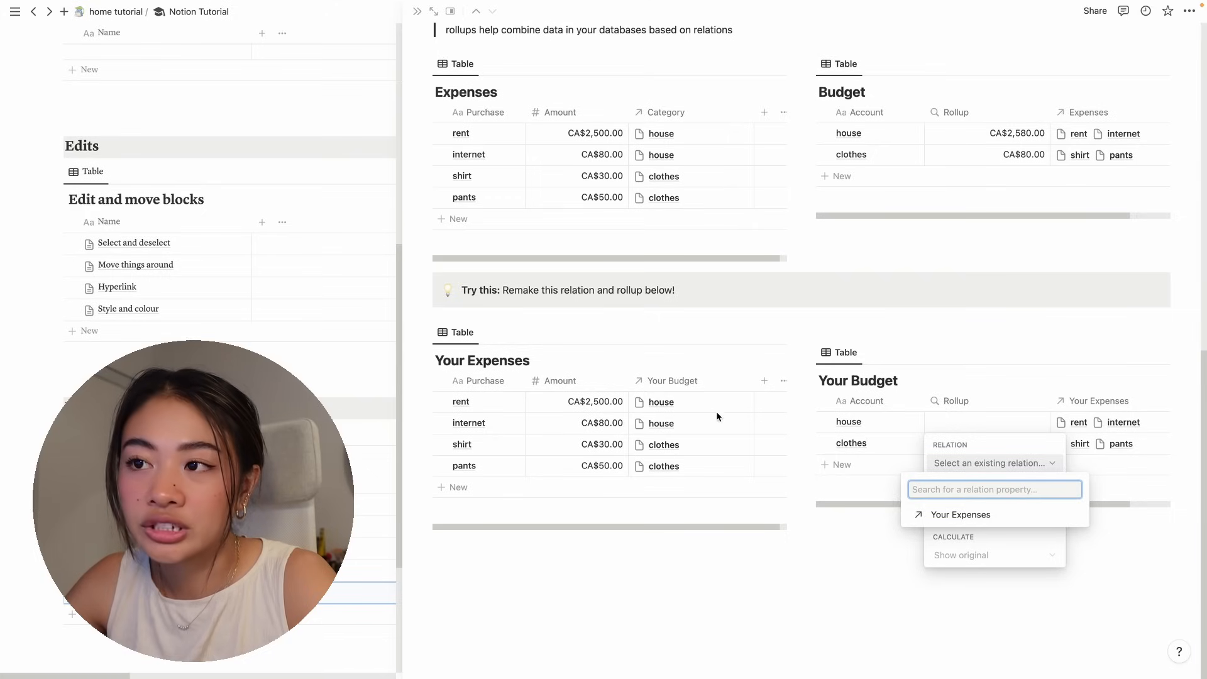
pyautogui.click(939, 519)
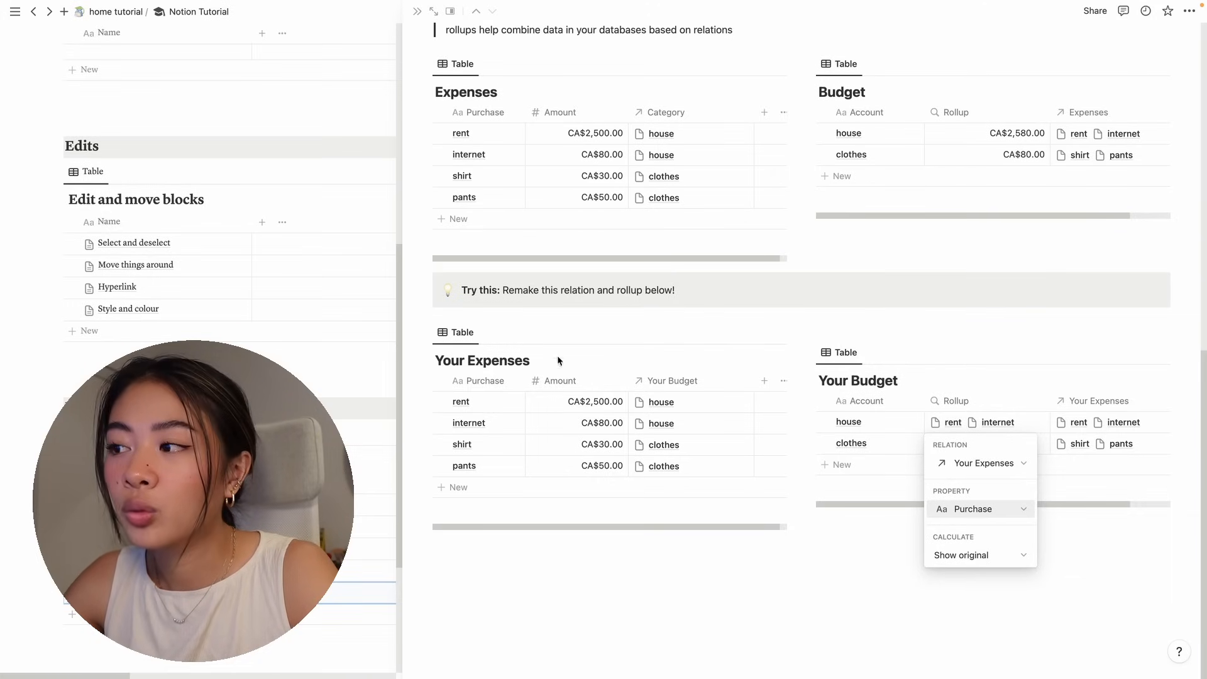
pyautogui.click(994, 508)
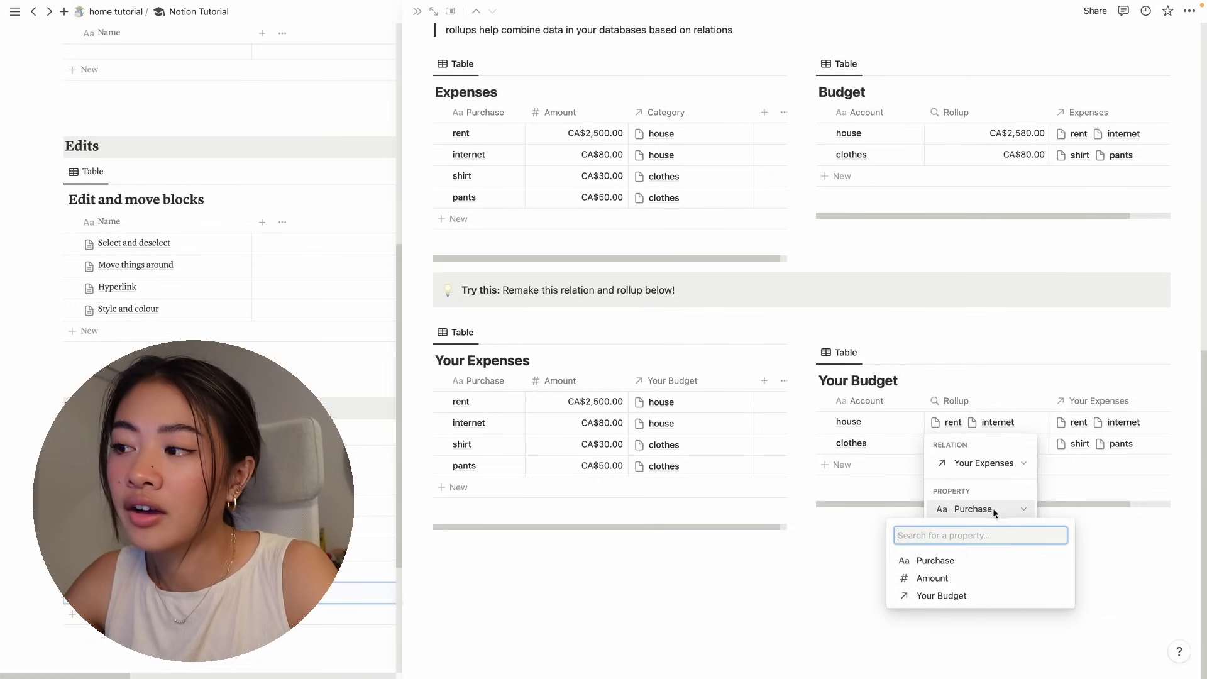
pyautogui.click(970, 575)
pyautogui.click(1119, 574)
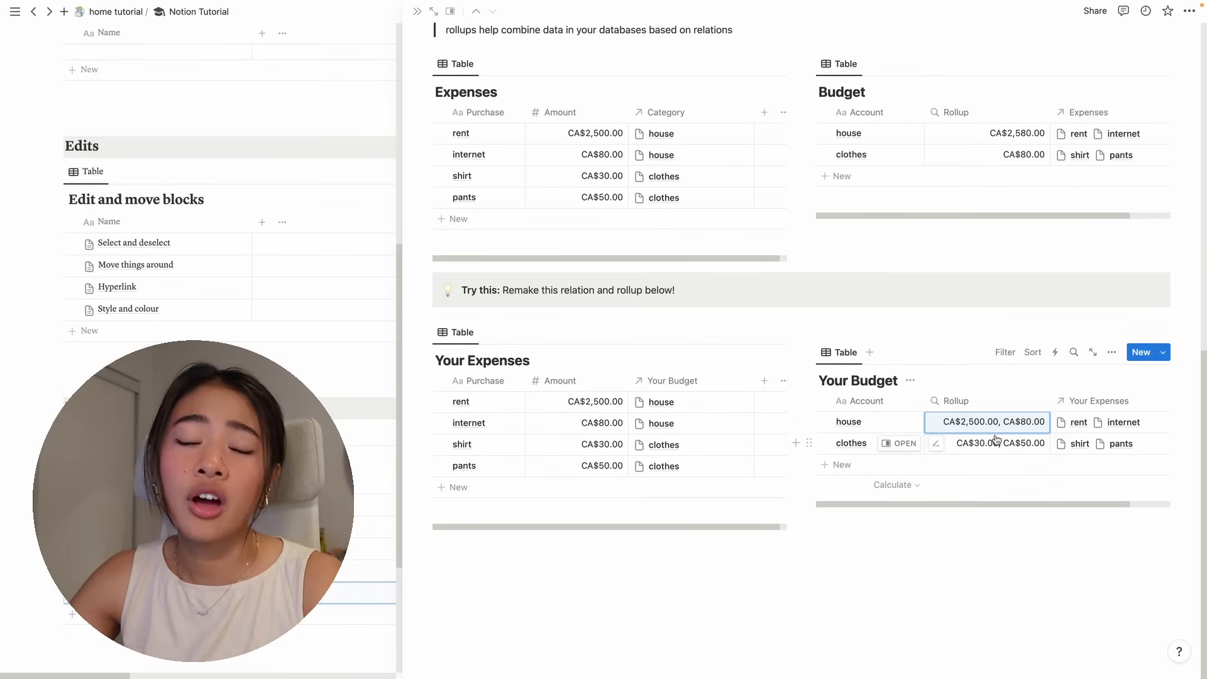
# Set the Your Budget rollup calculation to Sum
pyautogui.click(959, 421)
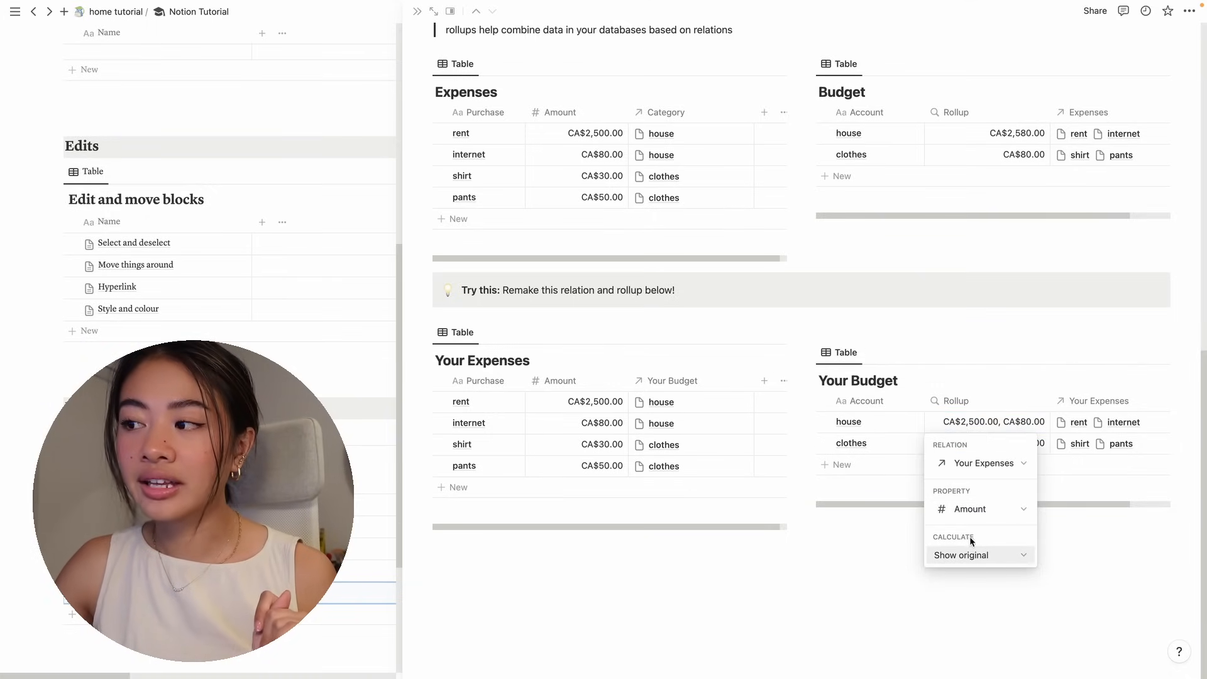
pyautogui.click(963, 555)
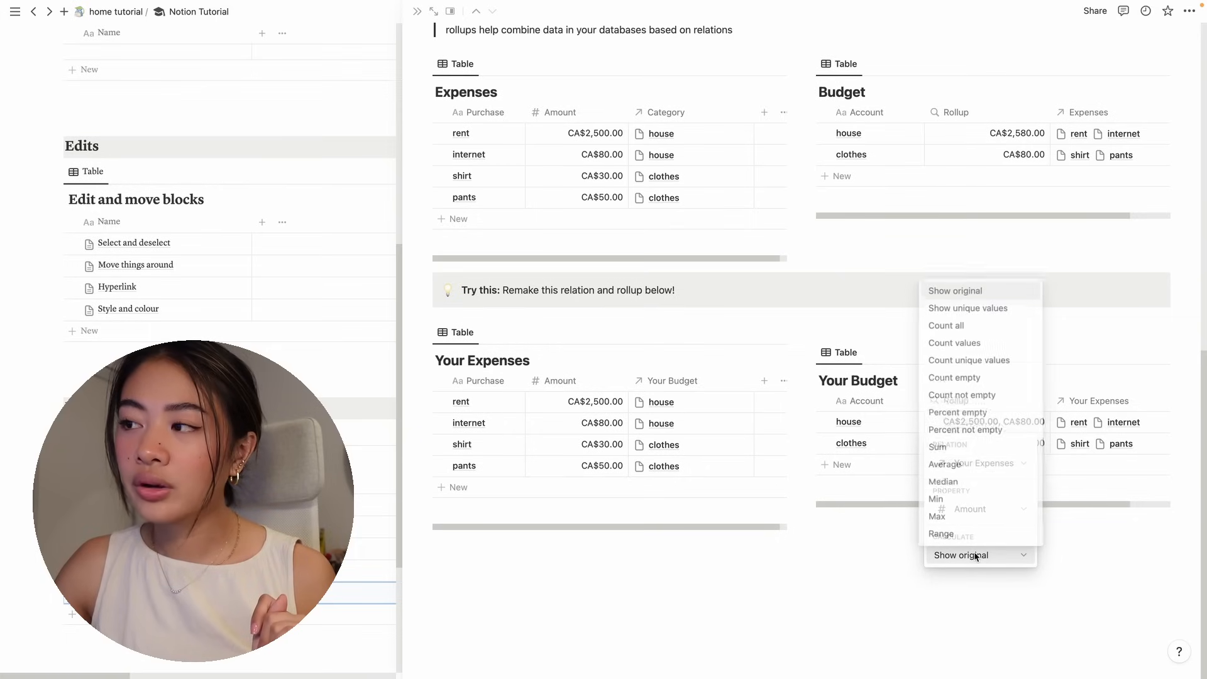
pyautogui.click(956, 446)
pyautogui.click(1116, 549)
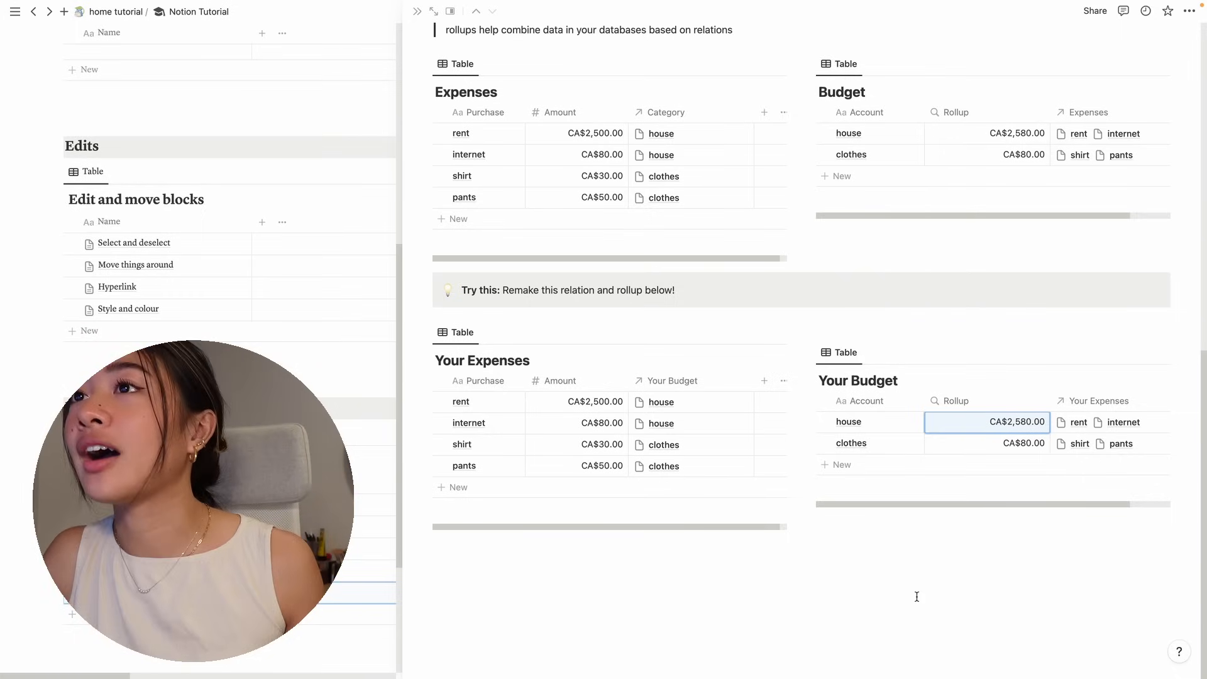
# Close the Advanced Properties lesson, open the Media lesson page and place the cursor on an empty line below the Embed a PDF exercise
pyautogui.click(415, 11)
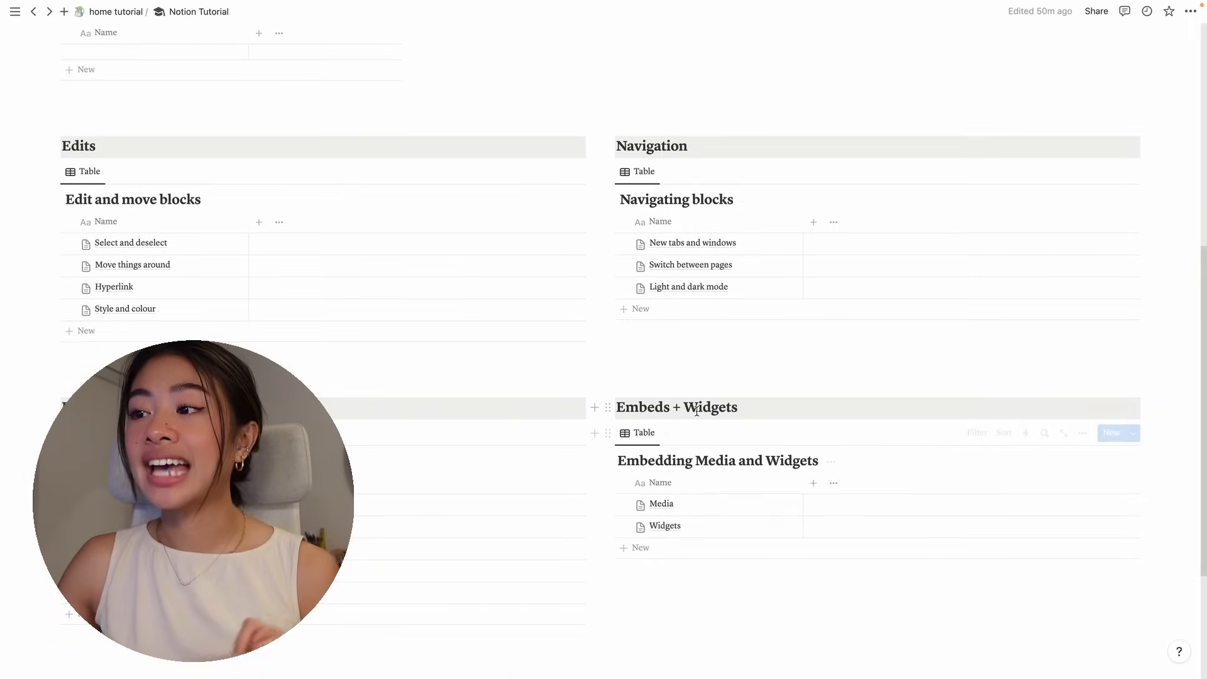
pyautogui.scroll(-3, 696, 454)
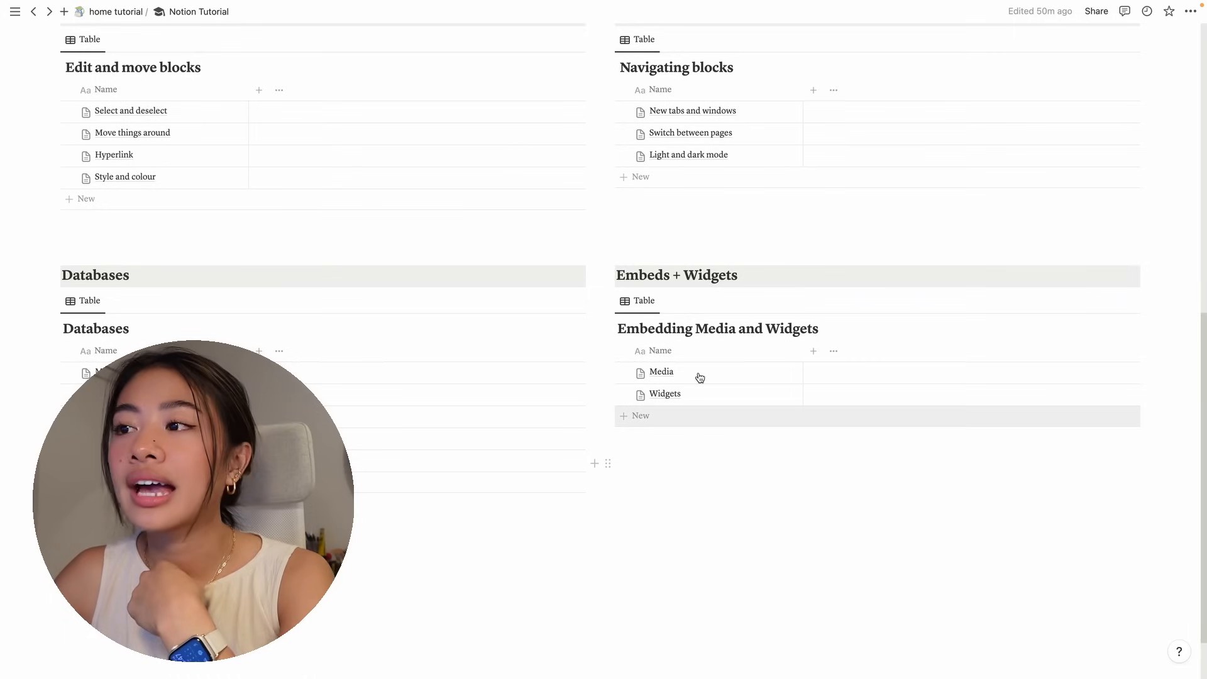
pyautogui.click(784, 372)
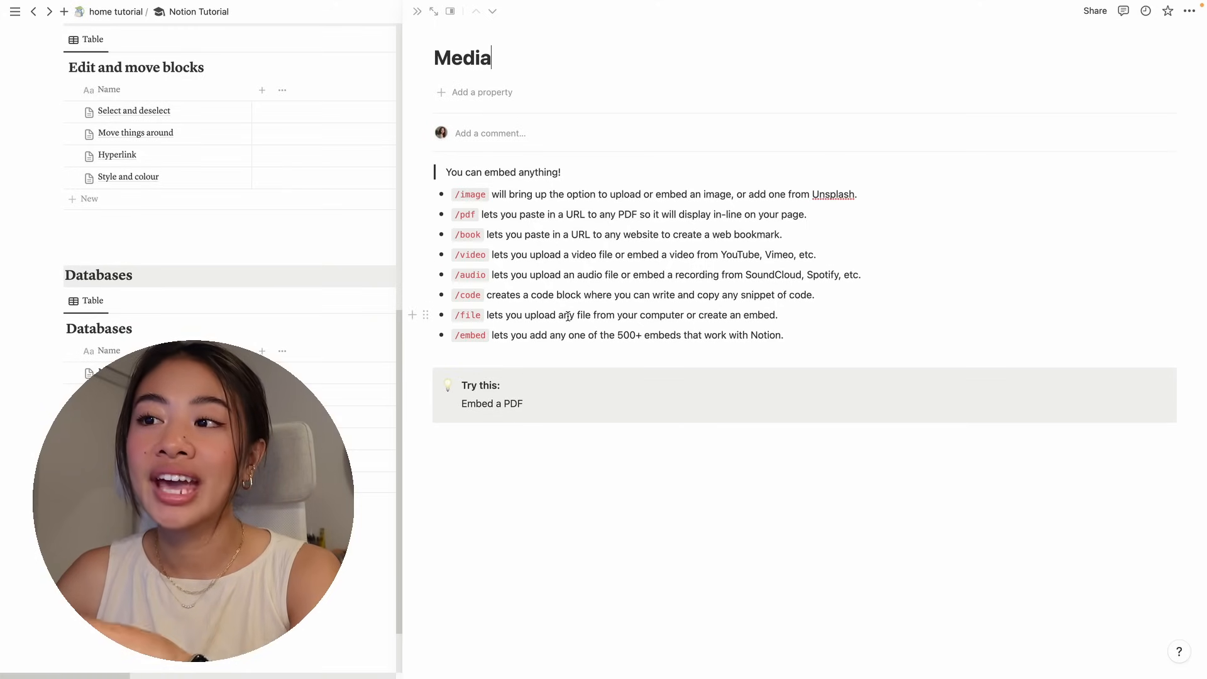
pyautogui.click(549, 457)
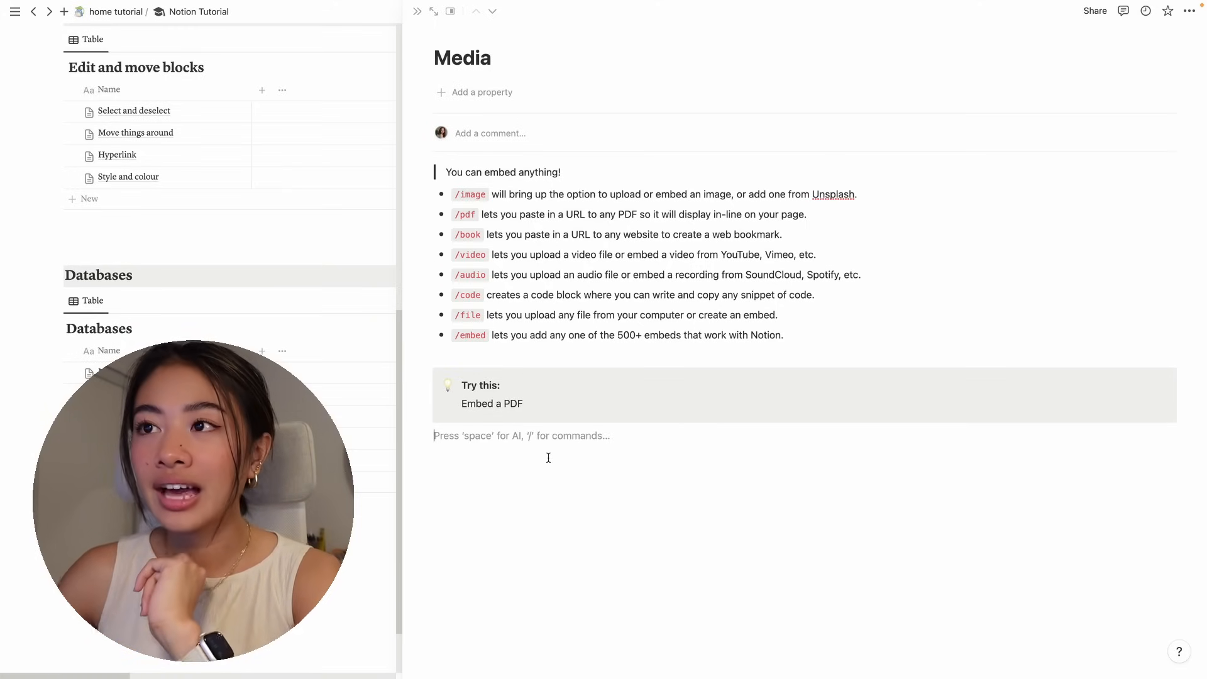
# Insert an Embed block below the Embed a PDF exercise, show its file upload option and close the Media lesson
pyautogui.write('/embed')
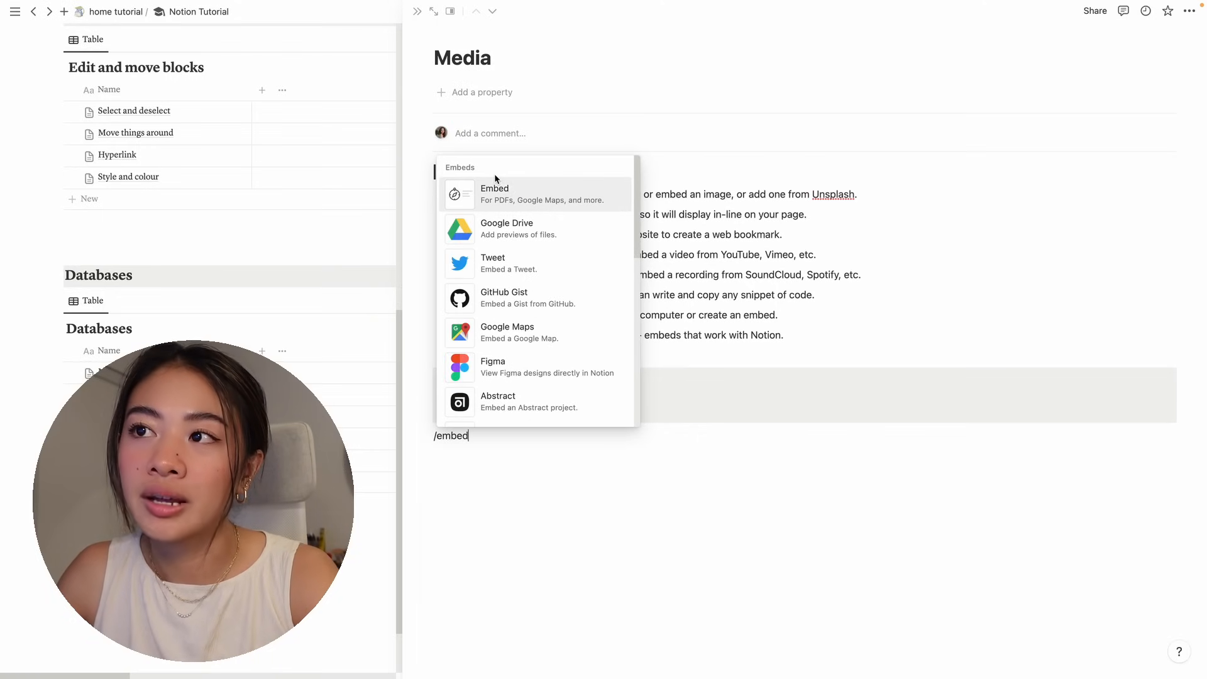
pyautogui.click(495, 193)
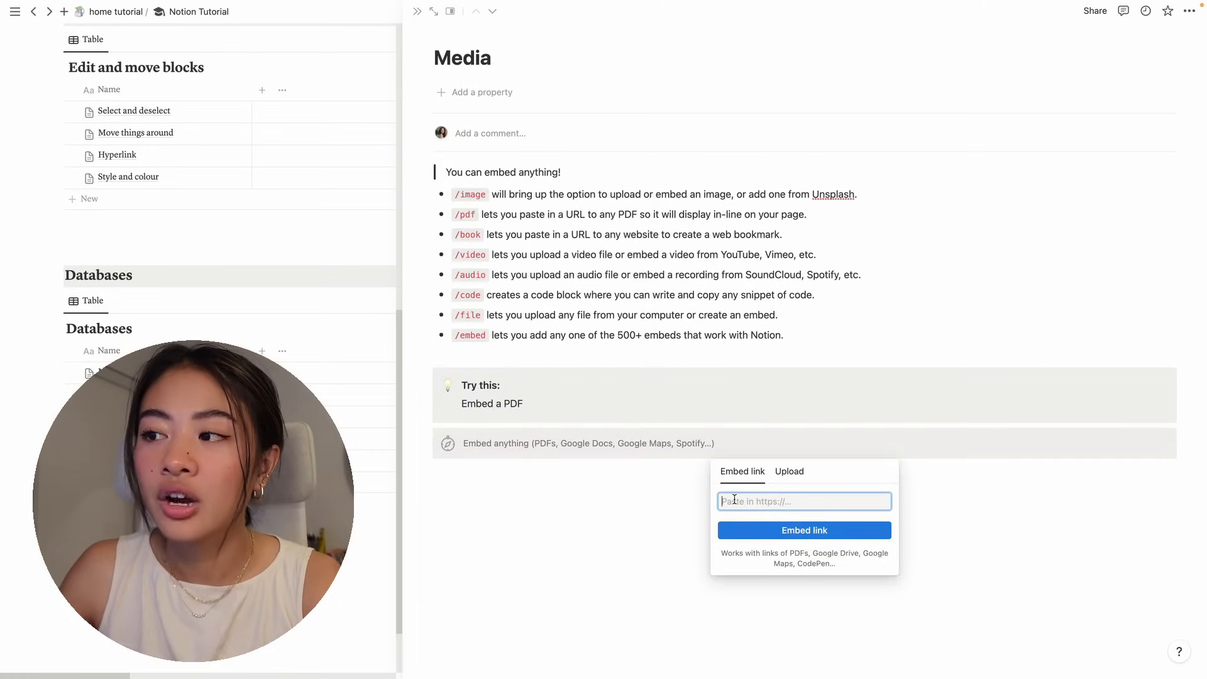
pyautogui.click(790, 472)
pyautogui.click(585, 501)
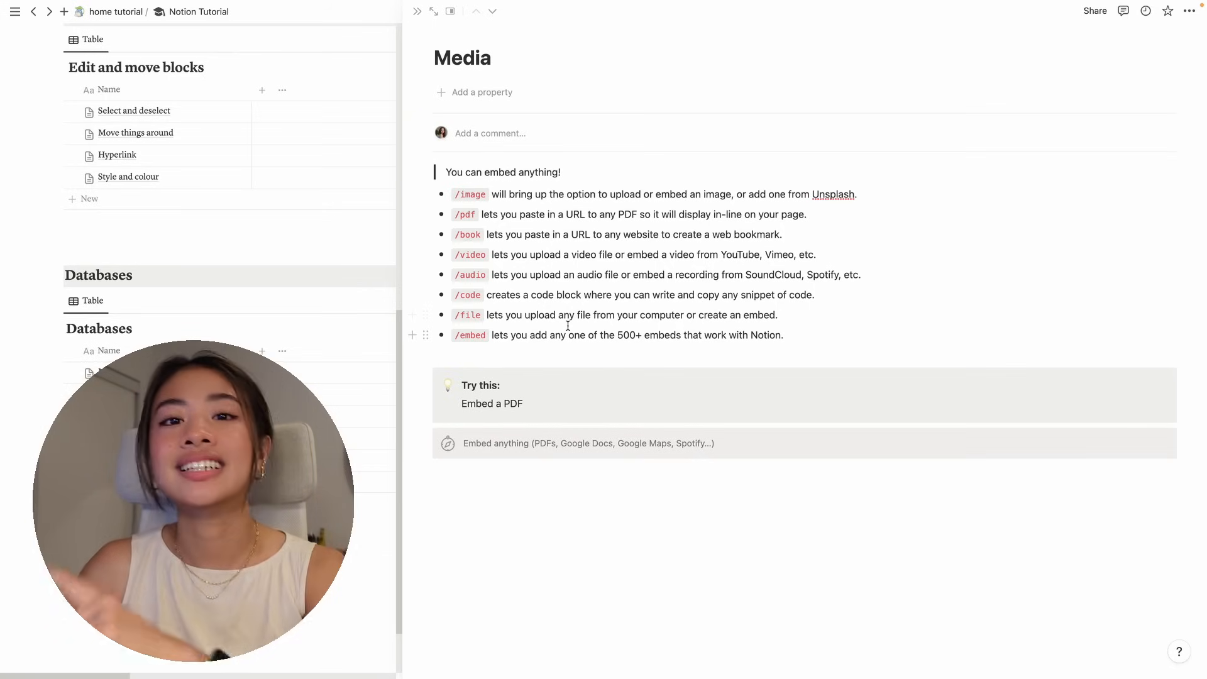
pyautogui.press('Escape')
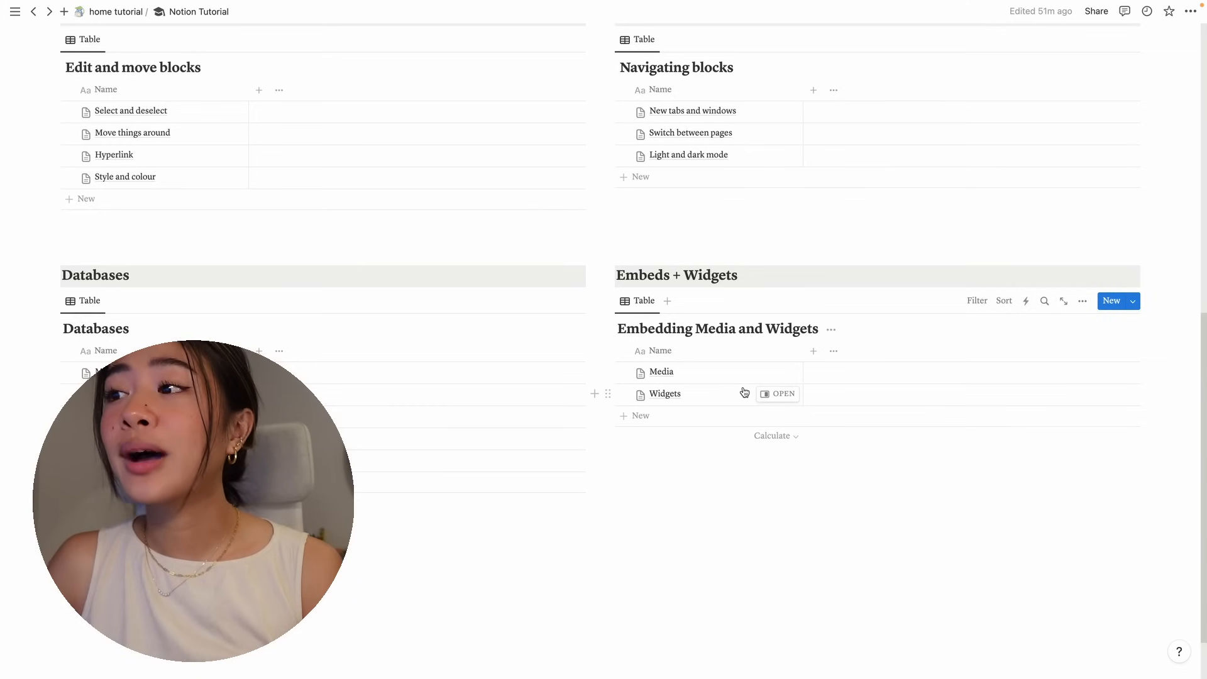
# Open the Widgets lesson page and follow its Indify link to the widget website in Chrome
pyautogui.click(780, 394)
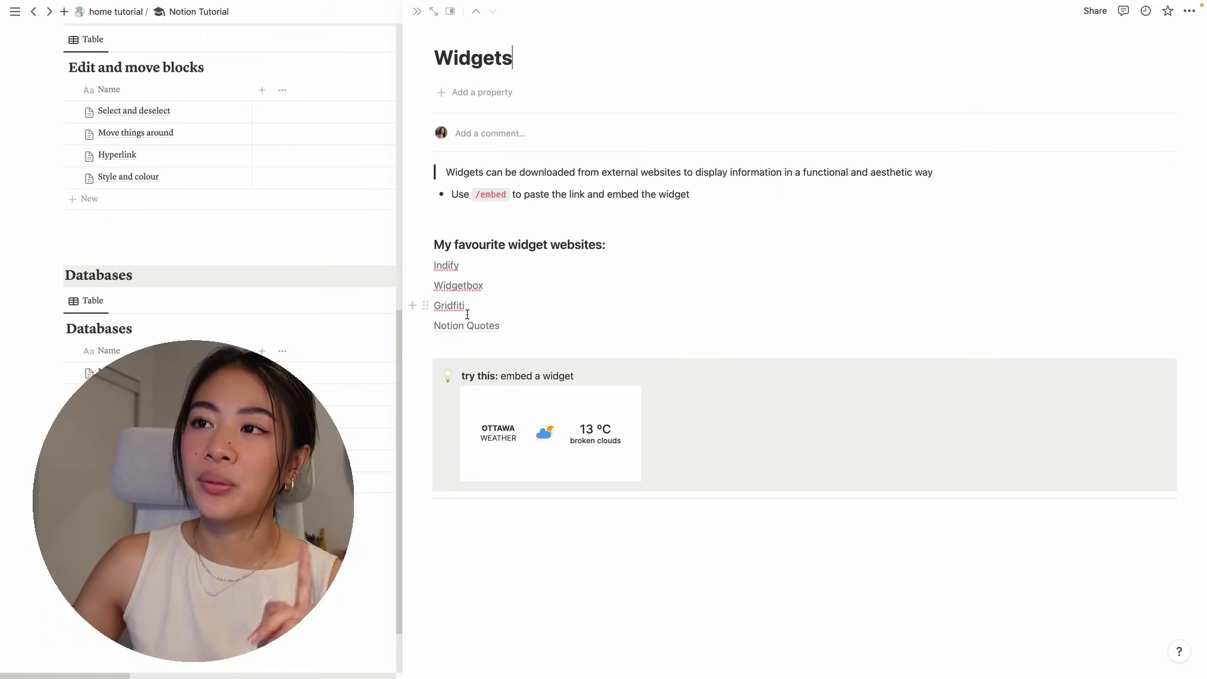
pyautogui.click(545, 526)
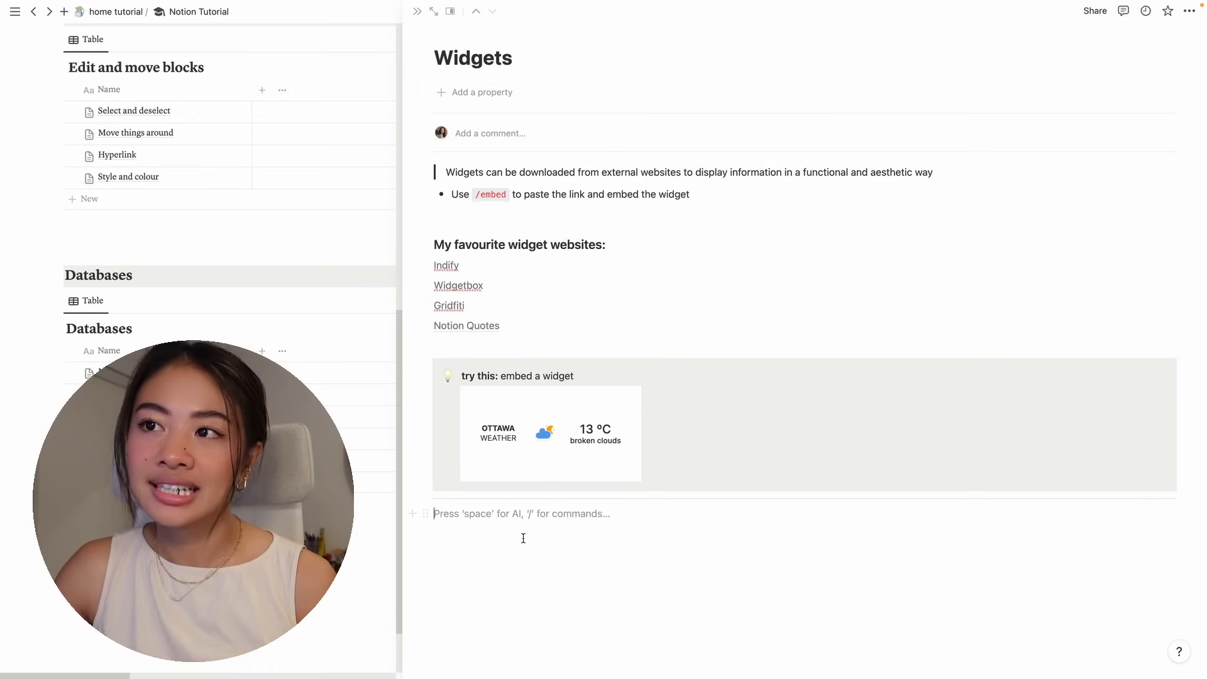
pyautogui.click(447, 267)
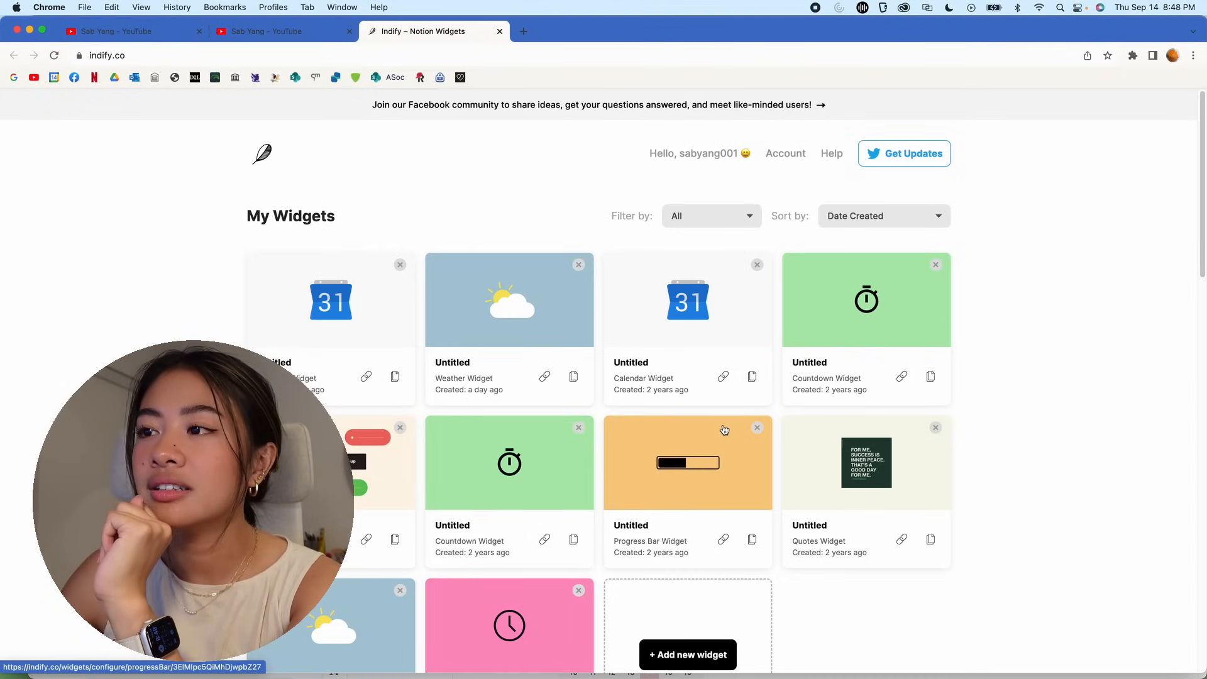
# Create a Weather widget from Volume 1 of the Explore Widgets collection, leaving its title blank
pyautogui.scroll(-4, 703, 427)
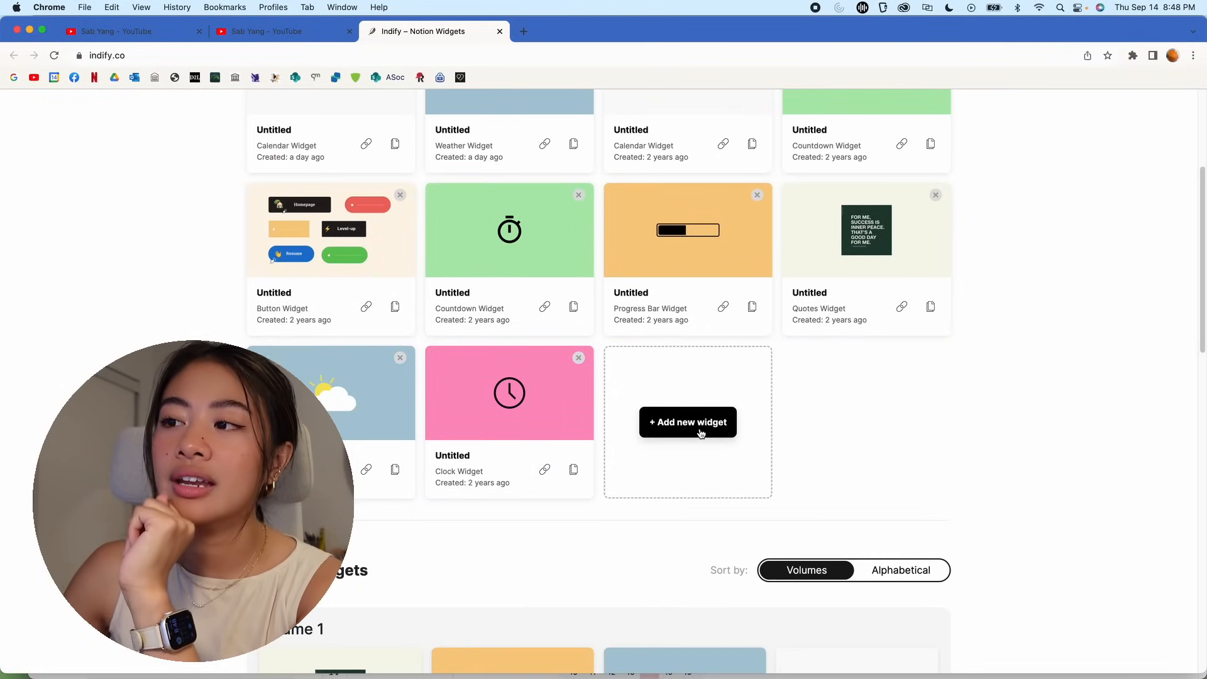
pyautogui.scroll(-7, 702, 434)
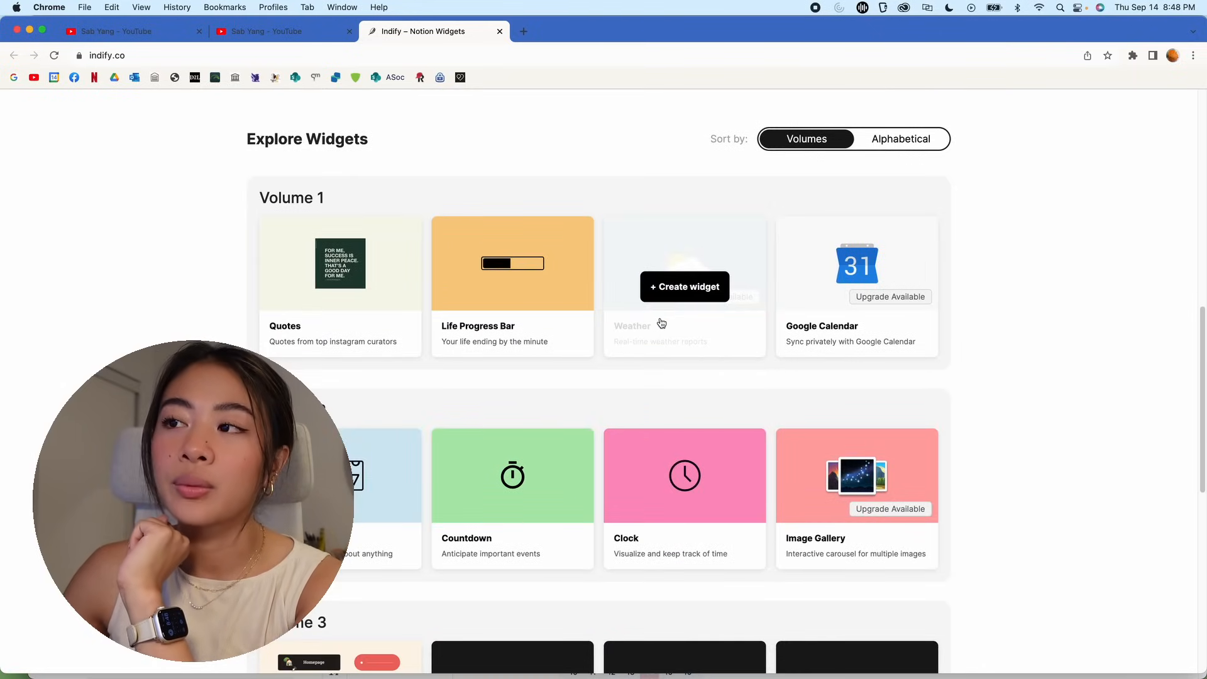
pyautogui.click(662, 301)
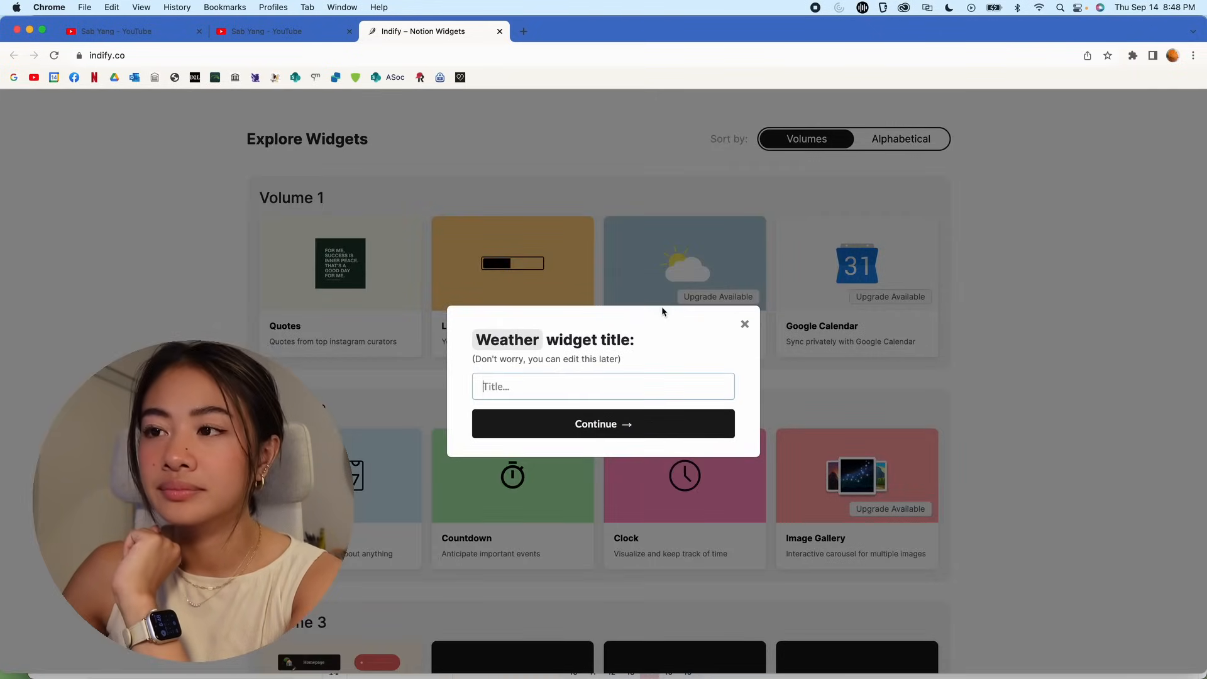
pyautogui.click(649, 430)
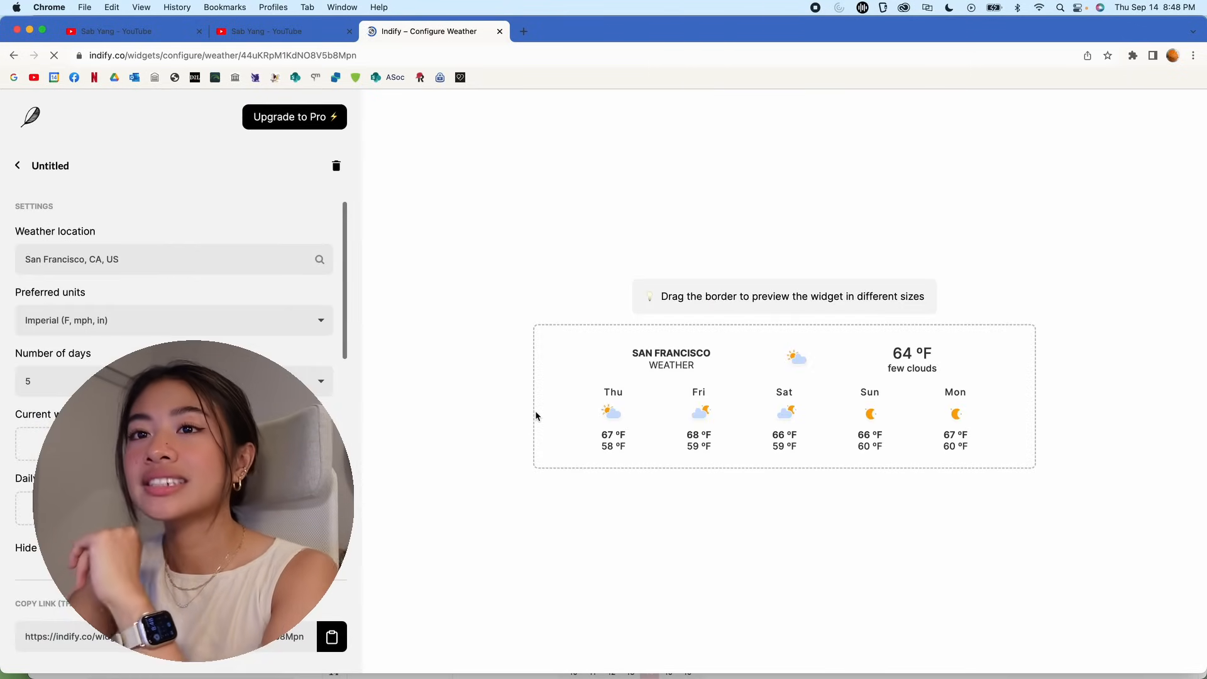
# Set the weather widget's location to Ottawa, Ontario, Canada
pyautogui.click(101, 249)
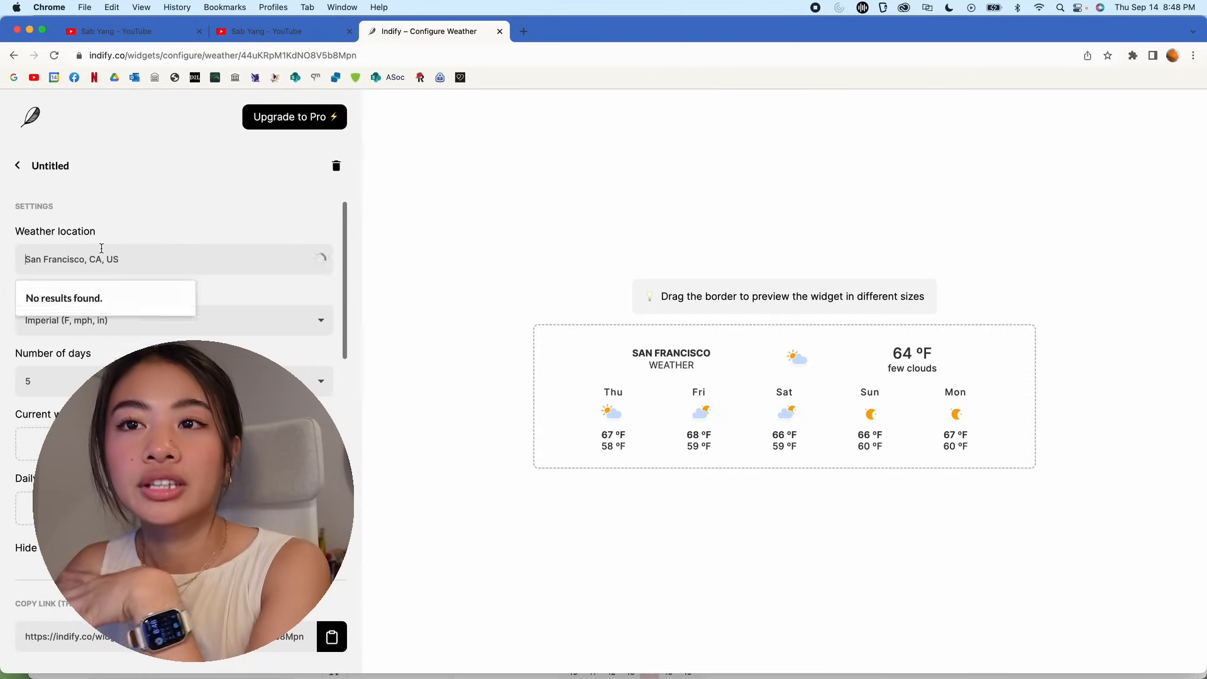
pyautogui.click(107, 255)
pyautogui.write('Ottawa')
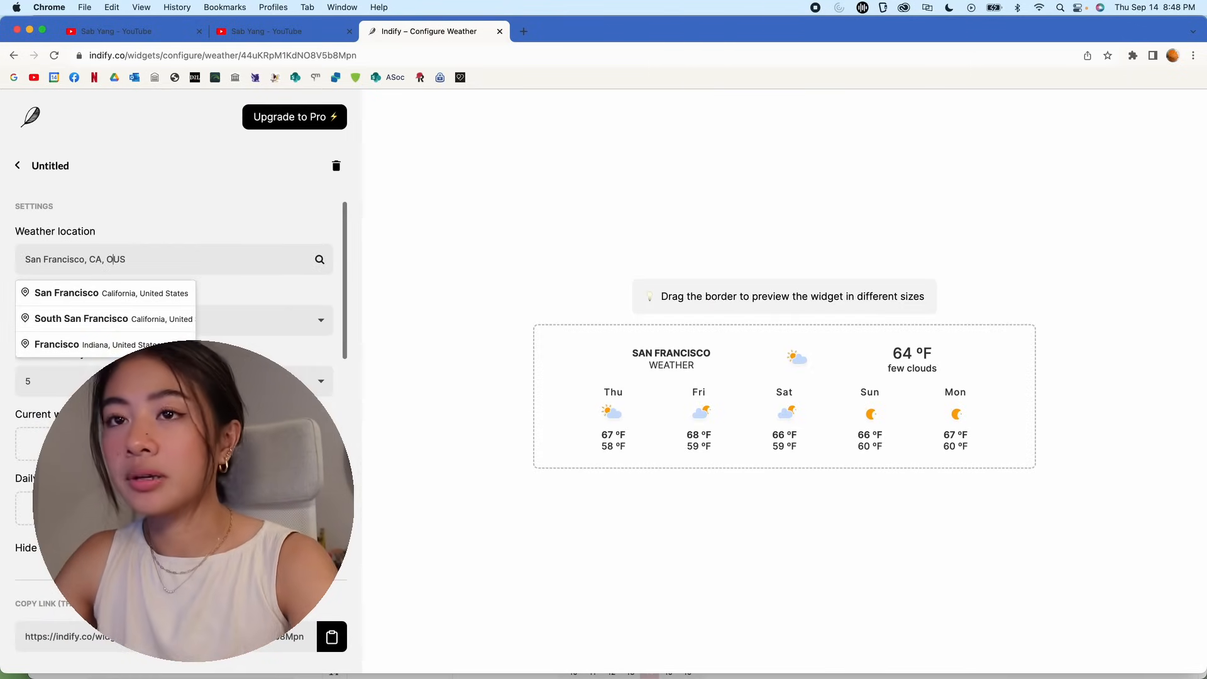
pyautogui.press('super+a')
pyautogui.write('Ottawa')
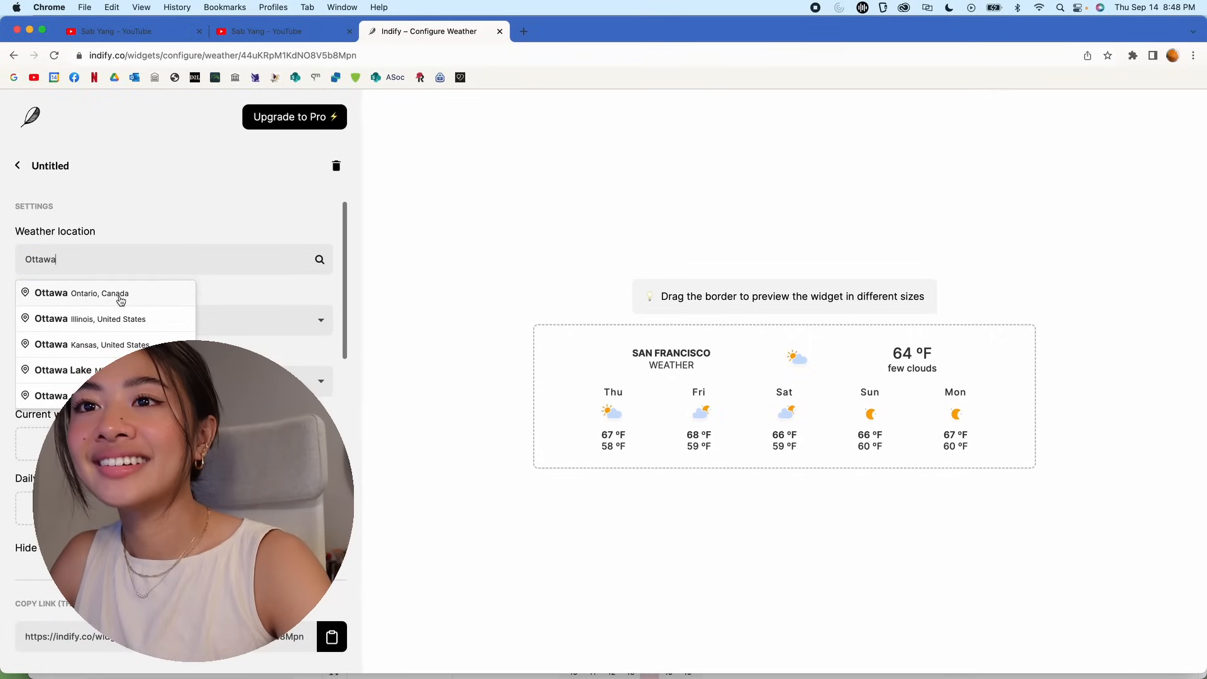
pyautogui.click(121, 295)
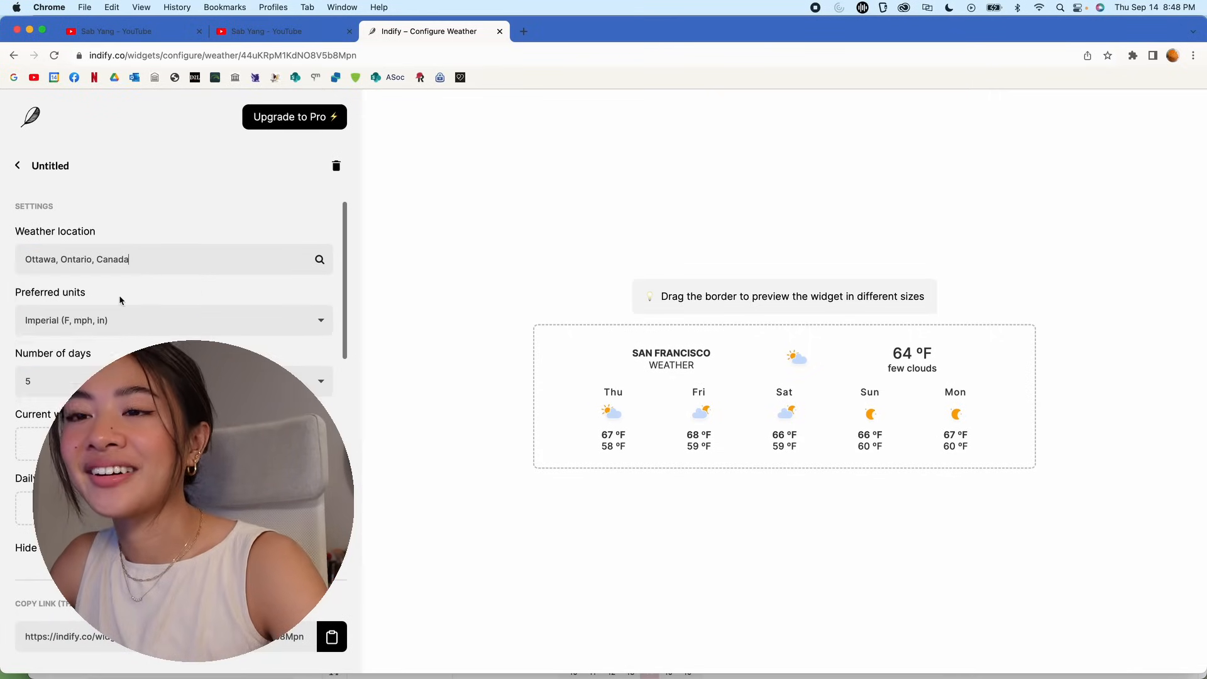
# Set the weather widget's units to Metric (Celsius, km/h, mm) and its number of days to 0 (current weather only)
pyautogui.click(137, 321)
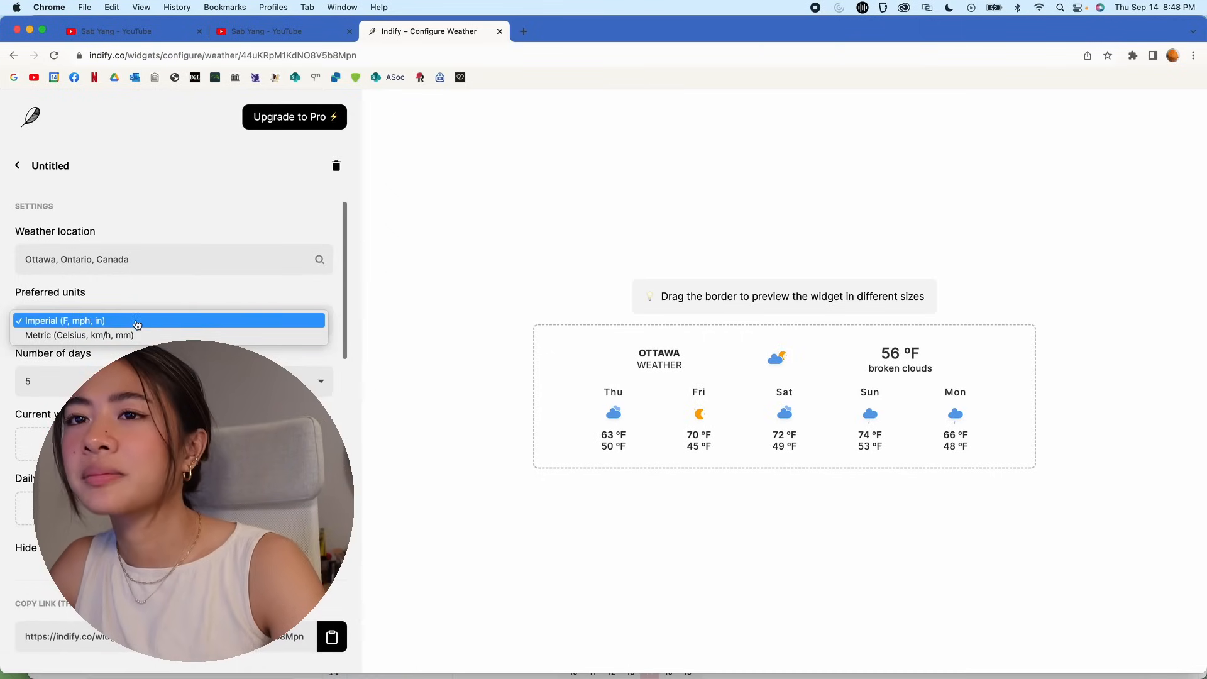
pyautogui.click(143, 335)
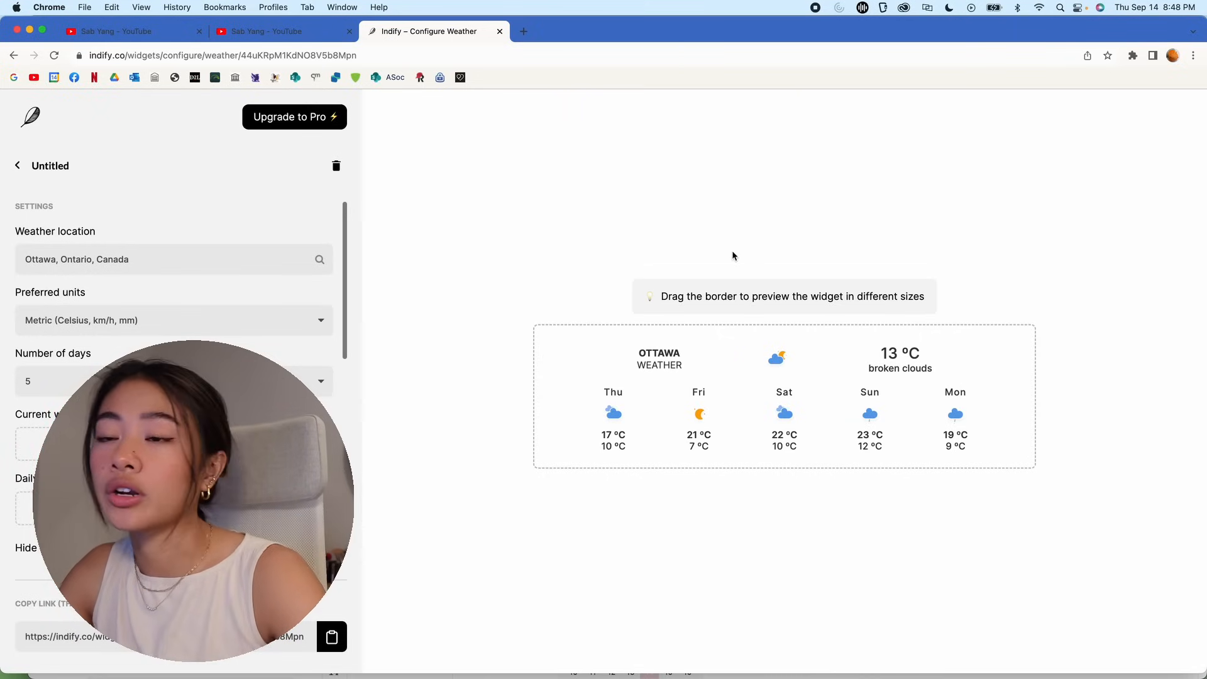
pyautogui.click(161, 381)
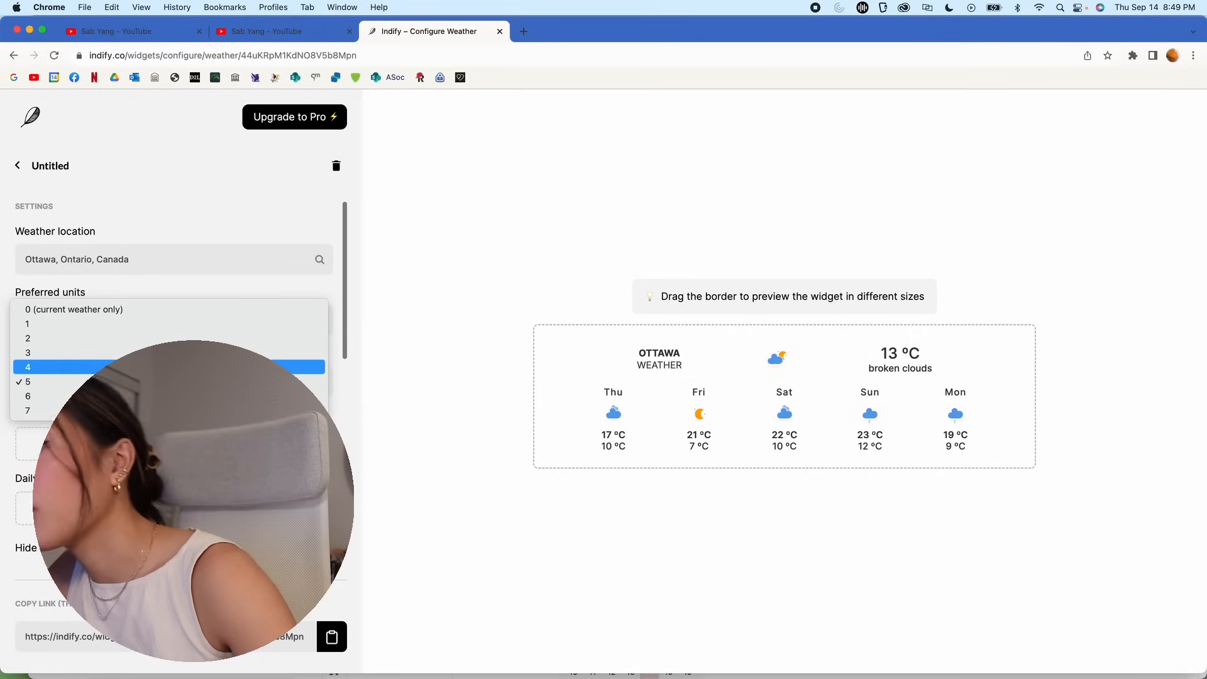
pyautogui.click(162, 323)
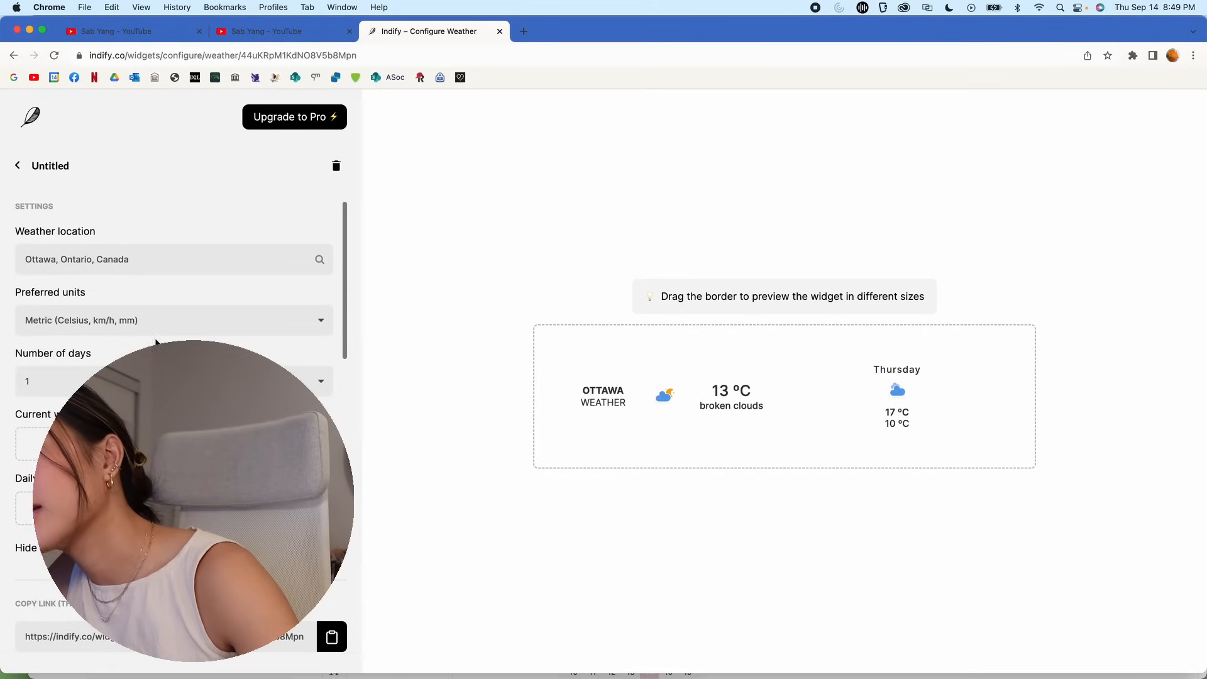
pyautogui.click(161, 381)
pyautogui.click(161, 368)
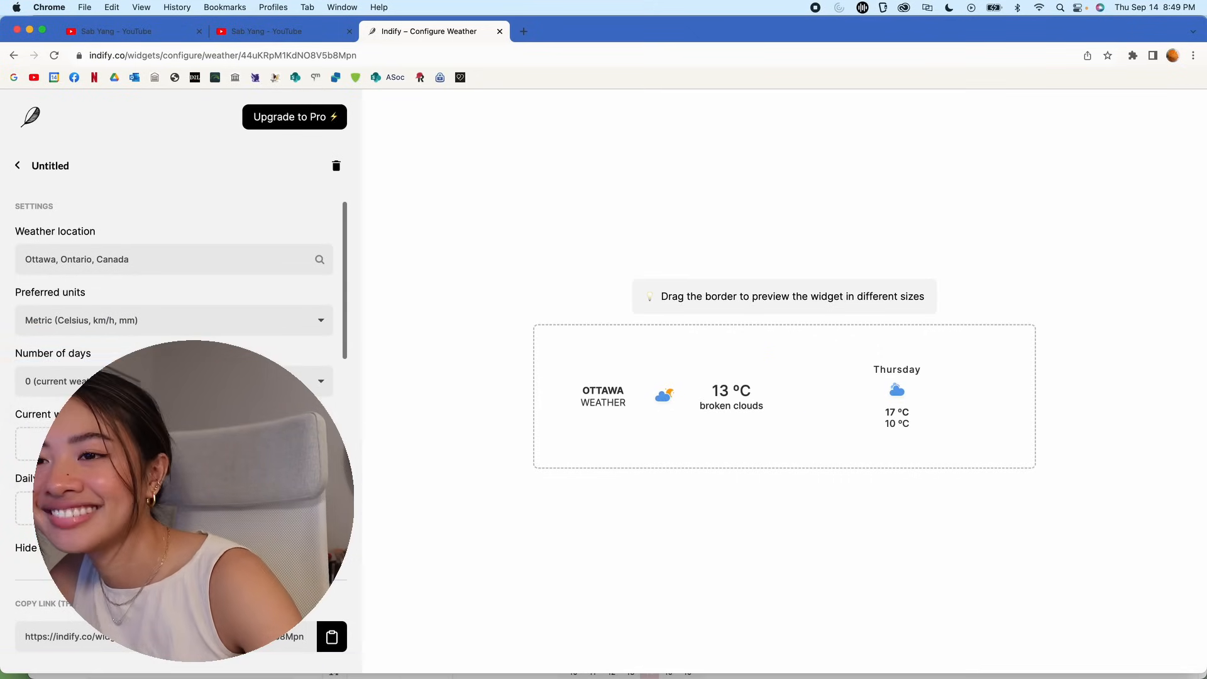
# Copy the weather widget's link, switch to Notion and embed it below the exercise on the Widgets page
pyautogui.click(329, 638)
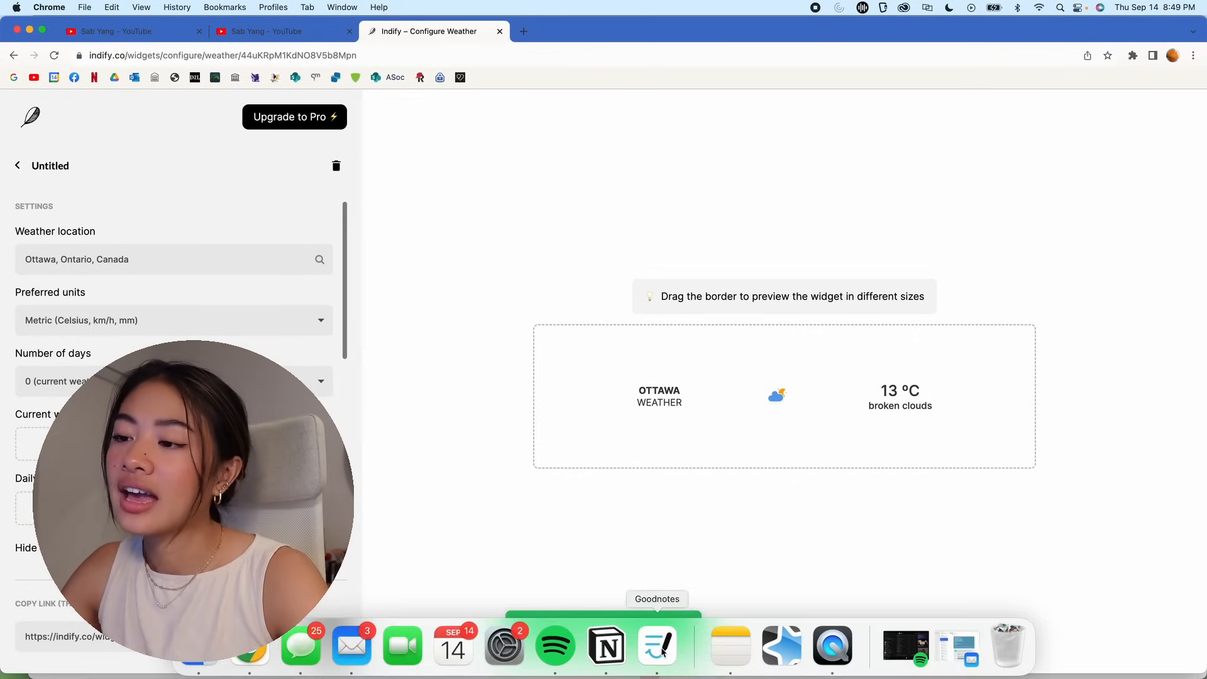
pyautogui.click(622, 651)
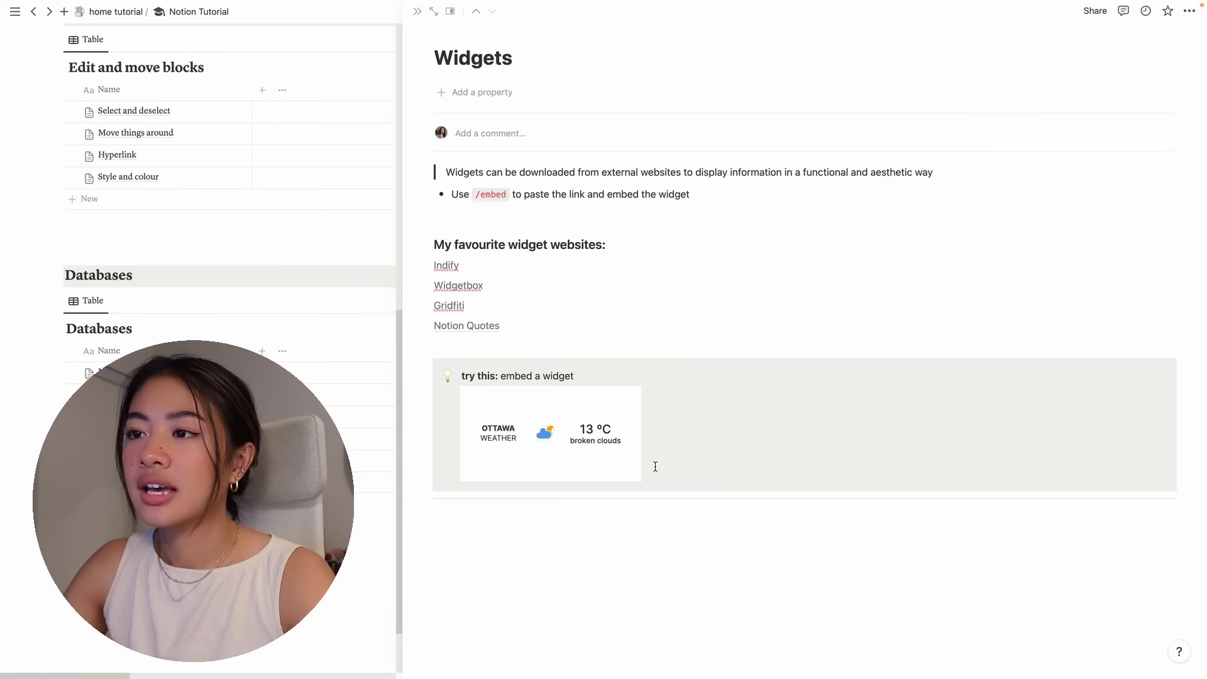
pyautogui.click(584, 526)
pyautogui.write('/embed')
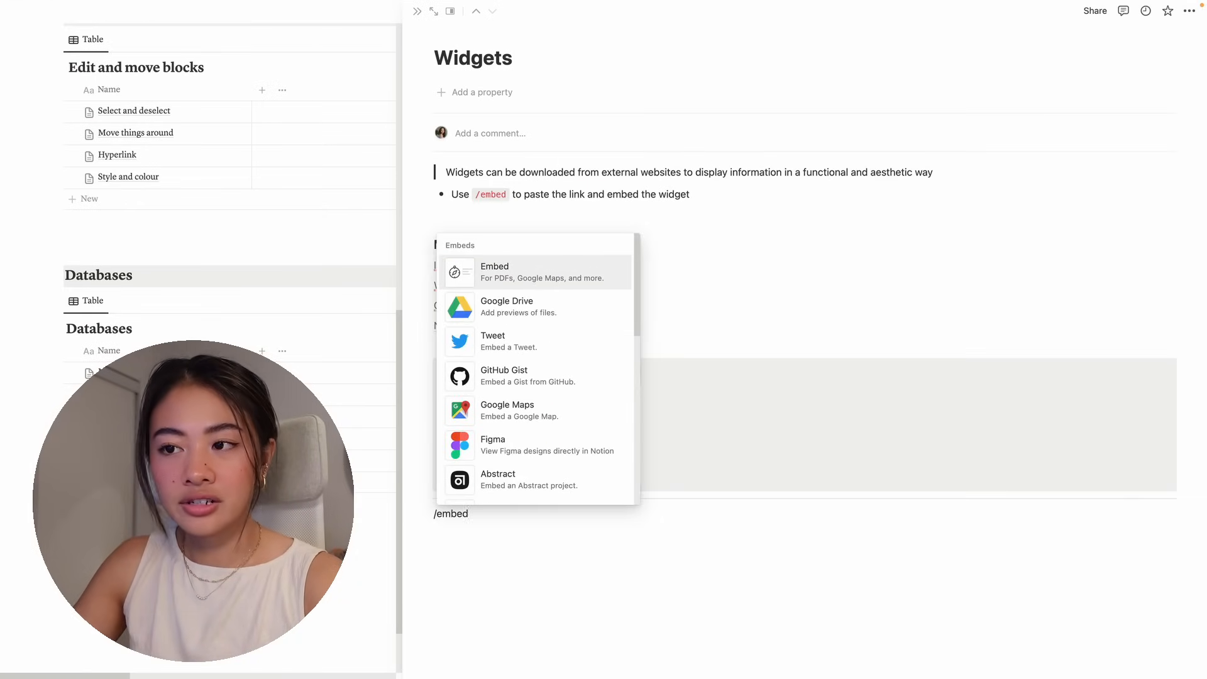
pyautogui.press('Return')
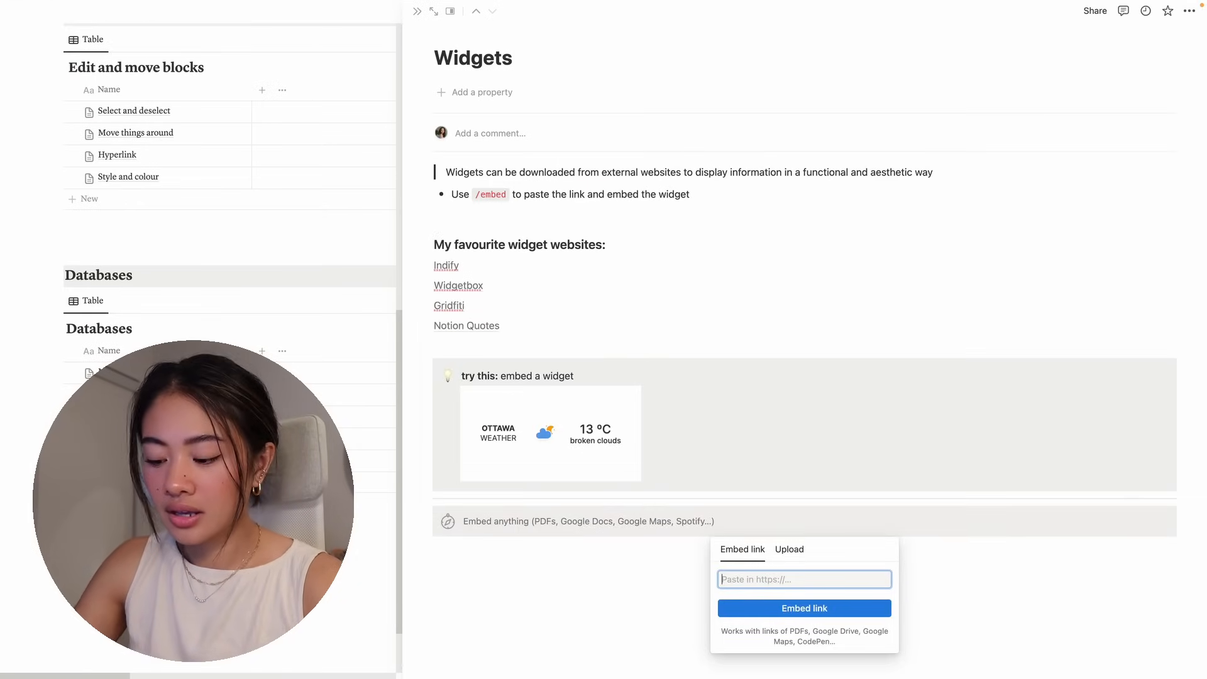
pyautogui.press('super+v')
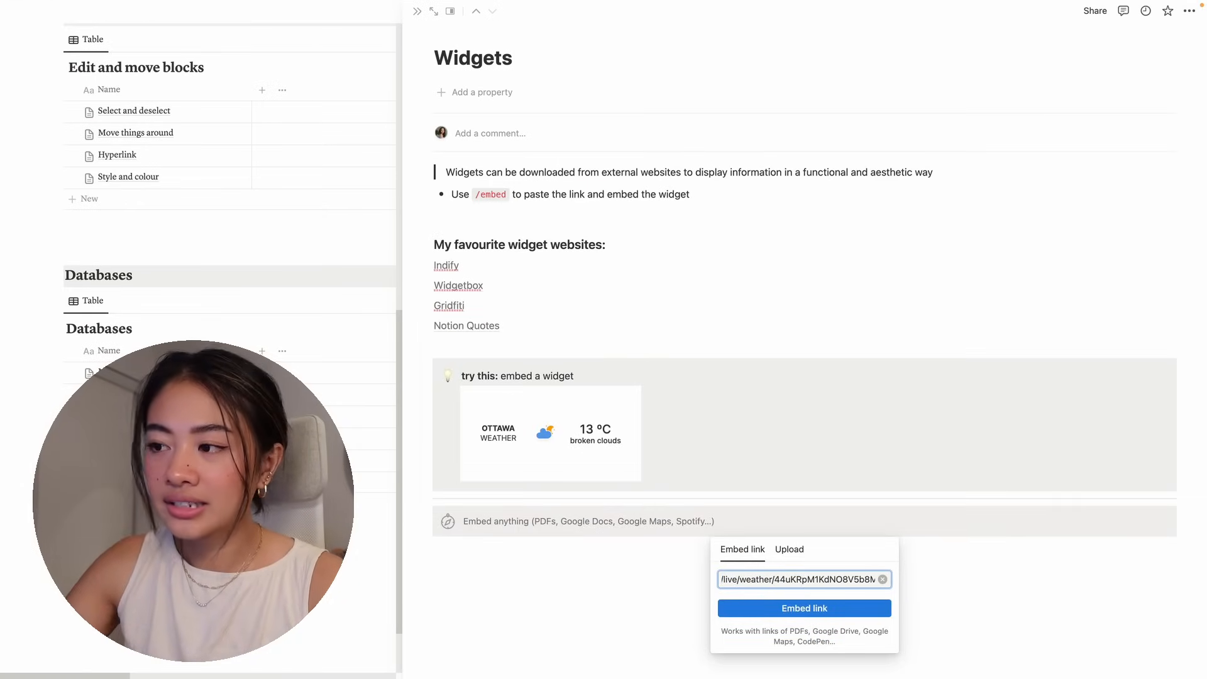
pyautogui.press('Return')
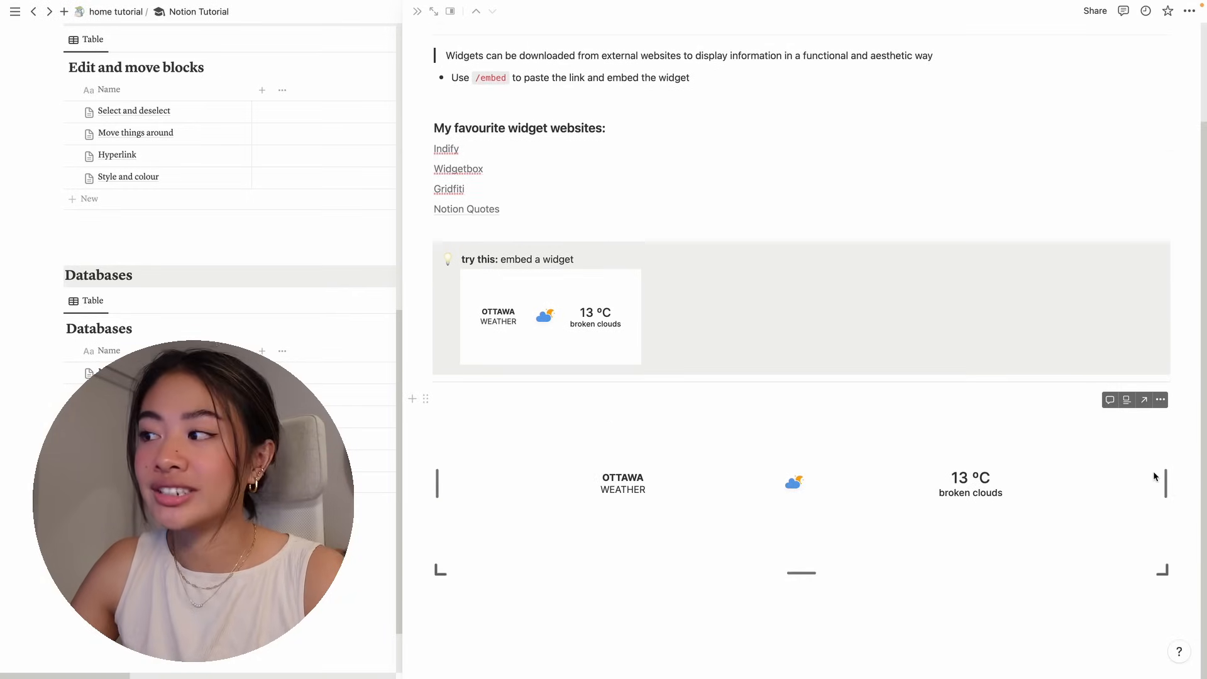
pyautogui.press('Escape')
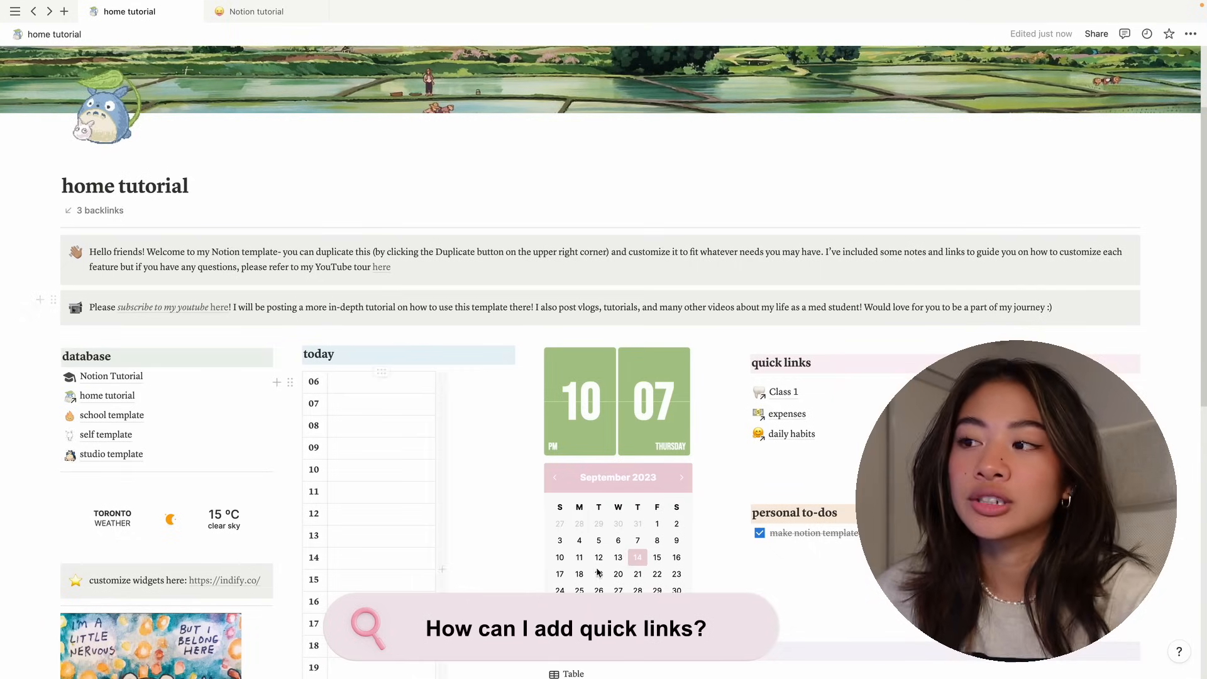
# Open the Journal page from the self template and copy the link to its Journal database
pyautogui.click(115, 436)
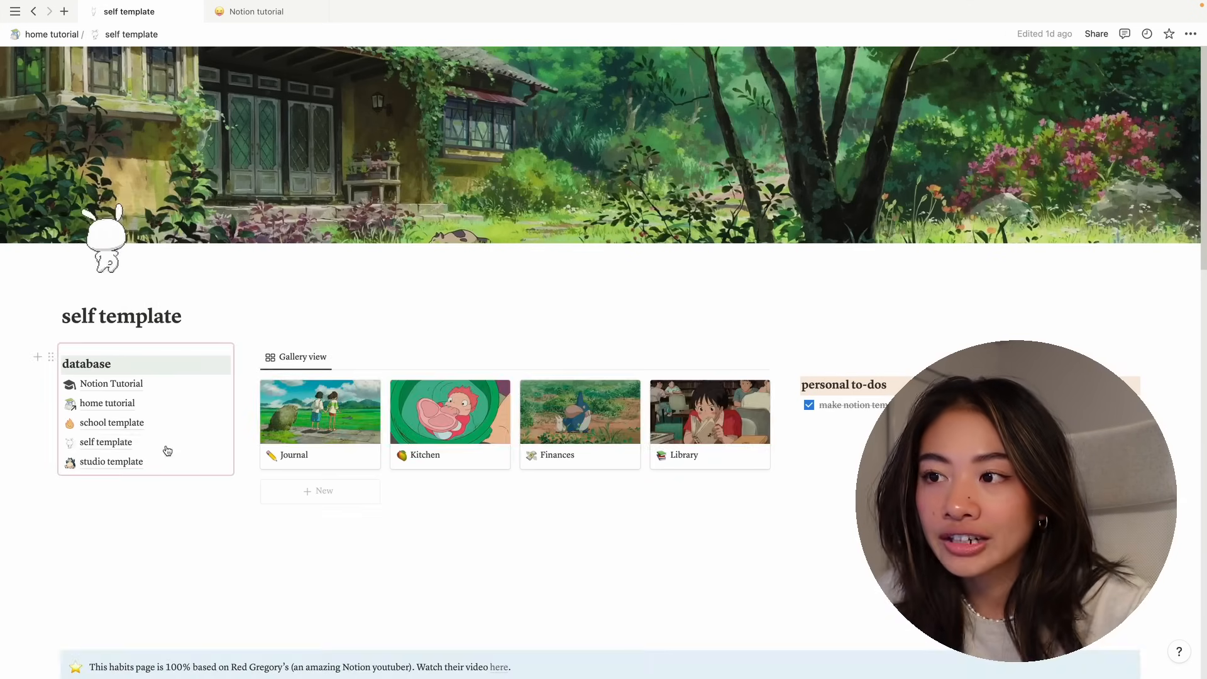
pyautogui.click(321, 425)
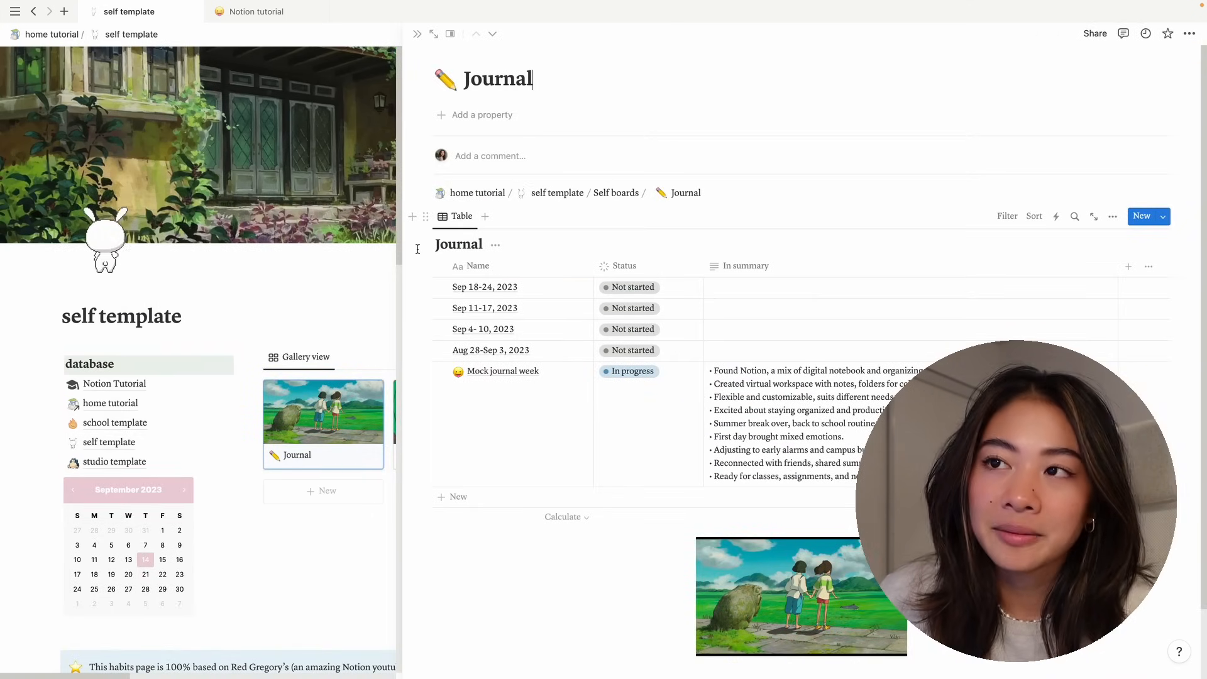
pyautogui.click(426, 220)
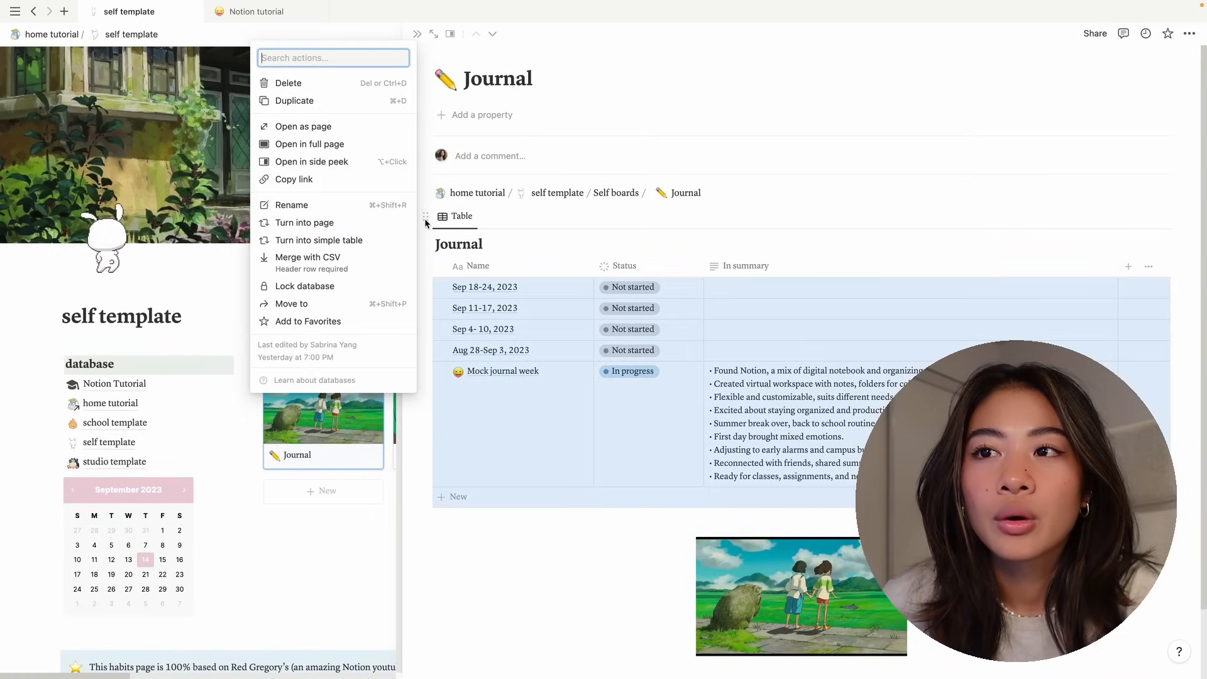
pyautogui.click(390, 179)
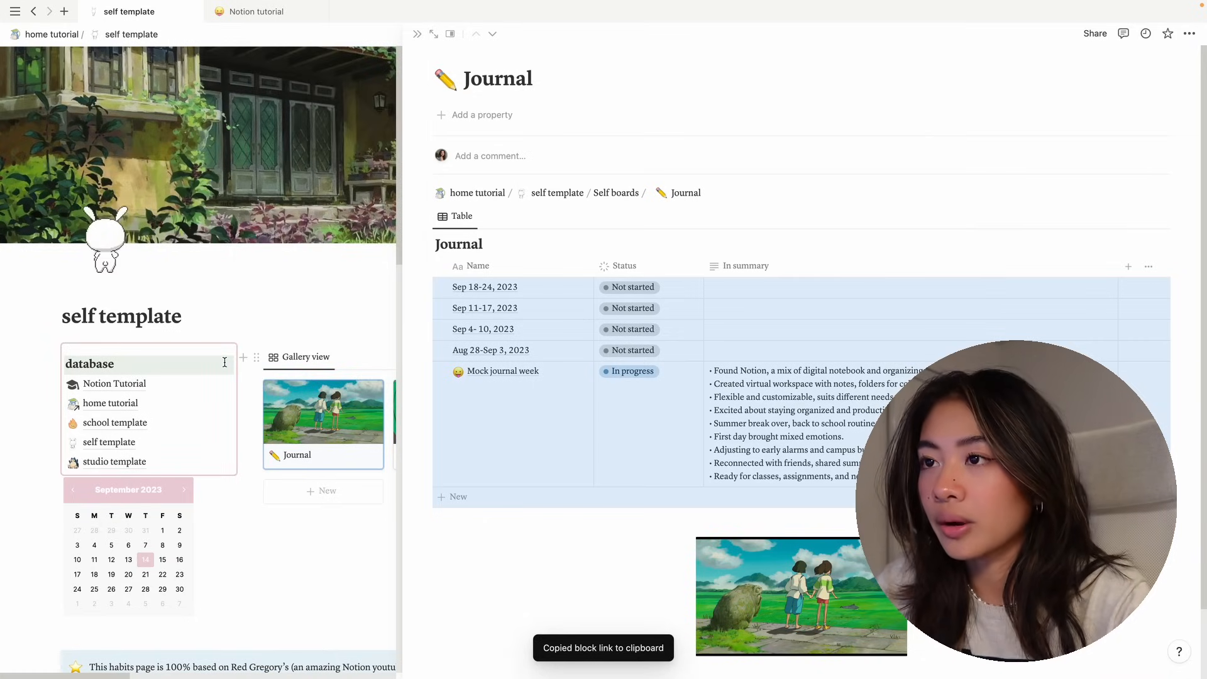
# Return to the home tutorial page and paste the Journal link as a page mention below daily habits in quick links
pyautogui.press('super+[')
pyautogui.press('super+[')
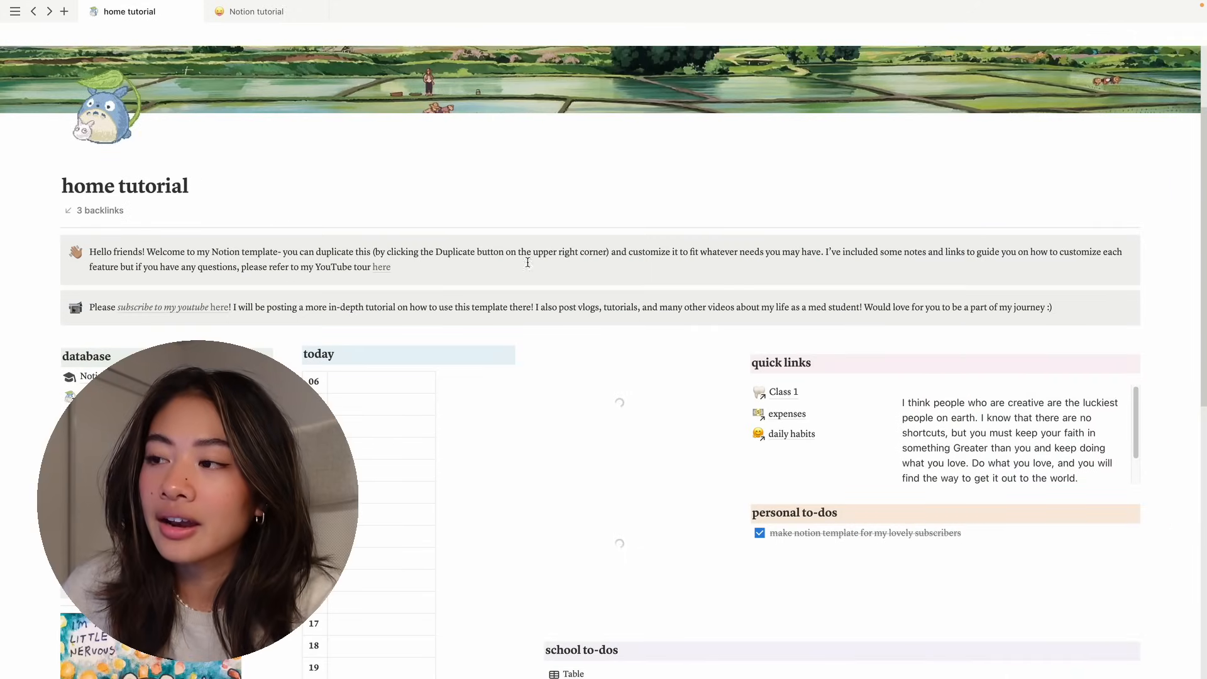
pyautogui.click(785, 461)
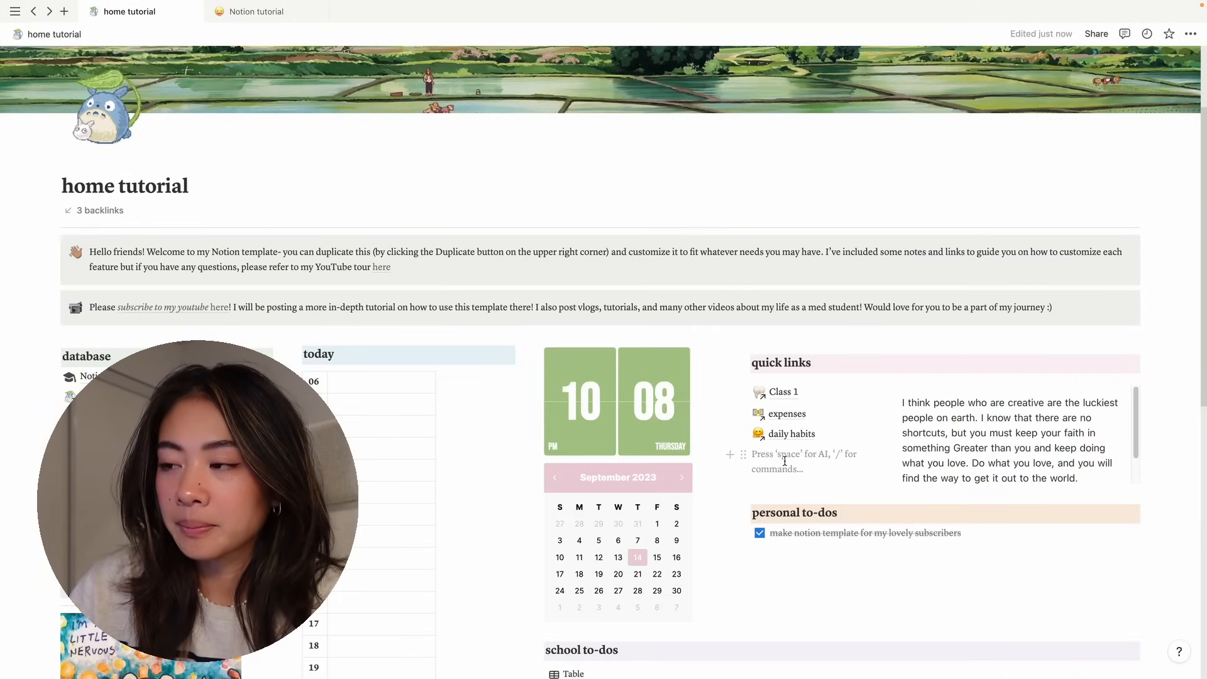
pyautogui.press('super+v')
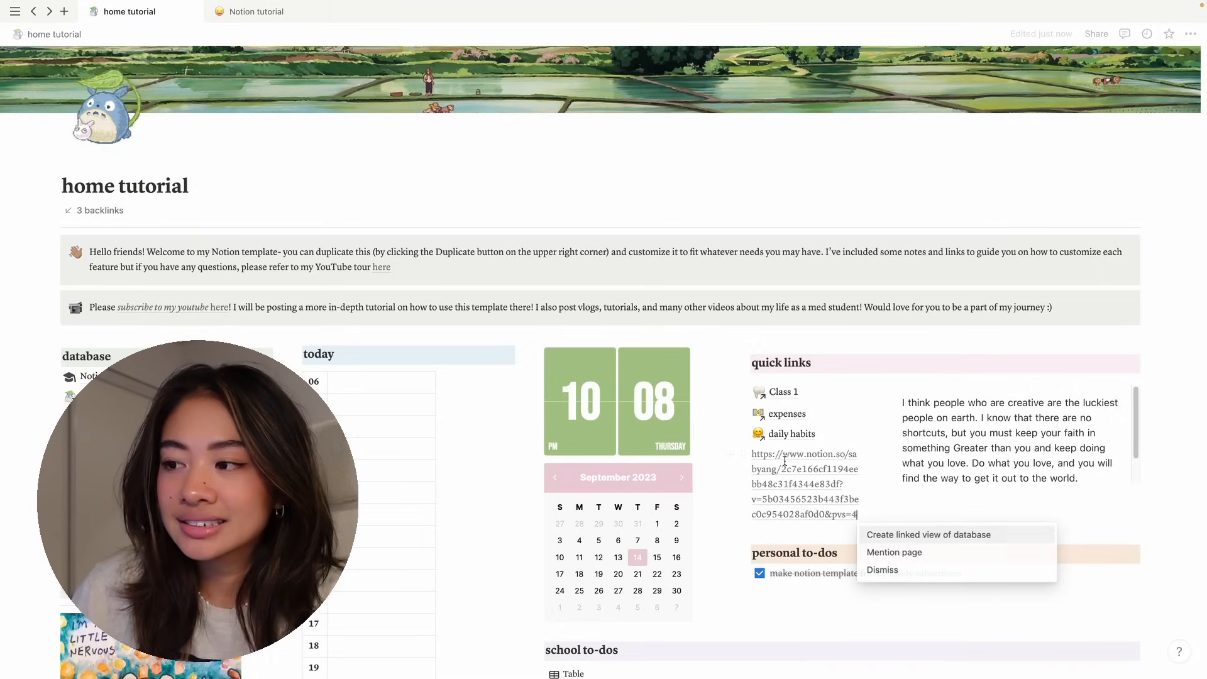
pyautogui.click(884, 552)
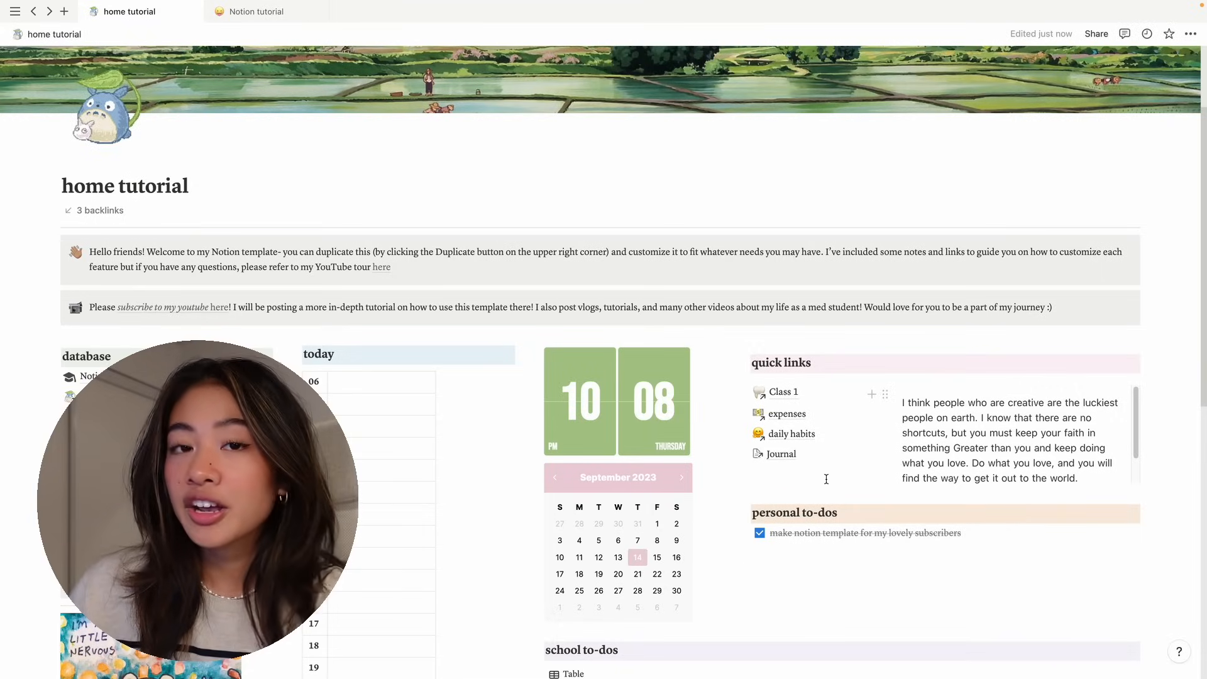
# Add a task named task 2 to the school to-dos table, due September 14, 2023 and tagged clubs
pyautogui.click(779, 454)
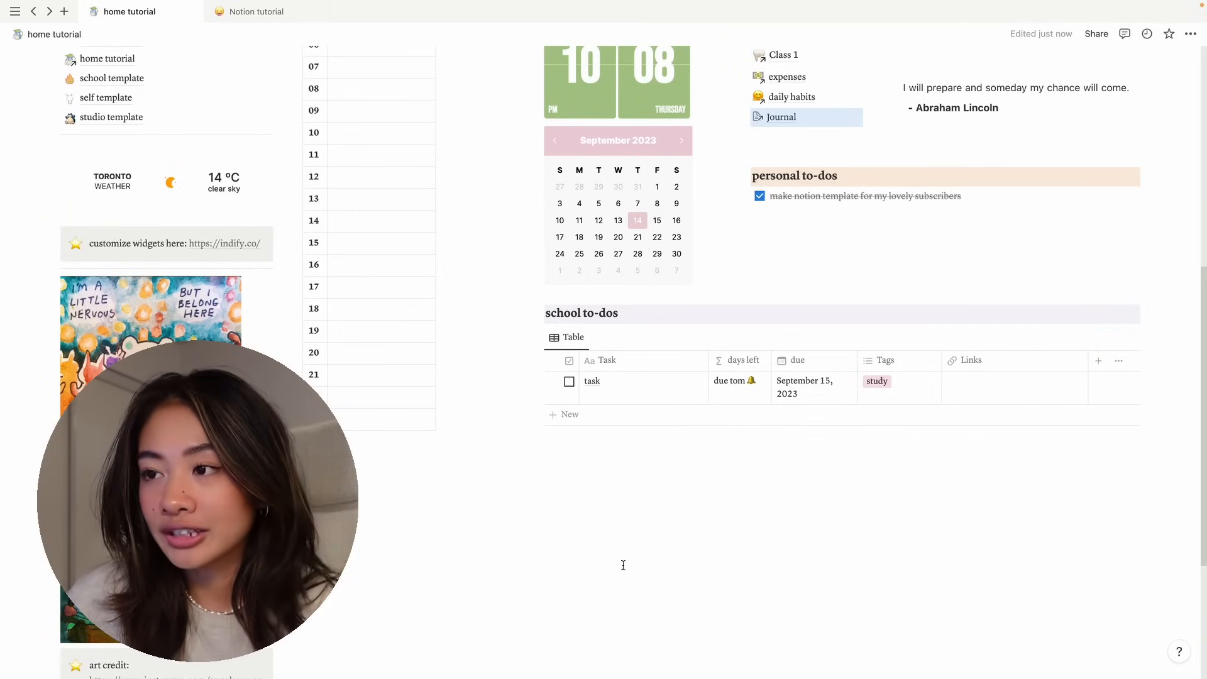
pyautogui.click(568, 415)
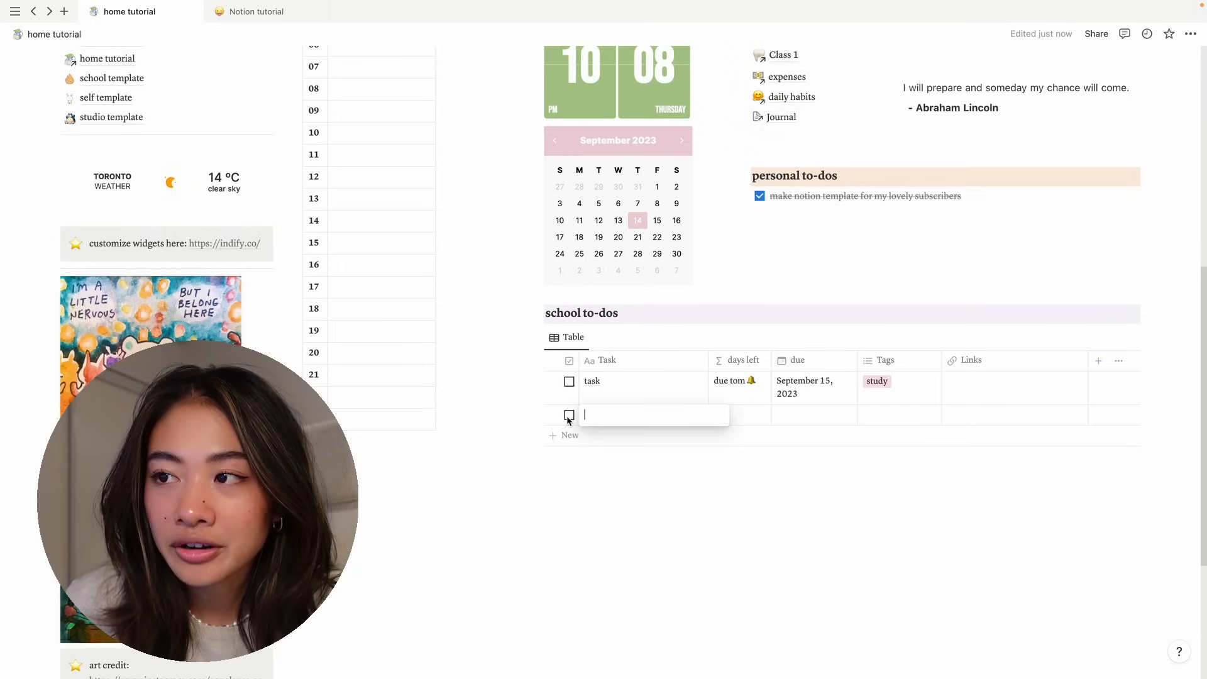
pyautogui.write('task 2')
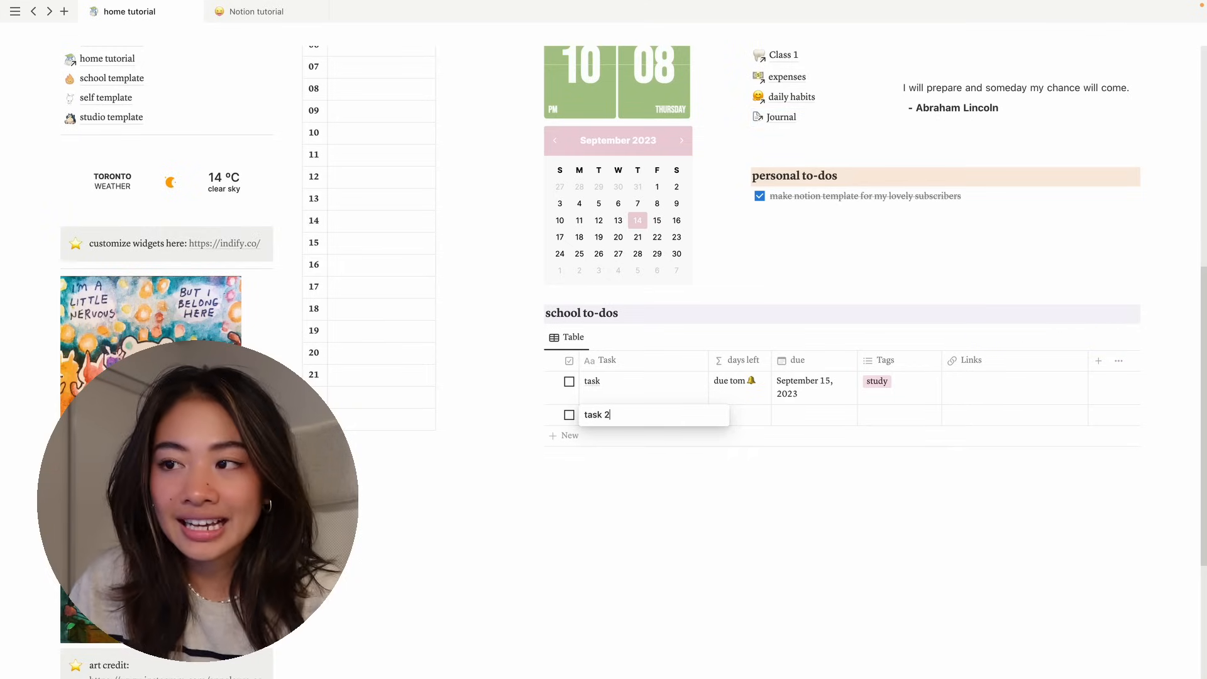
pyautogui.press('Return')
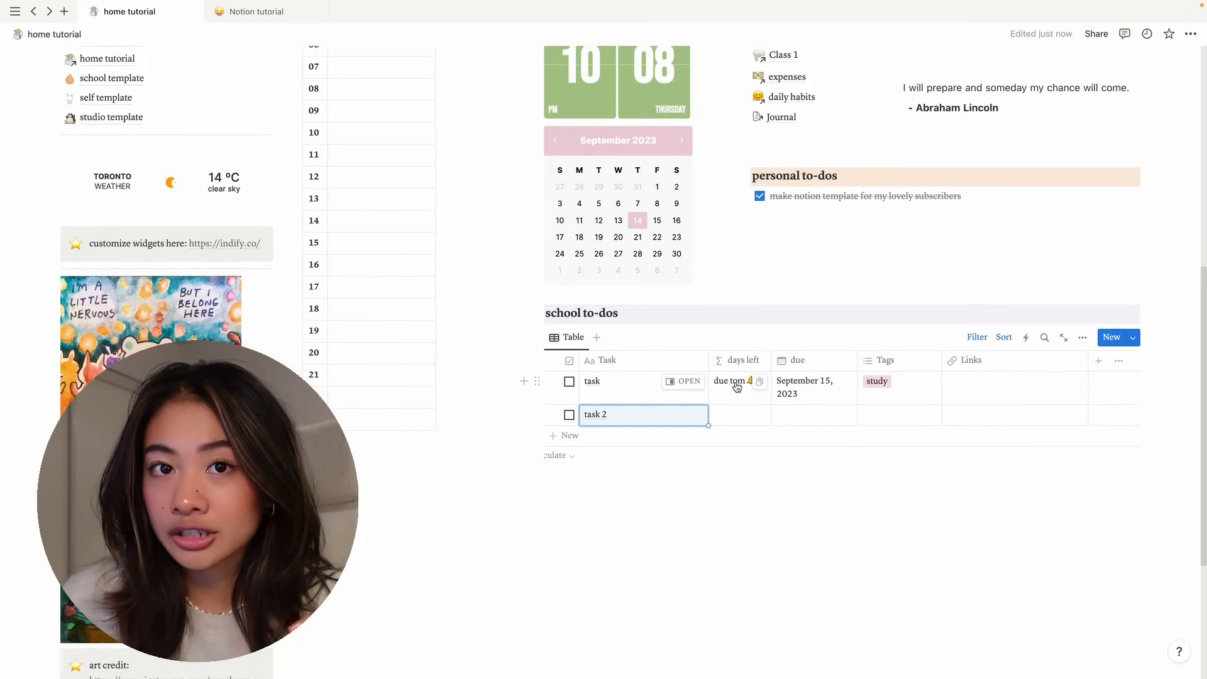
pyautogui.click(805, 415)
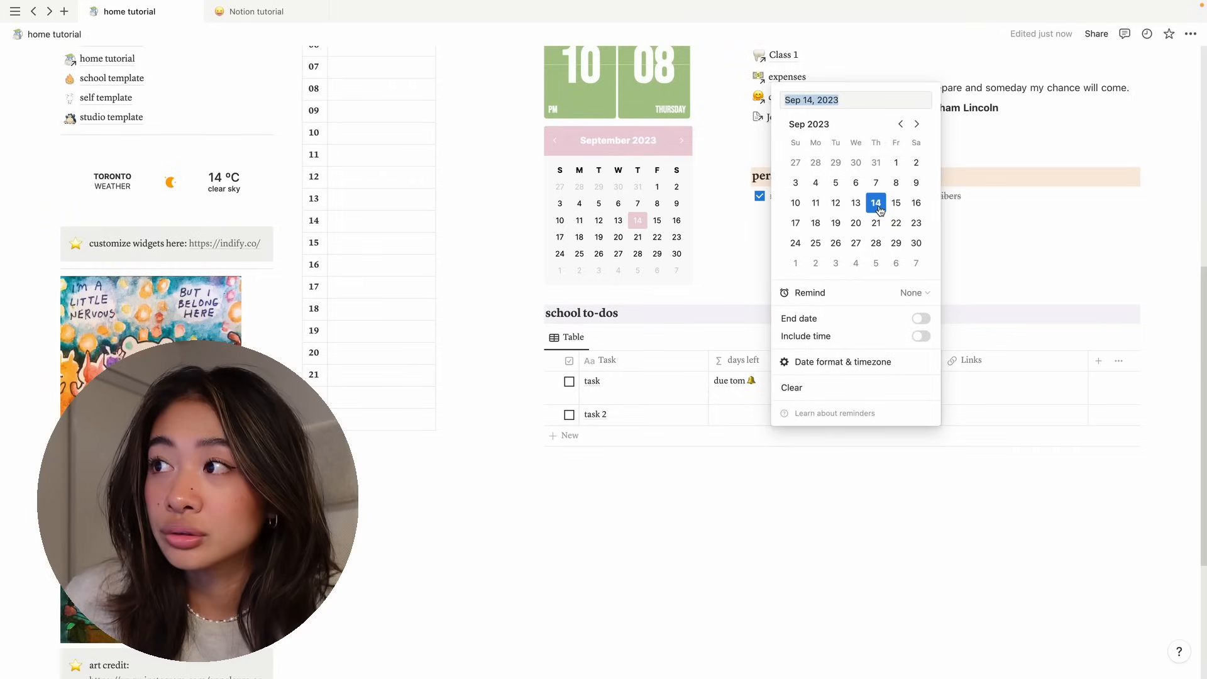
pyautogui.press('Escape')
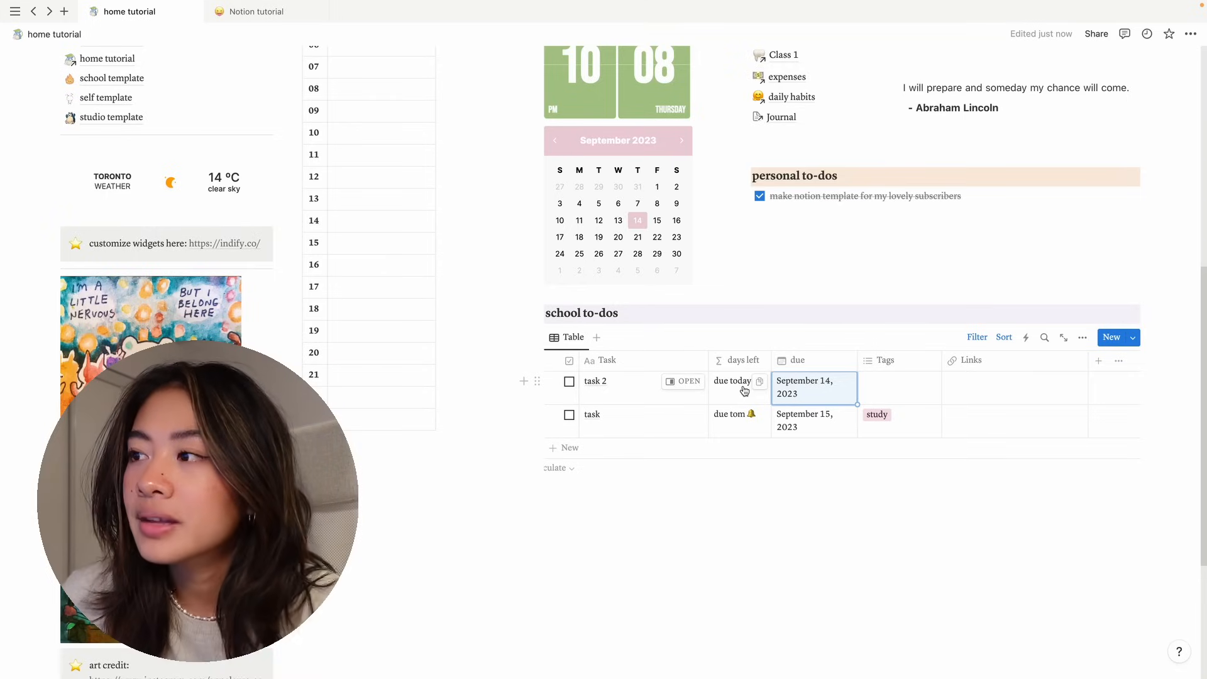
pyautogui.click(891, 383)
pyautogui.click(895, 440)
pyautogui.click(782, 488)
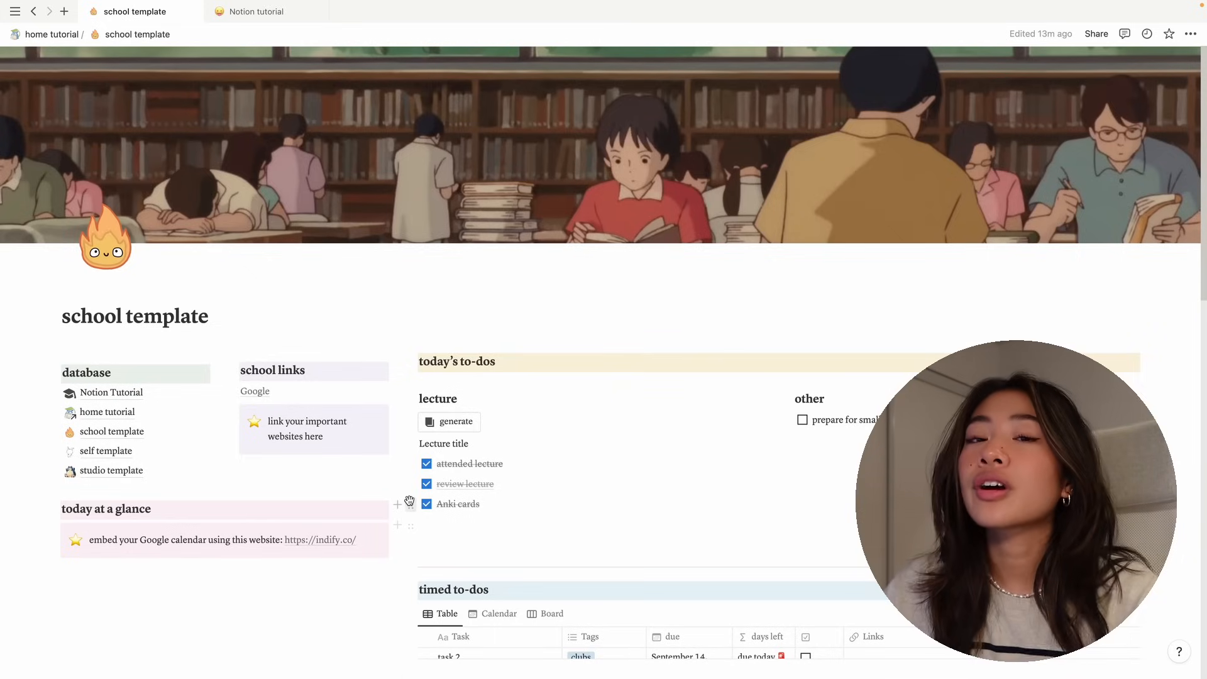
# Open the indify.co link in the today at a glance callout of the school template page
pyautogui.scroll(-5, 628, 386)
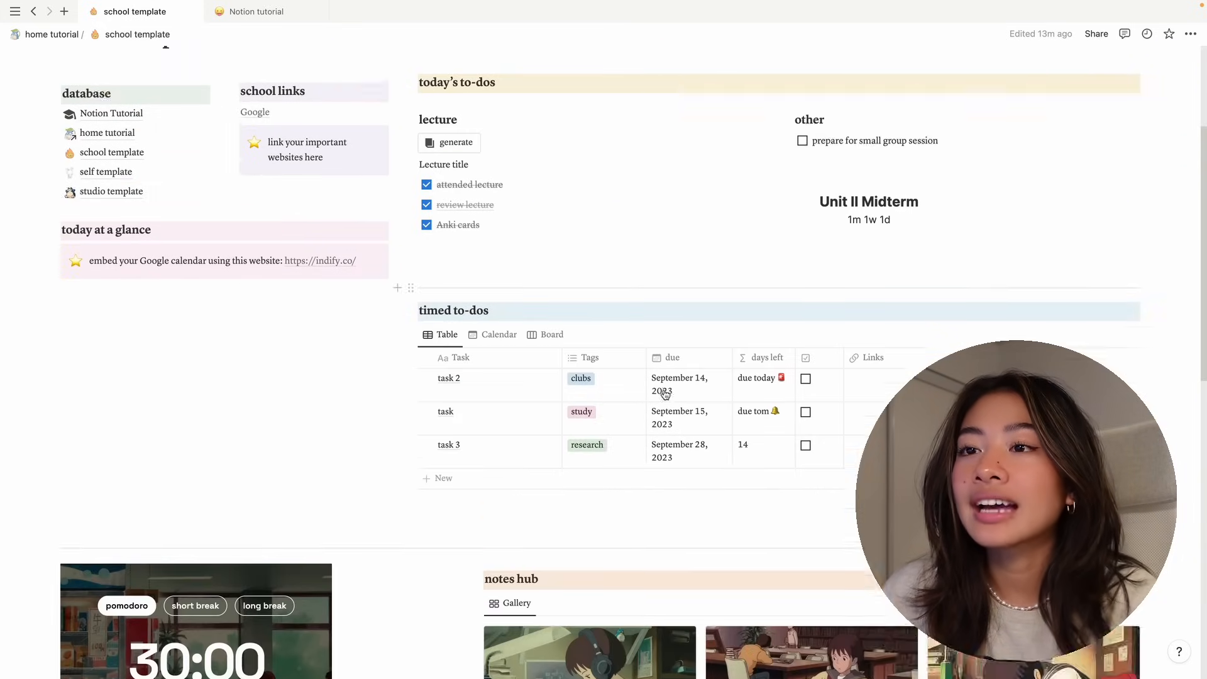
pyautogui.scroll(-2, 663, 394)
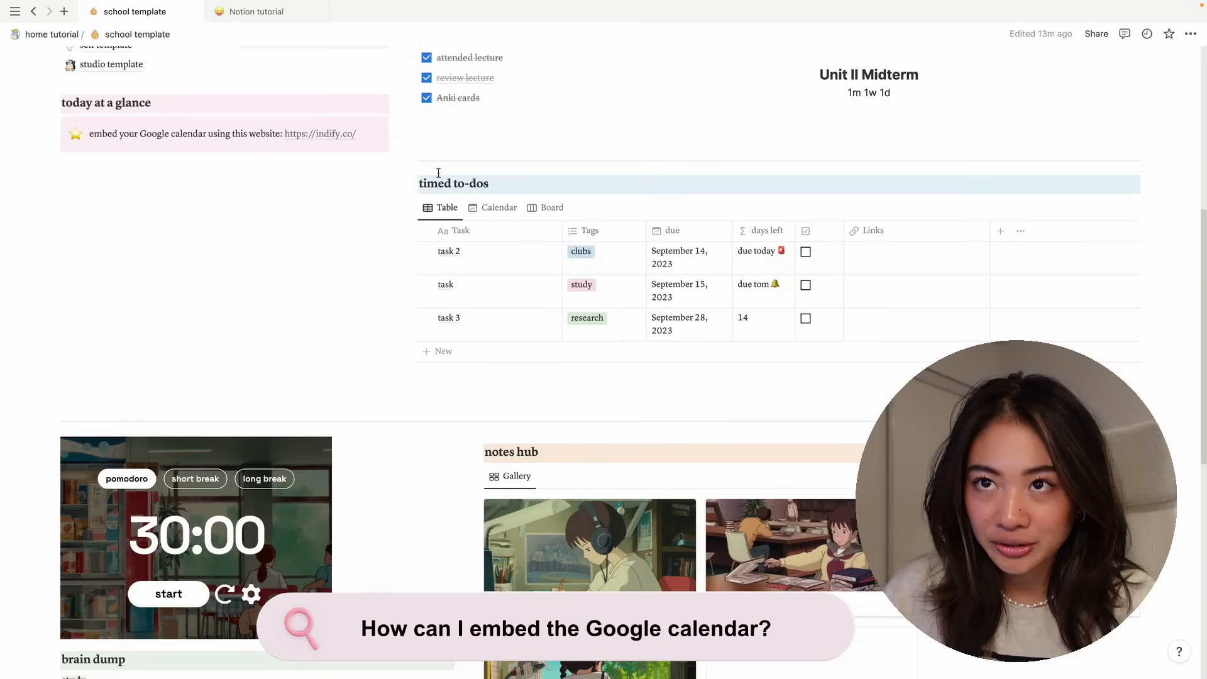
pyautogui.click(326, 139)
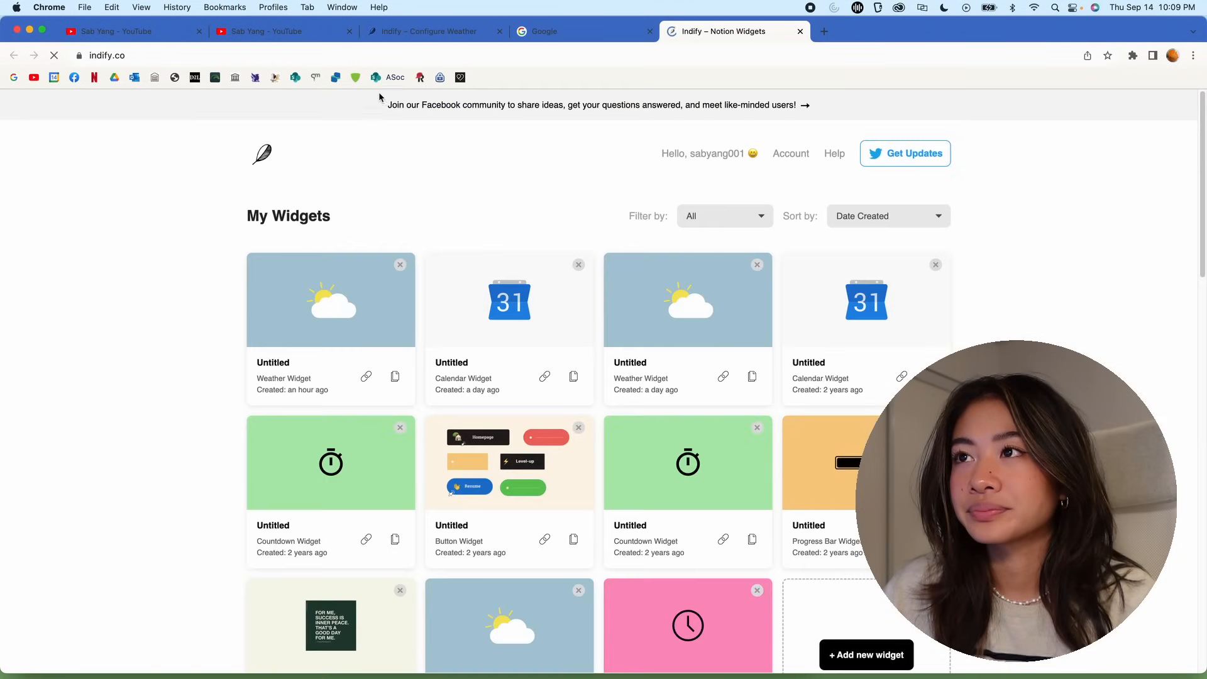
# Create an untitled Google Calendar widget in Indify and sign it in with the Google account
pyautogui.scroll(-3, 859, 400)
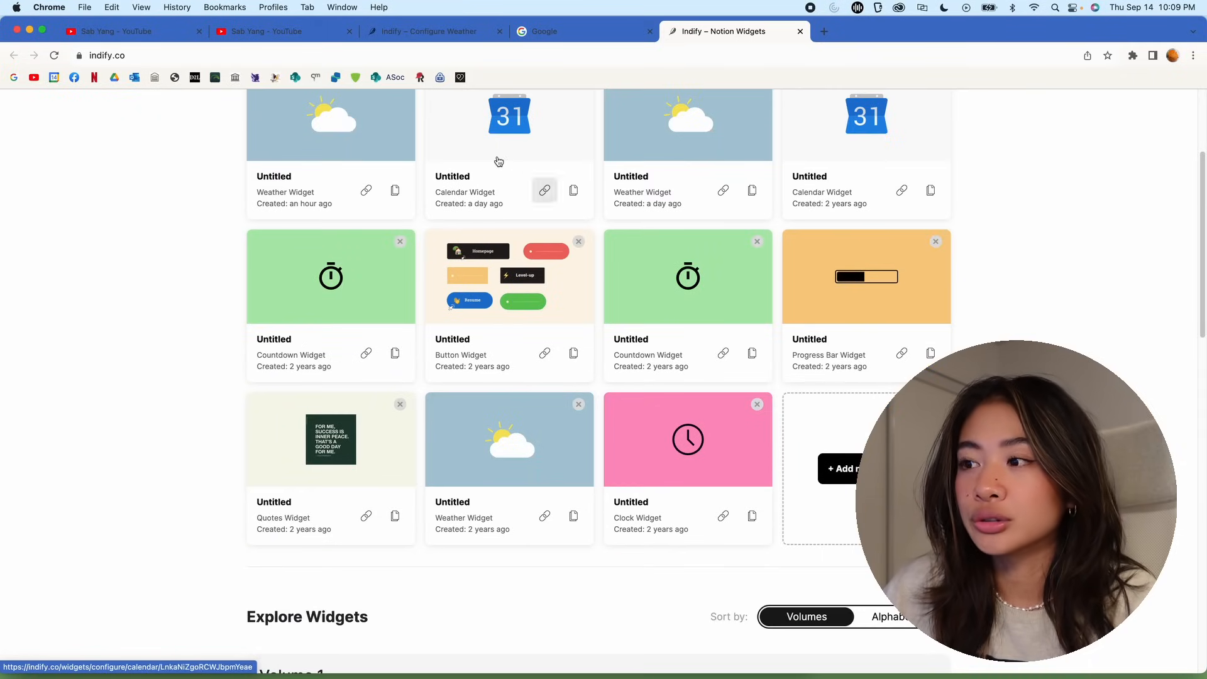
pyautogui.scroll(-1, 881, 469)
pyautogui.scroll(-8, 630, 293)
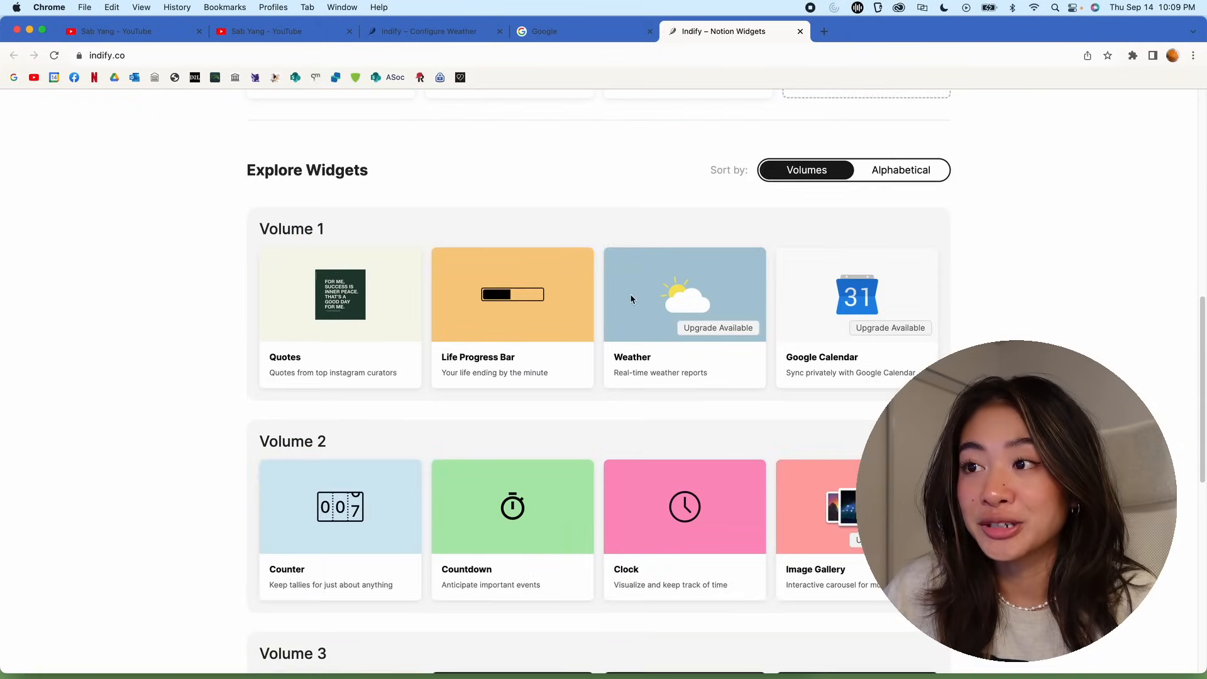
pyautogui.click(842, 282)
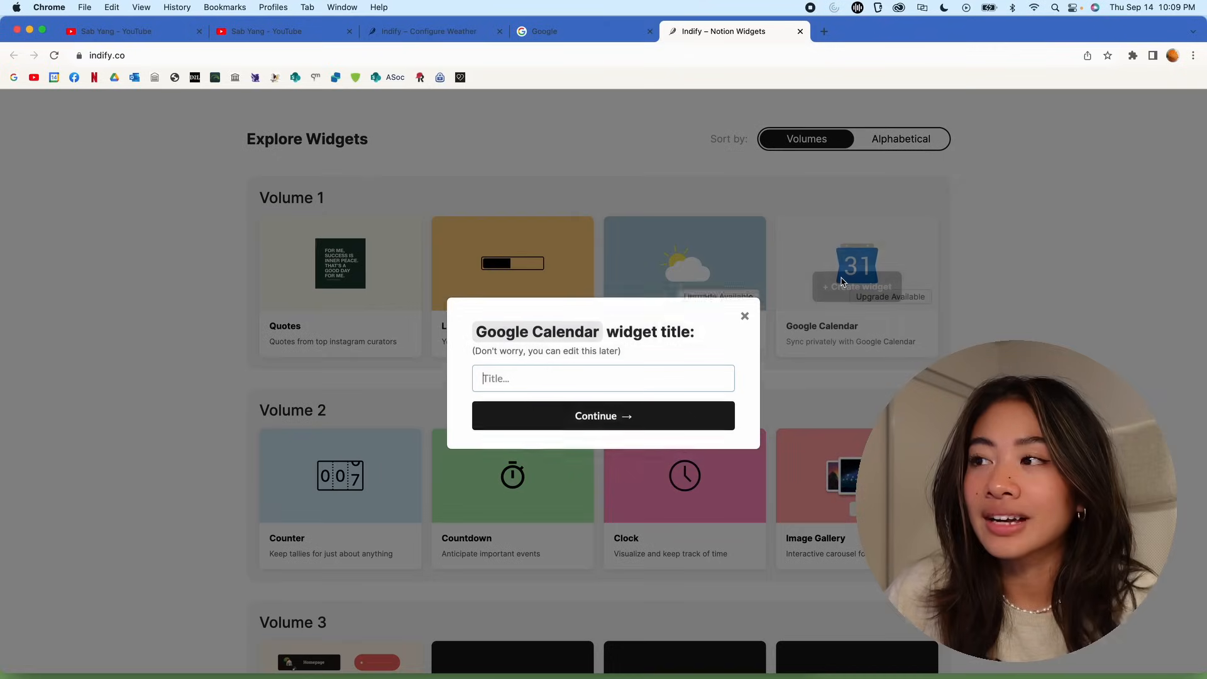
pyautogui.click(649, 437)
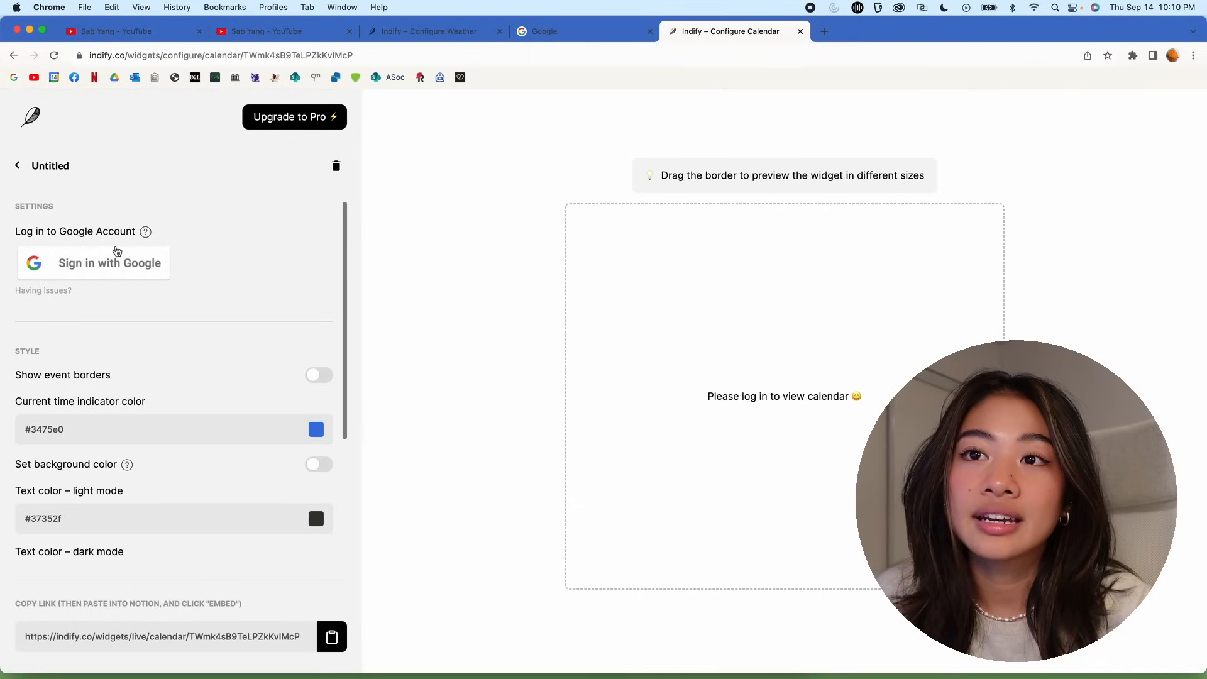
pyautogui.click(117, 258)
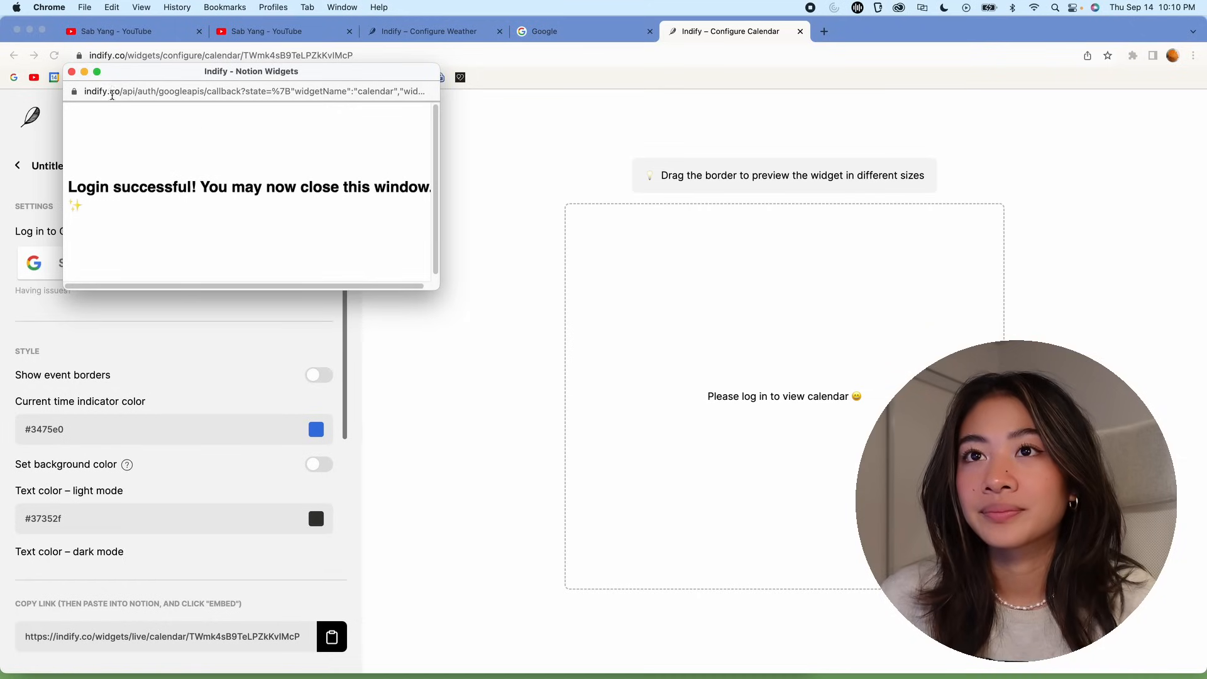
pyautogui.click(72, 72)
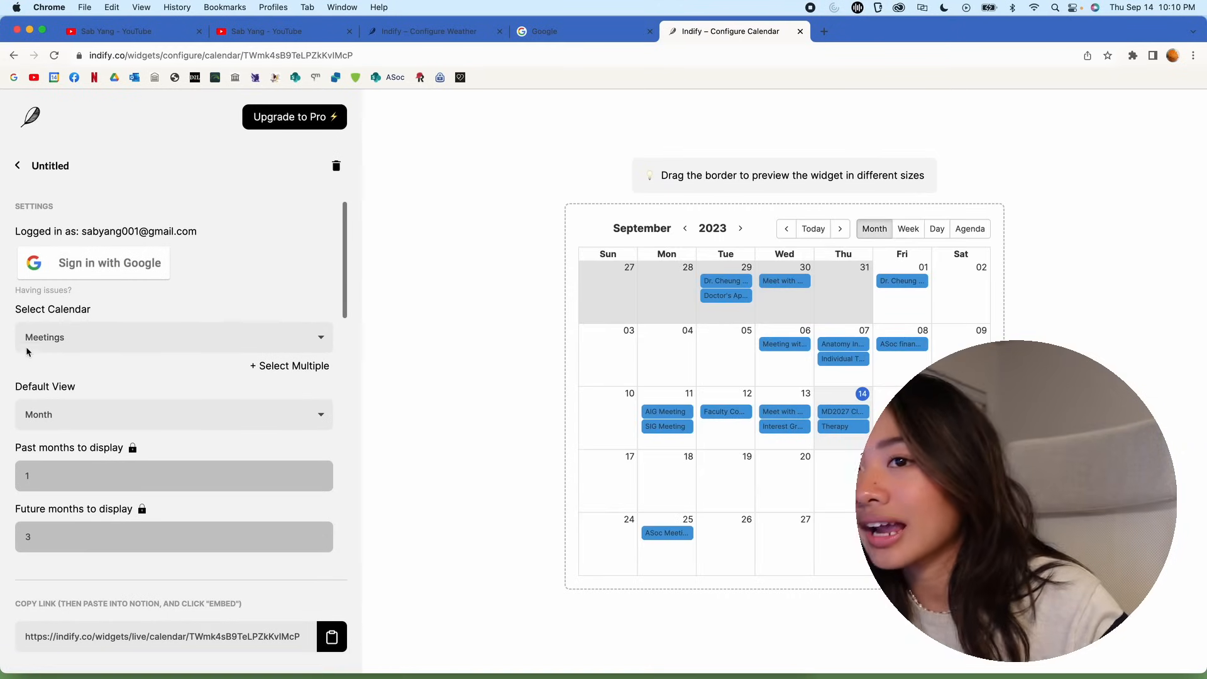
# Set the widget's calendar to the private elentra.med.uottawa.ca calendar and its default view to Day
pyautogui.click(95, 341)
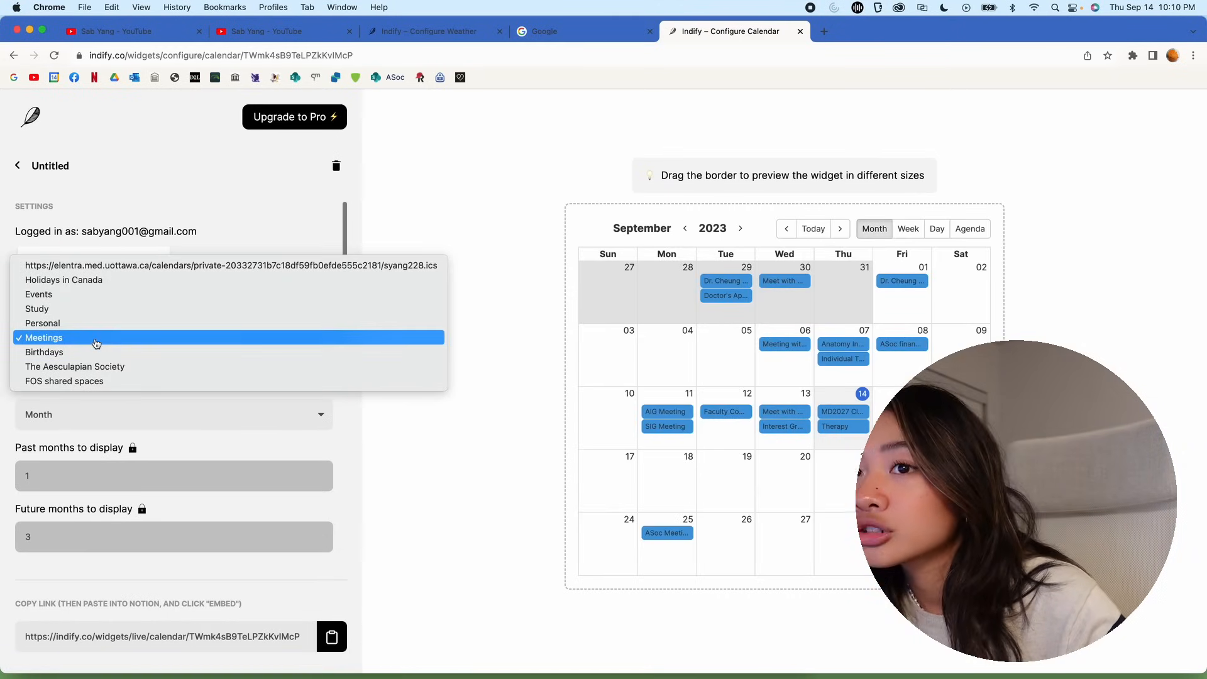
pyautogui.click(88, 266)
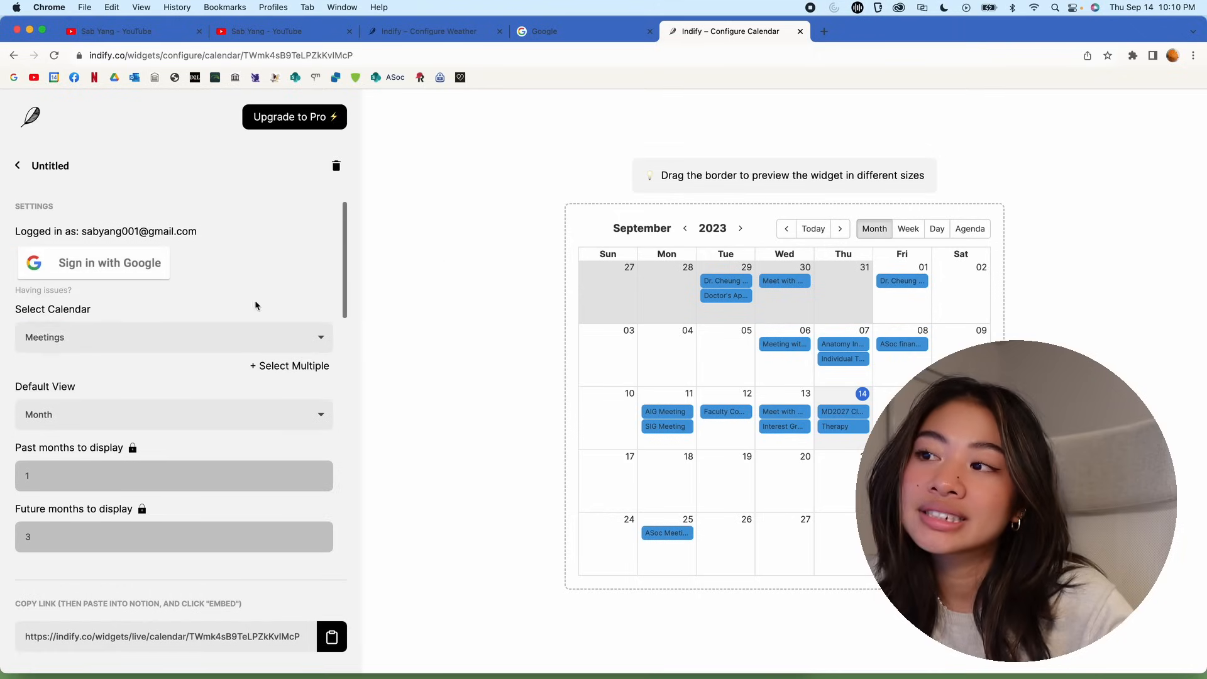
pyautogui.click(311, 417)
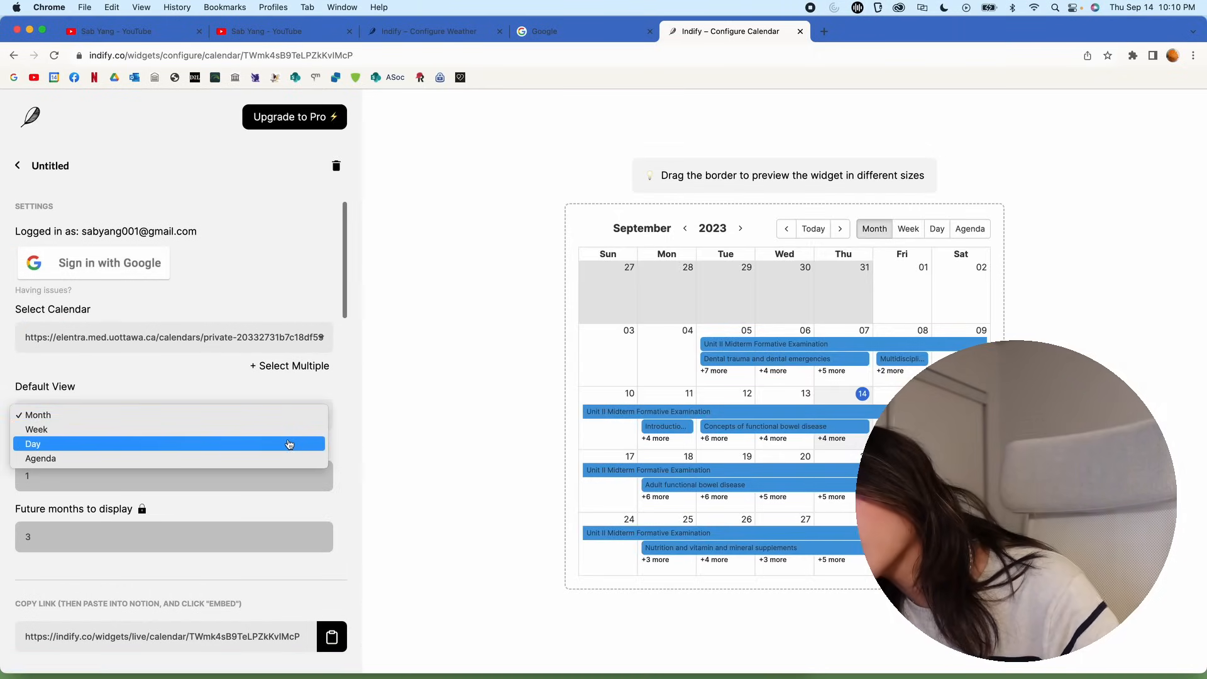
pyautogui.click(289, 444)
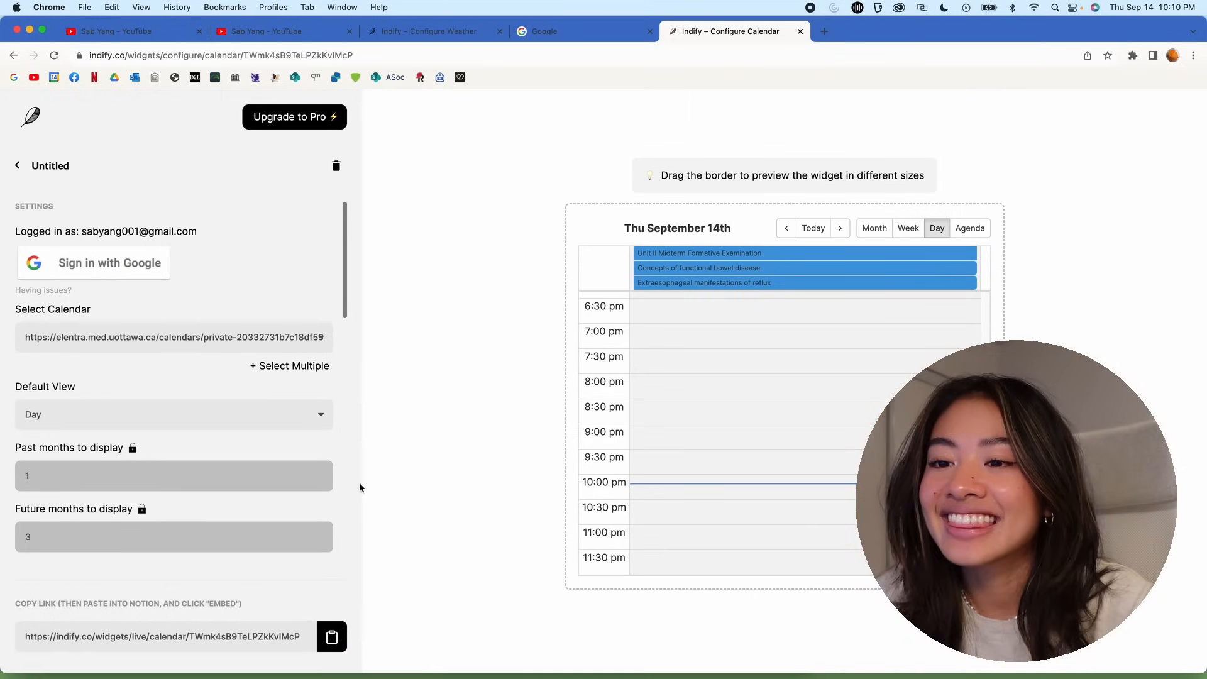
pyautogui.scroll(10, 794, 468)
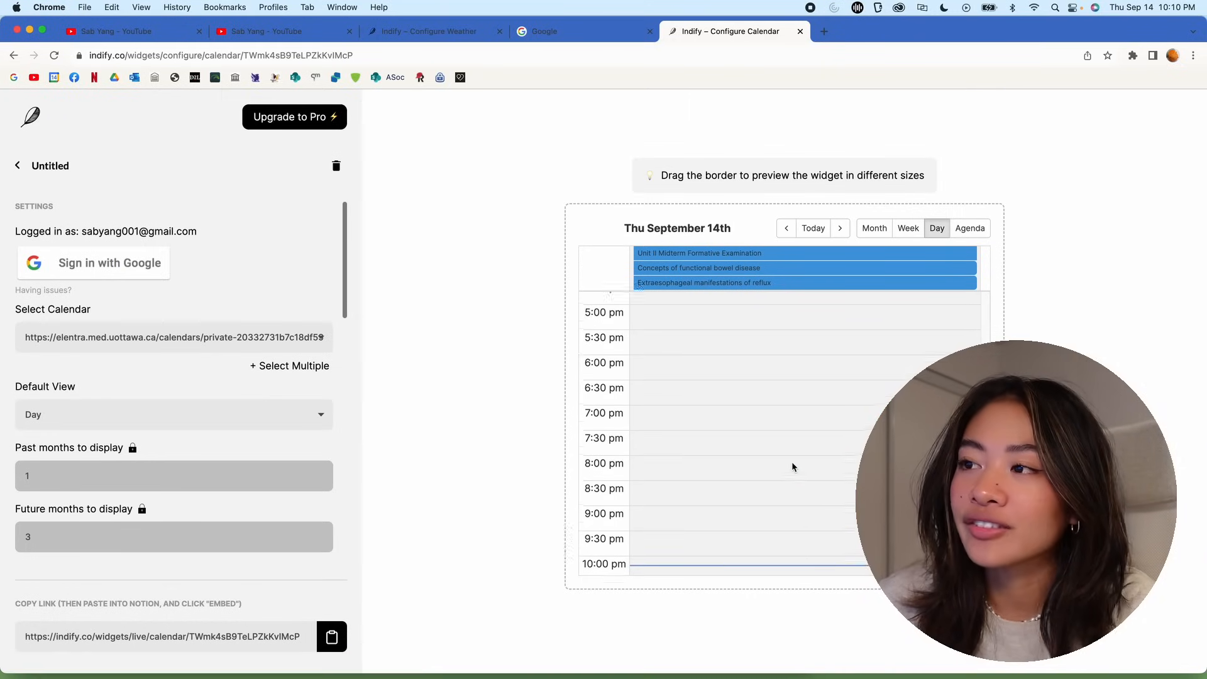
pyautogui.scroll(-10, 754, 441)
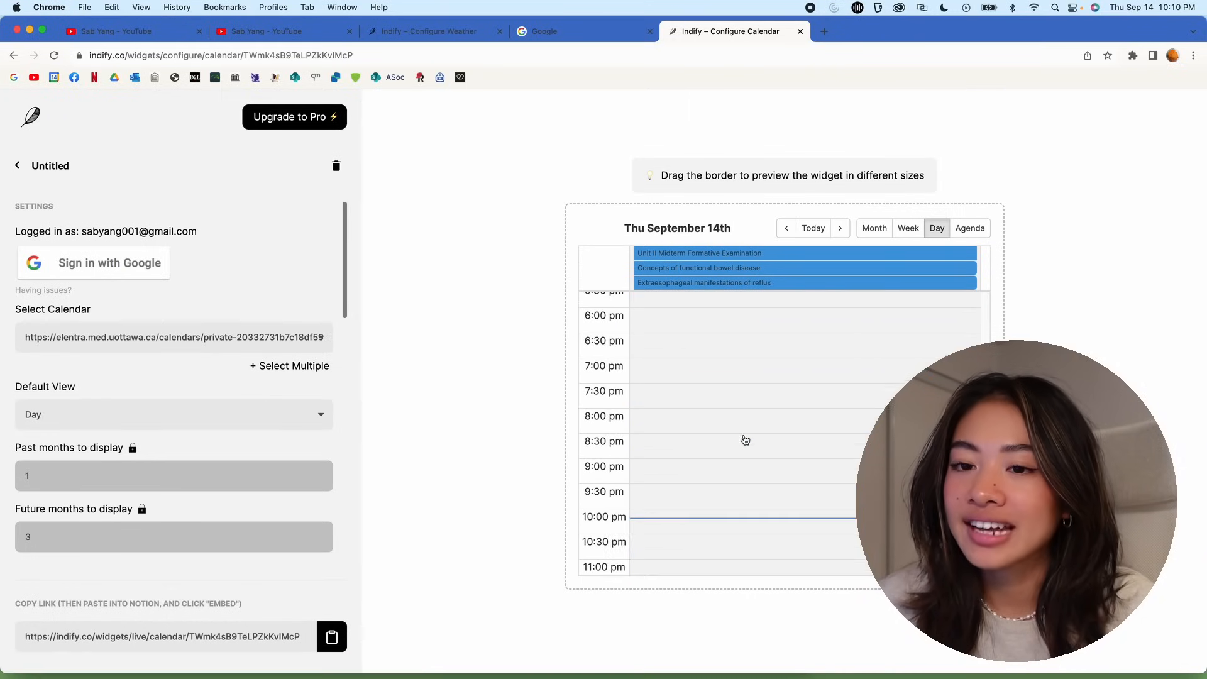
# Copy the calendar widget's embed link and switch to Notion
pyautogui.click(332, 639)
pyautogui.moveTo(480, 663)
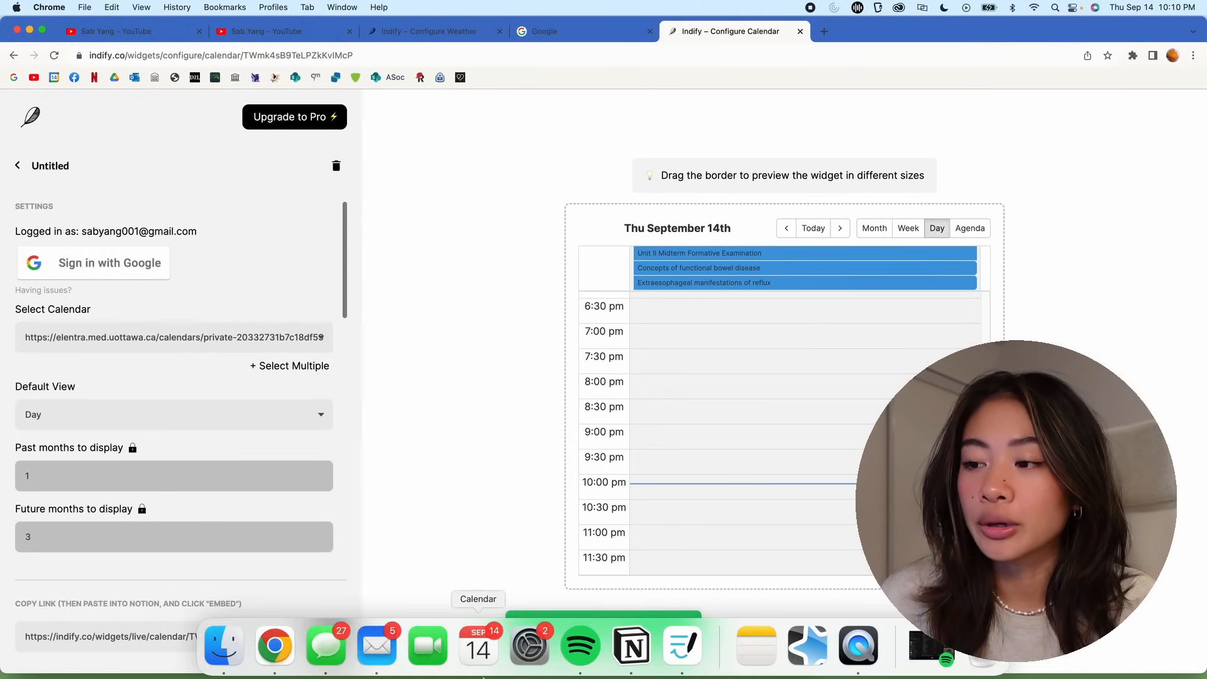
pyautogui.click(632, 647)
# Add an empty line below the Google calendar callout under today at a glance and delete the callout
pyautogui.click(205, 215)
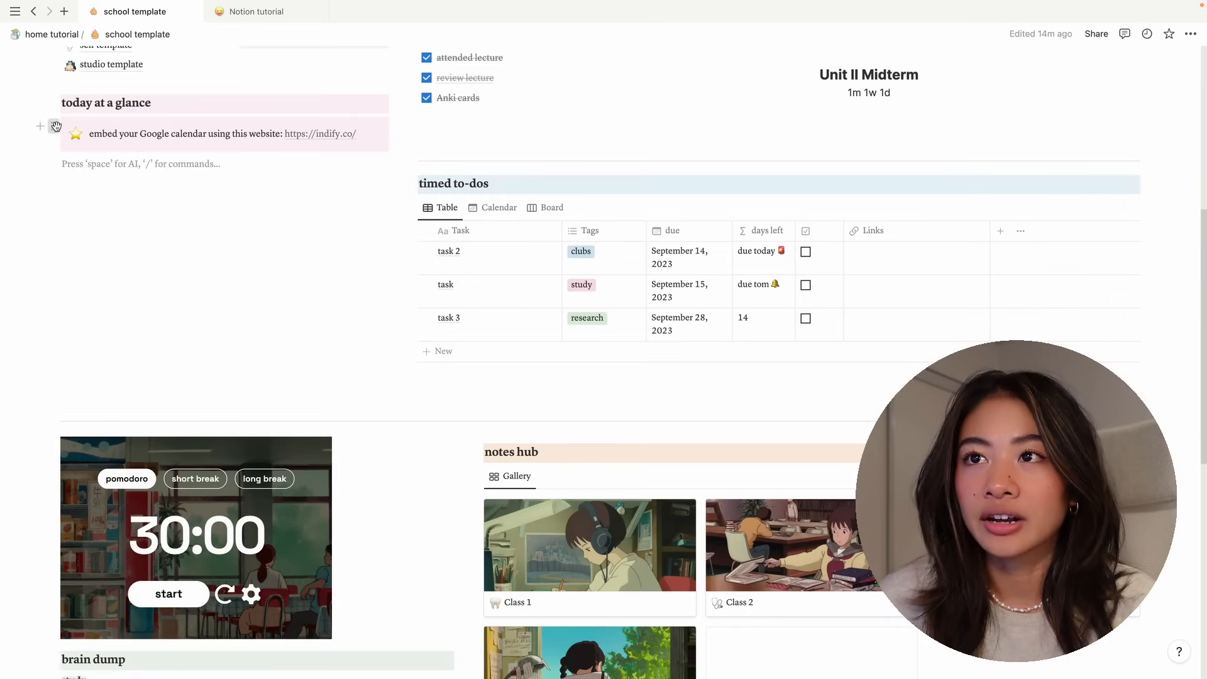
pyautogui.click(55, 127)
pyautogui.press('Delete')
# Embed the copied calendar widget link under today at a glance and stretch the embed taller
pyautogui.click(90, 139)
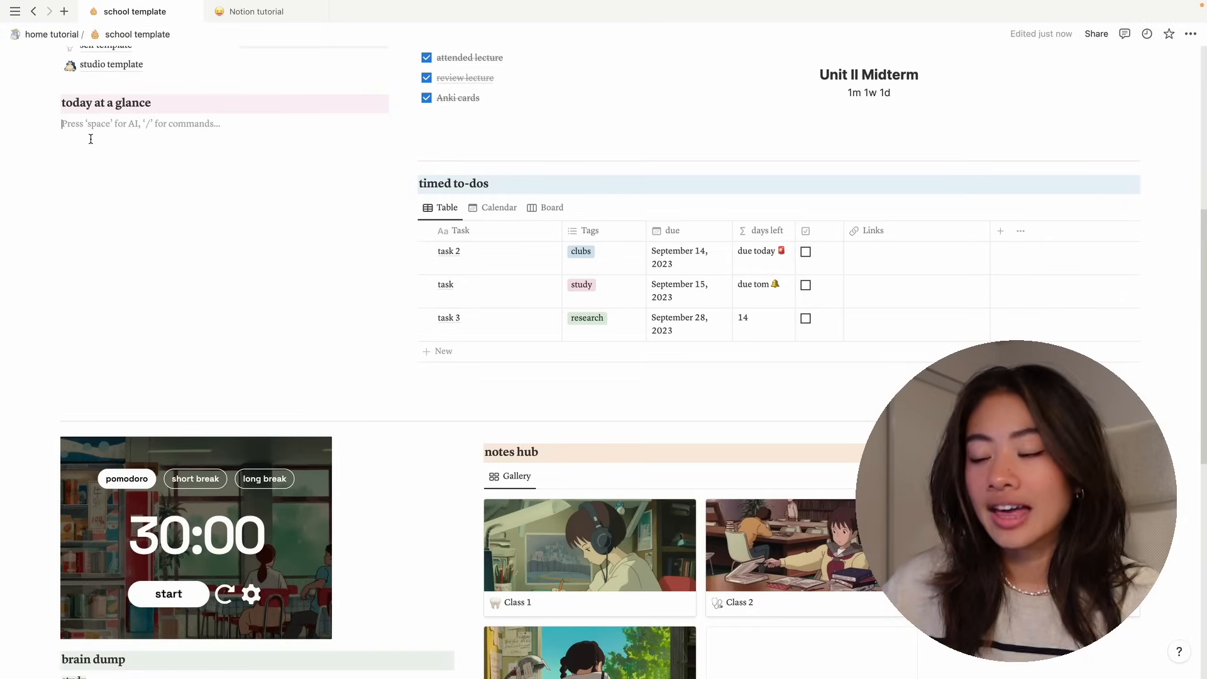
pyautogui.write('/embed')
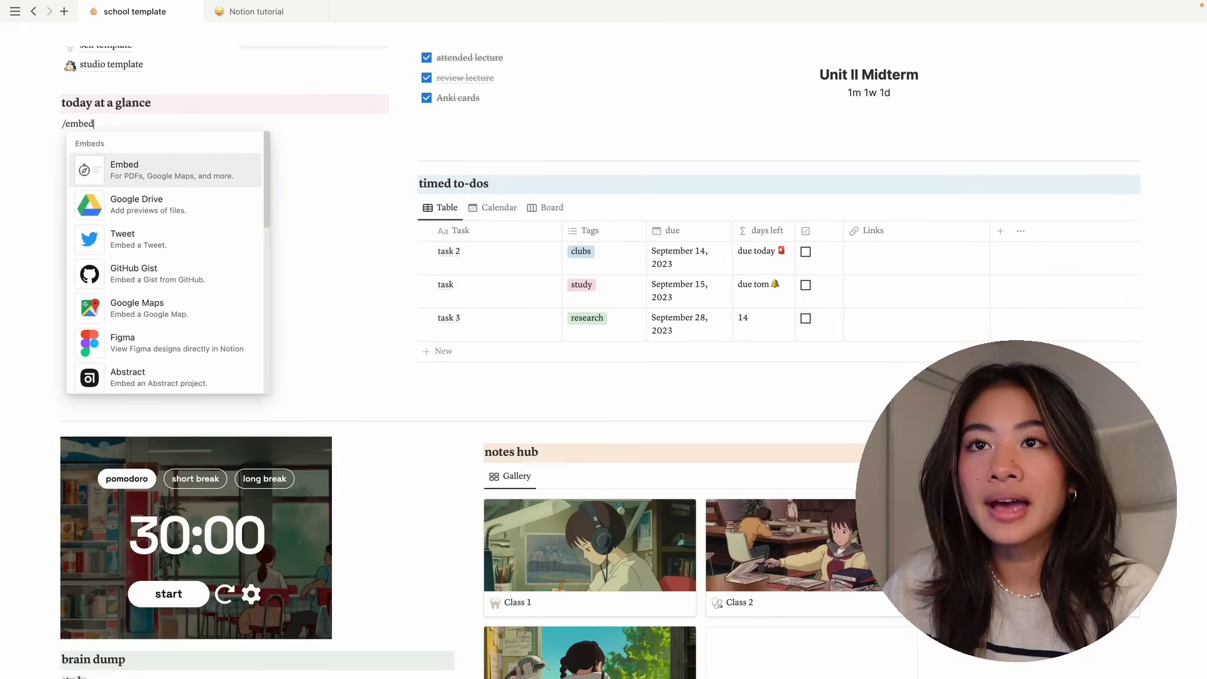
pyautogui.press('Return')
pyautogui.press('super+v')
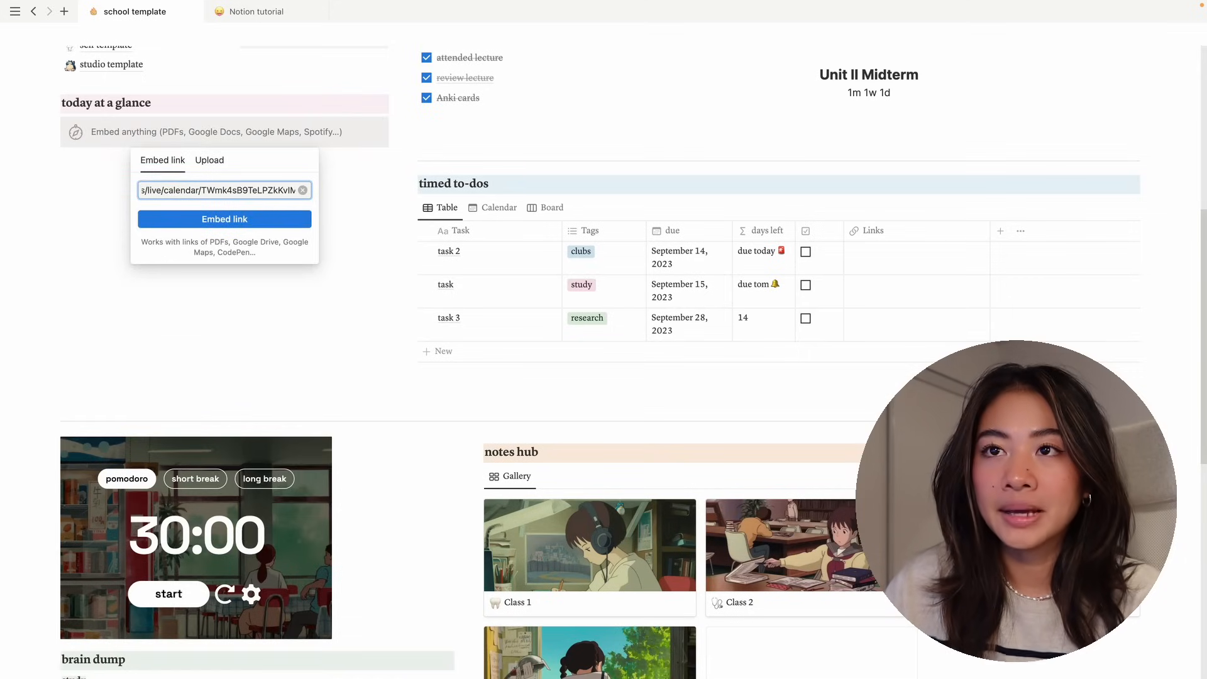
pyautogui.press('Return')
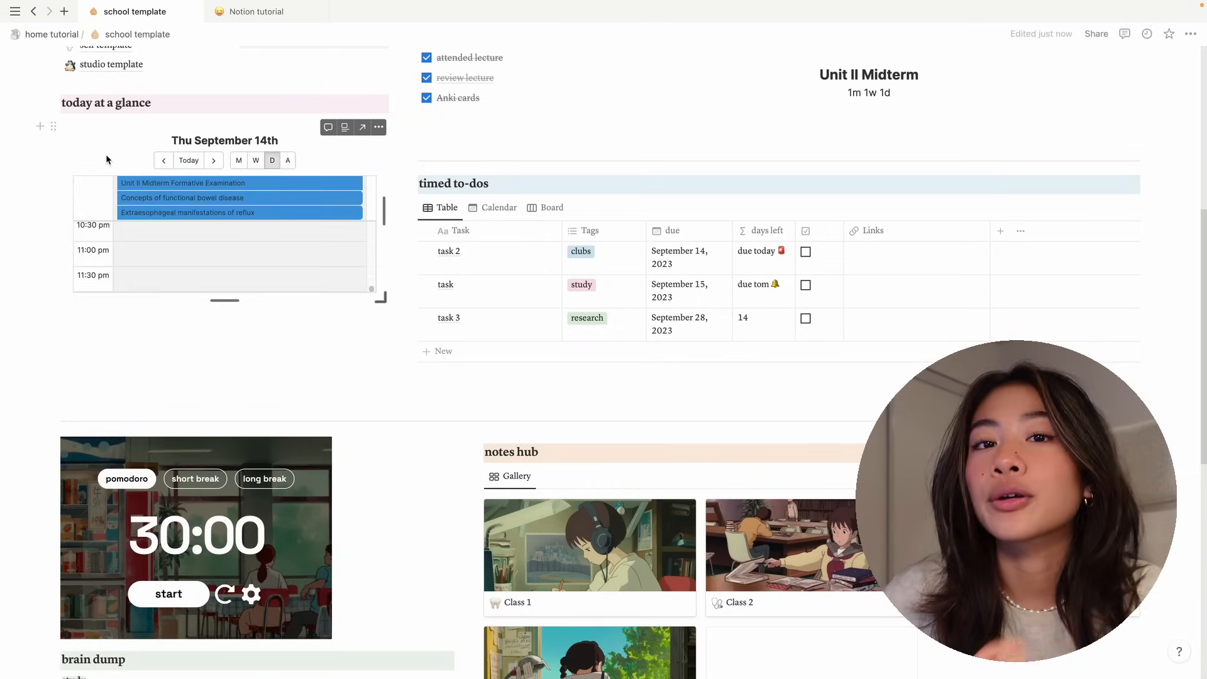
pyautogui.moveTo(230, 299); pyautogui.dragTo(226, 340)
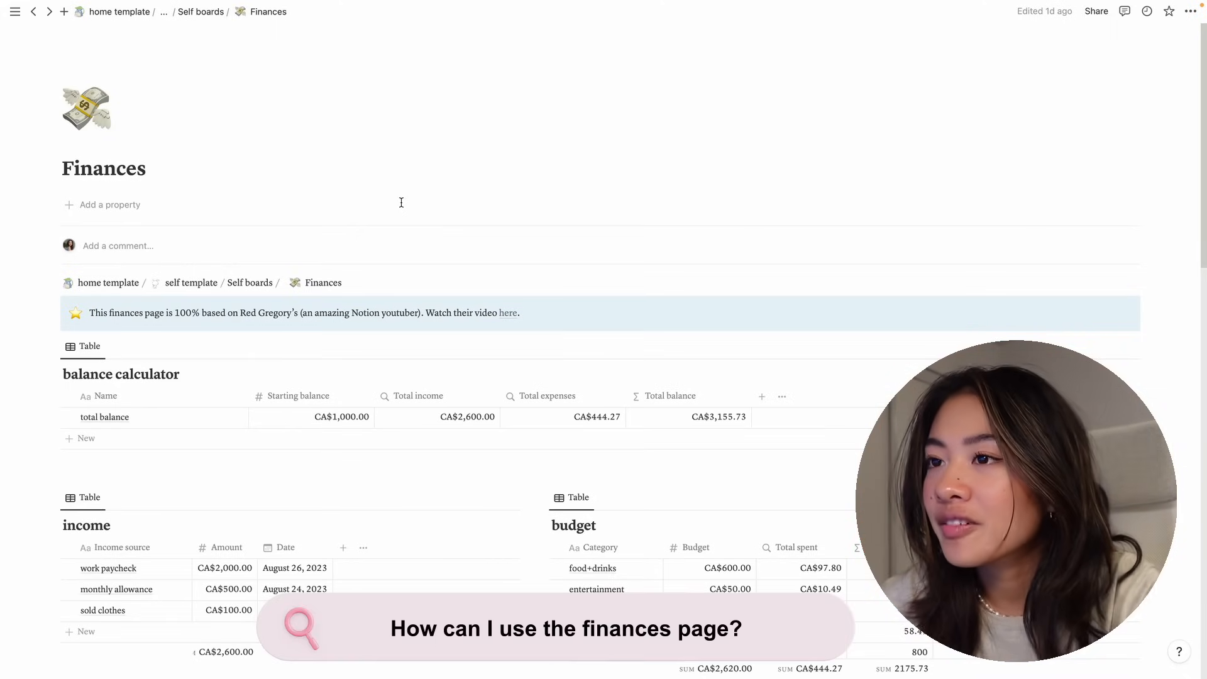
# Add a bubble tea entry to the expenses table on the Finances page and link its category to food+drinks
pyautogui.scroll(-3, 541, 334)
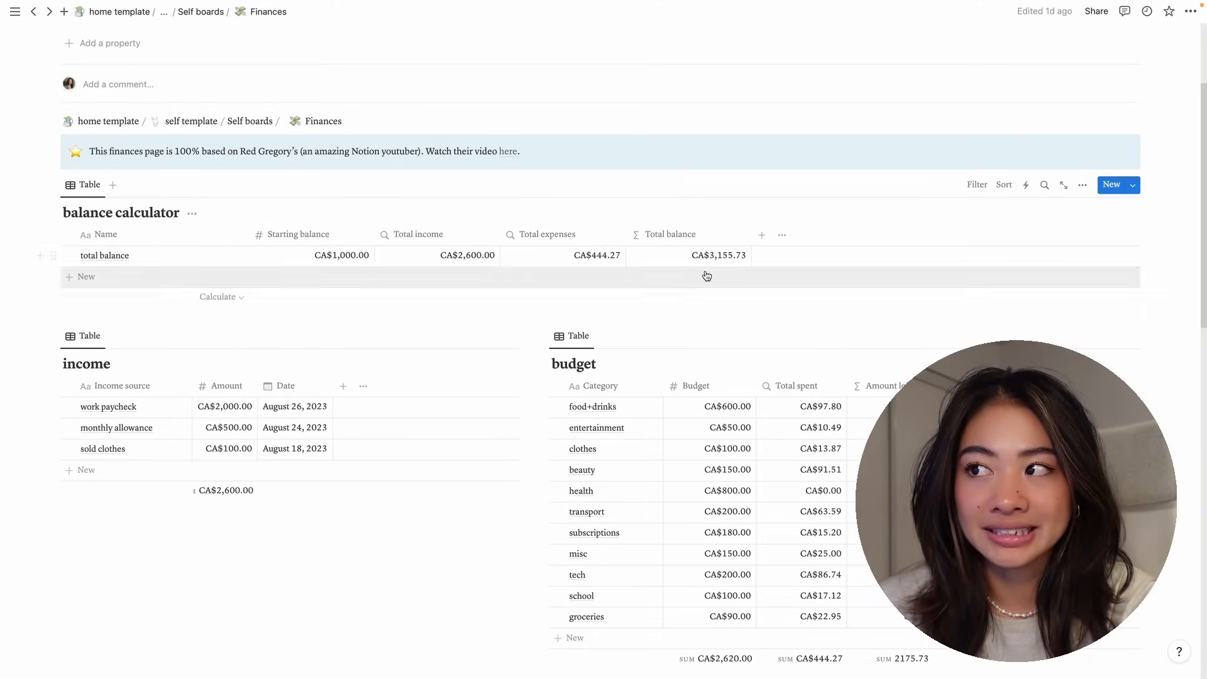
pyautogui.scroll(-3, 707, 278)
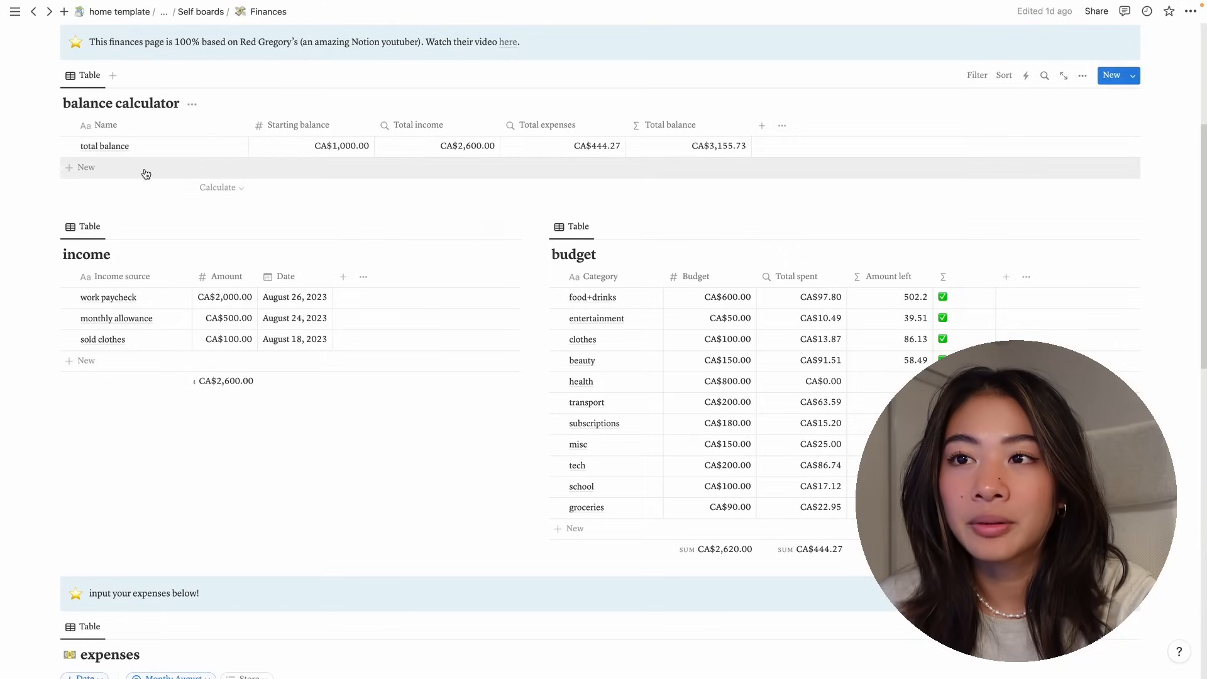
pyautogui.scroll(-1, 313, 386)
pyautogui.scroll(-1, 313, 386)
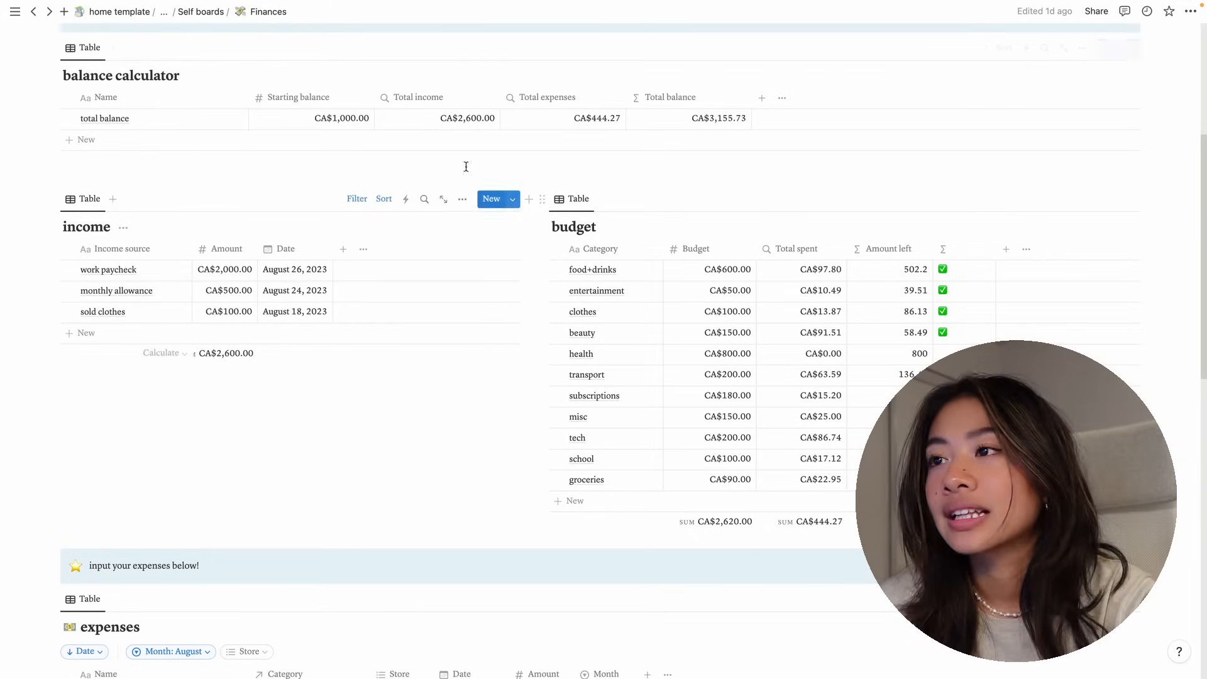
pyautogui.scroll(-3, 526, 351)
pyautogui.scroll(-5, 283, 346)
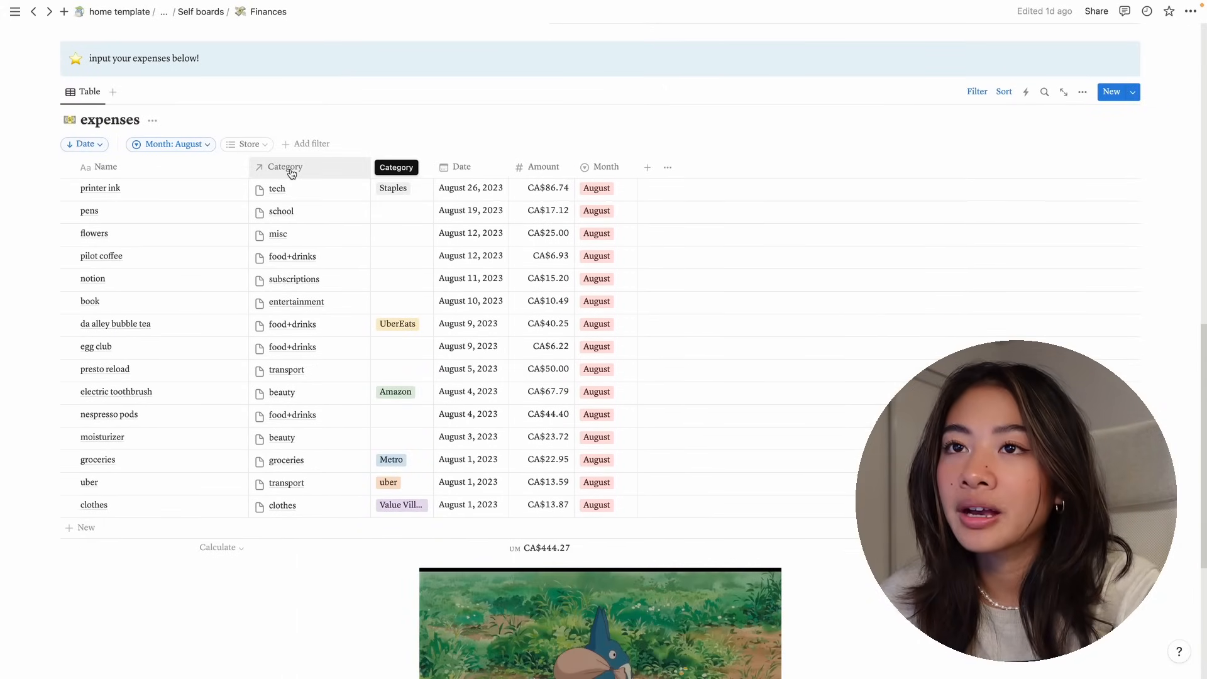
pyautogui.click(143, 526)
pyautogui.write('bubble tea')
pyautogui.press('Return')
pyautogui.click(273, 528)
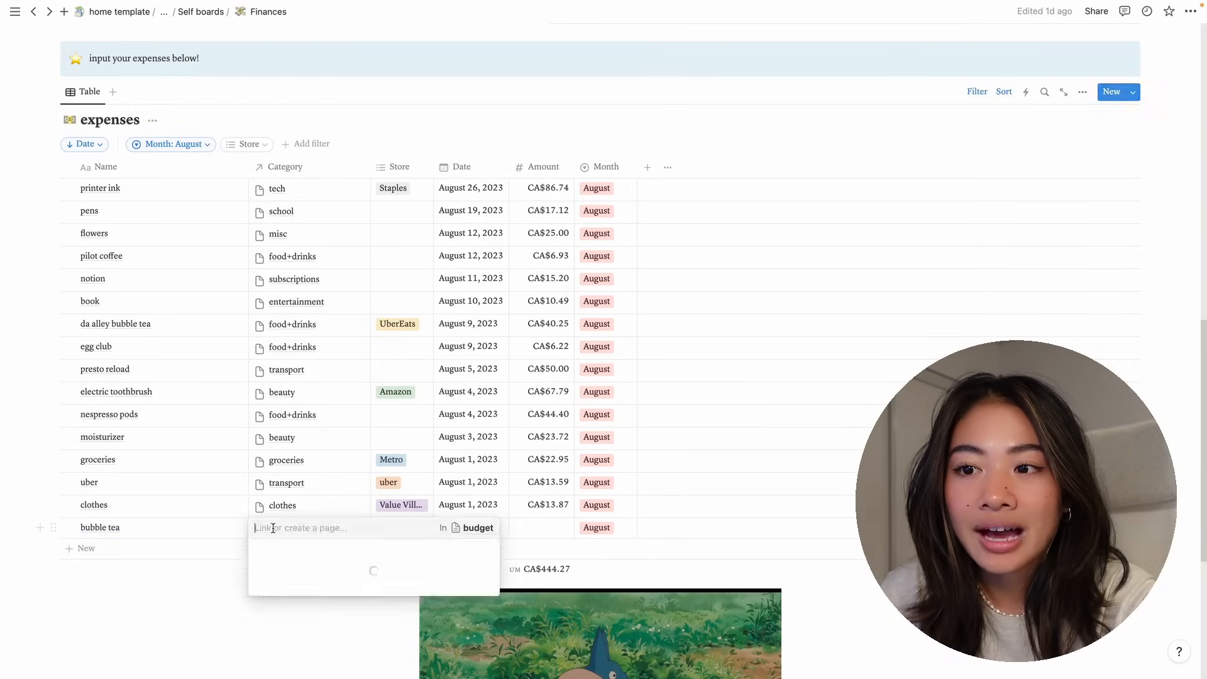
pyautogui.click(307, 480)
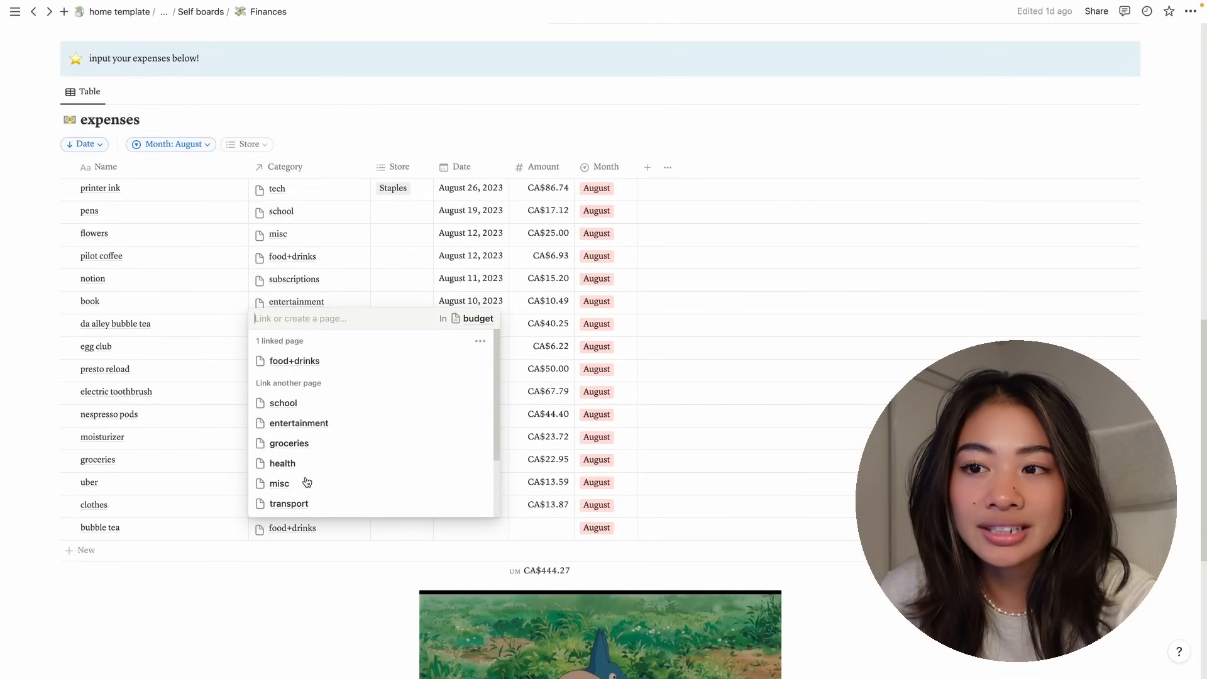
# Set the bubble tea expense's date to September 14, 2023 and its amount to CA$8.00
pyautogui.press('Escape')
pyautogui.scroll(2, 889, 312)
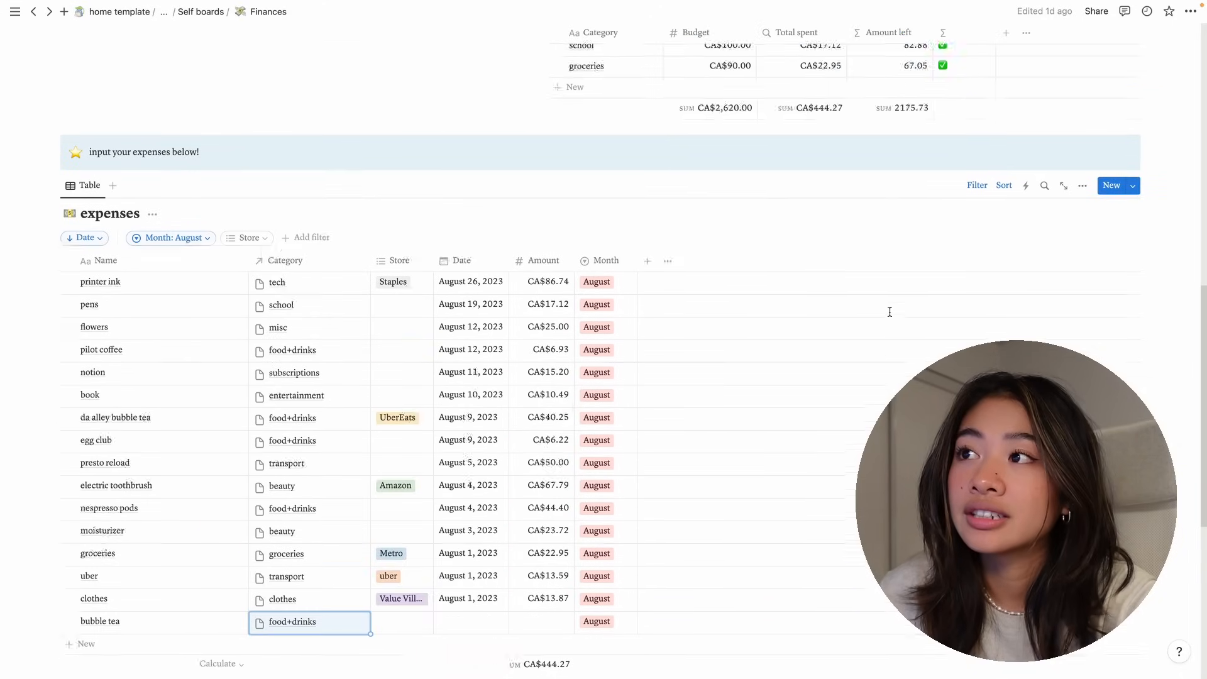
pyautogui.scroll(3, 888, 312)
pyautogui.scroll(-5, 739, 353)
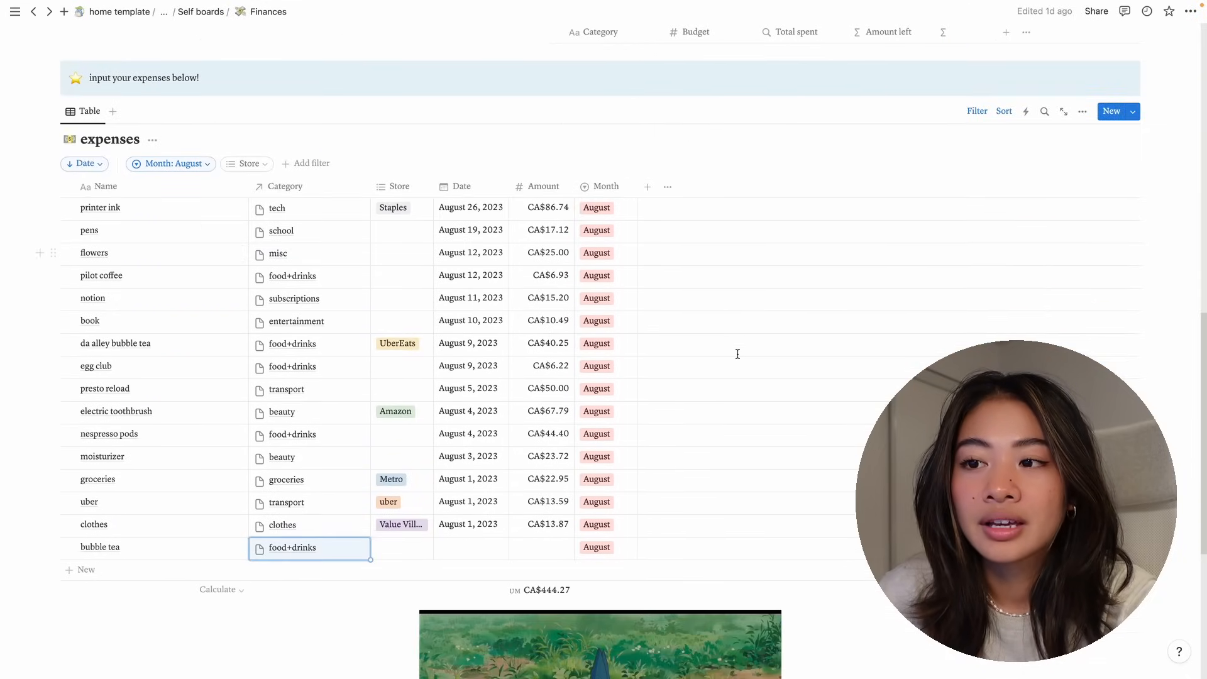
pyautogui.click(447, 549)
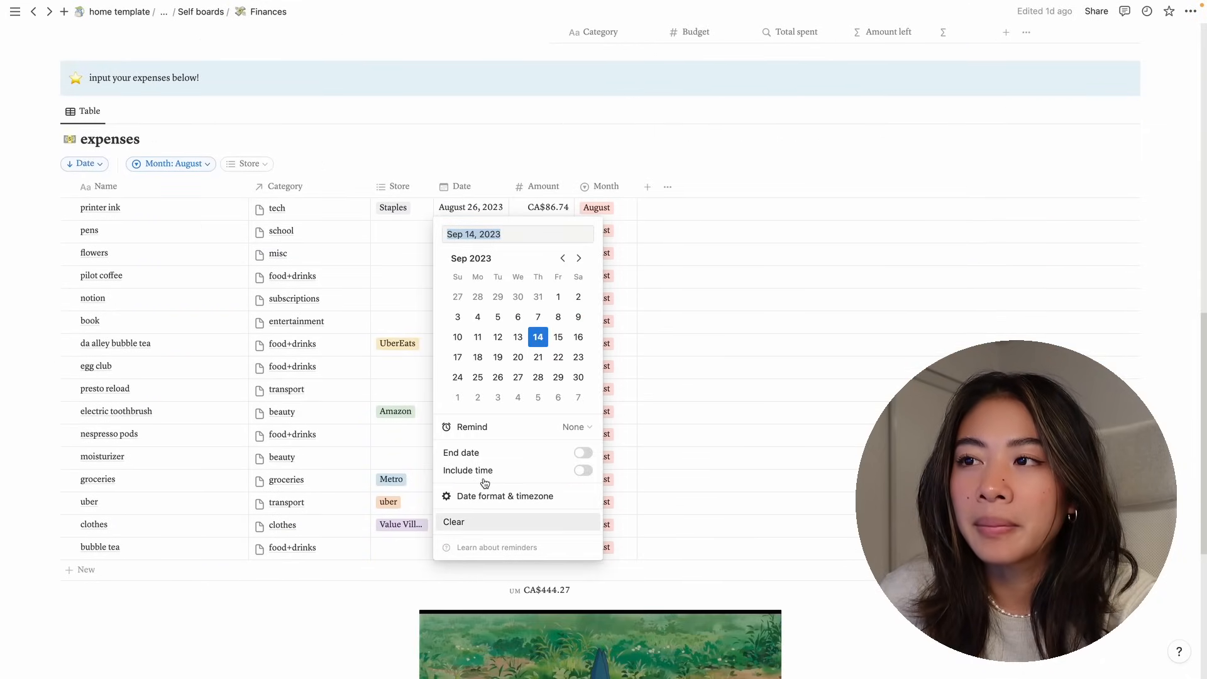
pyautogui.click(539, 338)
pyautogui.click(585, 208)
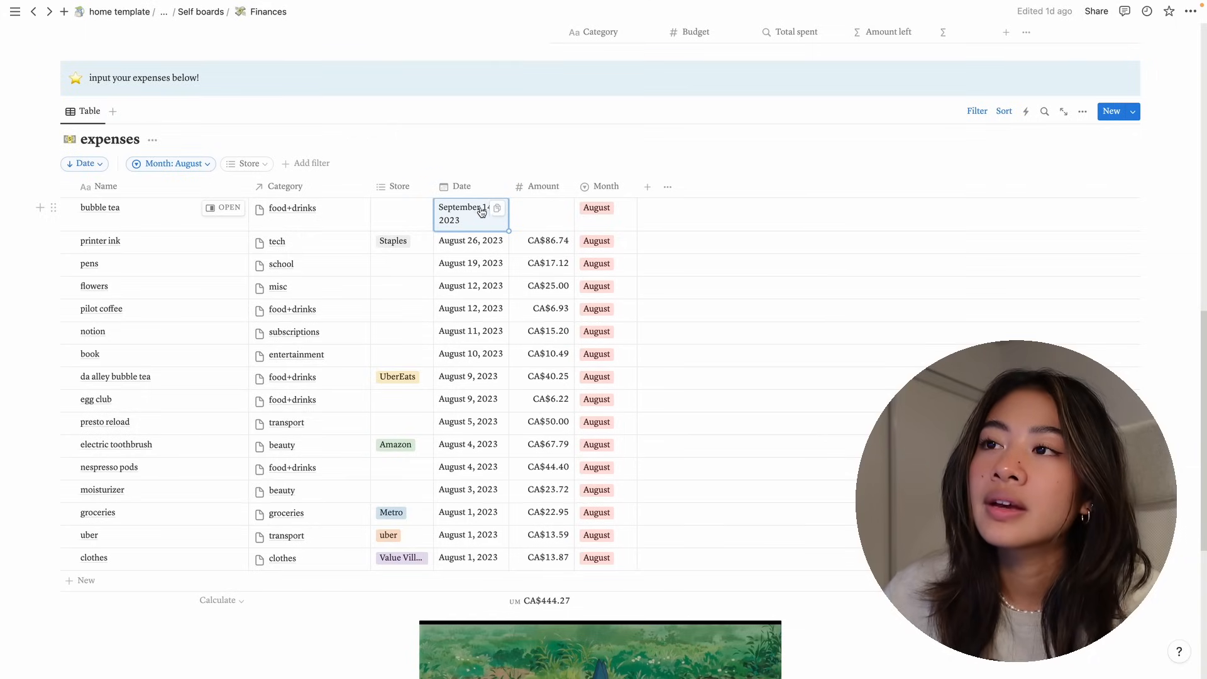
pyautogui.click(526, 220)
pyautogui.write('8.00')
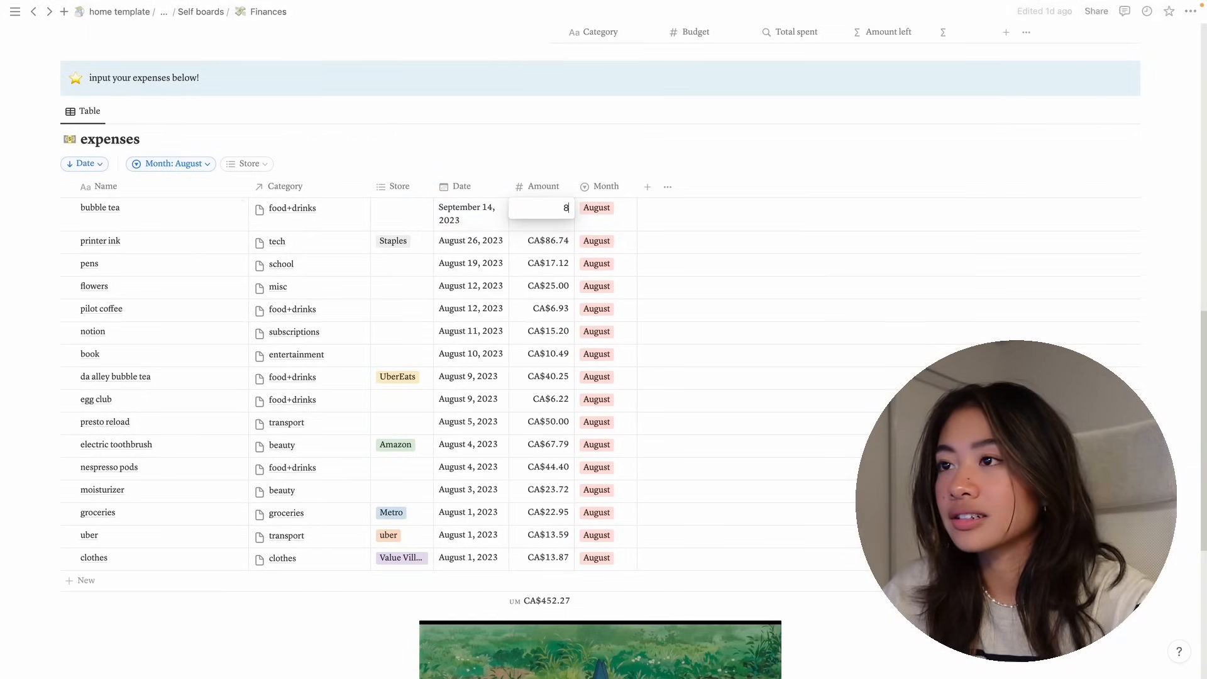
pyautogui.press('Return')
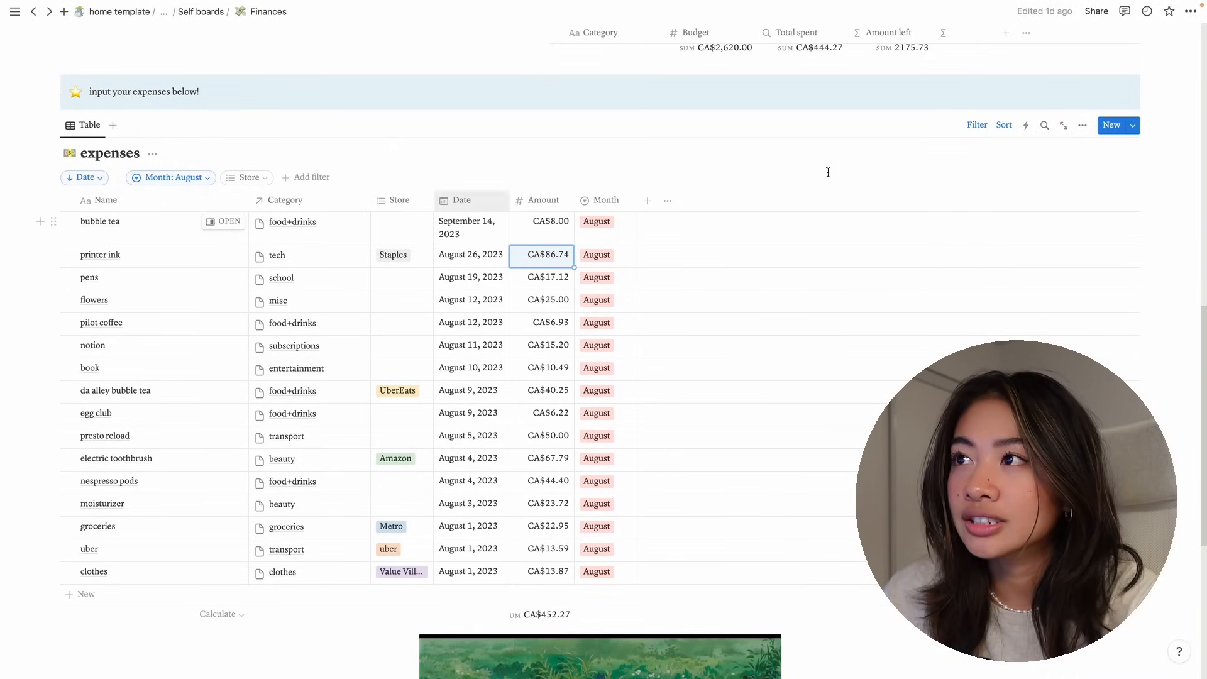
# Try 1000 as the bubble tea amount to test the food+drinks budget indicator, and restore the amount to 8
pyautogui.scroll(5, 828, 170)
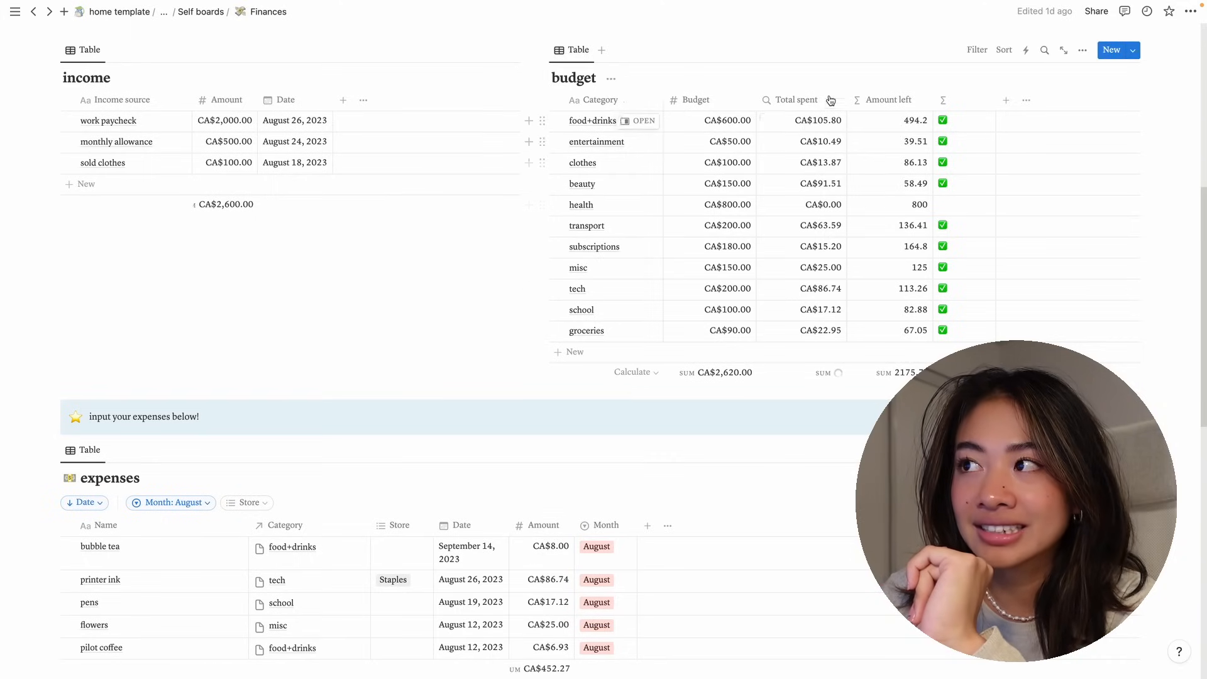
pyautogui.click(558, 557)
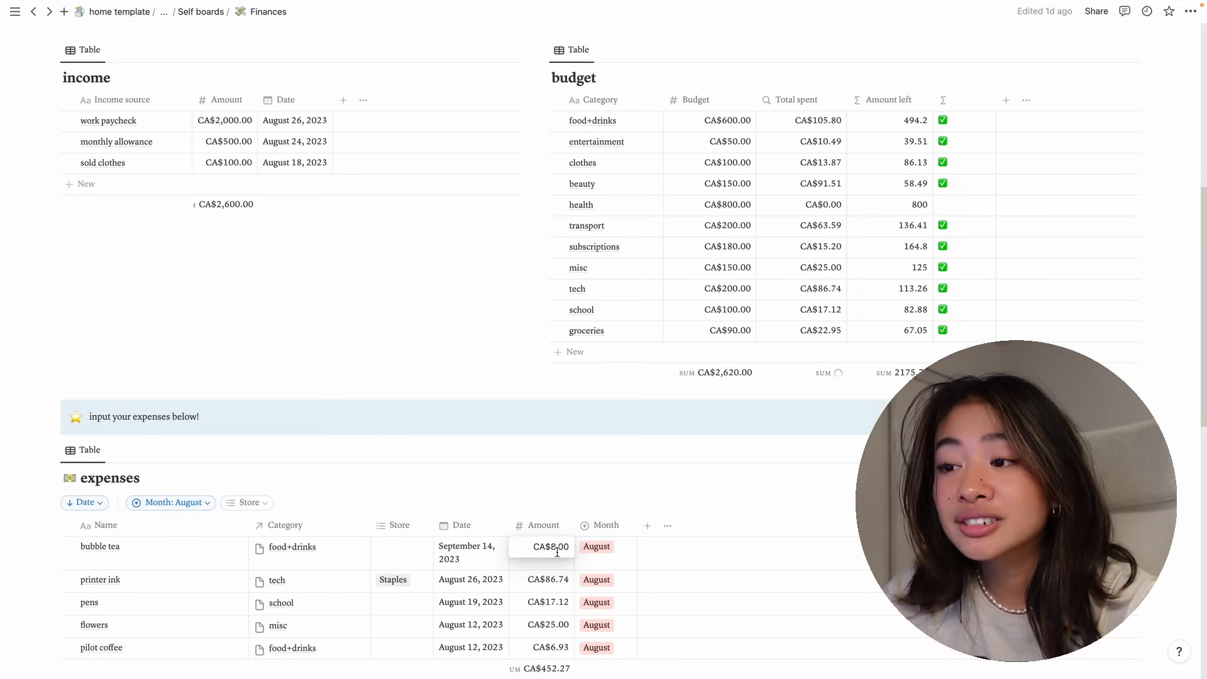
pyautogui.hotkey('ctrl', 'a')
pyautogui.write('1000')
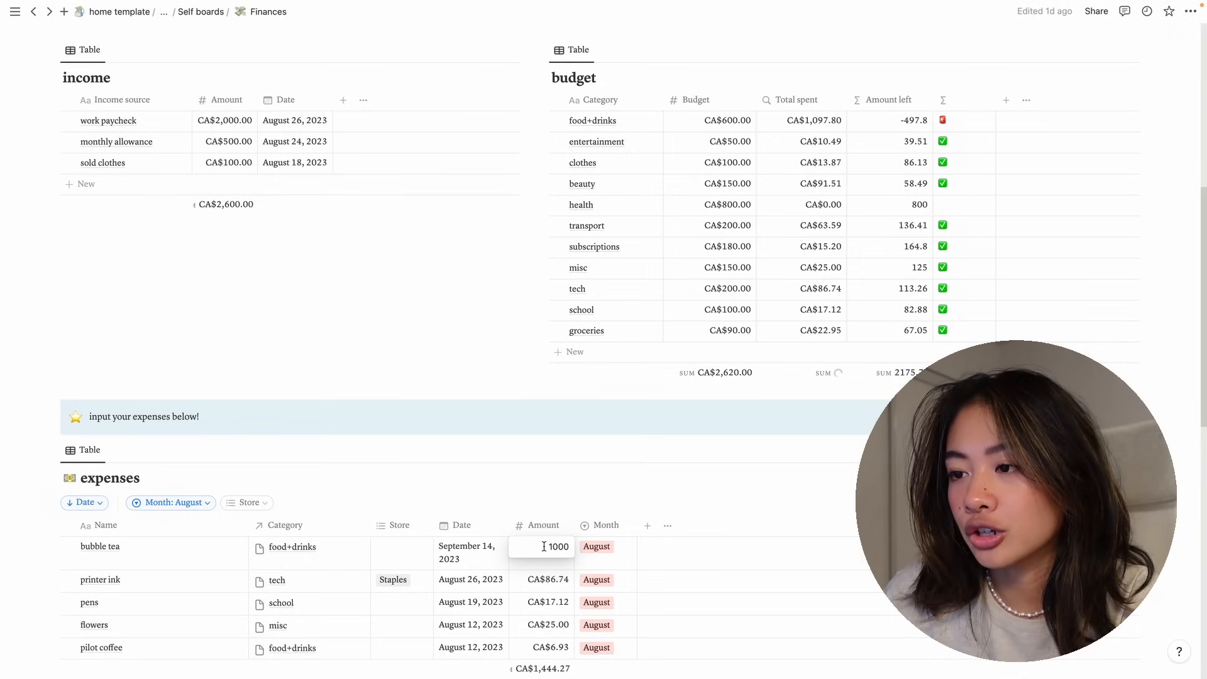
pyautogui.write('8')
pyautogui.press('Return')
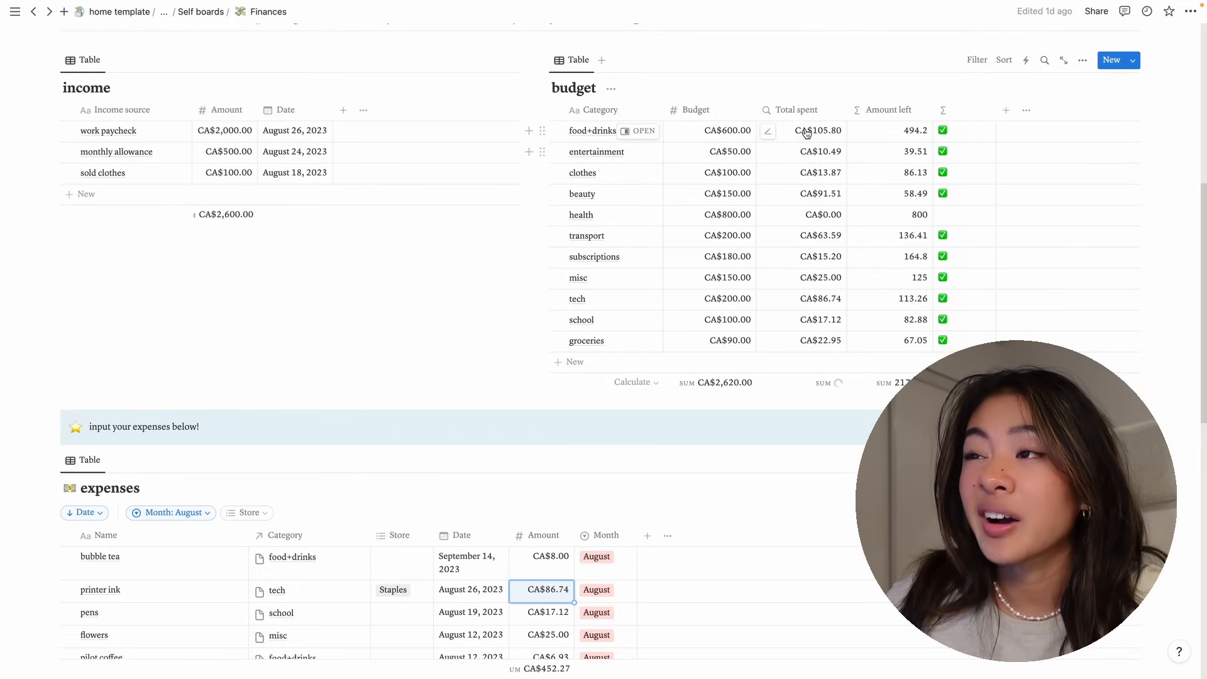
# Set the food+drinks budget to 50 in the budget table
pyautogui.click(718, 136)
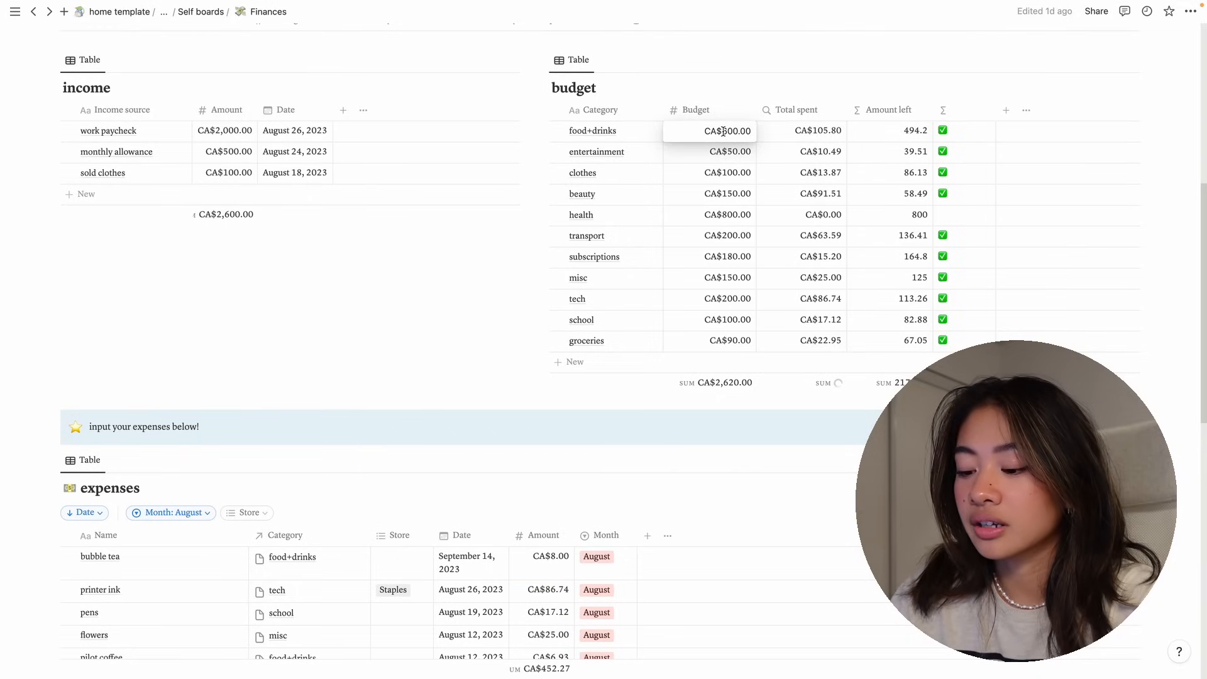
pyautogui.hotkey('ctrl', 'a')
pyautogui.write('50')
pyautogui.press('Return')
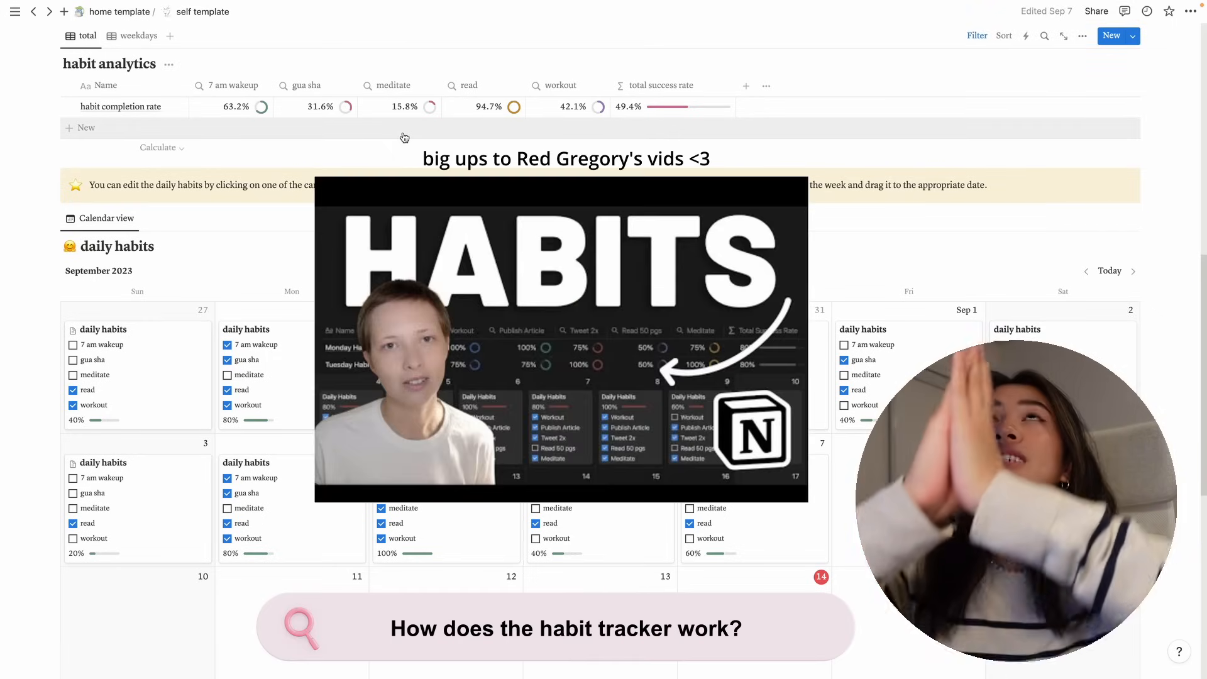
# Rename the meditate checkbox property to "bike to work" in the September 7 daily habits card on the self template page
pyautogui.scroll(3, 509, 381)
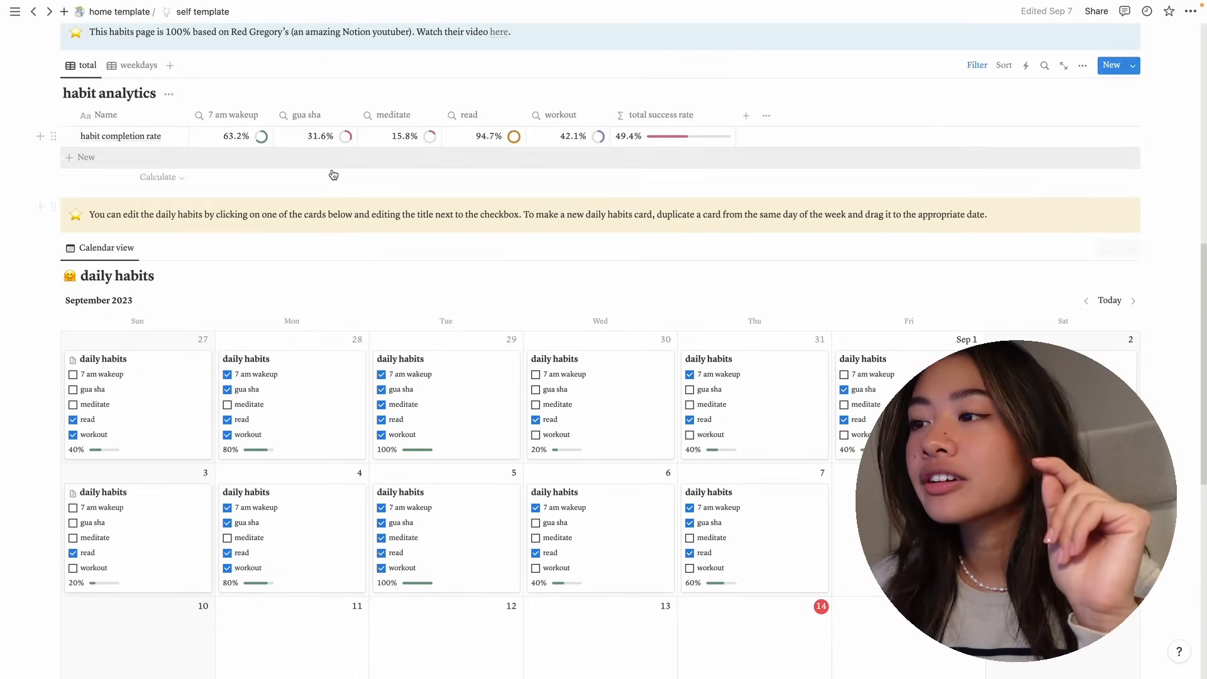
pyautogui.scroll(-4, 909, 403)
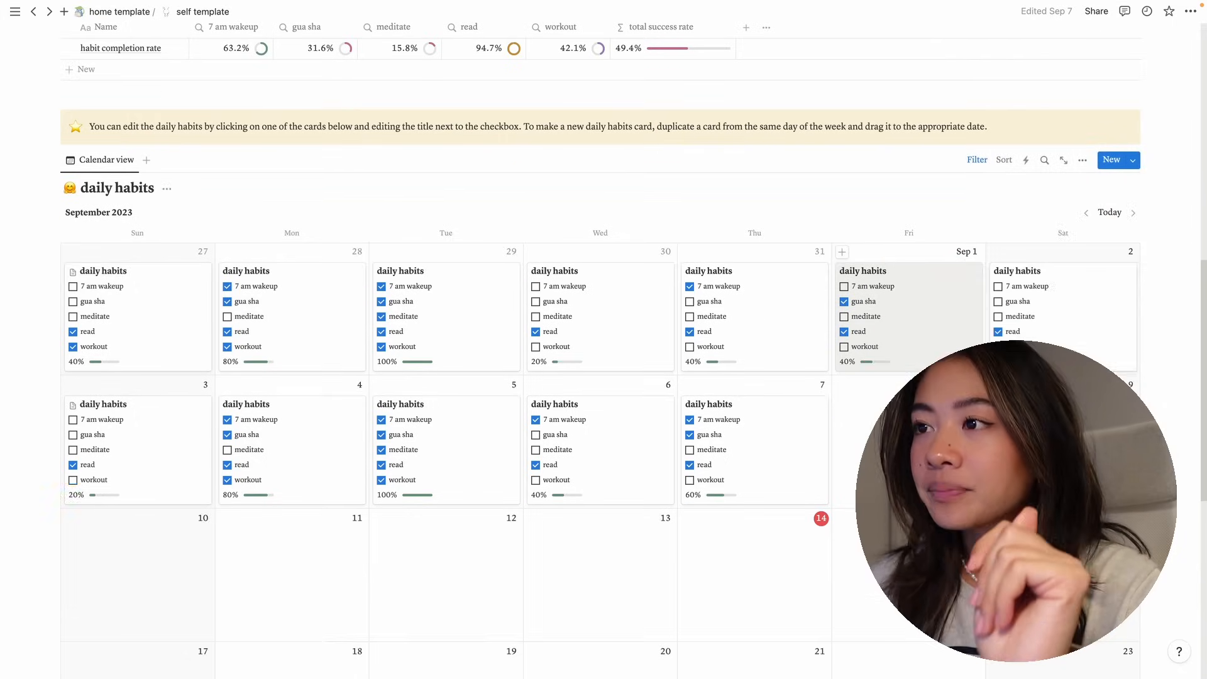
pyautogui.scroll(6, 455, 240)
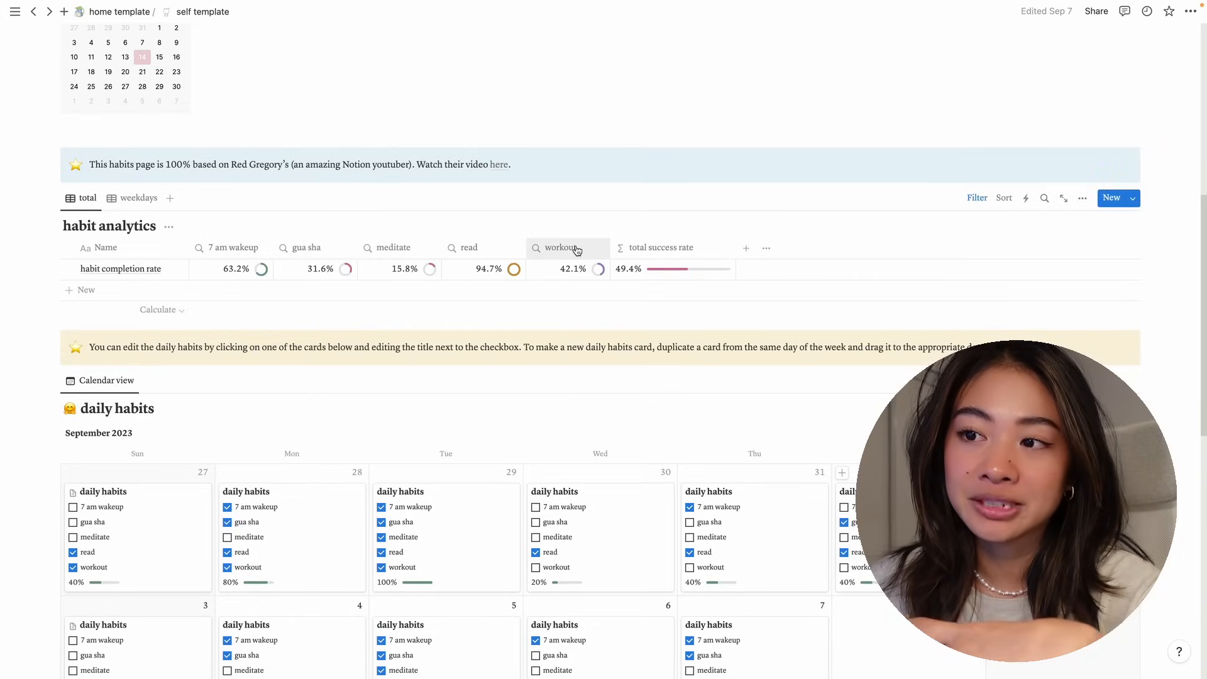
pyautogui.scroll(-1, 669, 404)
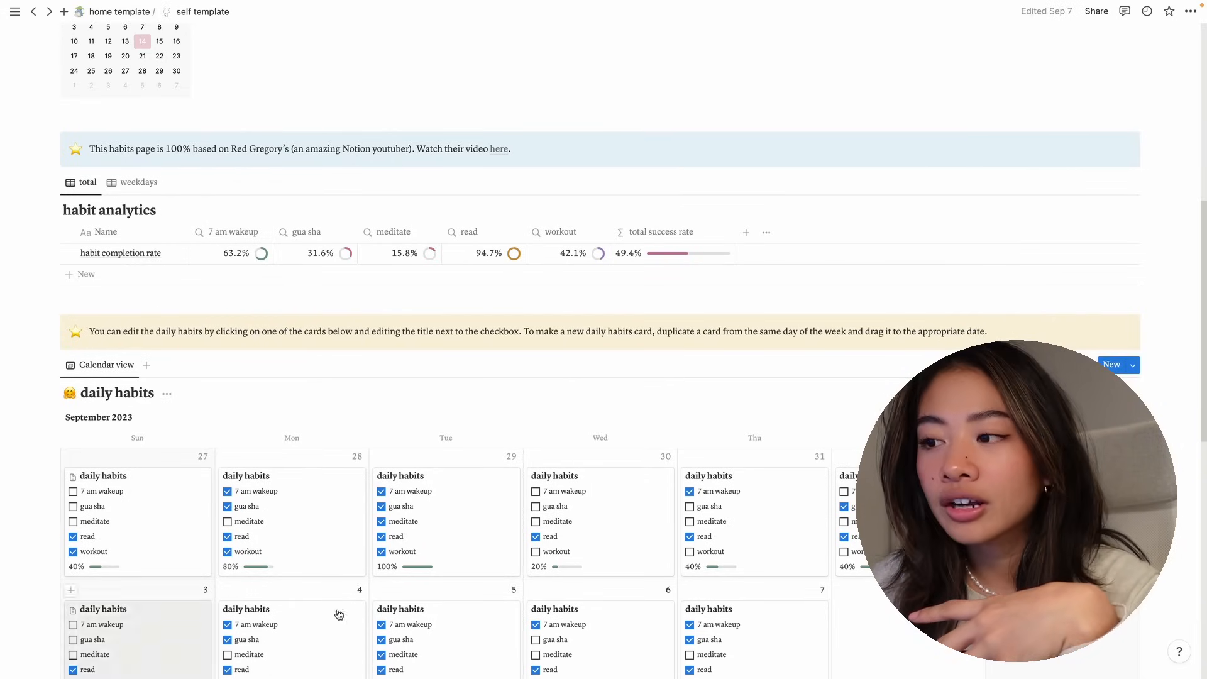
pyautogui.scroll(-2, 732, 547)
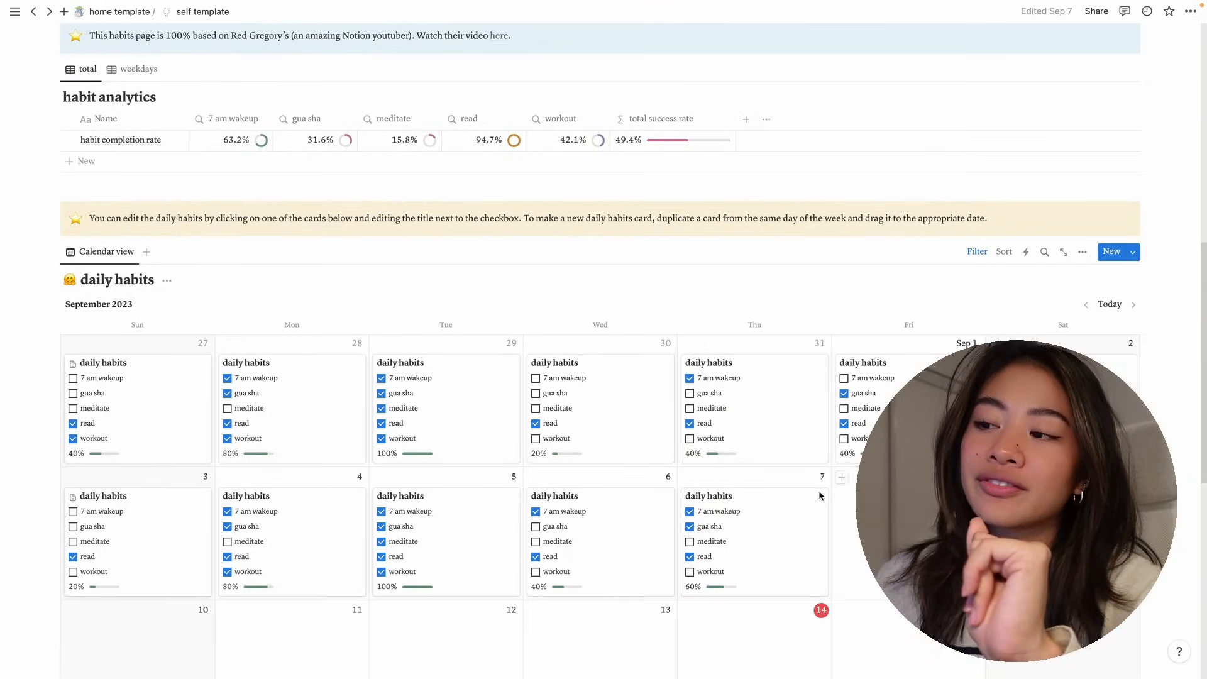
pyautogui.click(760, 527)
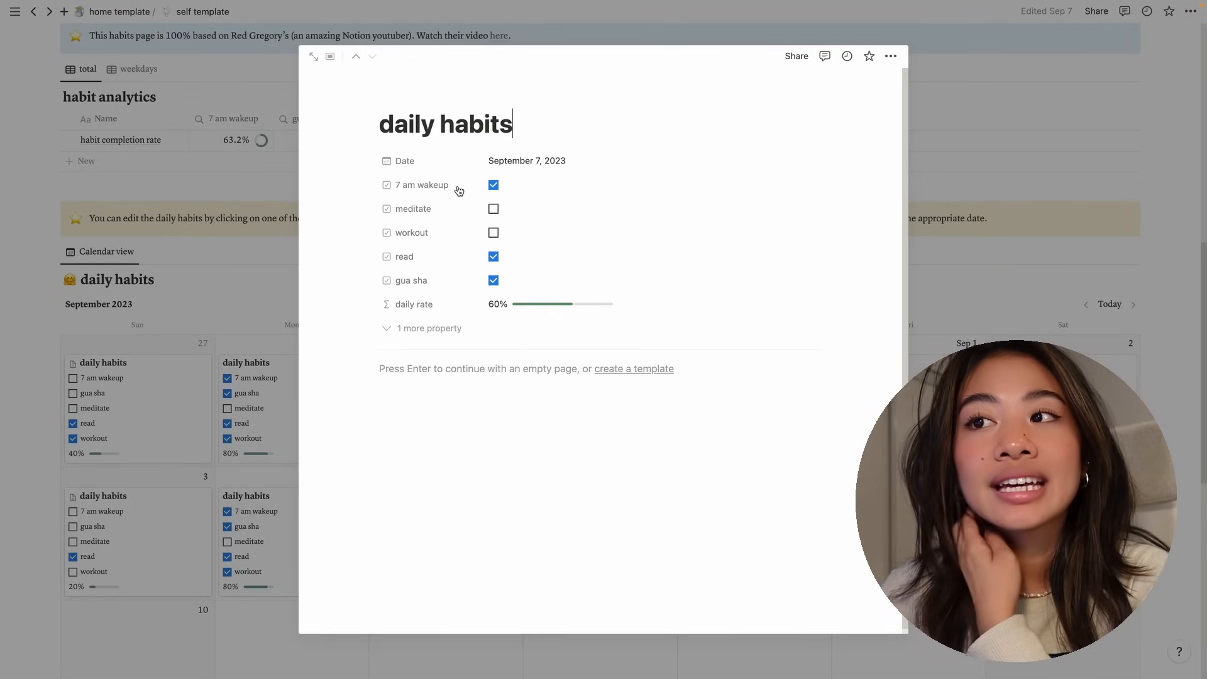
pyautogui.click(421, 209)
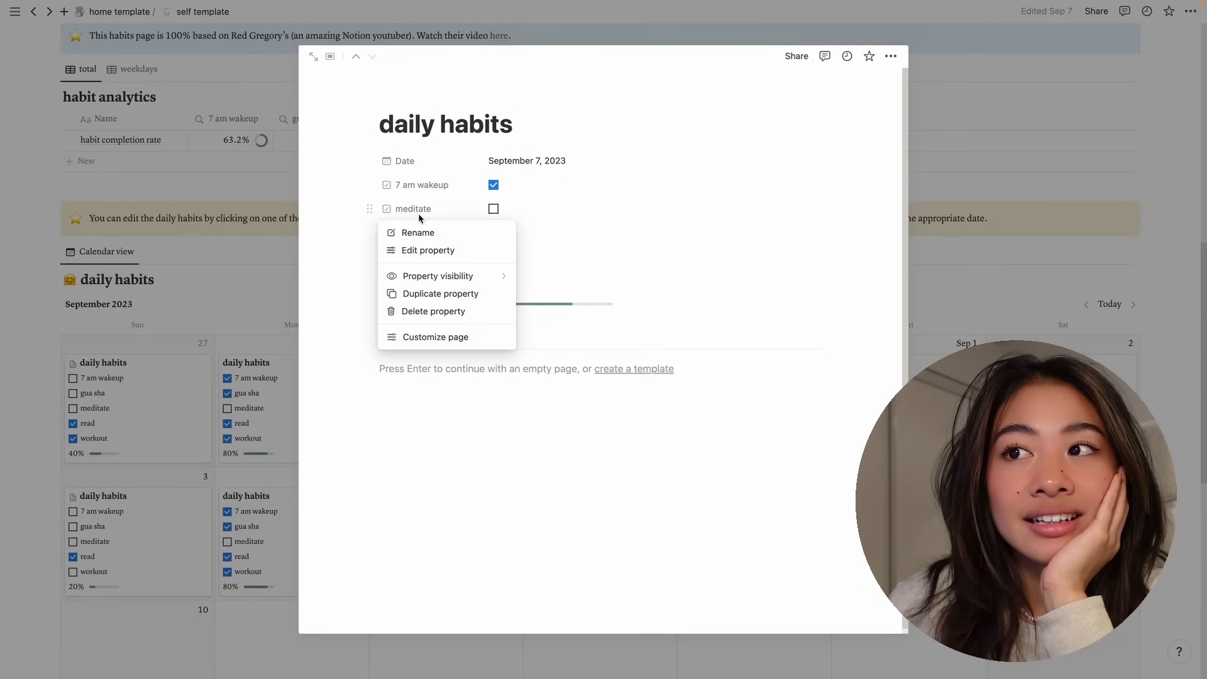
pyautogui.click(426, 233)
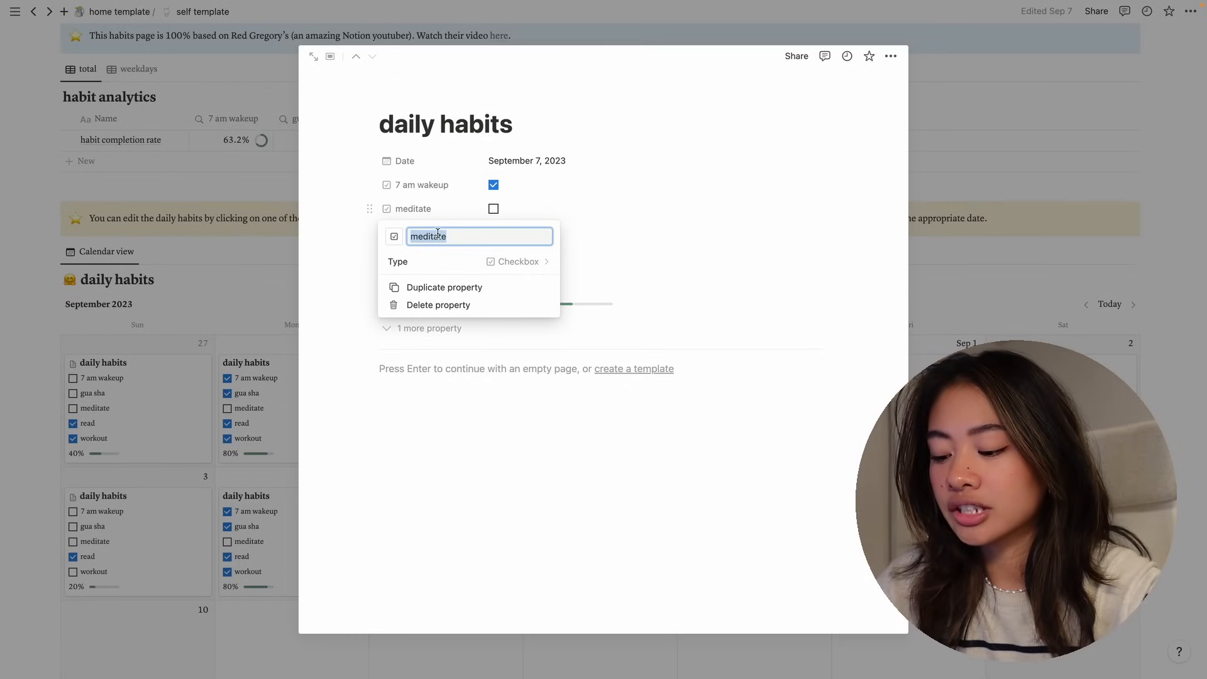
pyautogui.write('bike to work')
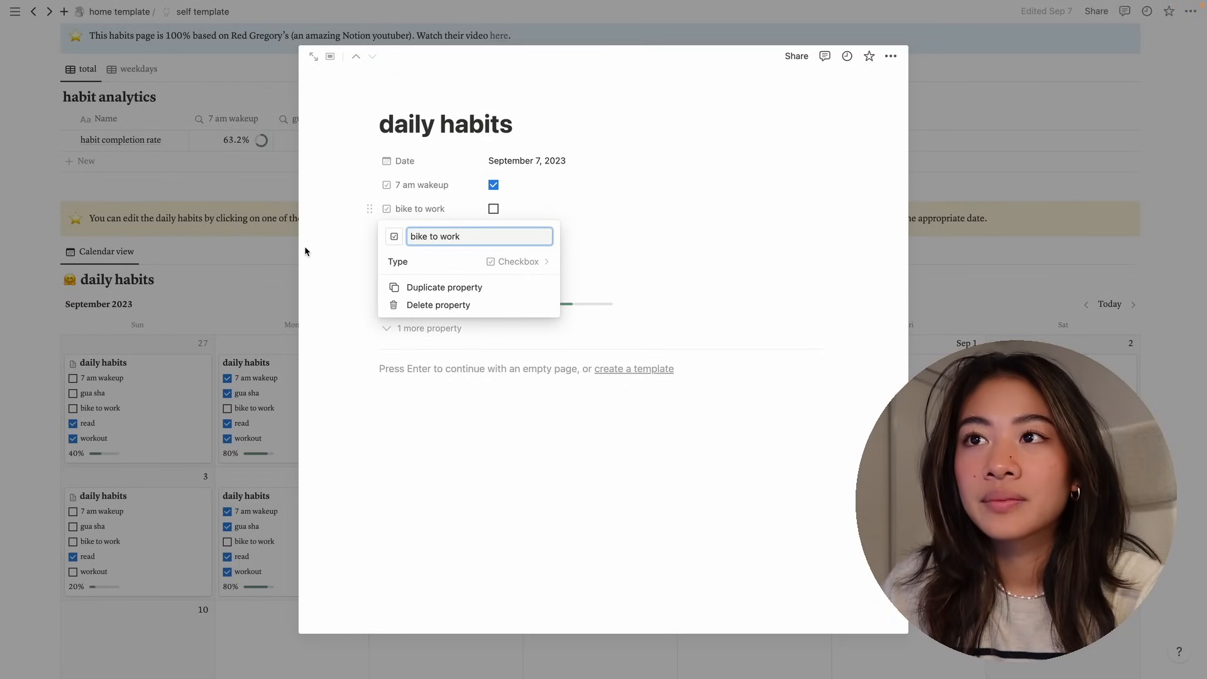
pyautogui.click(274, 274)
pyautogui.click(956, 306)
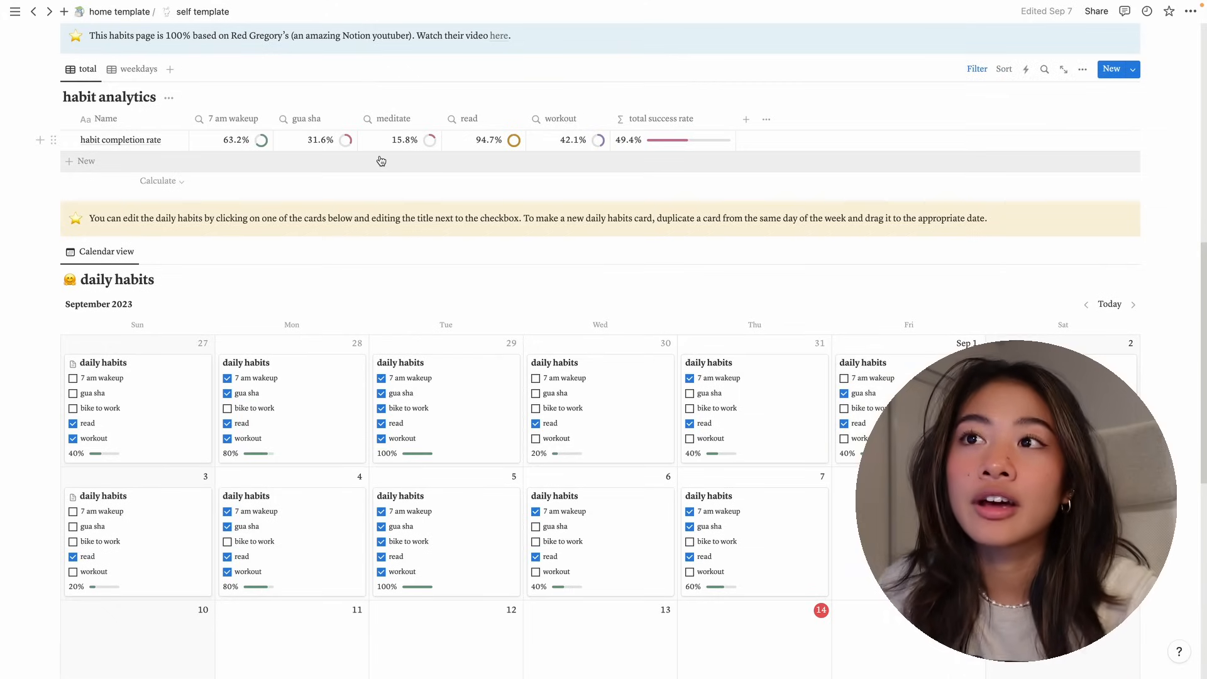
# Rename the meditate column in the habit analytics table to "bike to work" and review its rollup settings
pyautogui.click(394, 120)
pyautogui.write('w')
pyautogui.write('ike to work')
pyautogui.press('Return')
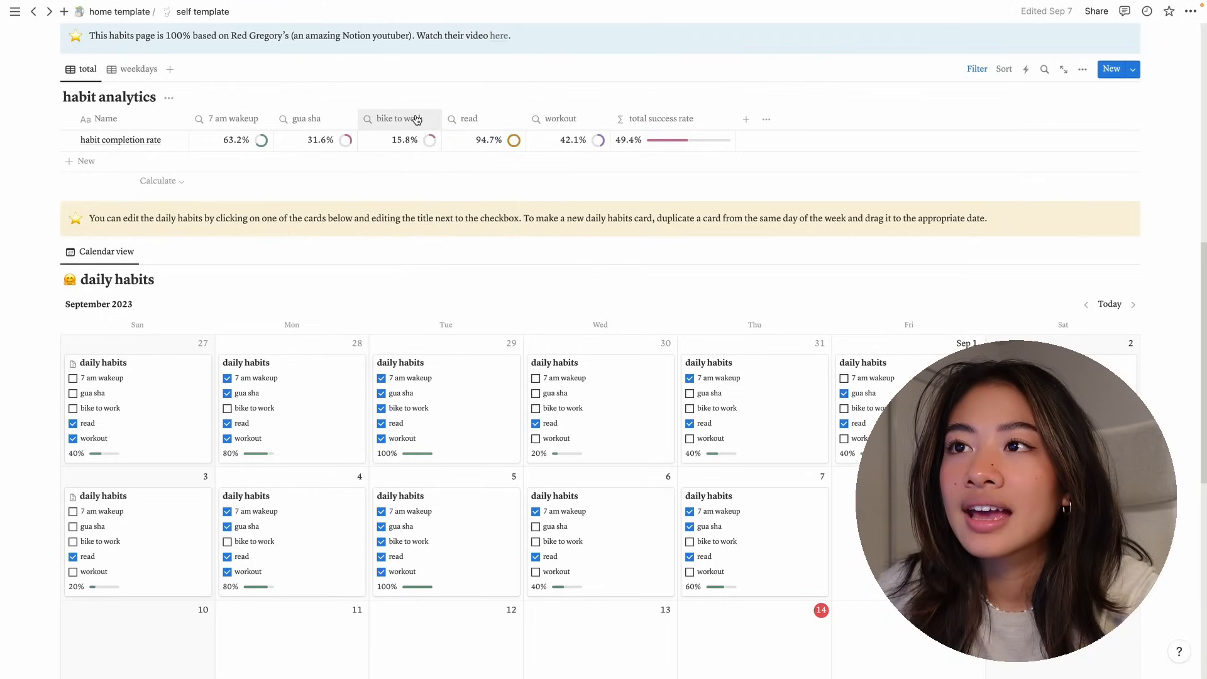
pyautogui.click(415, 119)
pyautogui.click(402, 164)
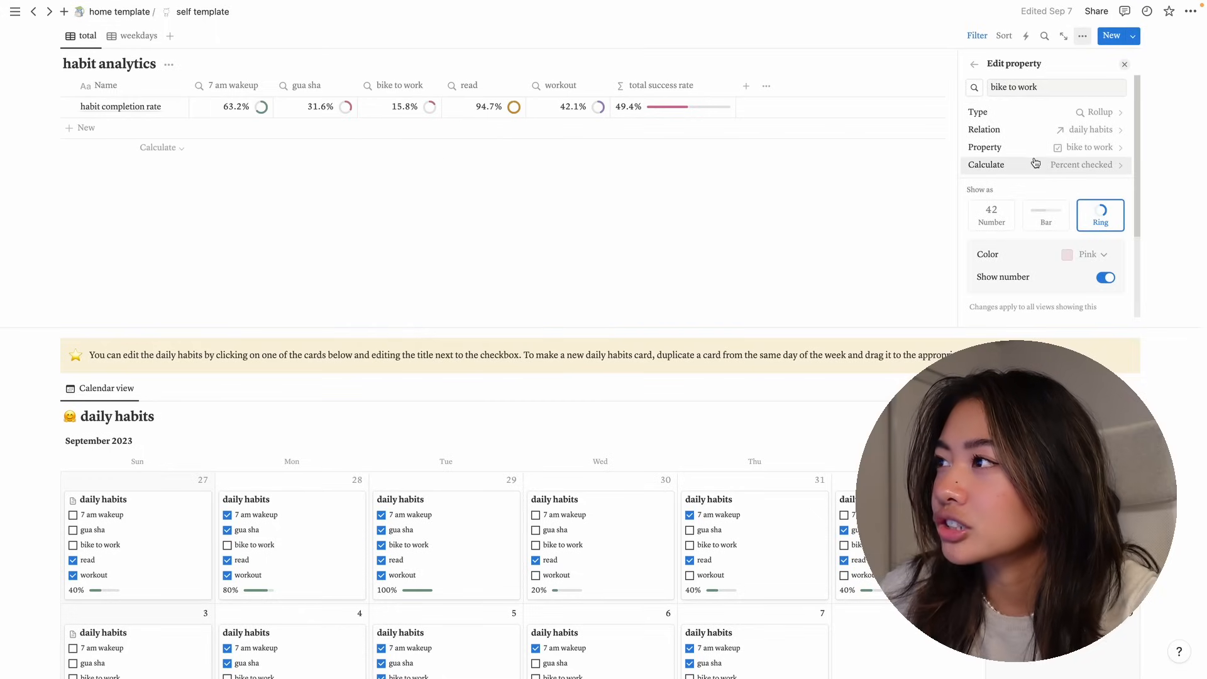
pyautogui.click(717, 173)
# Move the August 29 daily habits card out of the calendar
pyautogui.scroll(-3, 717, 176)
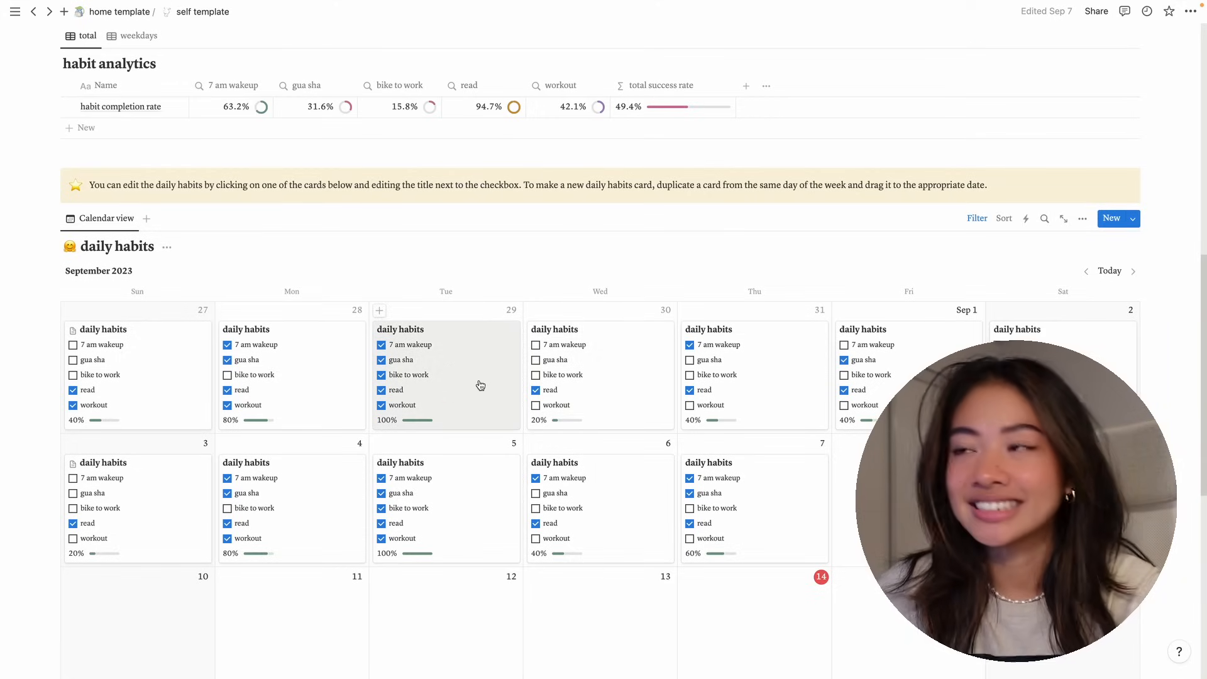
pyautogui.moveTo(454, 387); pyautogui.dragTo(424, 251)
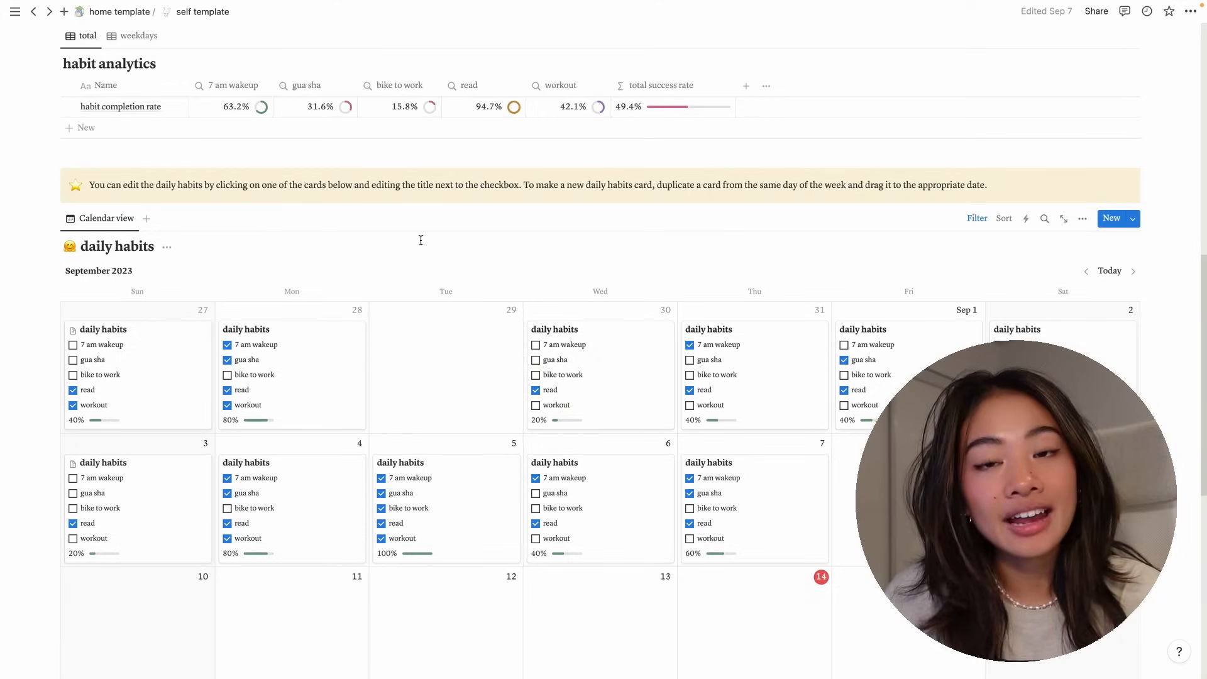
# Add a checkbox property named "water plants" to the August 30 daily habits card and place it directly below gua sha
pyautogui.click(621, 366)
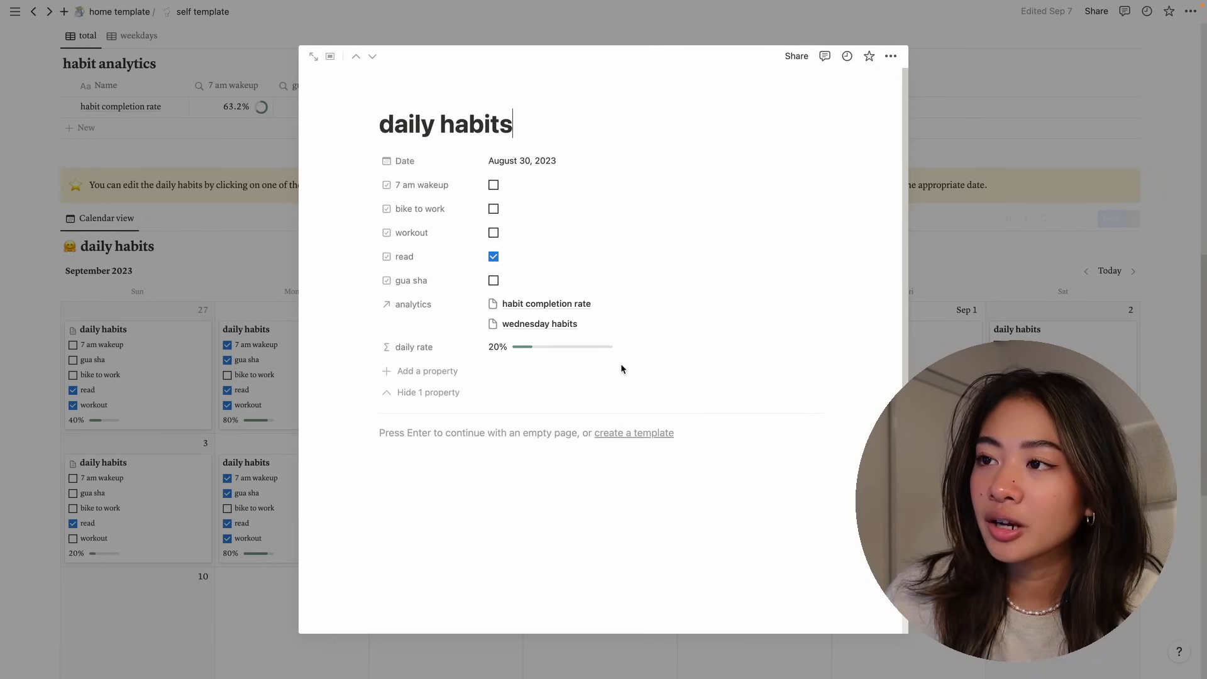
pyautogui.click(396, 373)
pyautogui.click(430, 318)
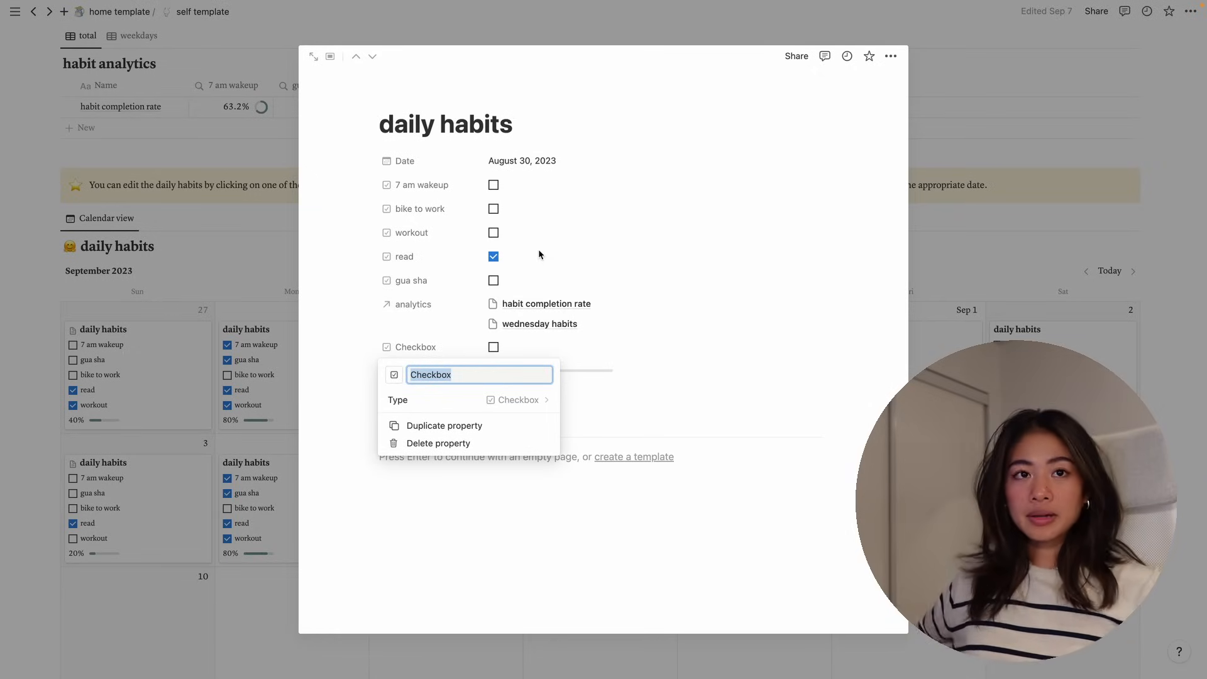
pyautogui.write('water plants')
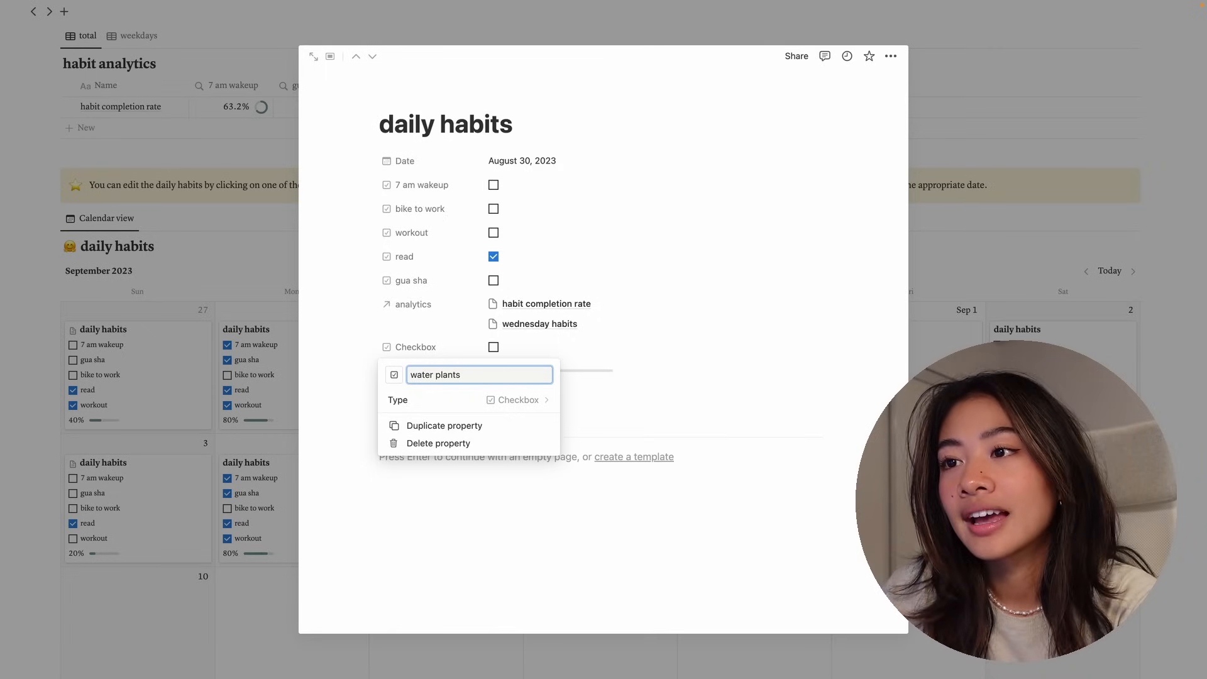
pyautogui.click(524, 500)
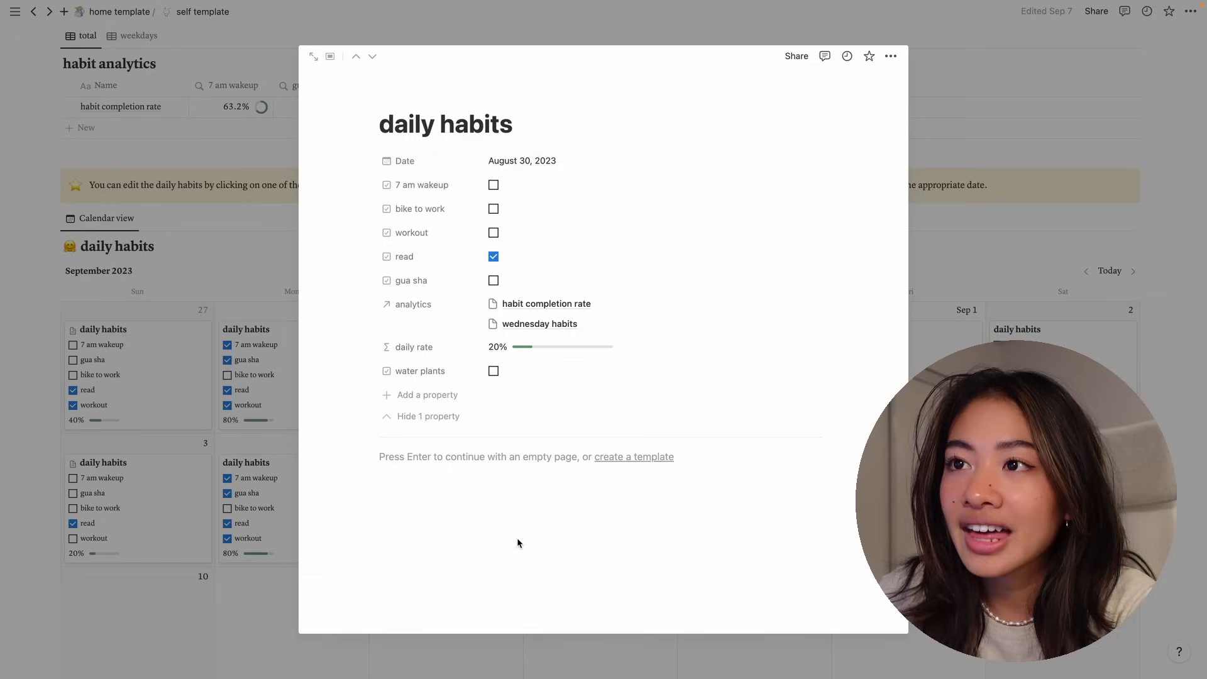
pyautogui.moveTo(371, 375); pyautogui.dragTo(375, 308)
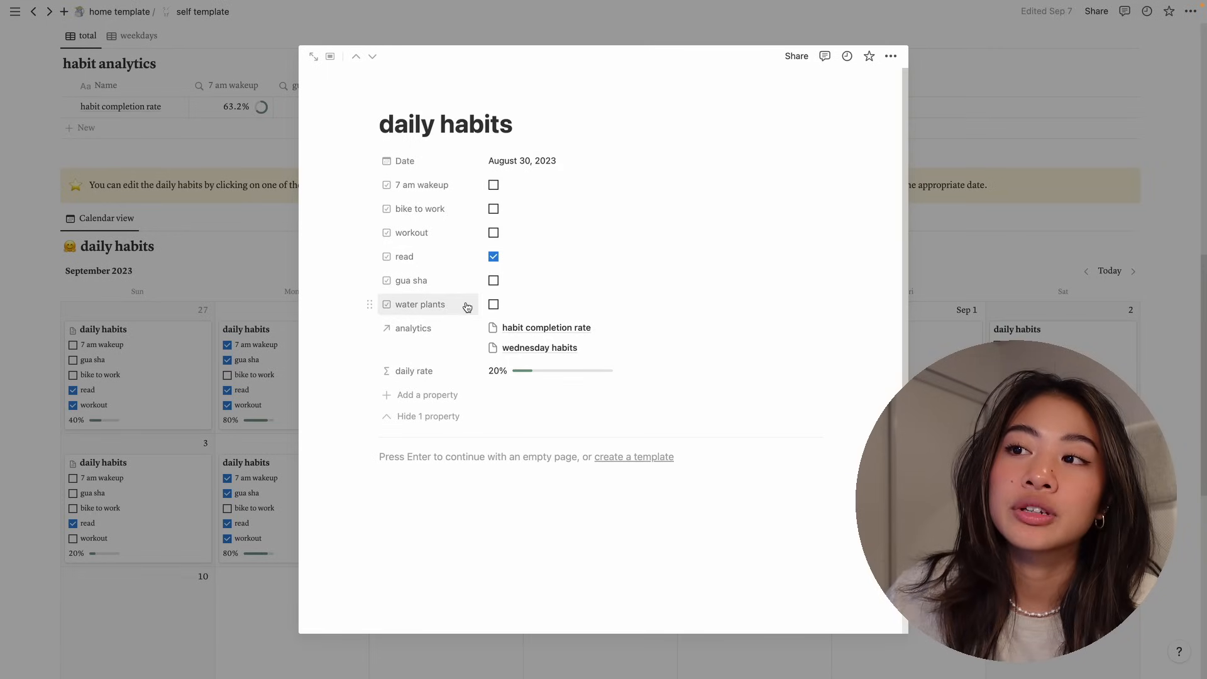
pyautogui.click(998, 248)
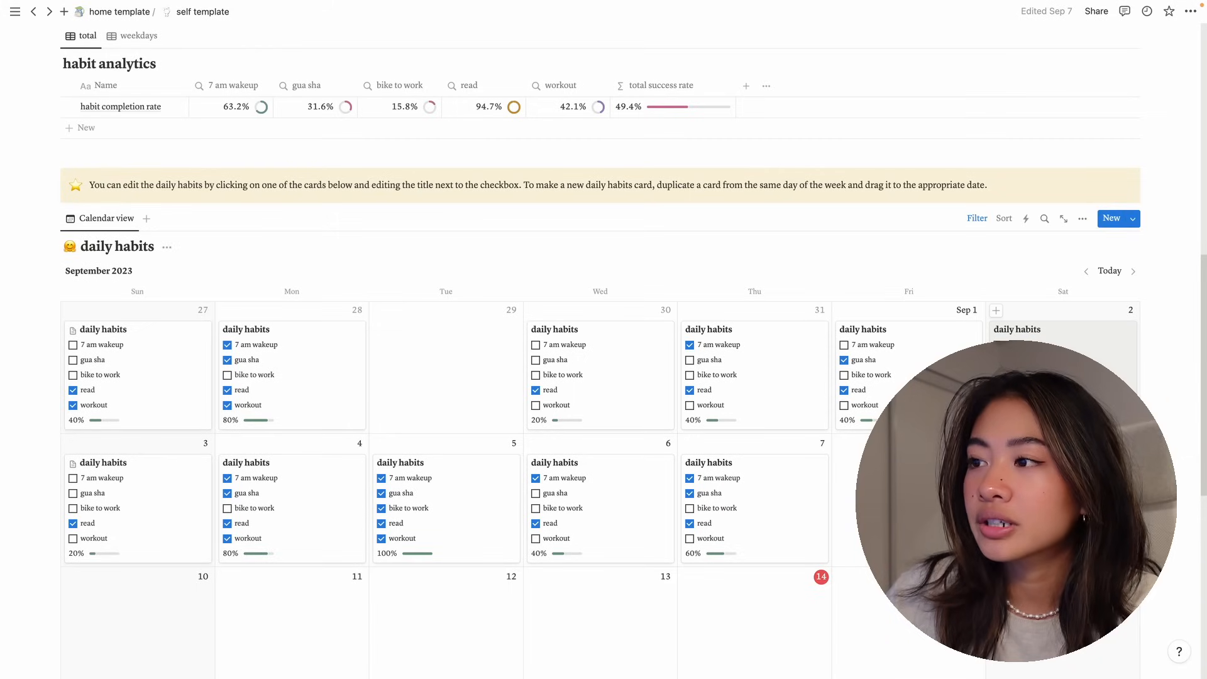
# Add a rollup property named "water plants" to the habit analytics table
pyautogui.click(749, 91)
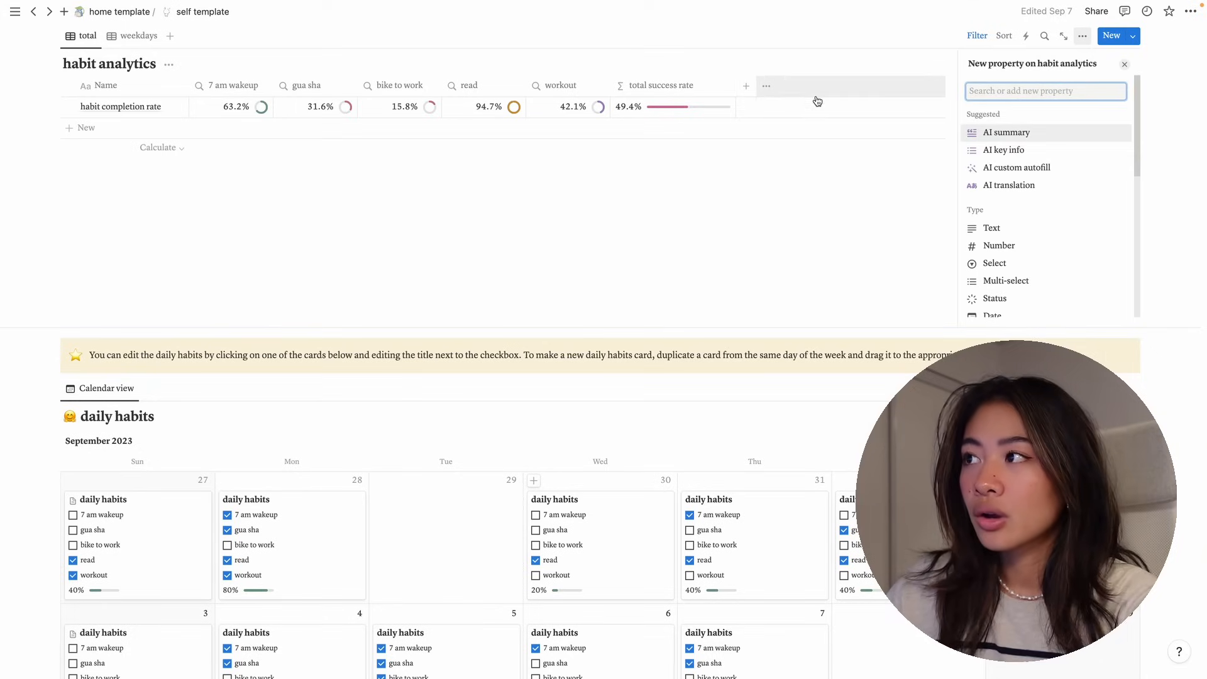
pyautogui.scroll(-4, 1046, 251)
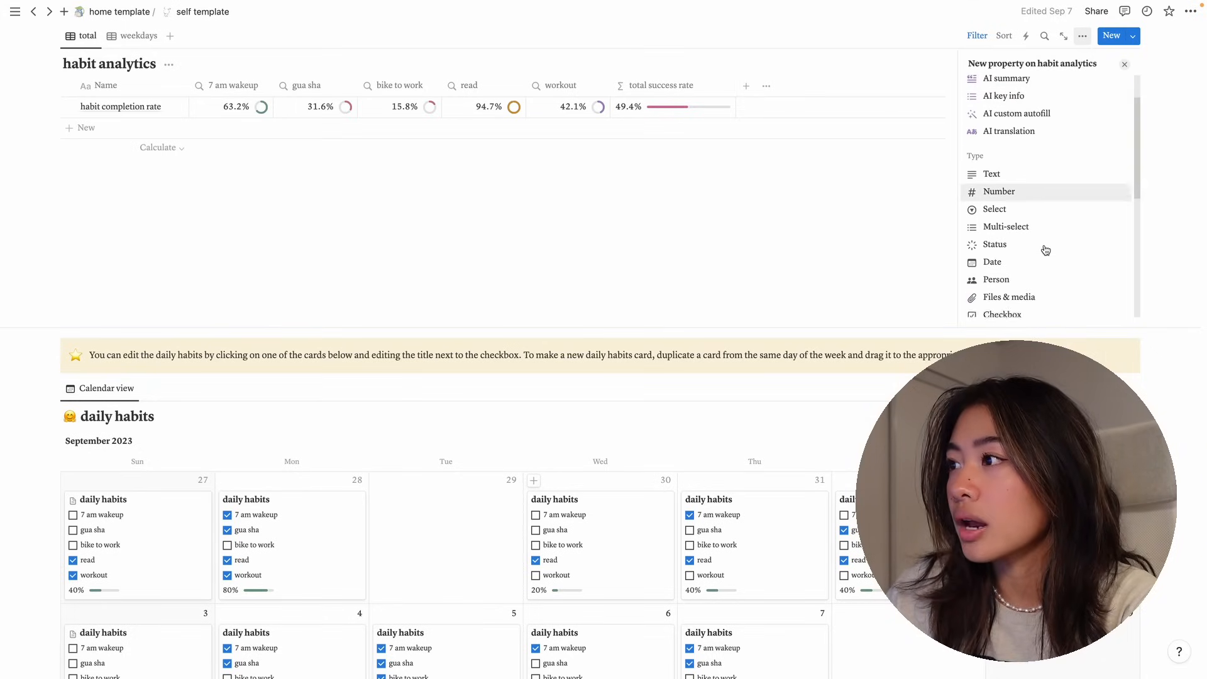
pyautogui.click(1003, 227)
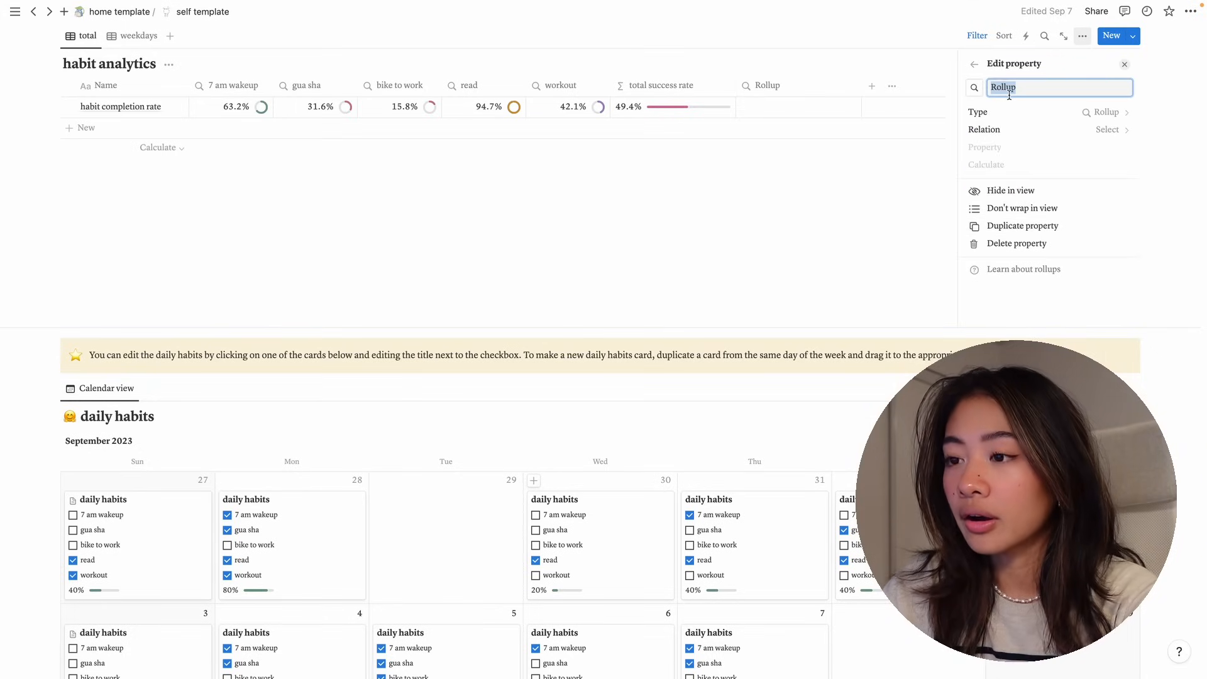
pyautogui.write('water plants')
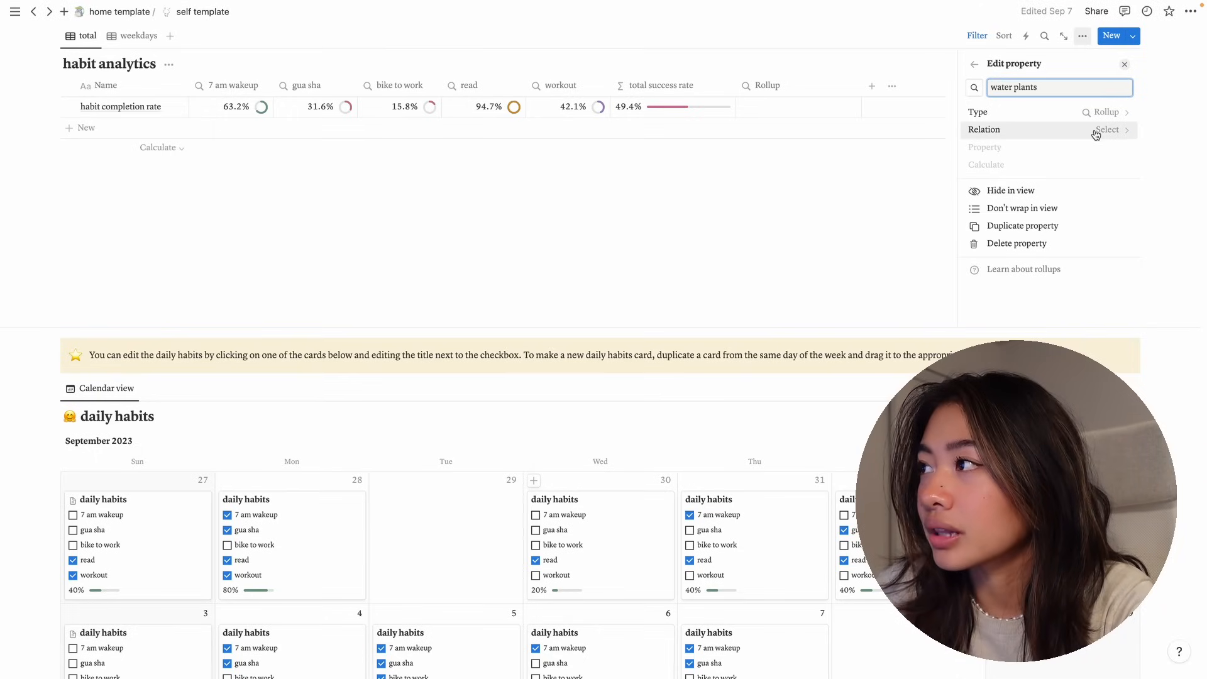
# Set the water plants rollup to the daily habits relation and water plants property, calculated as Percent checked and shown as a bar
pyautogui.click(1099, 129)
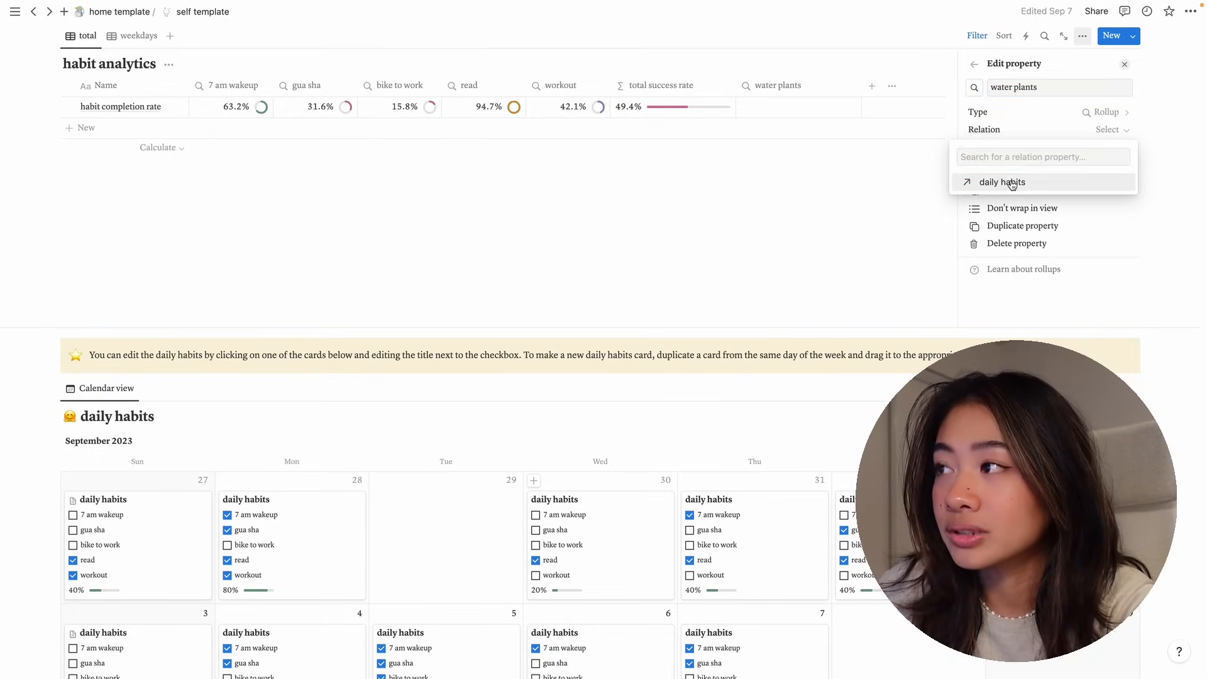
pyautogui.click(1004, 182)
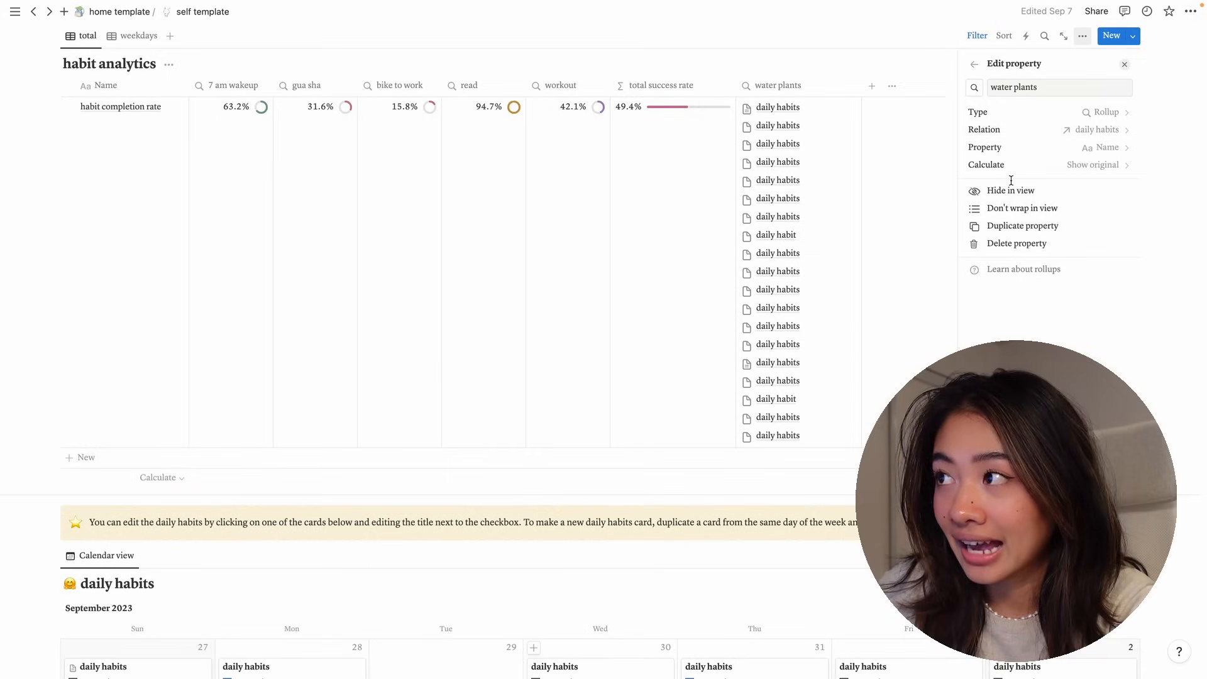
pyautogui.click(1113, 148)
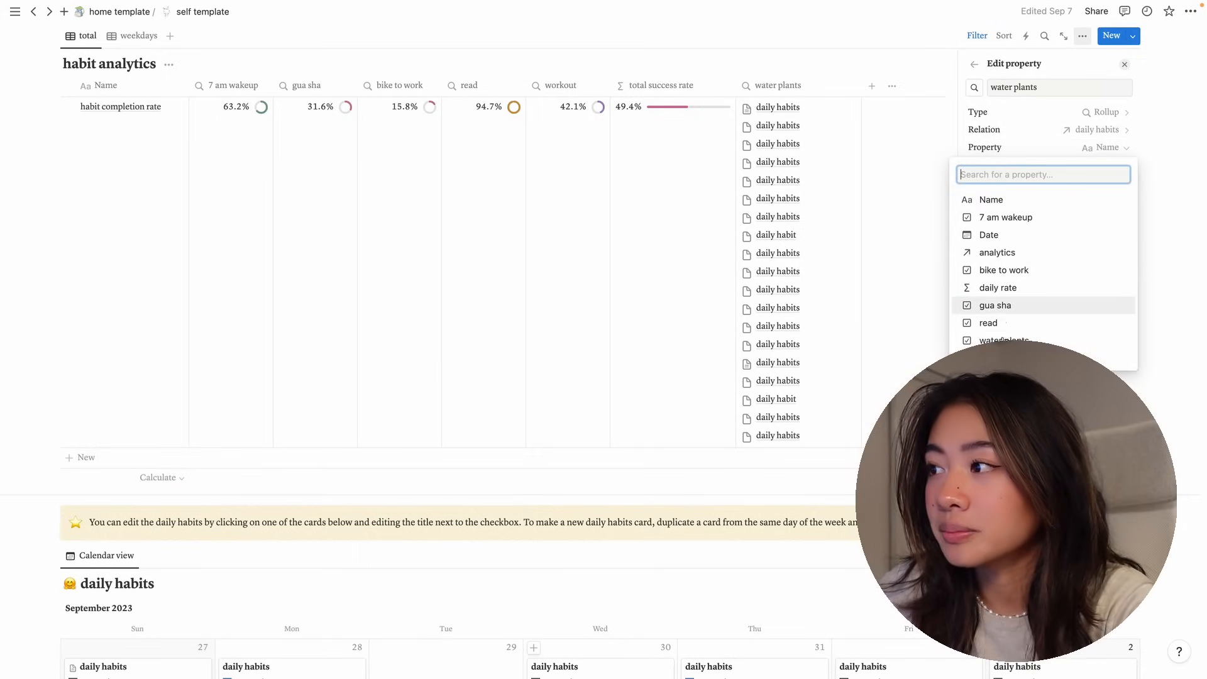
pyautogui.click(1004, 341)
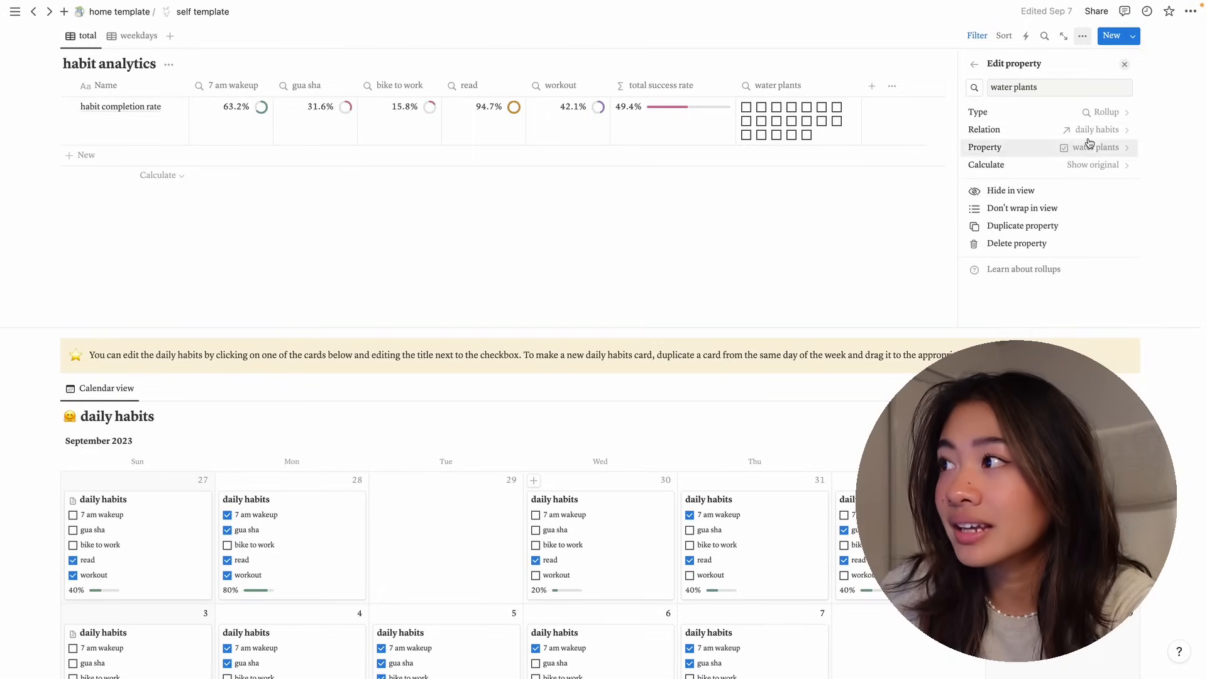
pyautogui.click(1090, 166)
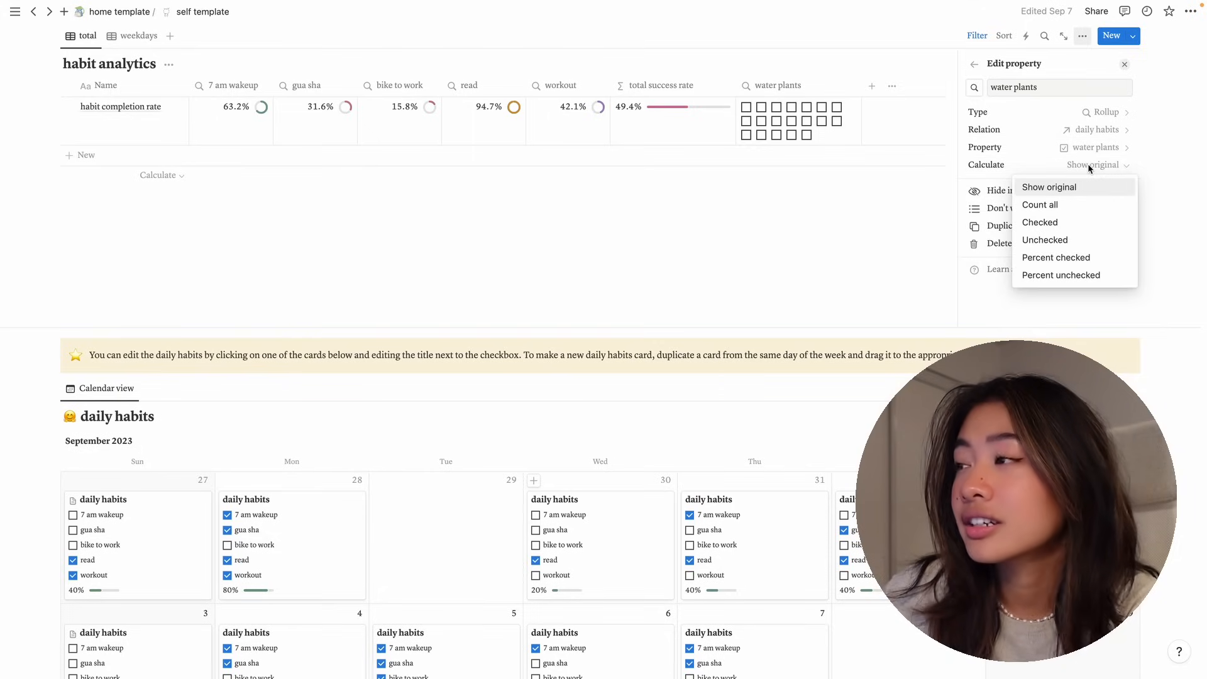
pyautogui.click(1077, 257)
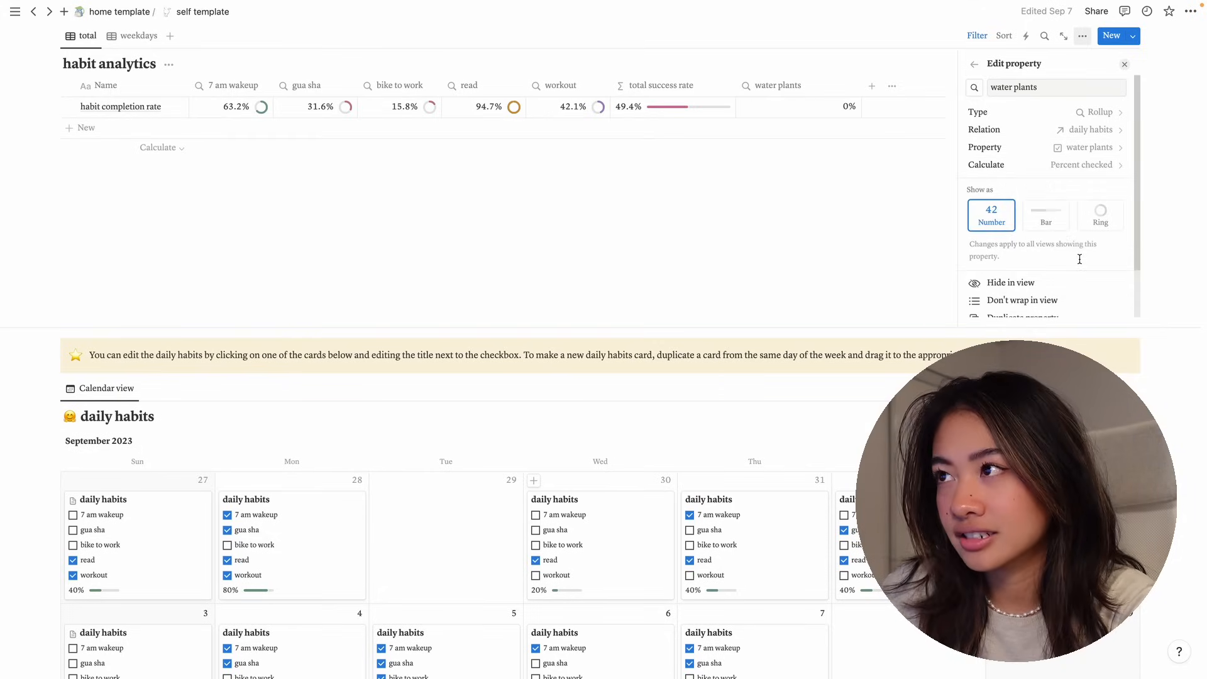
pyautogui.click(1046, 215)
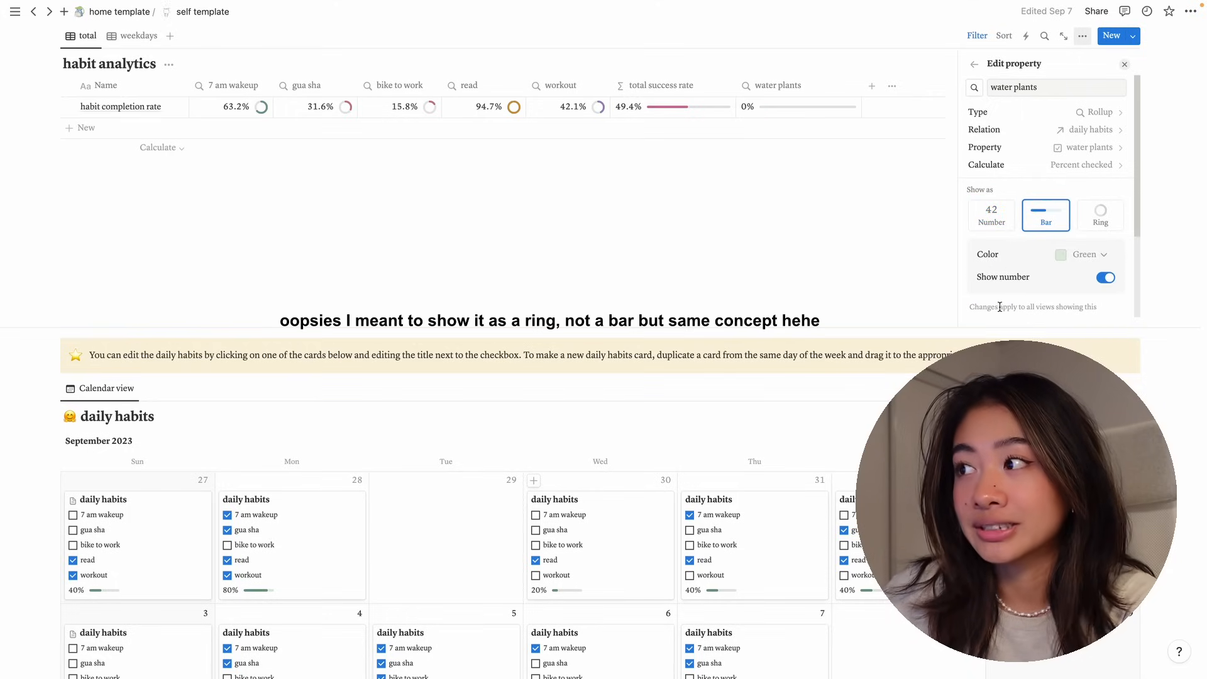
# Mark water plants as done in the August 31 daily habits card and check its completion bar in habit analytics
pyautogui.click(767, 538)
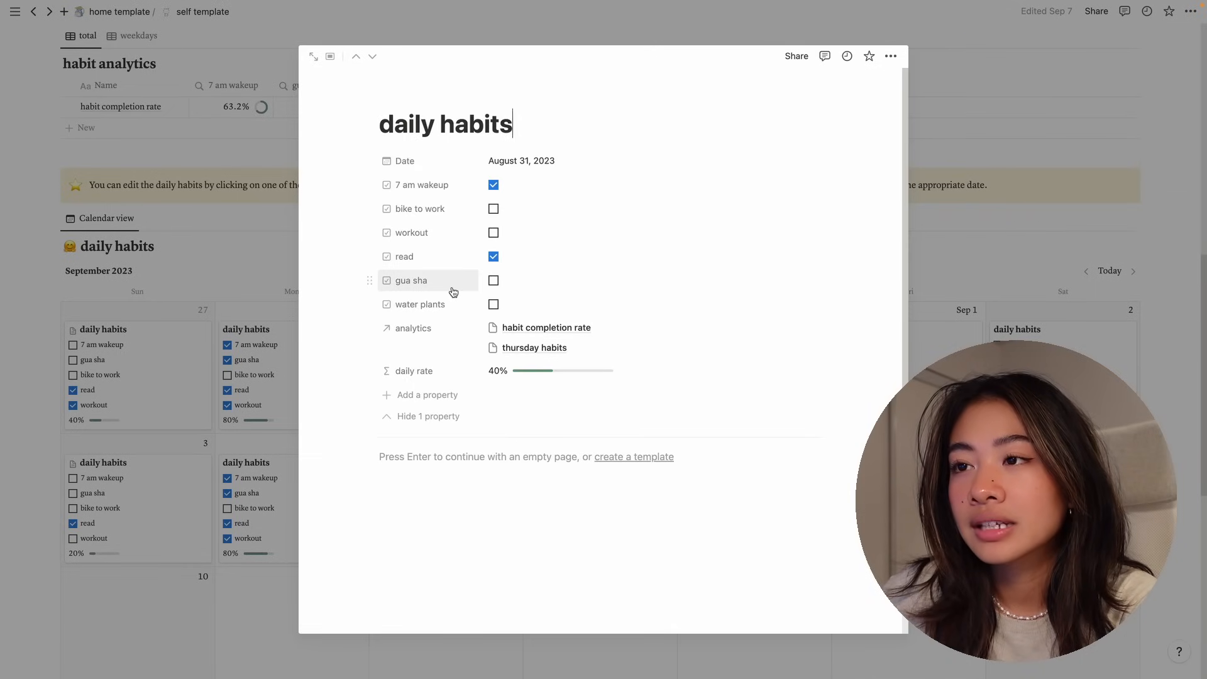
pyautogui.click(927, 259)
pyautogui.scroll(1, 942, 224)
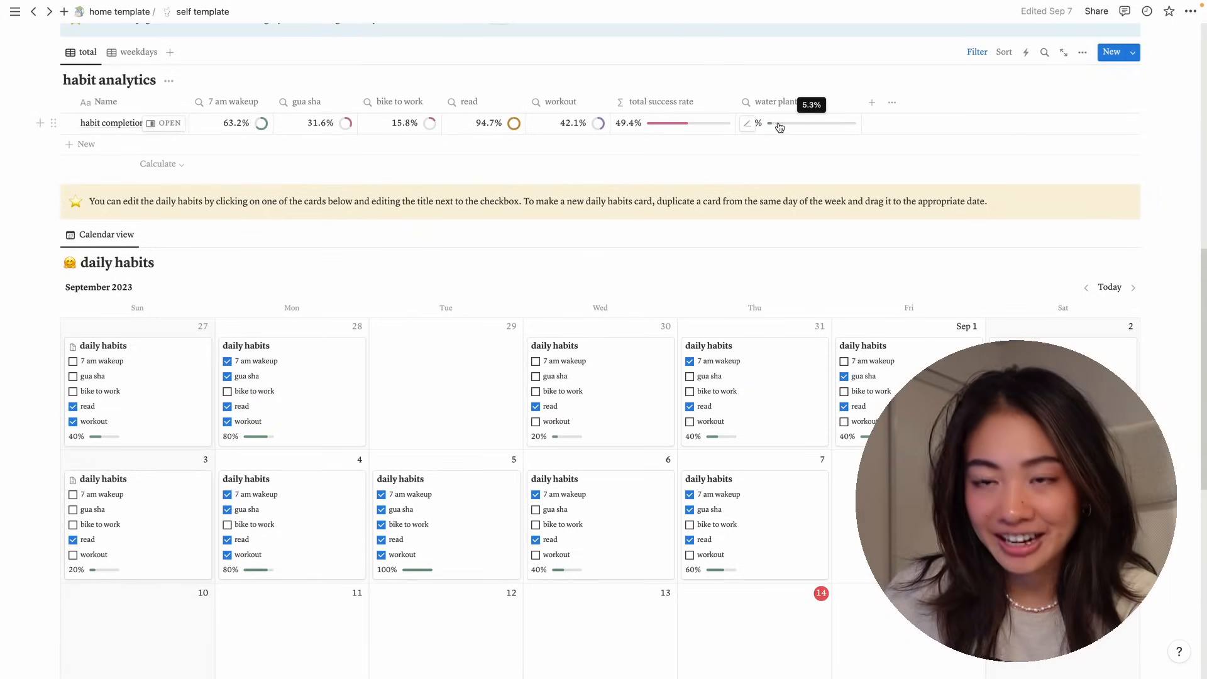
# Look over the daily habits calendar and display the habit analytics by weekdays
pyautogui.scroll(2, 487, 389)
pyautogui.scroll(-5, 657, 405)
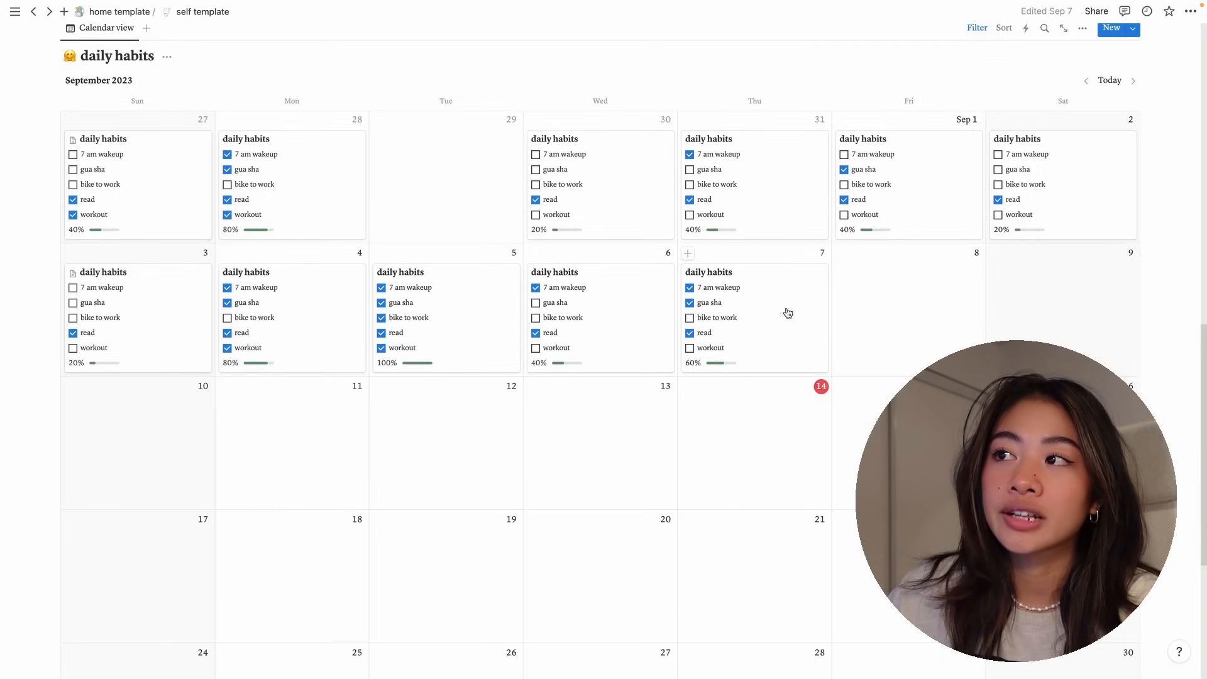
pyautogui.scroll(5, 791, 456)
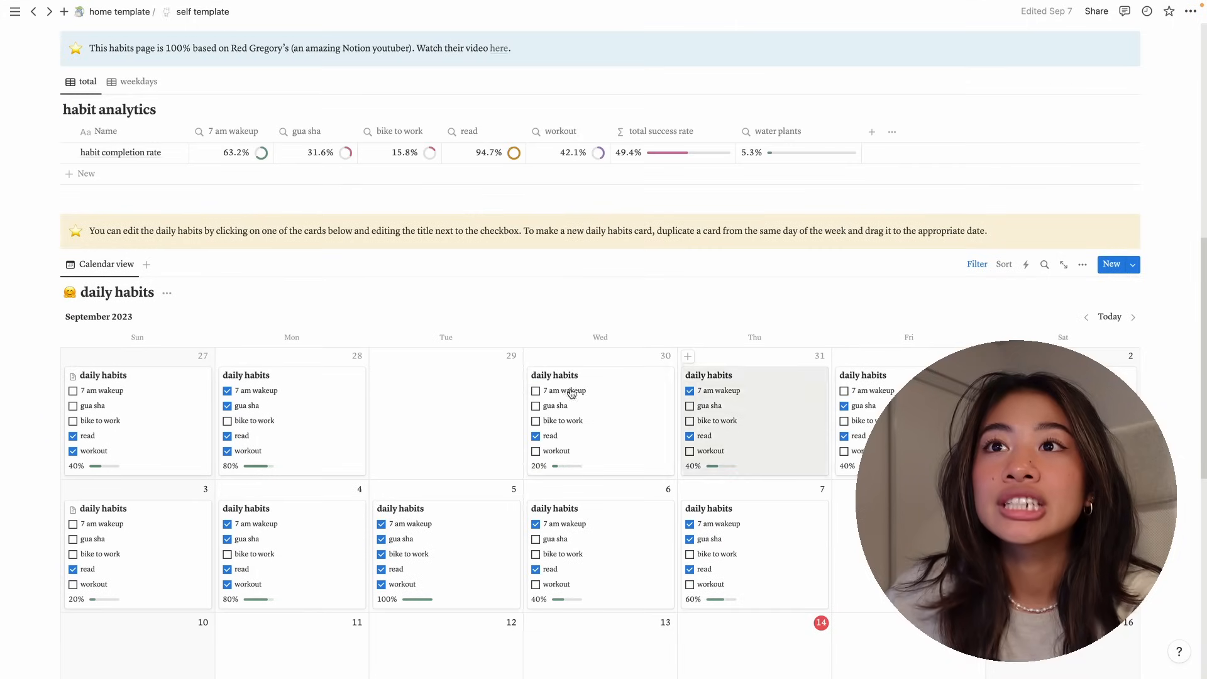
pyautogui.click(138, 108)
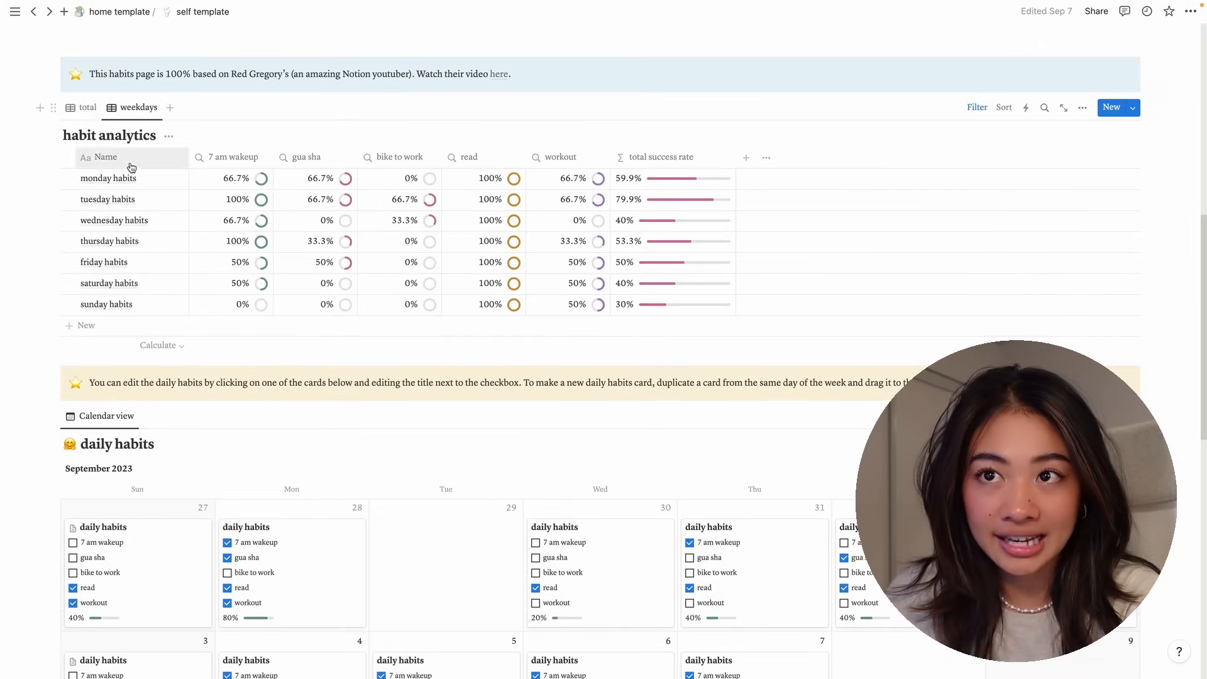
# Duplicate the September 7 daily habits card and move the copy to September 14
pyautogui.scroll(-5, 769, 447)
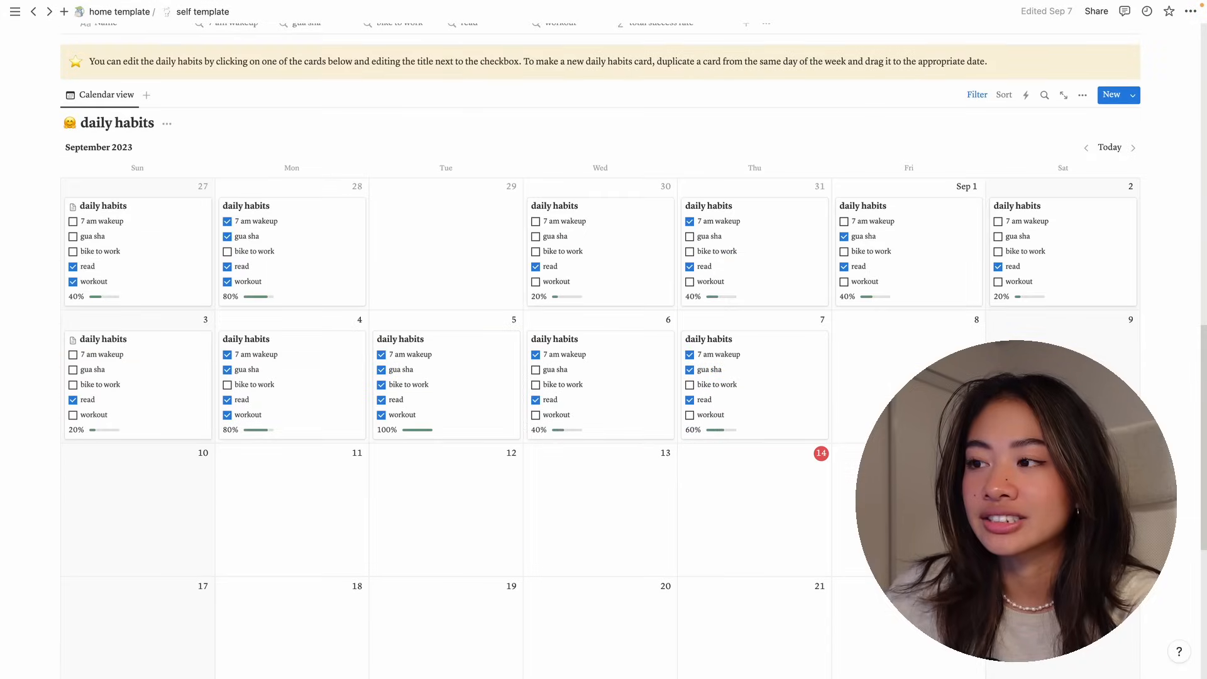
pyautogui.rightClick(776, 371)
pyautogui.click(828, 125)
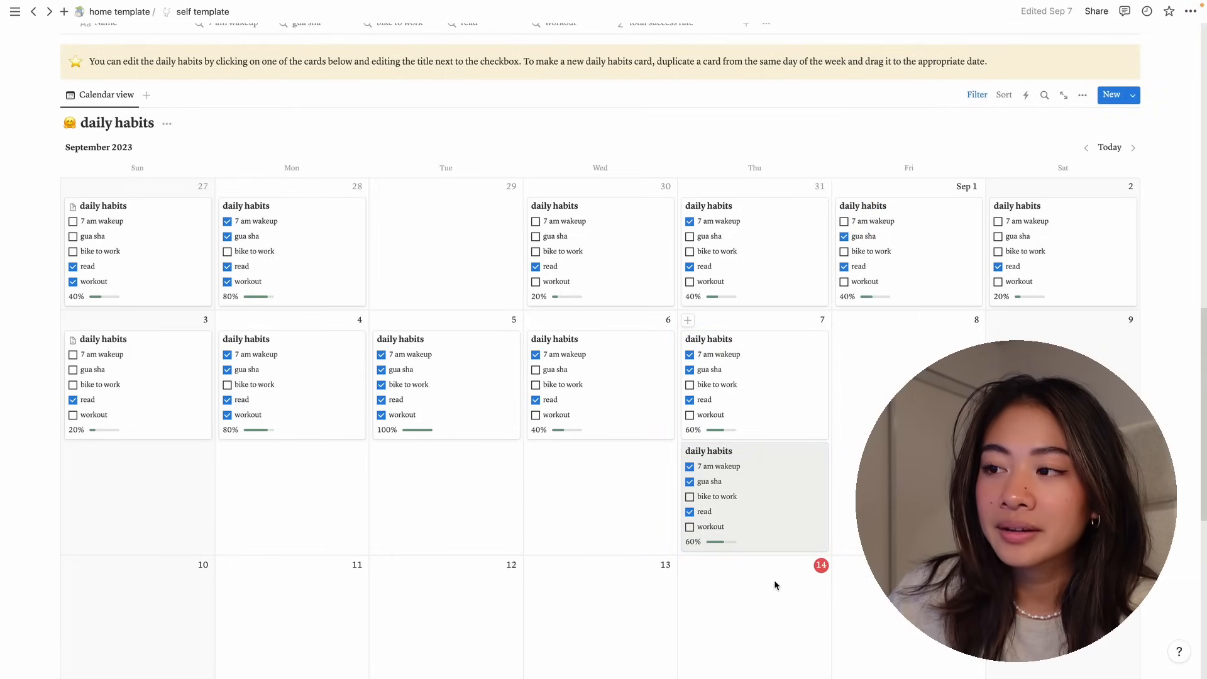
pyautogui.moveTo(771, 509); pyautogui.dragTo(801, 534)
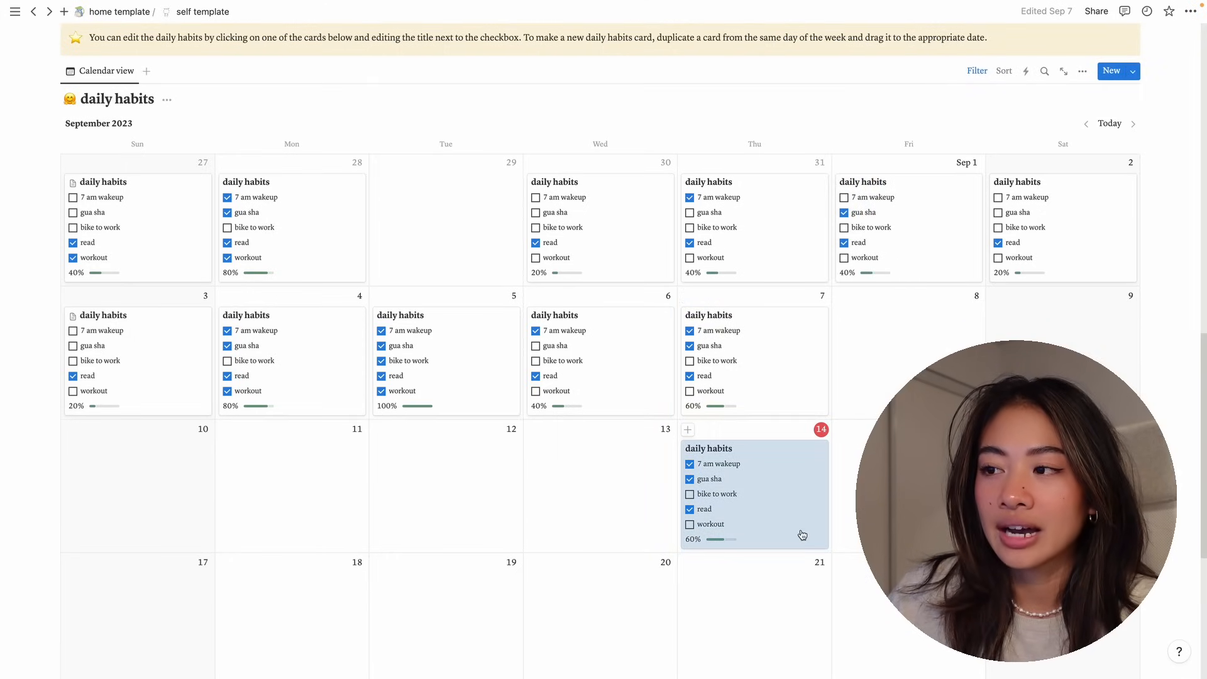